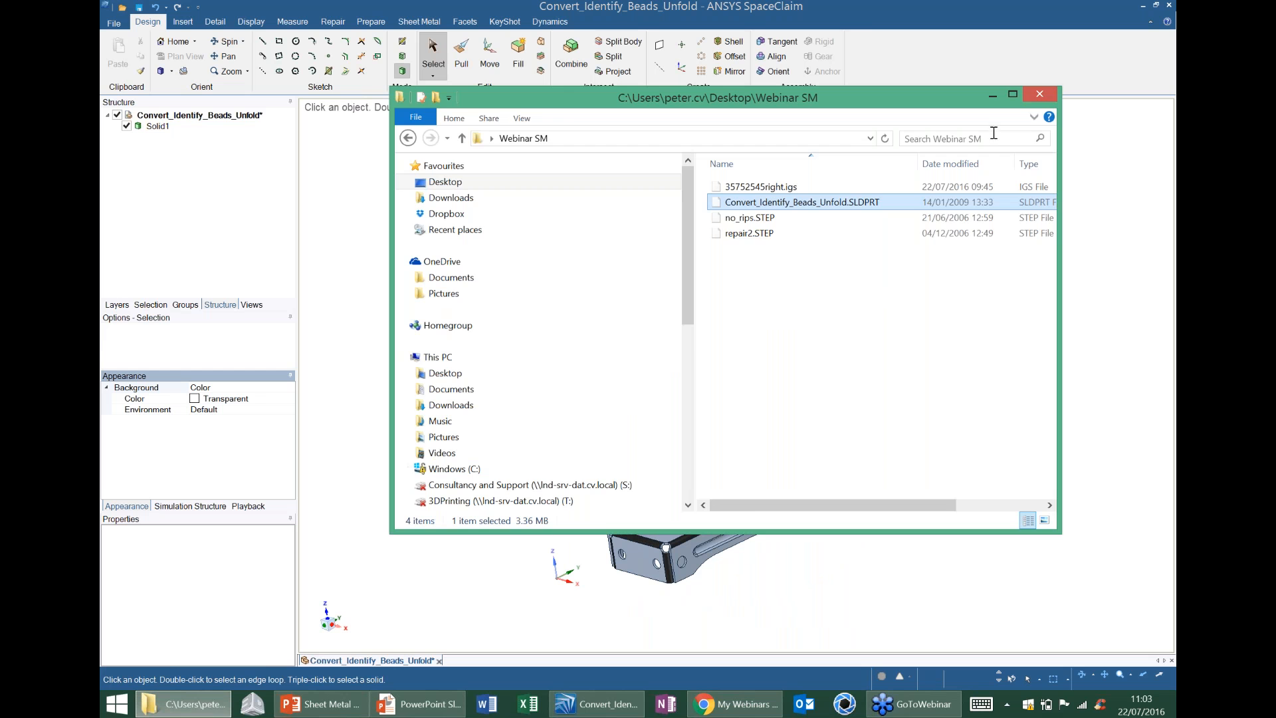
Minimise the file browser and examine the imported bracket's walls, bends, beads and holes from all sides.
left_click(992, 95)
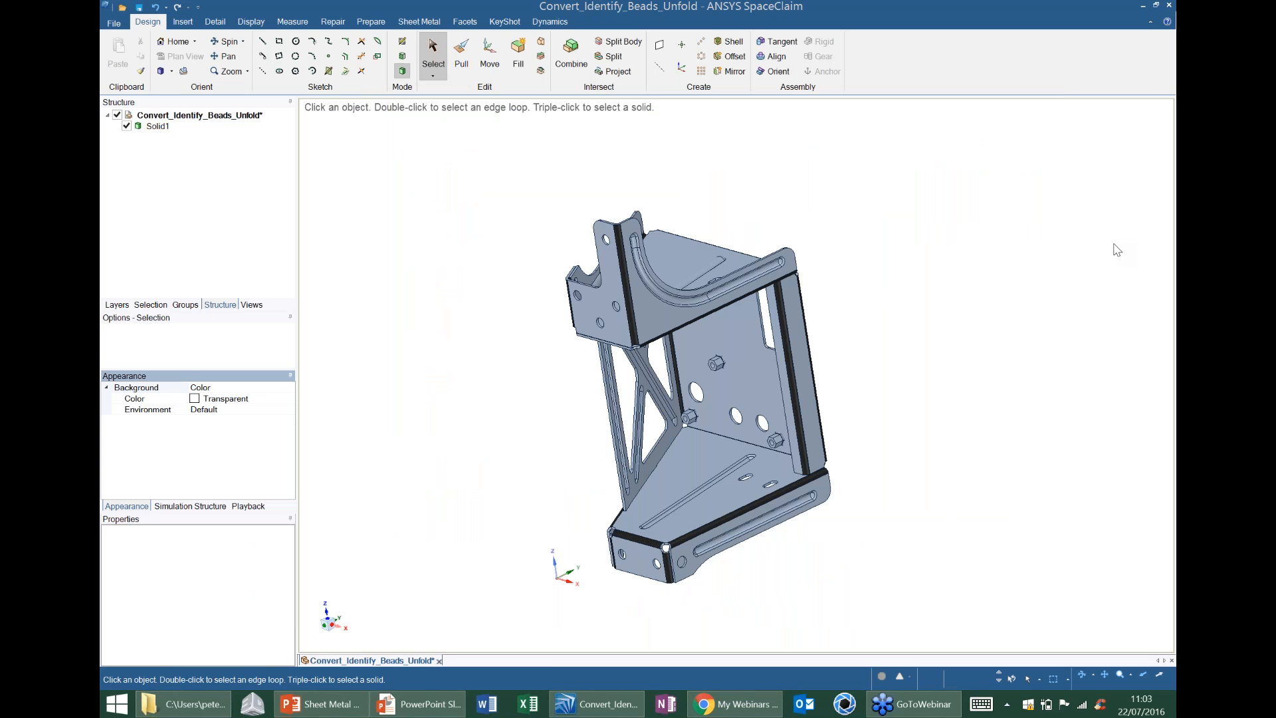
mouse_move(884, 368)
middle_mouse_down()
mouse_move(763, 337)
mouse_move(844, 356)
mouse_move(835, 317)
mouse_move(864, 316)
middle_mouse_up()
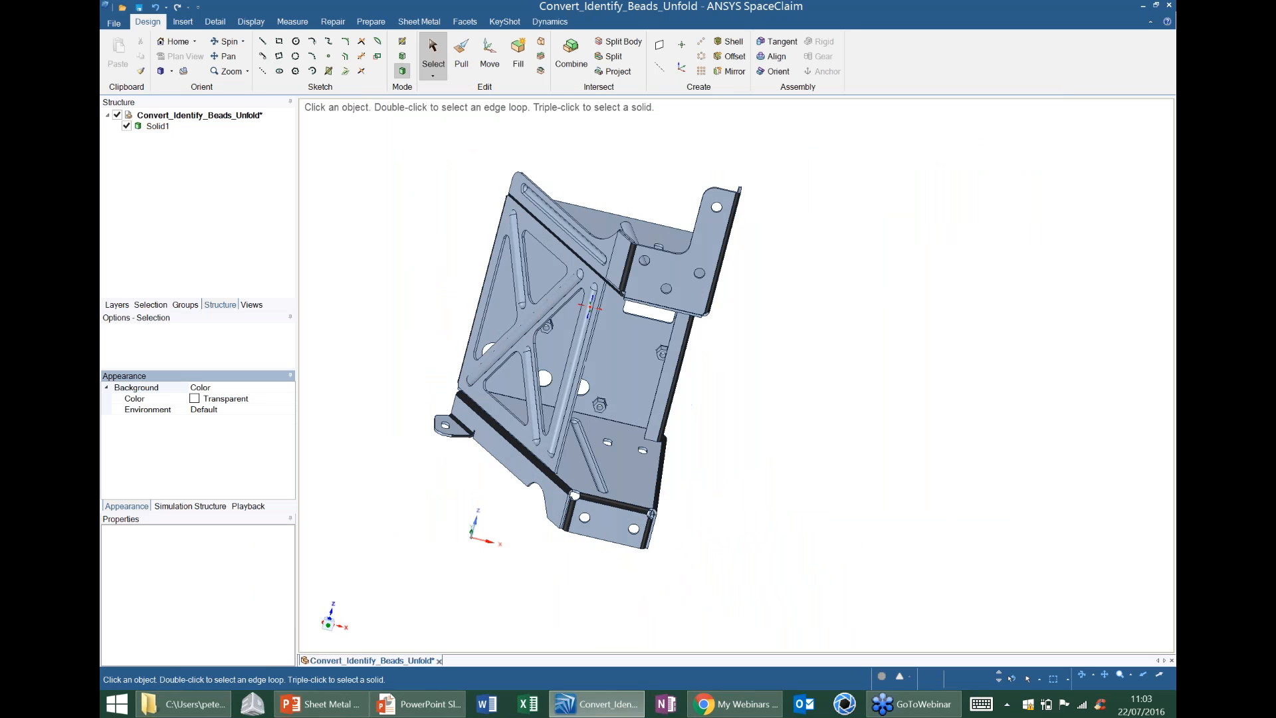
middle_click_drag(490, 274, 572, 271)
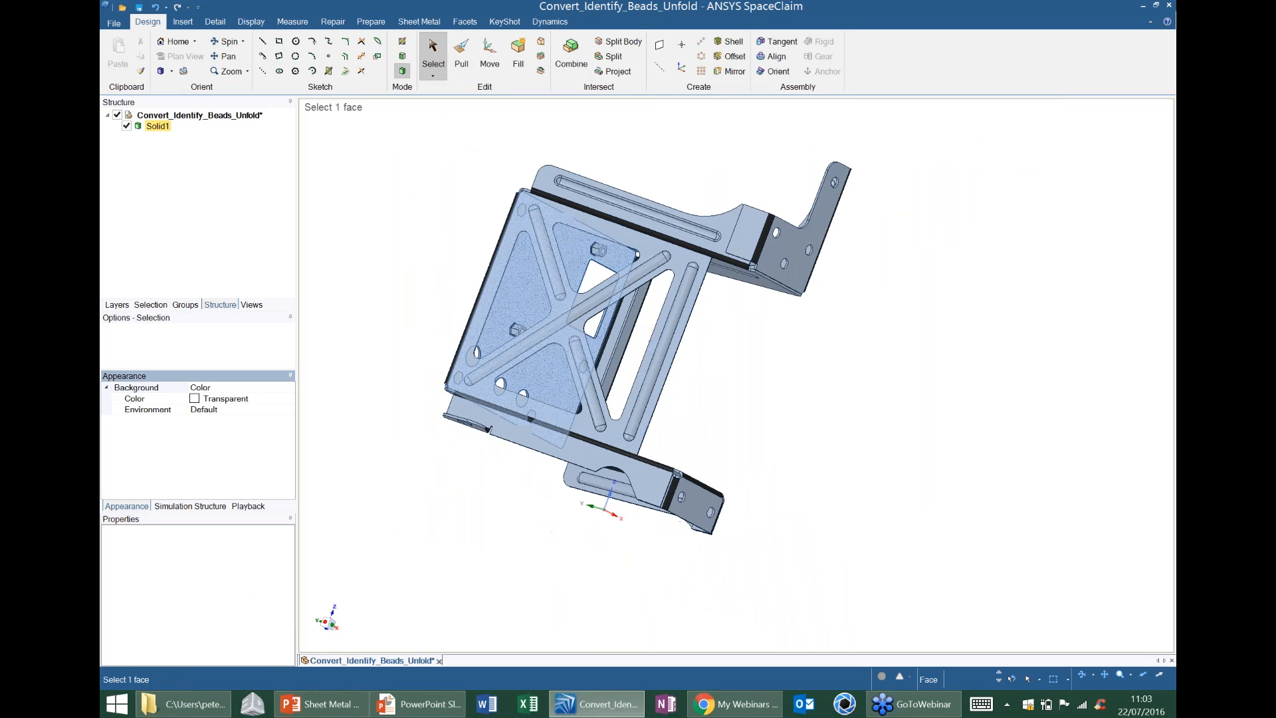
middle_click_drag(883, 365, 726, 362)
mouse_move(870, 336)
middle_mouse_down()
mouse_move(835, 336)
mouse_move(882, 338)
middle_mouse_up()
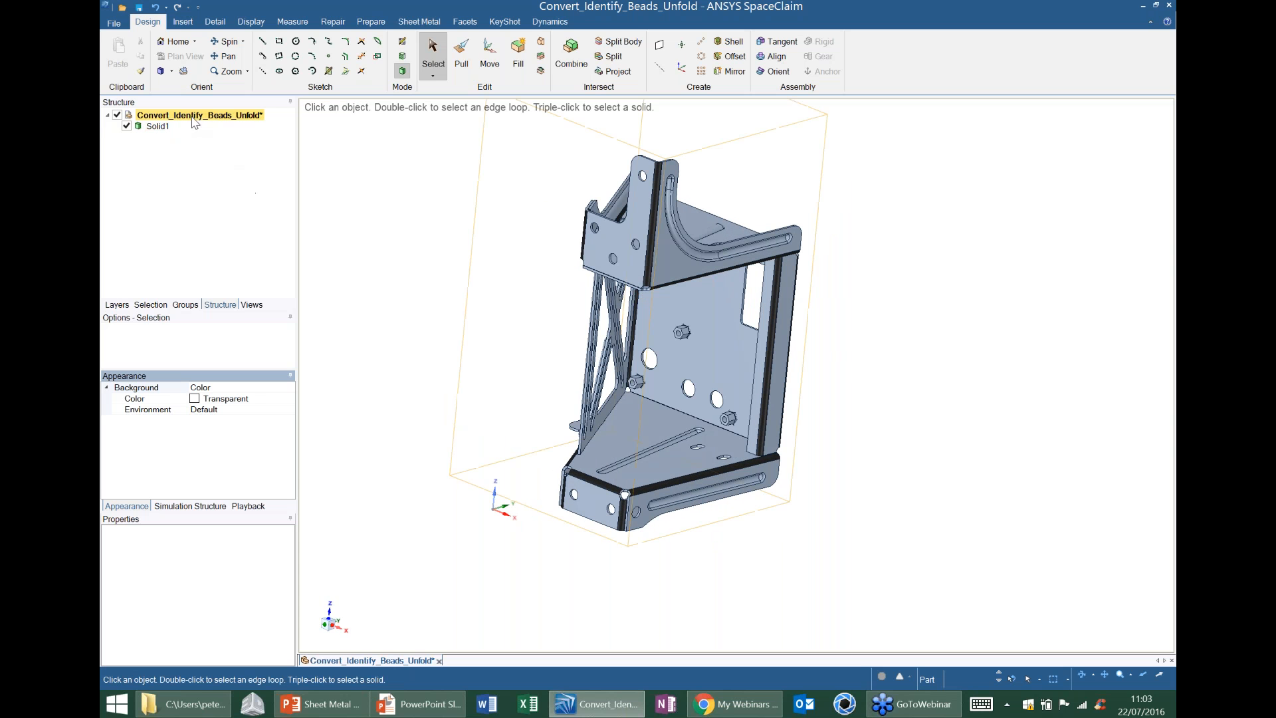
mouse_move(606, 239)
middle_mouse_down()
mouse_move(623, 236)
mouse_move(592, 253)
middle_mouse_up()
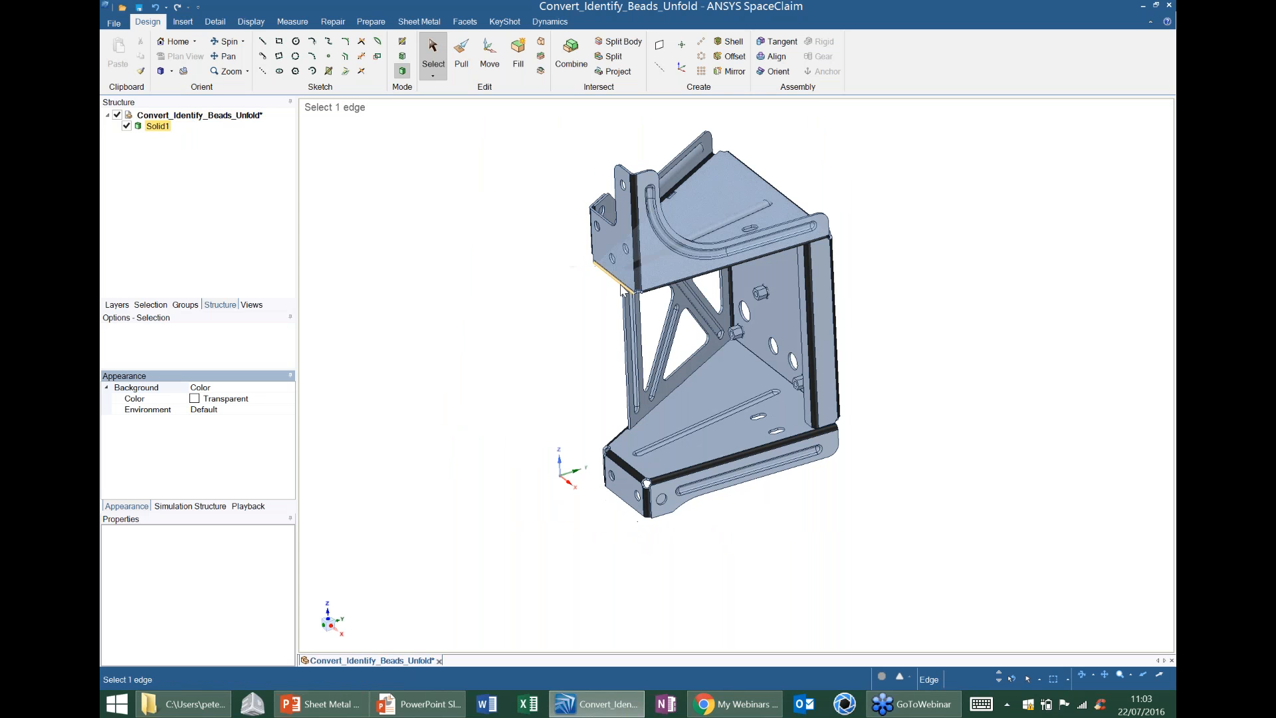
middle_click_drag(693, 345, 736, 372)
middle_click_drag(726, 299, 771, 356)
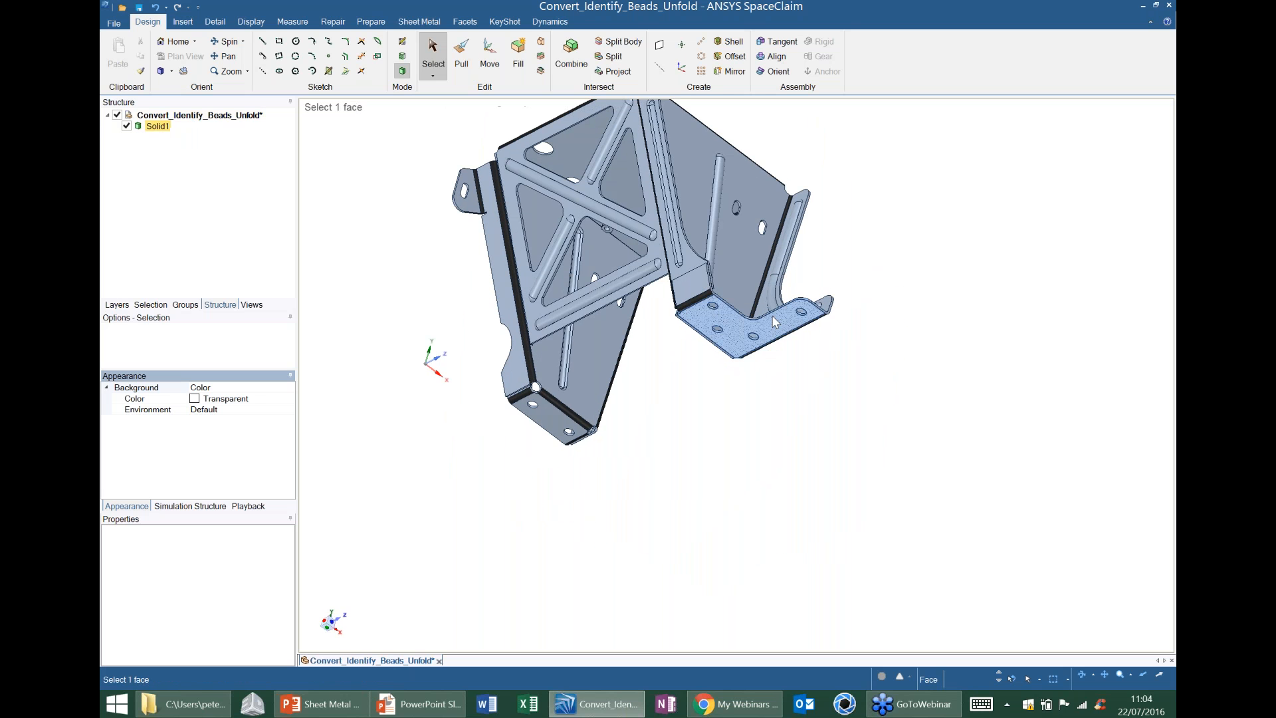
middle_click_drag(616, 242, 652, 266)
middle_click_drag(701, 314, 740, 423)
middle_click_drag(858, 434, 843, 396)
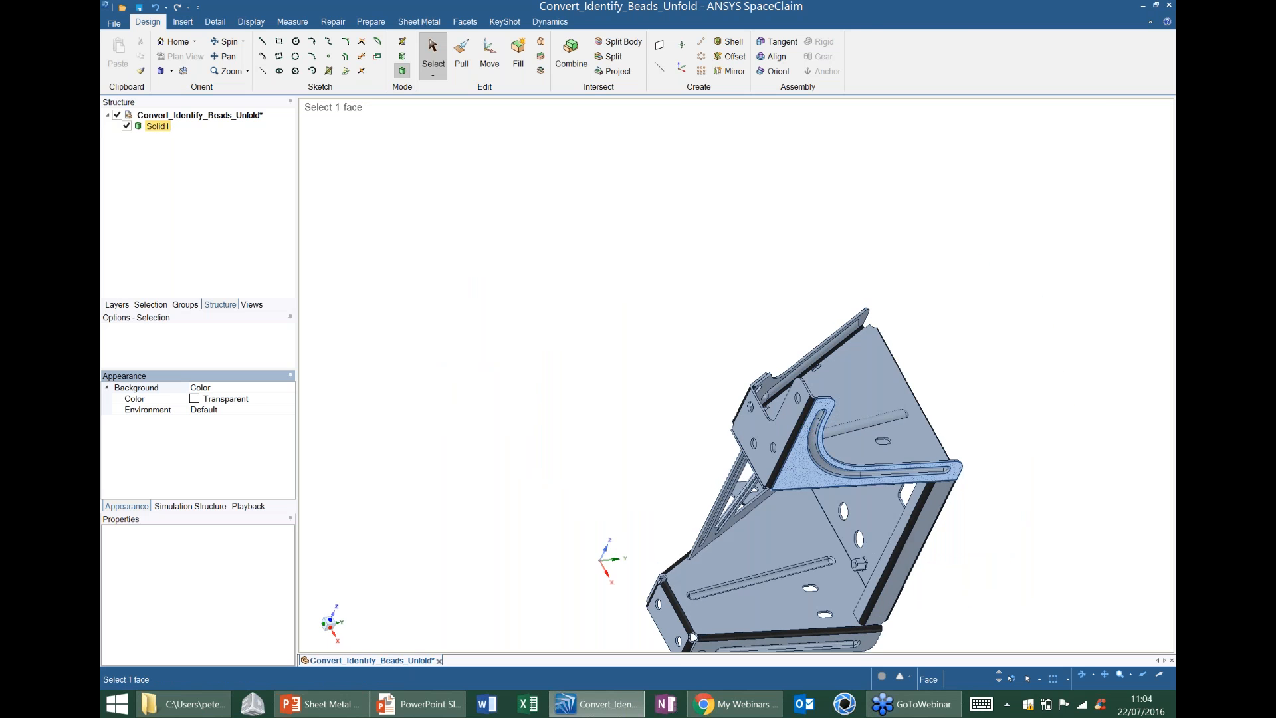
Enlarge the hole at the rounded tip of the L-shaped flange to a 6 mm radius with Pull.
scroll(751, 398, "up", 5)
middle_click_drag(919, 381, 792, 317)
scroll(791, 316, "up", 3)
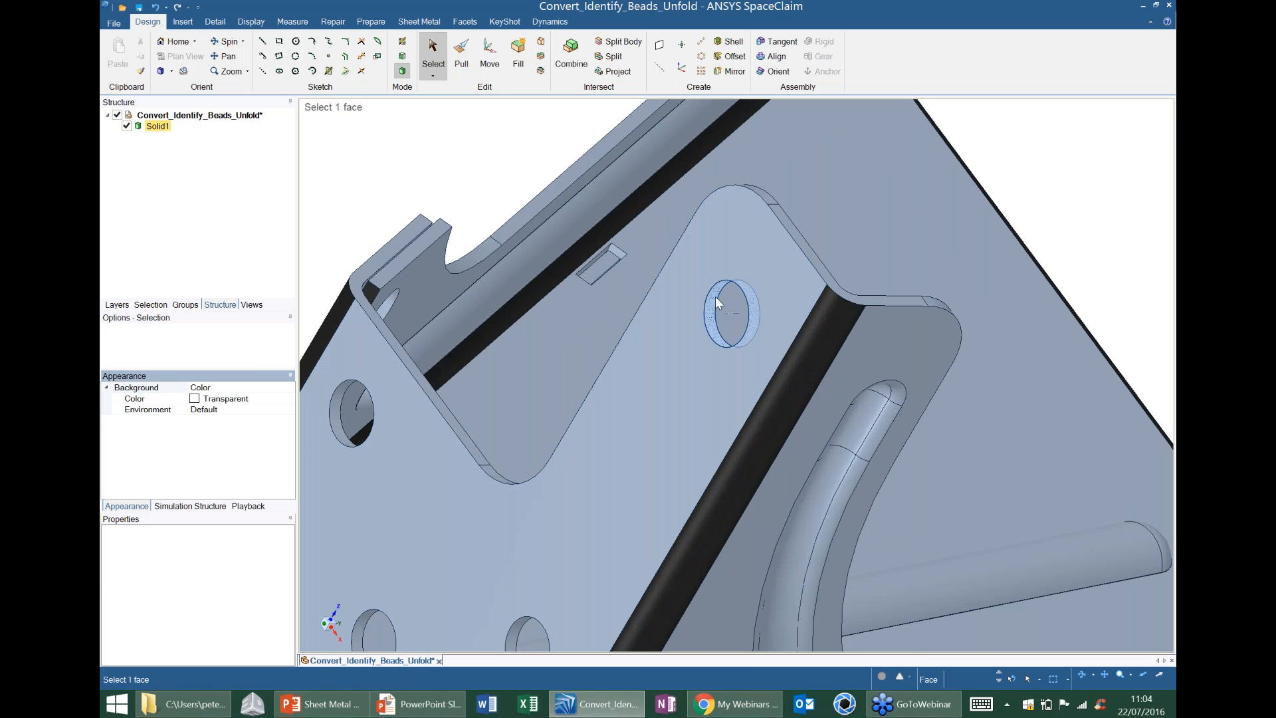
left_click(725, 309)
left_click(461, 56)
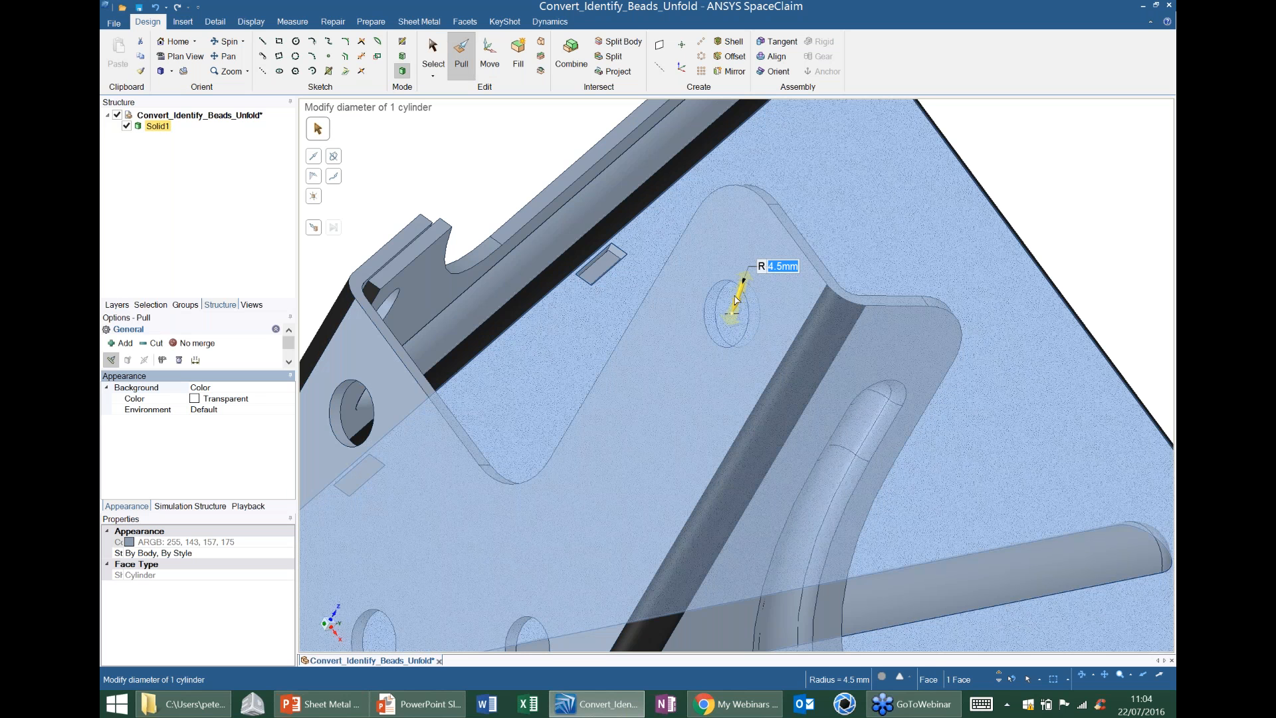
left_click_drag(736, 301, 706, 260)
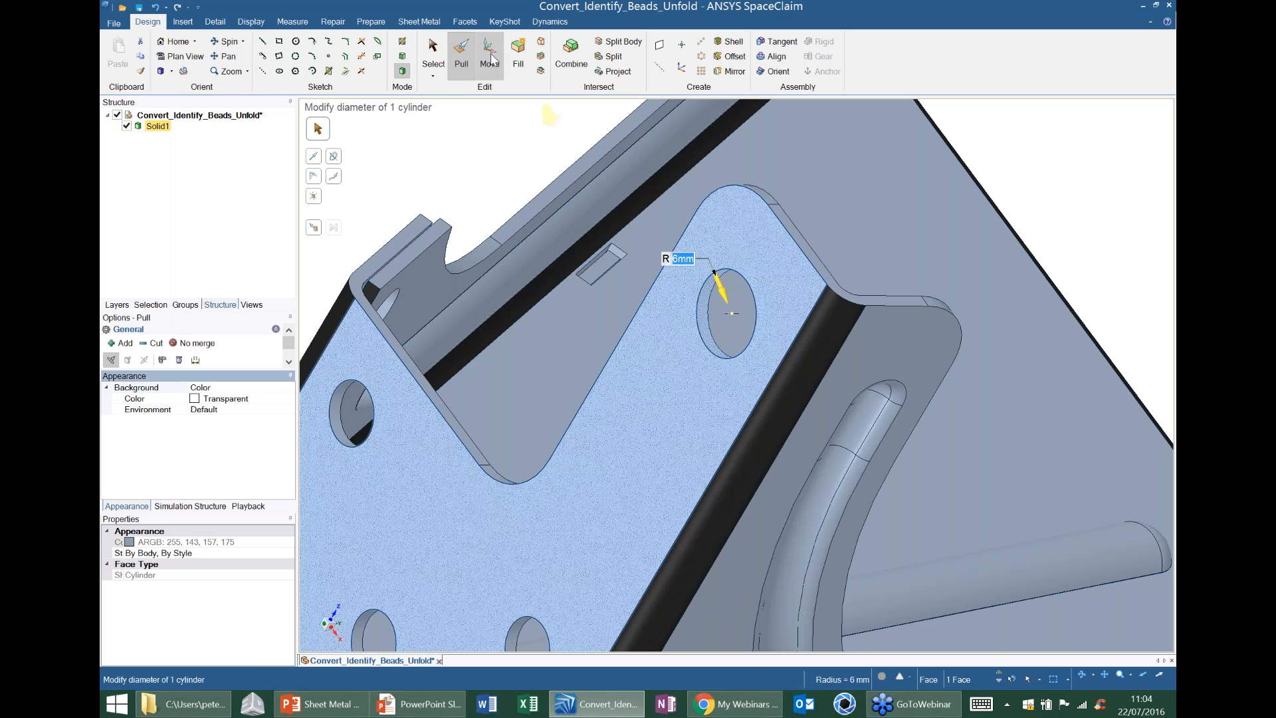
Shift the enlarged hole towards the flange's tip with Move and elongate it into a slot by pulling its axis.
left_click(492, 60)
left_click_drag(752, 290, 760, 241)
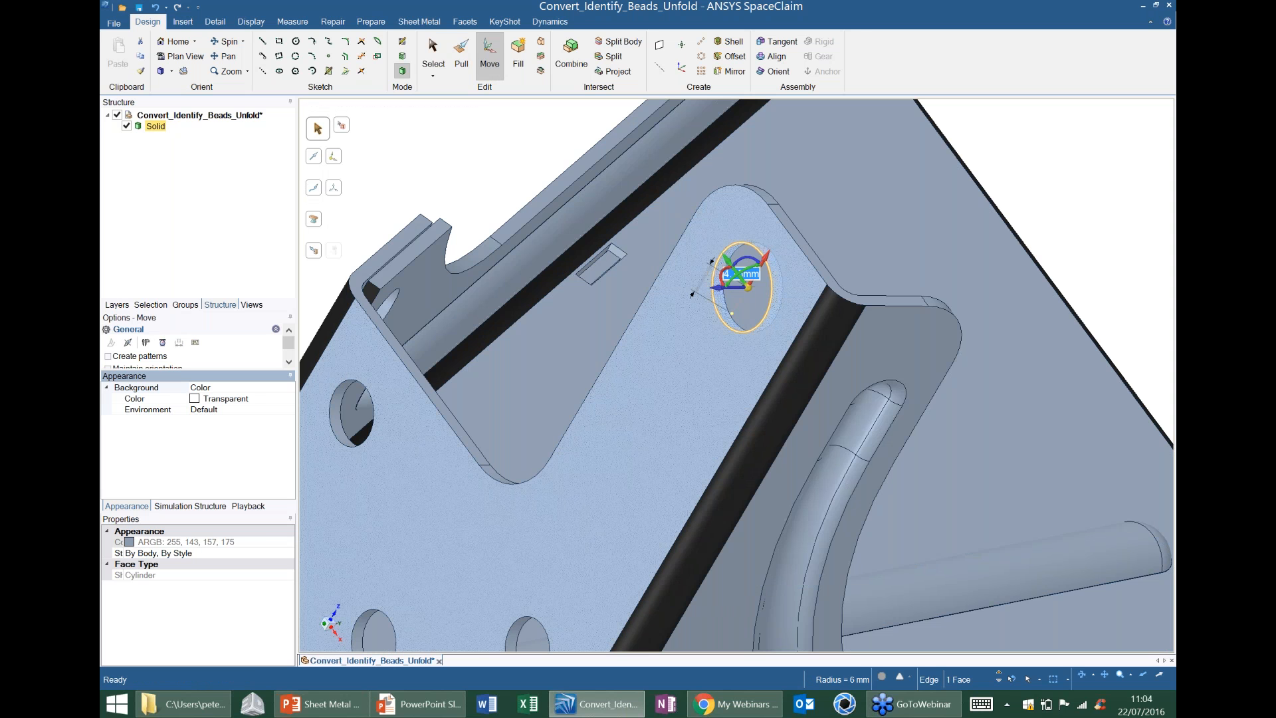
left_click(461, 57)
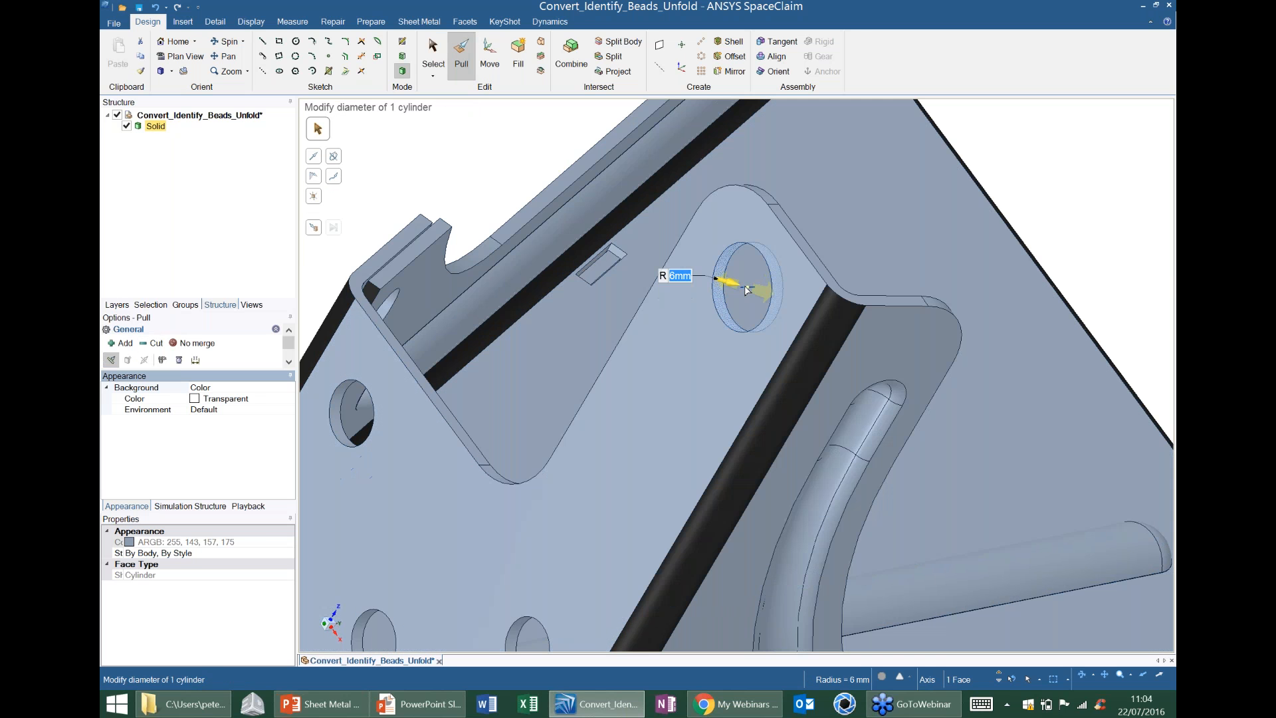
left_click(749, 292)
mouse_move(752, 301)
left_mouse_down()
mouse_move(775, 329)
mouse_move(731, 259)
mouse_move(750, 282)
left_mouse_up()
Convert the bracket solid into a sheet metal part and inspect its bends.
left_click(726, 385)
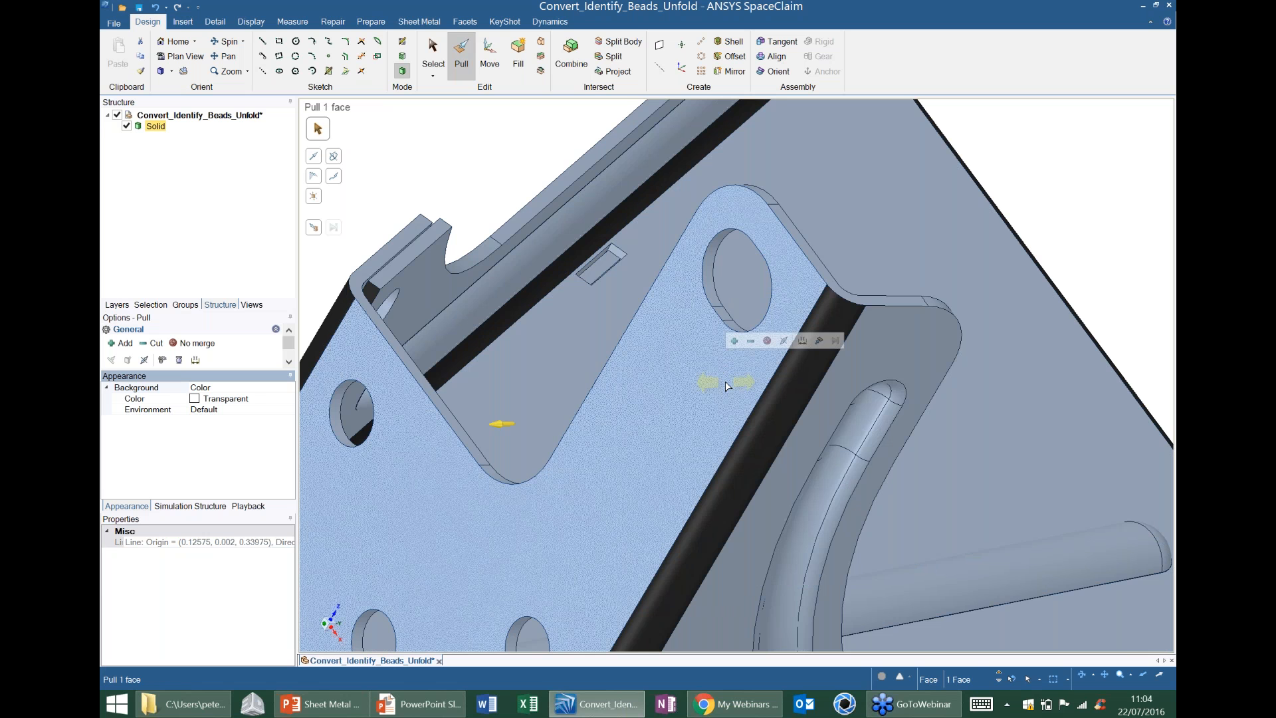
middle_click_drag(727, 385, 726, 380)
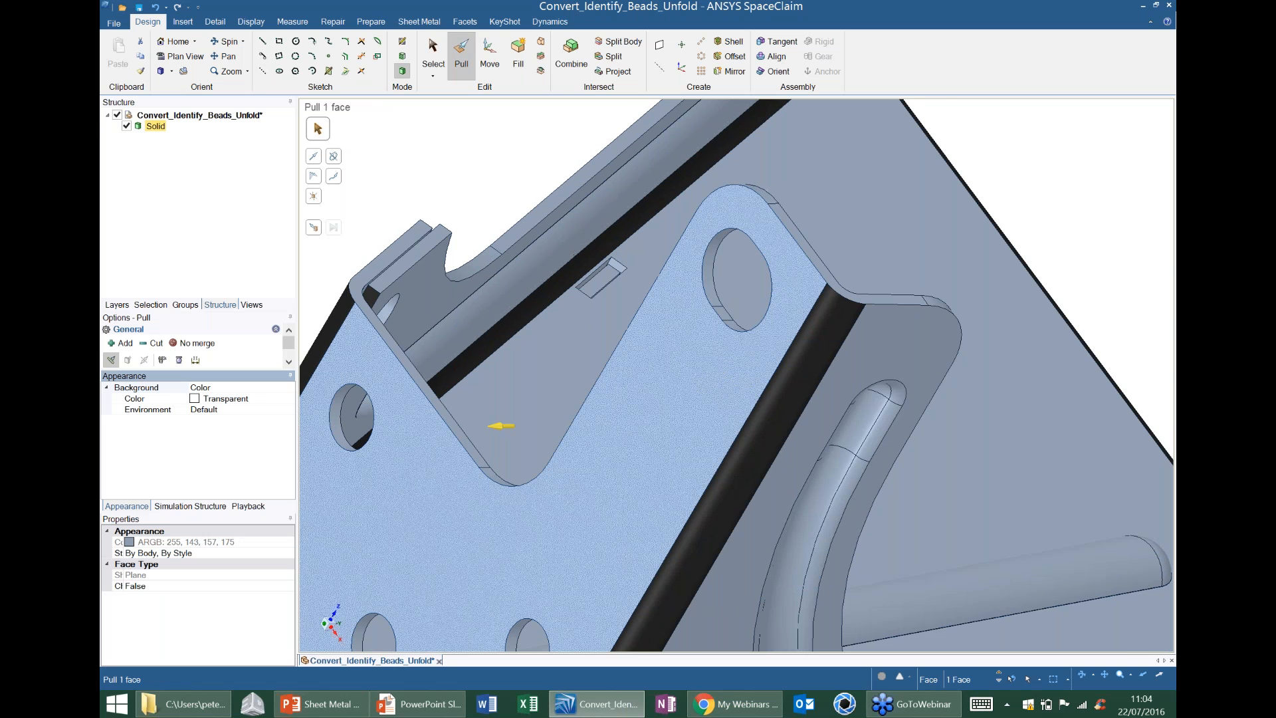
scroll(702, 324, "down", 5)
middle_click_drag(702, 325, 715, 135, "shift")
key("h")
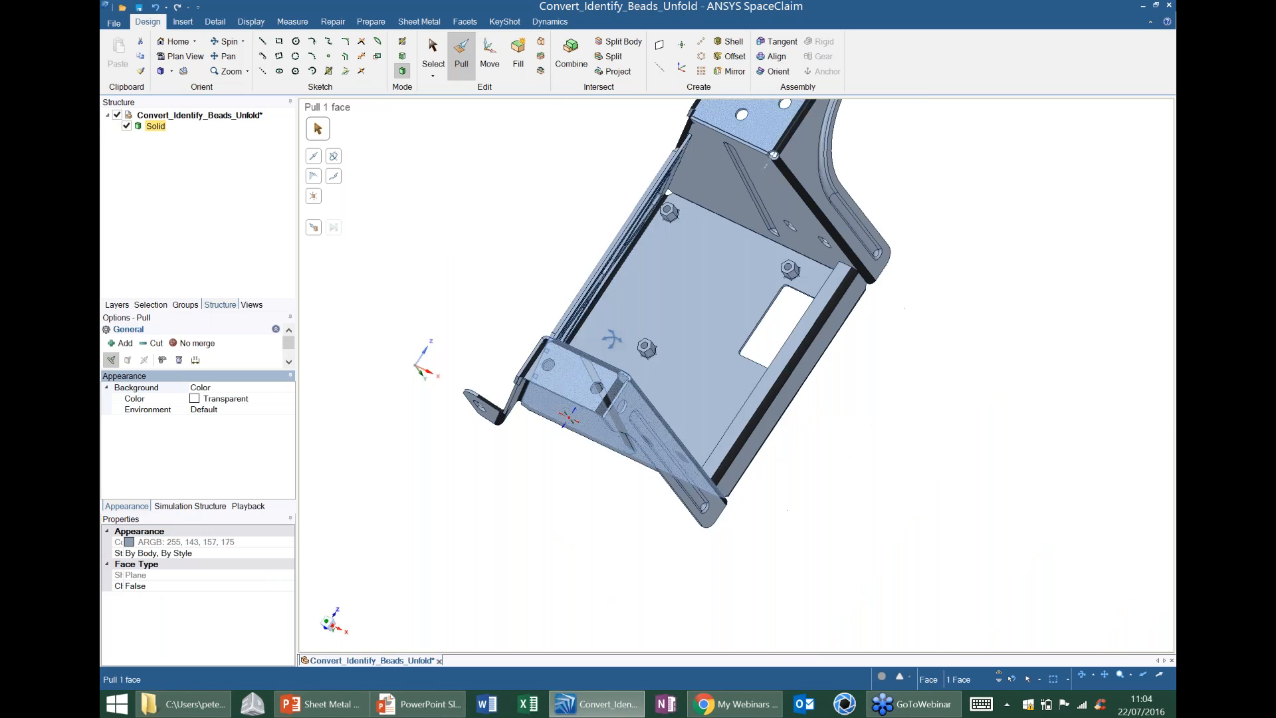
middle_click_drag(850, 427, 726, 376, "shift")
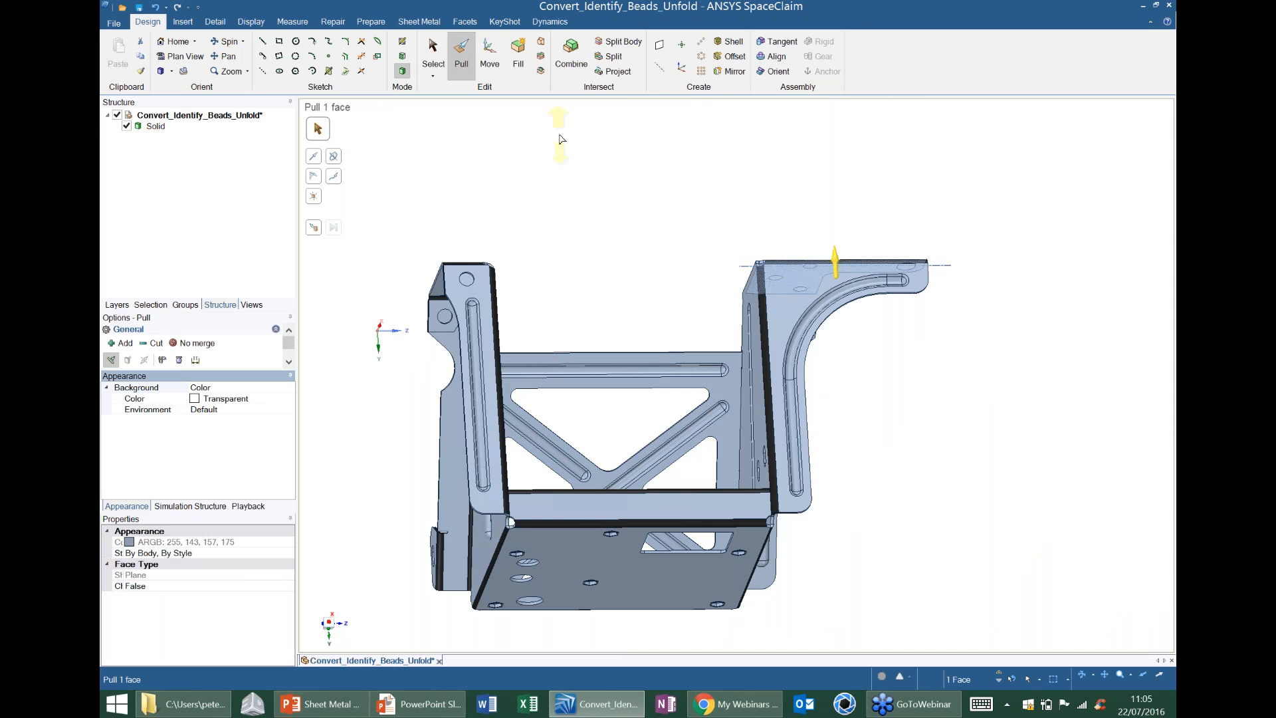
left_click(431, 23)
middle_click_drag(667, 345, 696, 309, "shift")
left_click(176, 57)
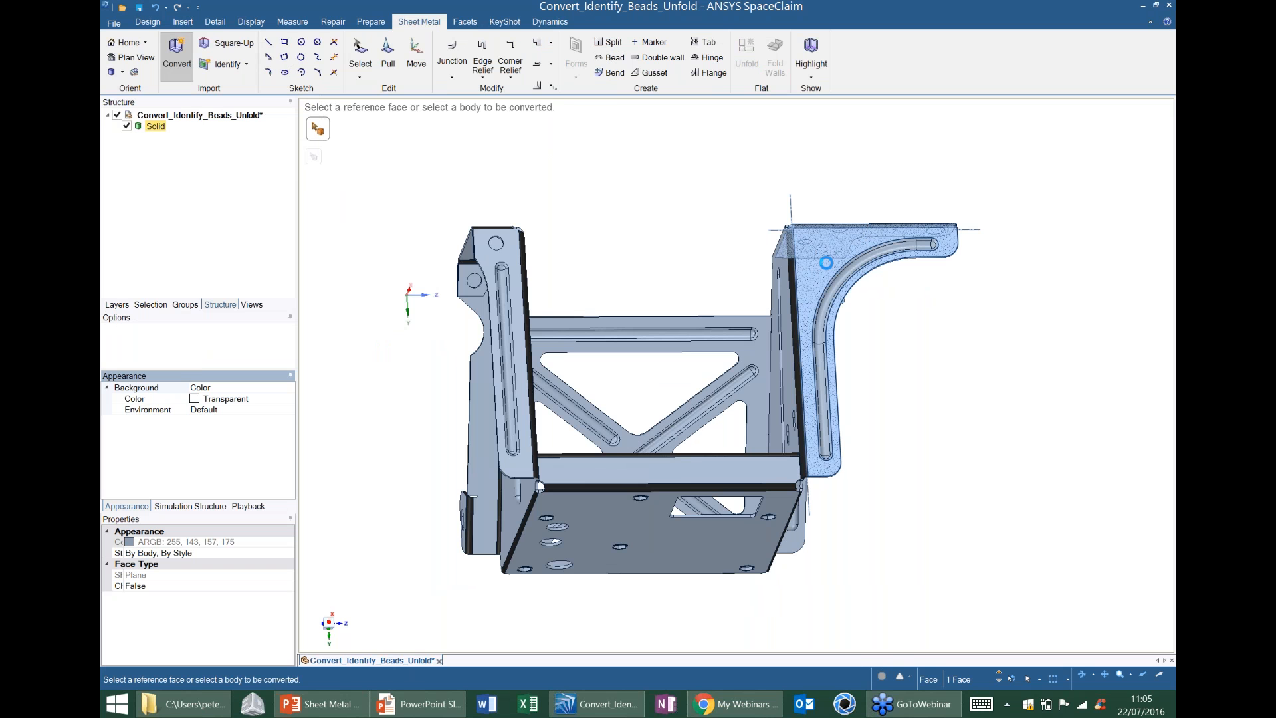
middle_click_drag(779, 338, 858, 359)
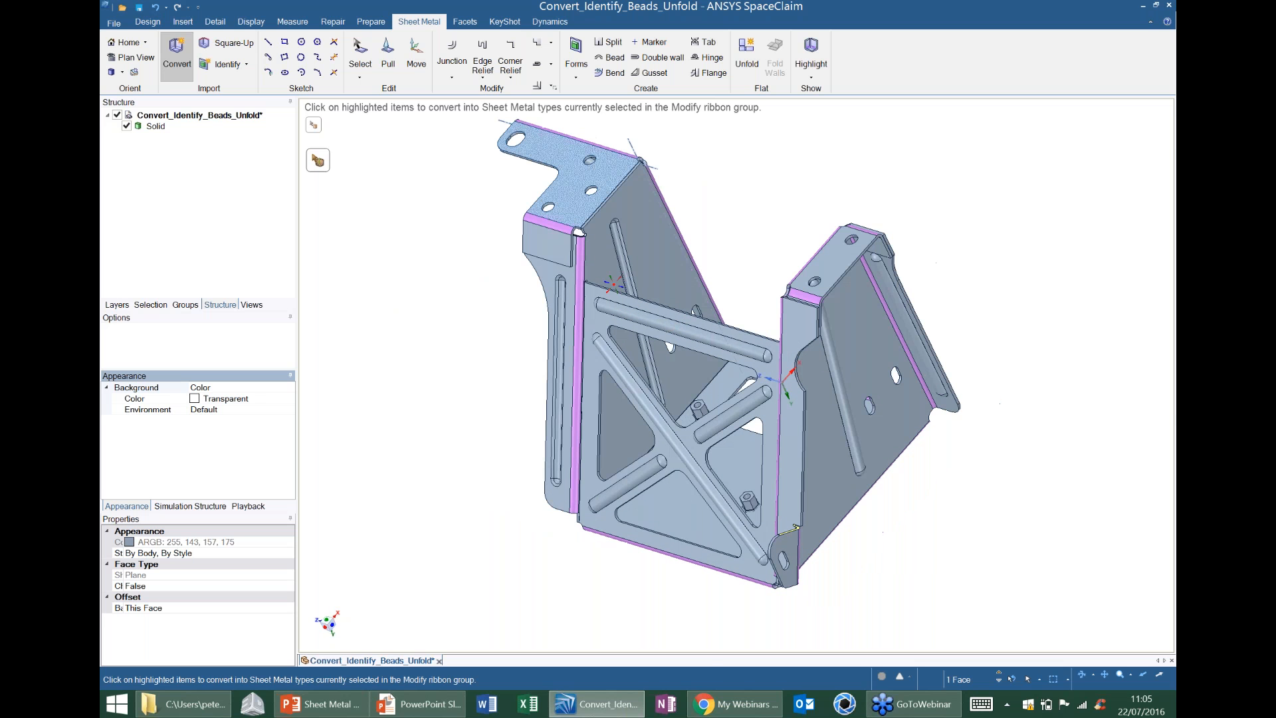
middle_click_drag(614, 284, 602, 251)
scroll(601, 251, "up", 4)
scroll(628, 210, "down", 4)
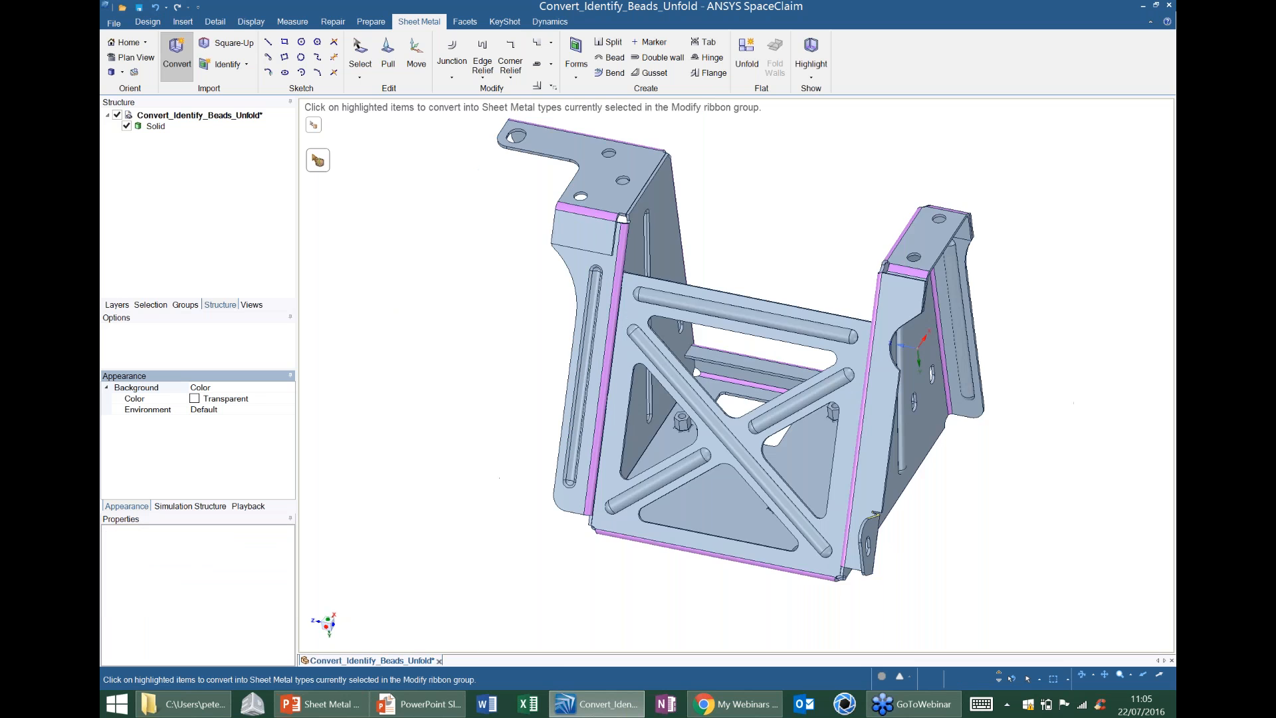
Lengthen the short rectangular flap bent off the L-shaped flange by 2 mm, pulling its free end face.
scroll(638, 216, "up", 4)
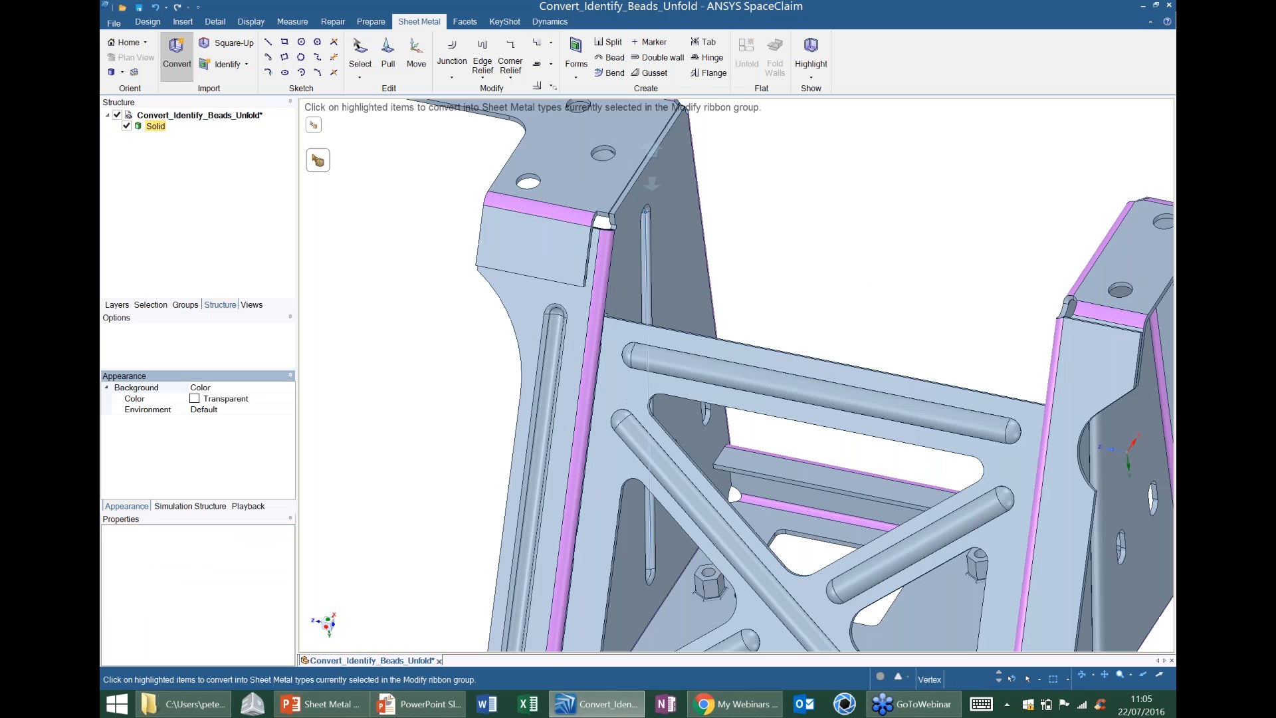
middle_click_drag(645, 212, 655, 175)
scroll(588, 276, "up", 2)
key("Escape")
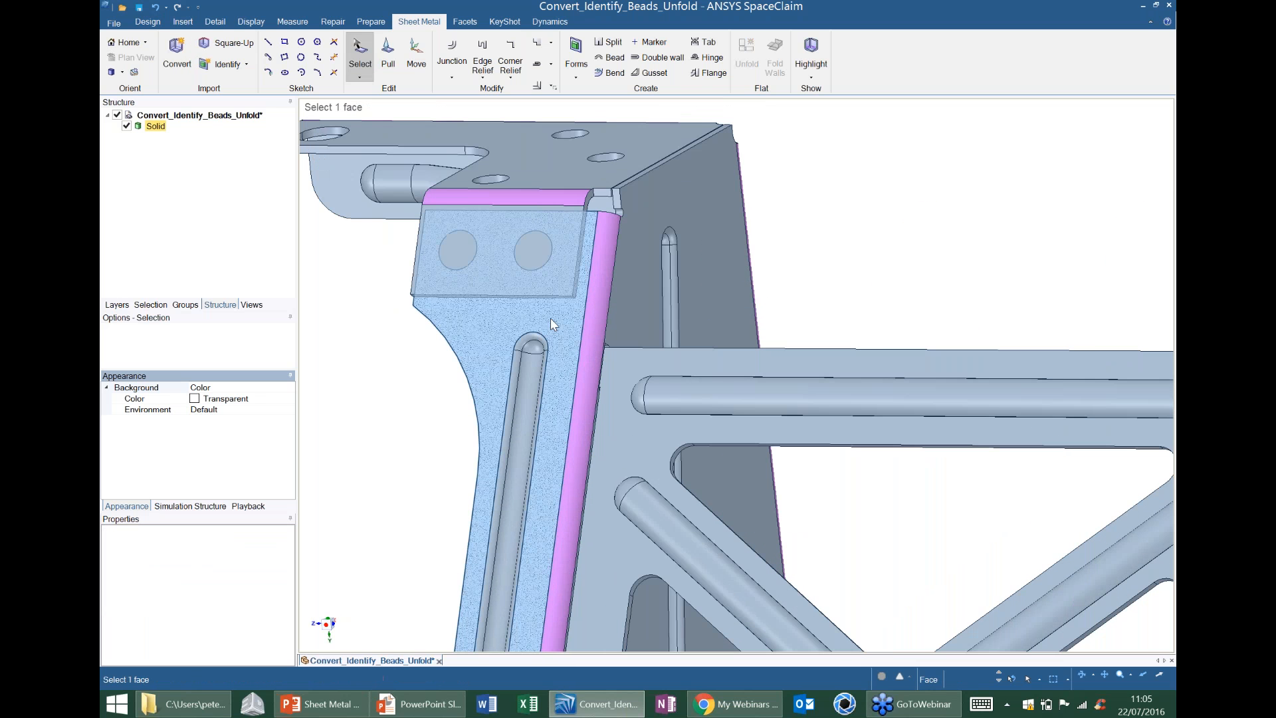
scroll(550, 318, "up", 2)
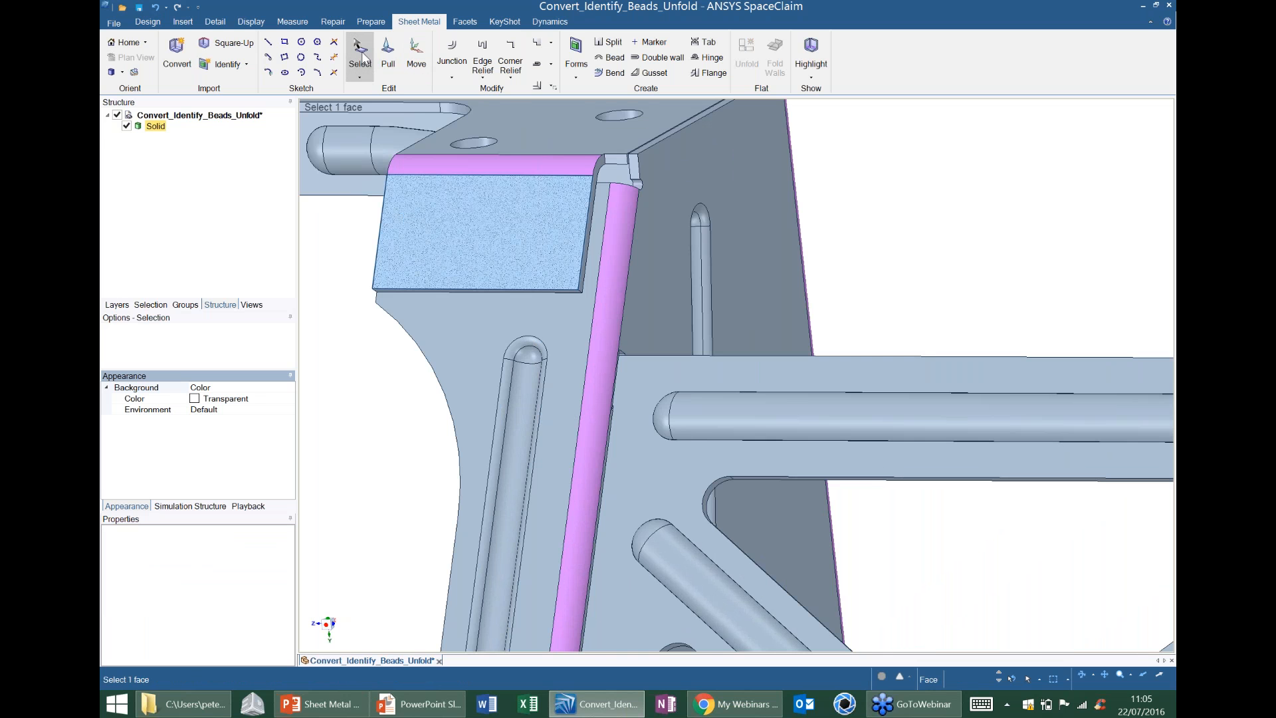
left_click(360, 54)
scroll(593, 328, "up", 1)
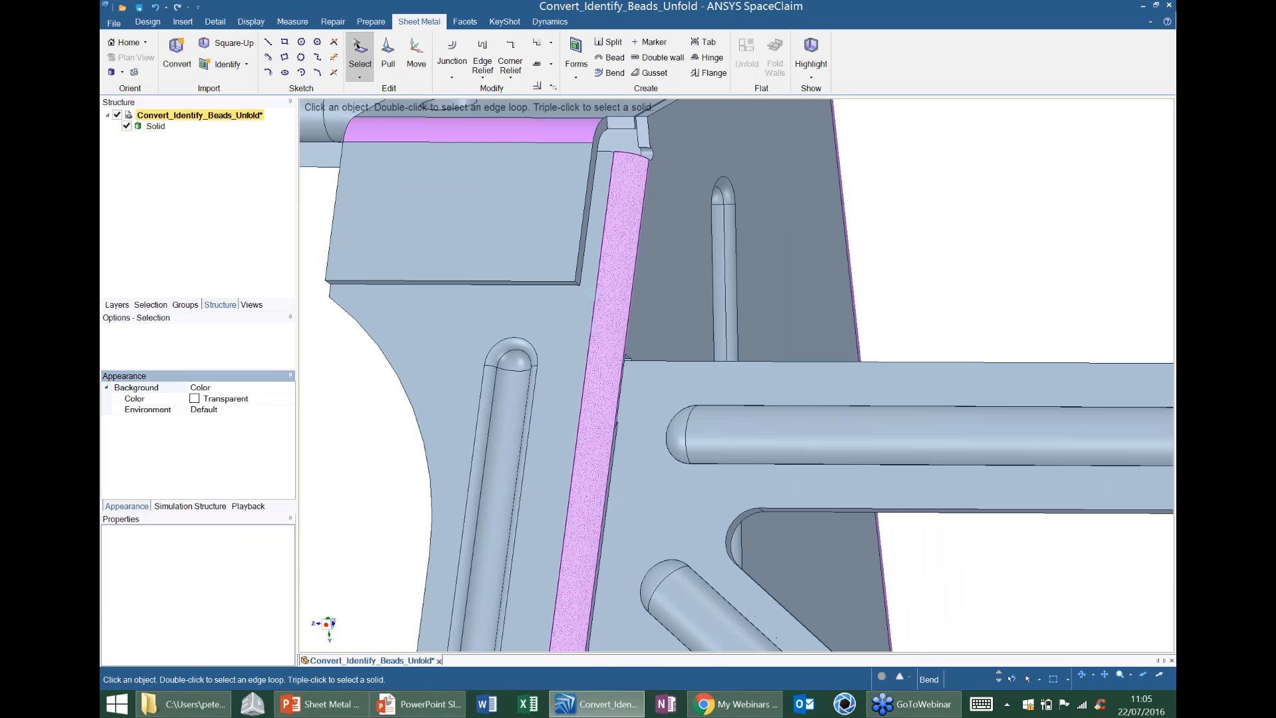
scroll(593, 328, "up", 1)
left_click(557, 260)
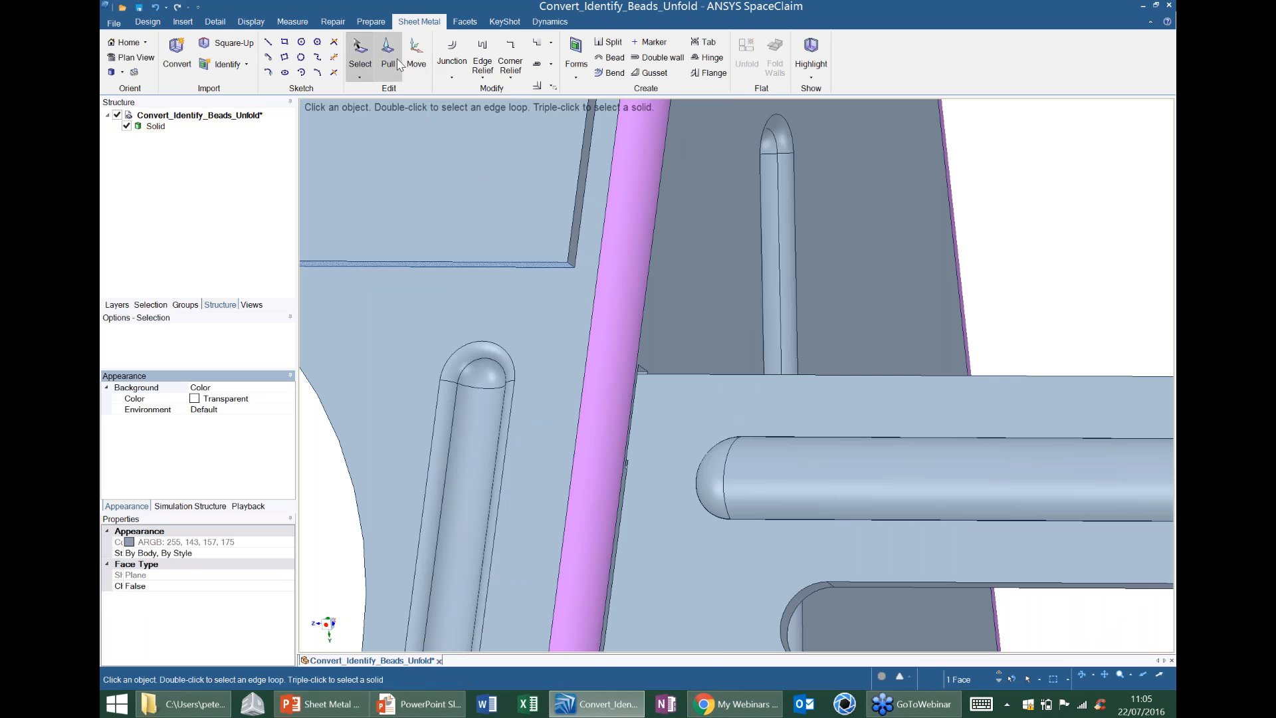
key("p")
scroll(522, 206, "down", 5)
scroll(522, 206, "down", 2)
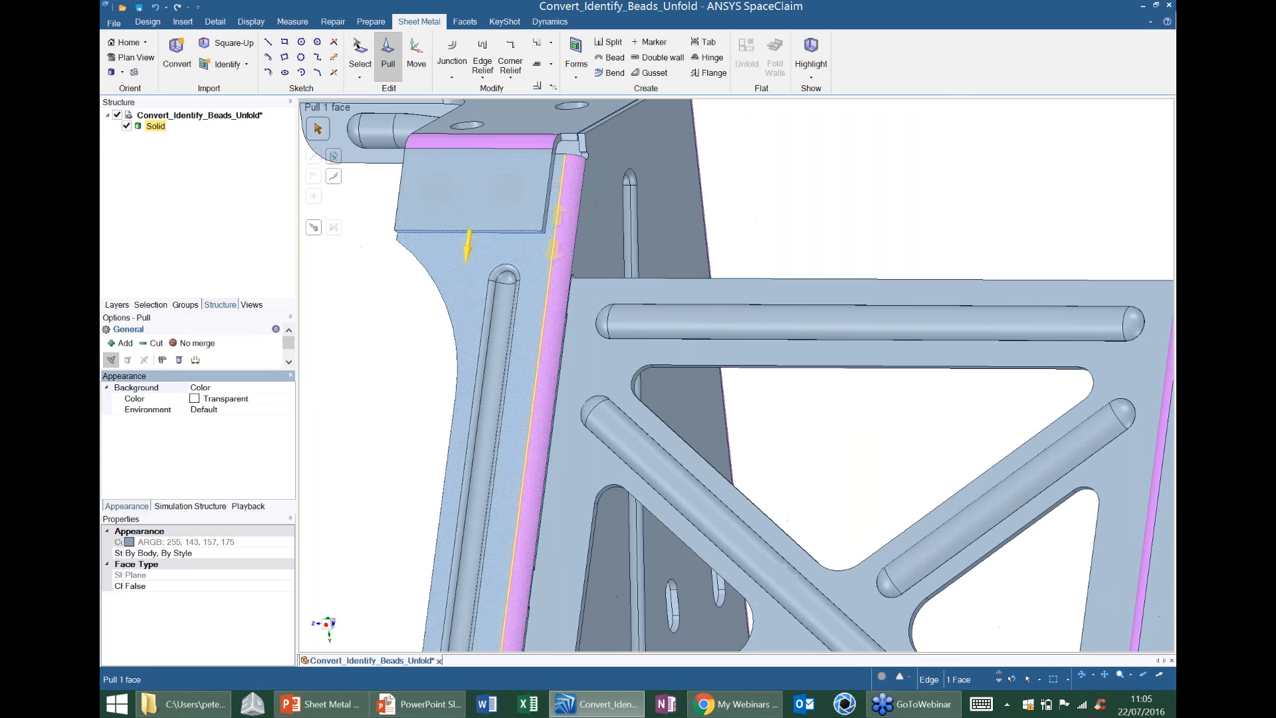
mouse_move(557, 241)
left_mouse_down()
mouse_move(554, 277)
mouse_move(558, 249)
left_mouse_up()
left_click(652, 224)
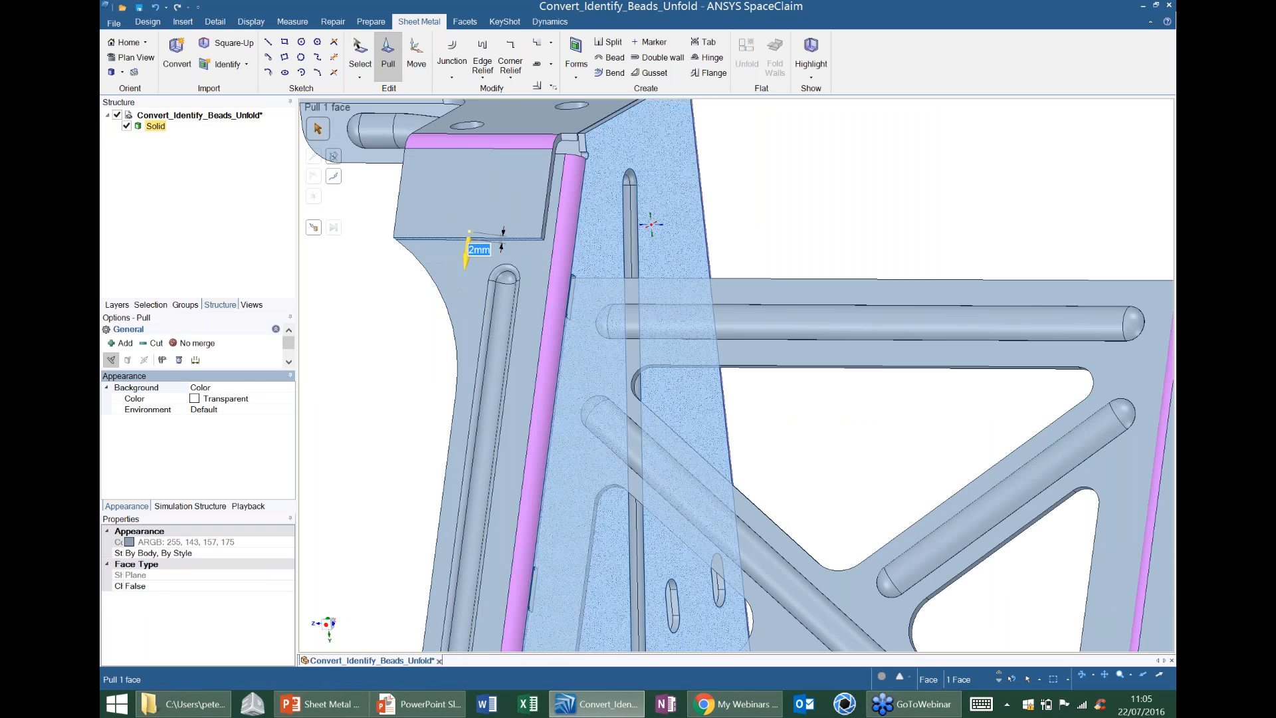
middle_click_drag(651, 224, 560, 239)
left_click(431, 208)
left_click_drag(512, 208, 480, 234)
key("Escape")
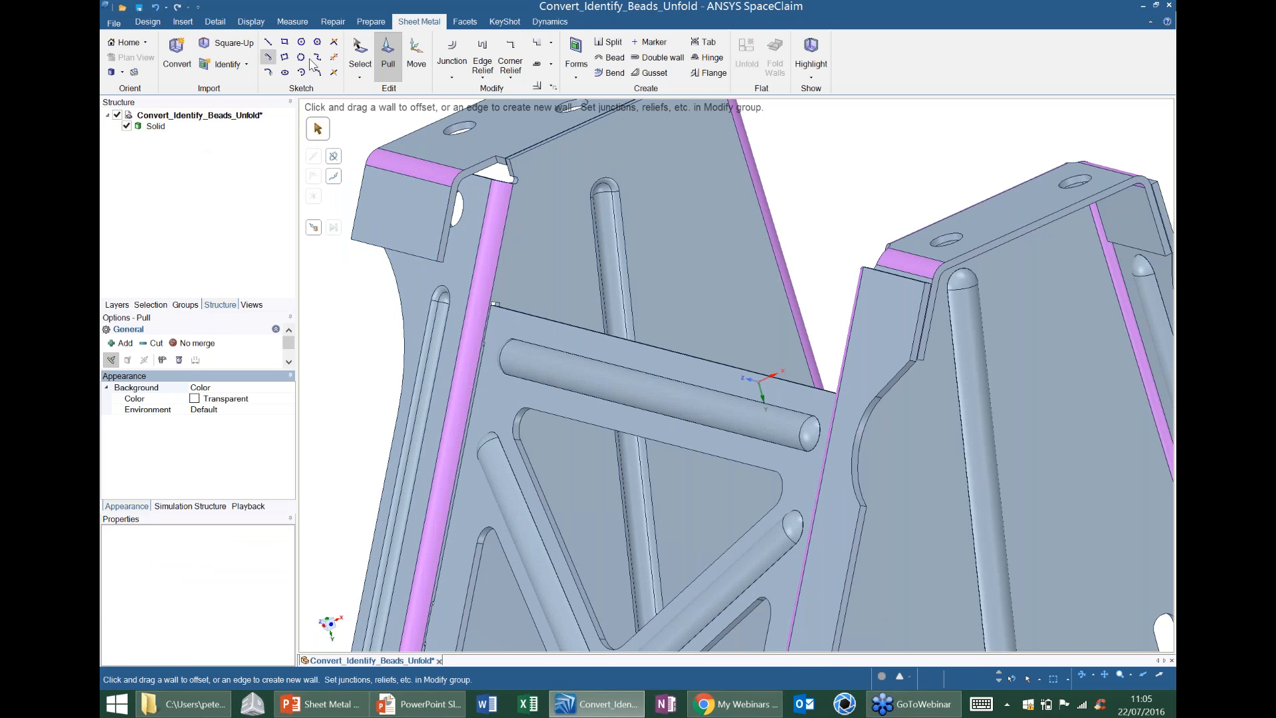
Rotate the short rectangular flap outwards about its bend, away from the wall behind it, with Move.
left_click(417, 57)
left_click(422, 214)
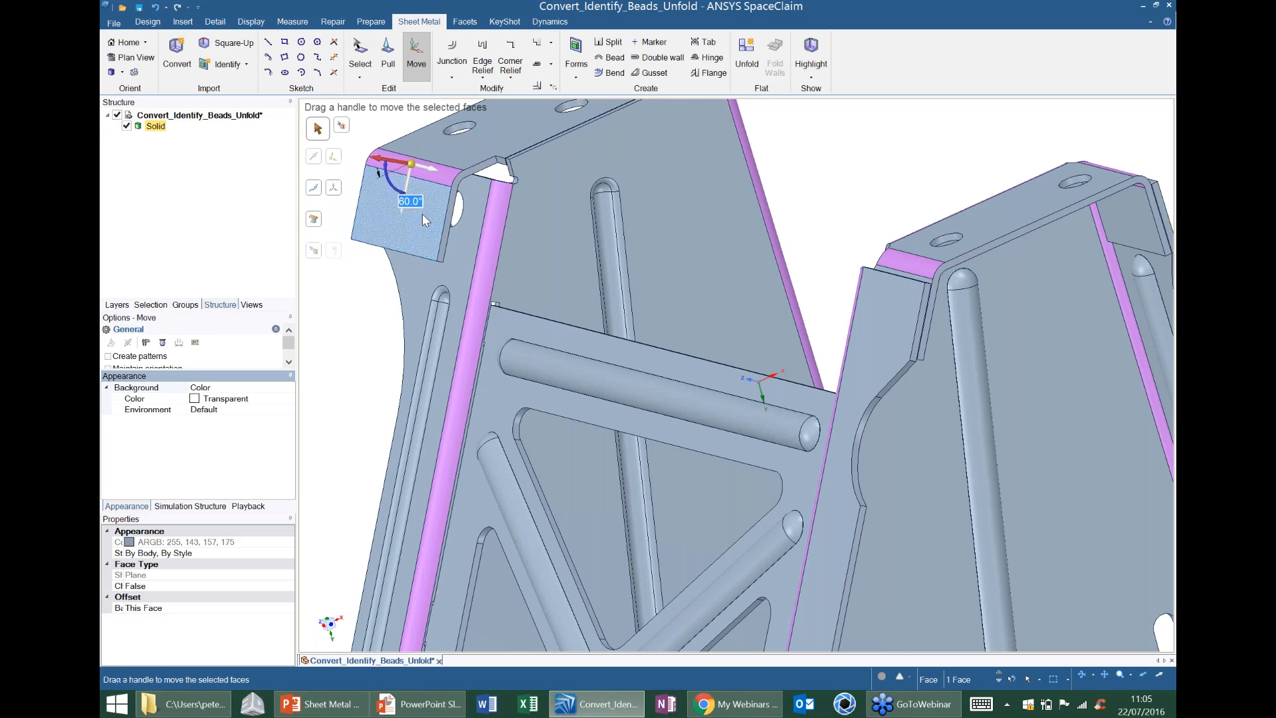
middle_click_drag(488, 279, 436, 266)
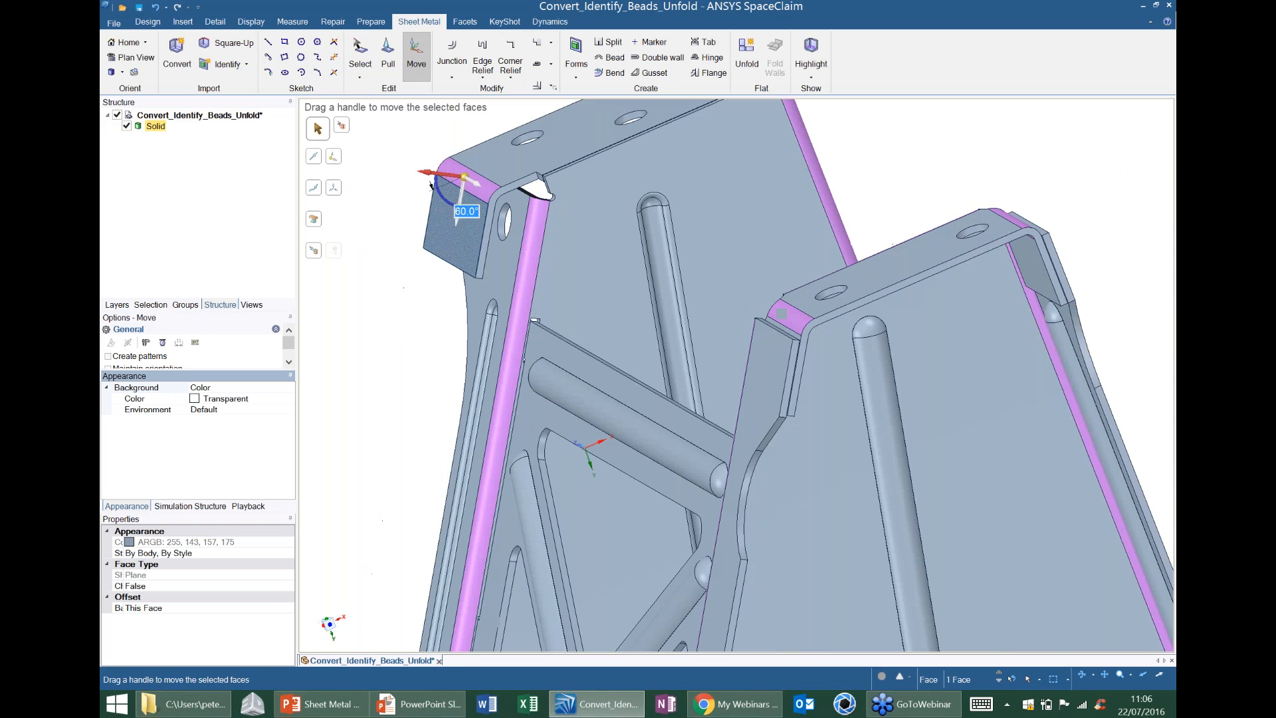
mouse_move(431, 198)
left_mouse_down()
mouse_move(413, 171)
mouse_move(435, 153)
mouse_move(415, 207)
left_mouse_up()
key("Escape")
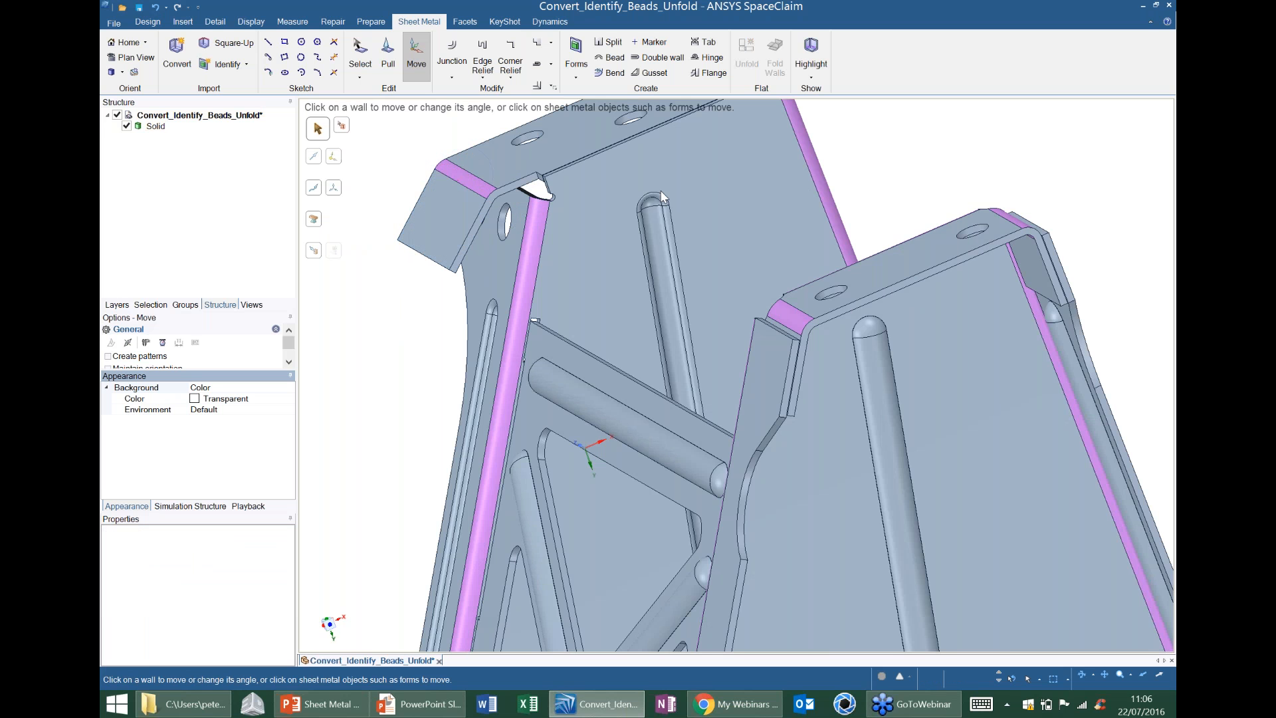
Identify all the detected beads on the bracket's walls as sheet metal beads.
left_click(660, 190)
scroll(658, 191, "down", 5)
middle_click_drag(658, 191, 700, 226)
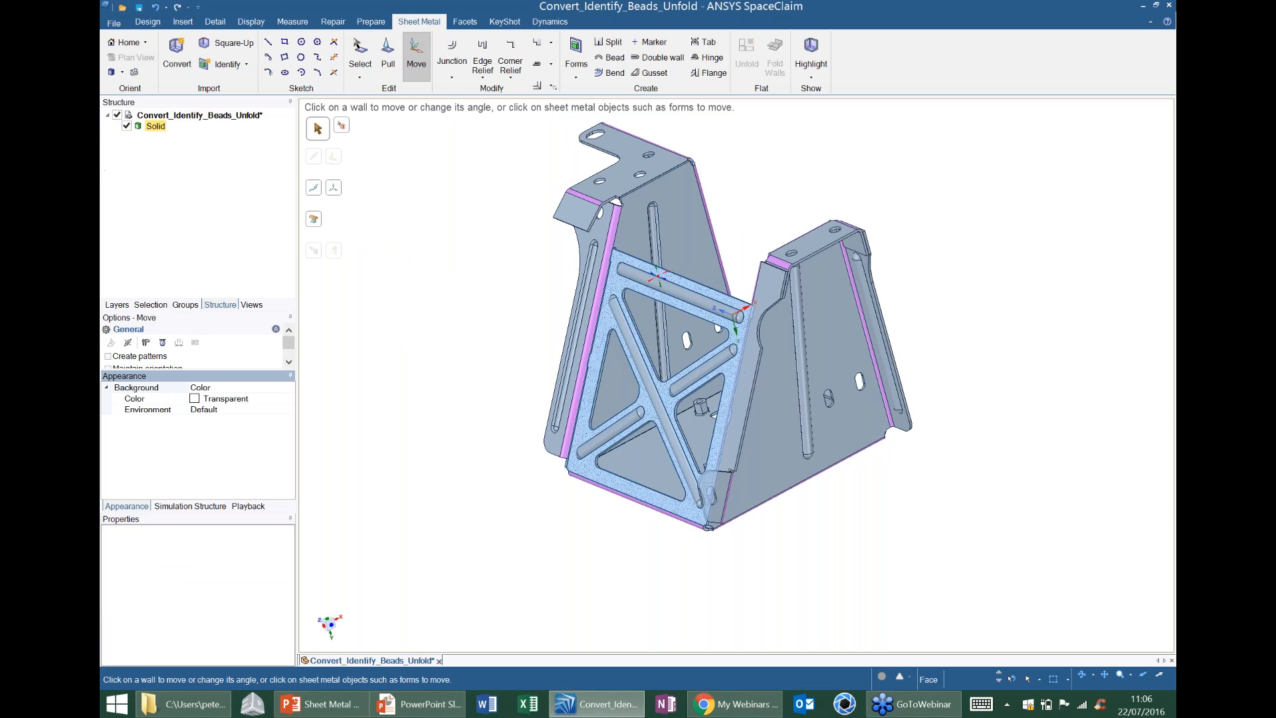
scroll(654, 264, "up", 2)
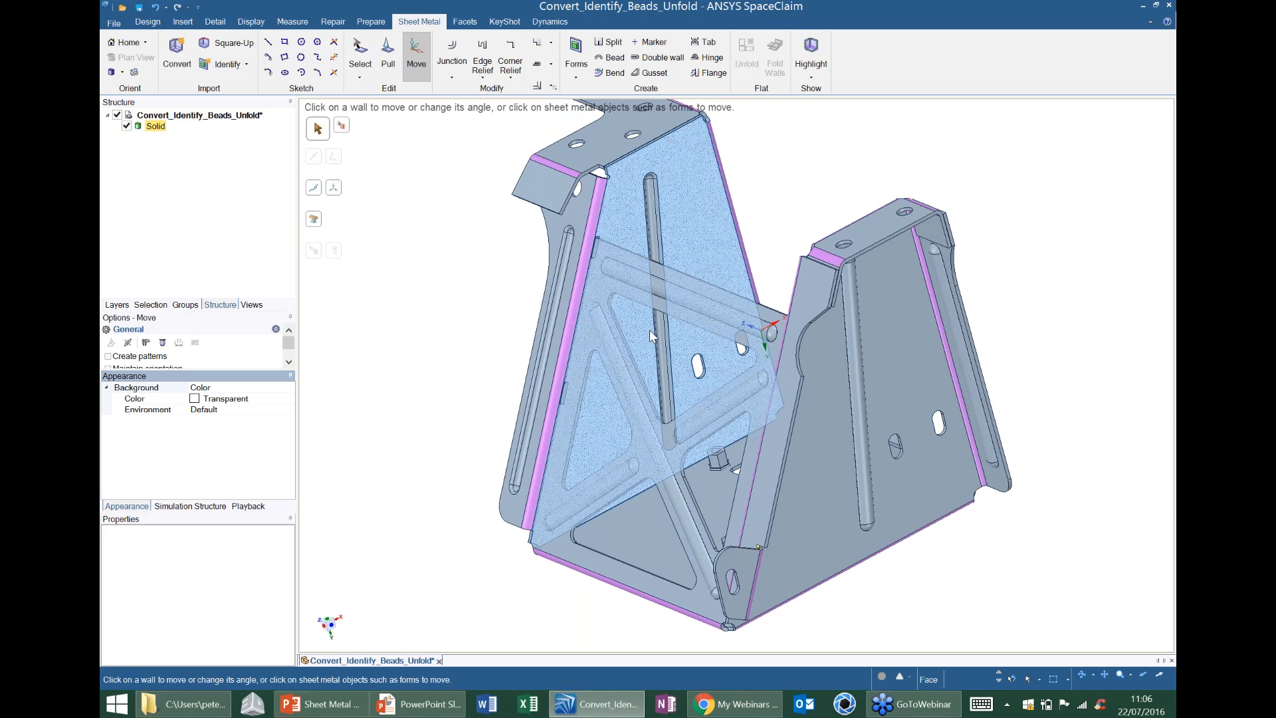
middle_click_drag(764, 432, 690, 413, "ctrl")
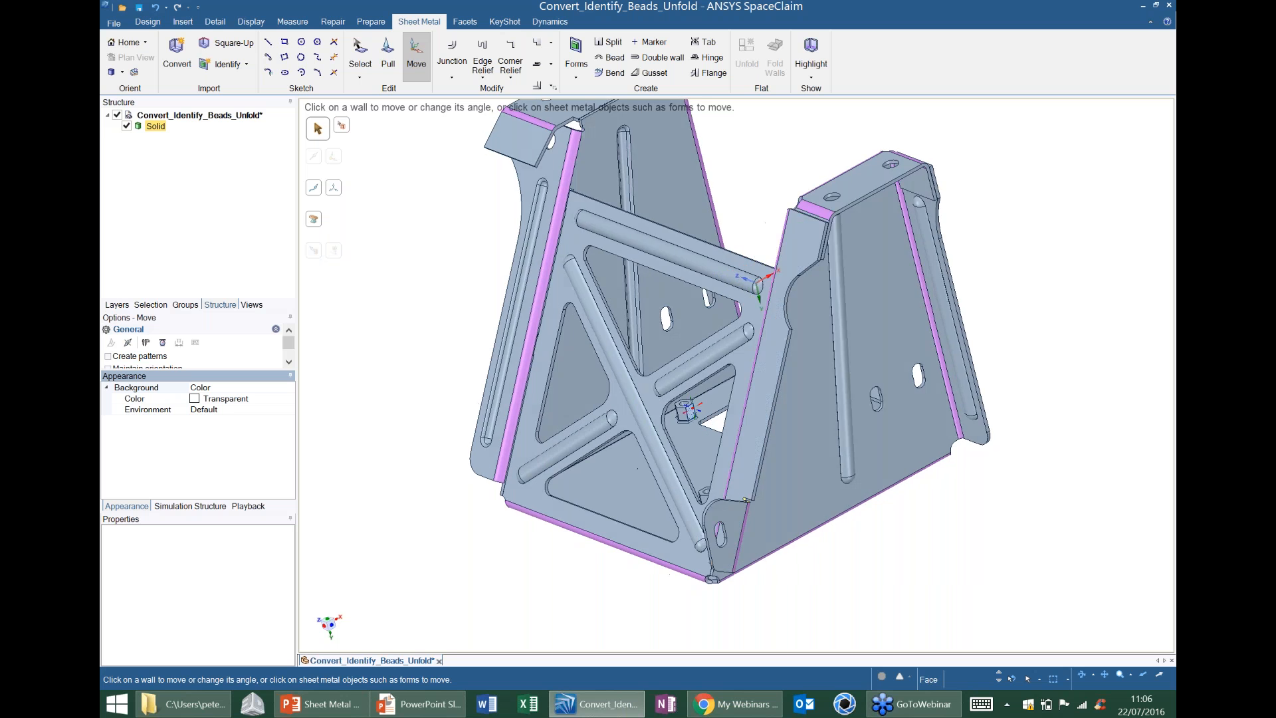
scroll(690, 413, "up", 1)
scroll(690, 414, "down", 2)
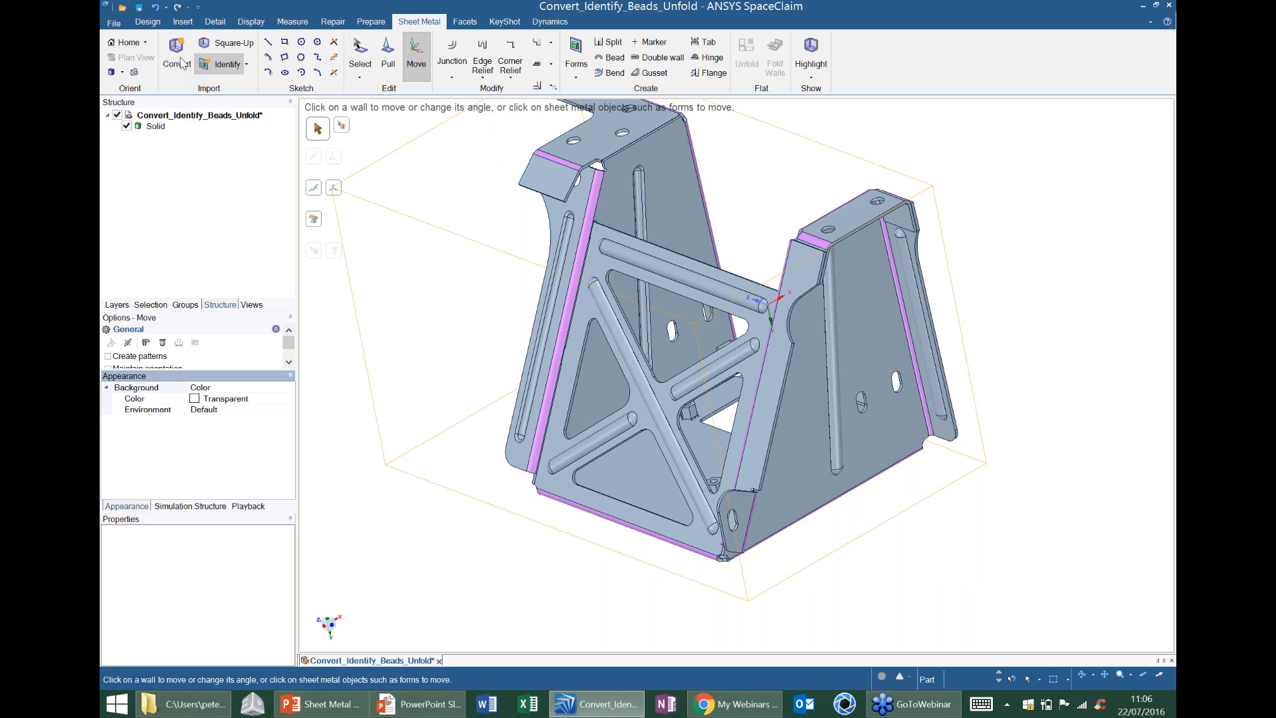
left_click(224, 69)
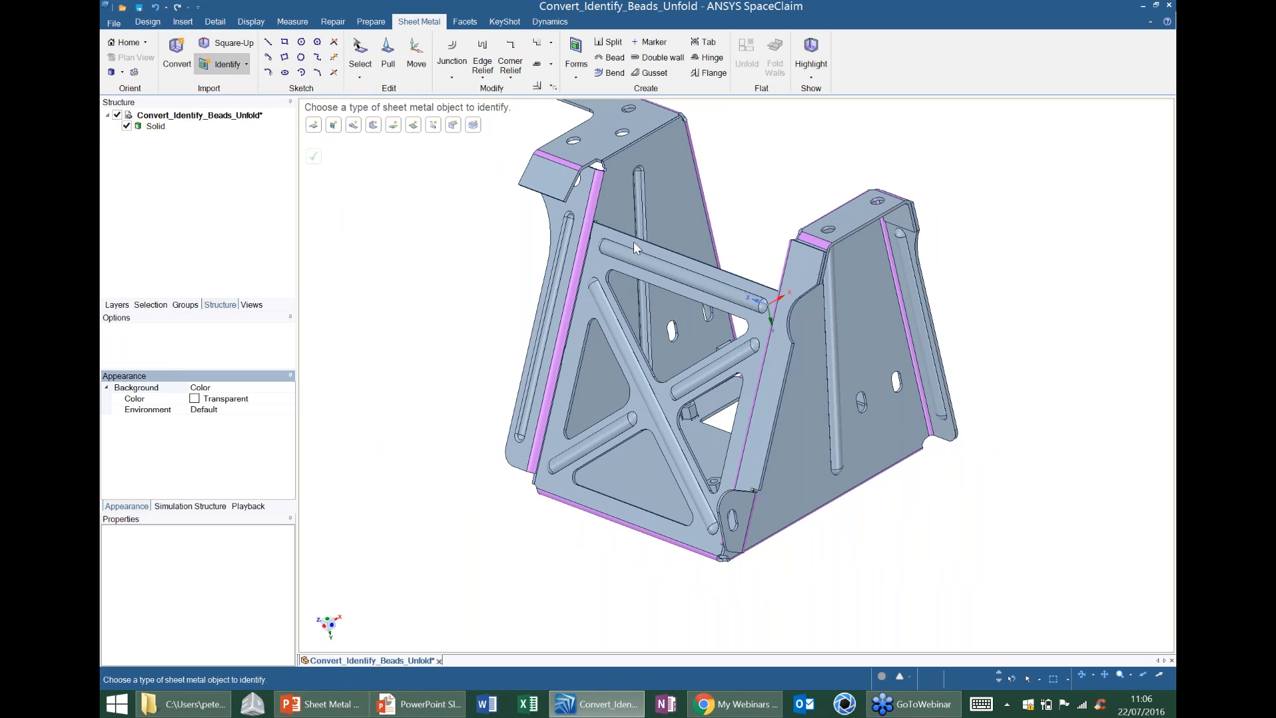
left_click(354, 129)
left_click(316, 126)
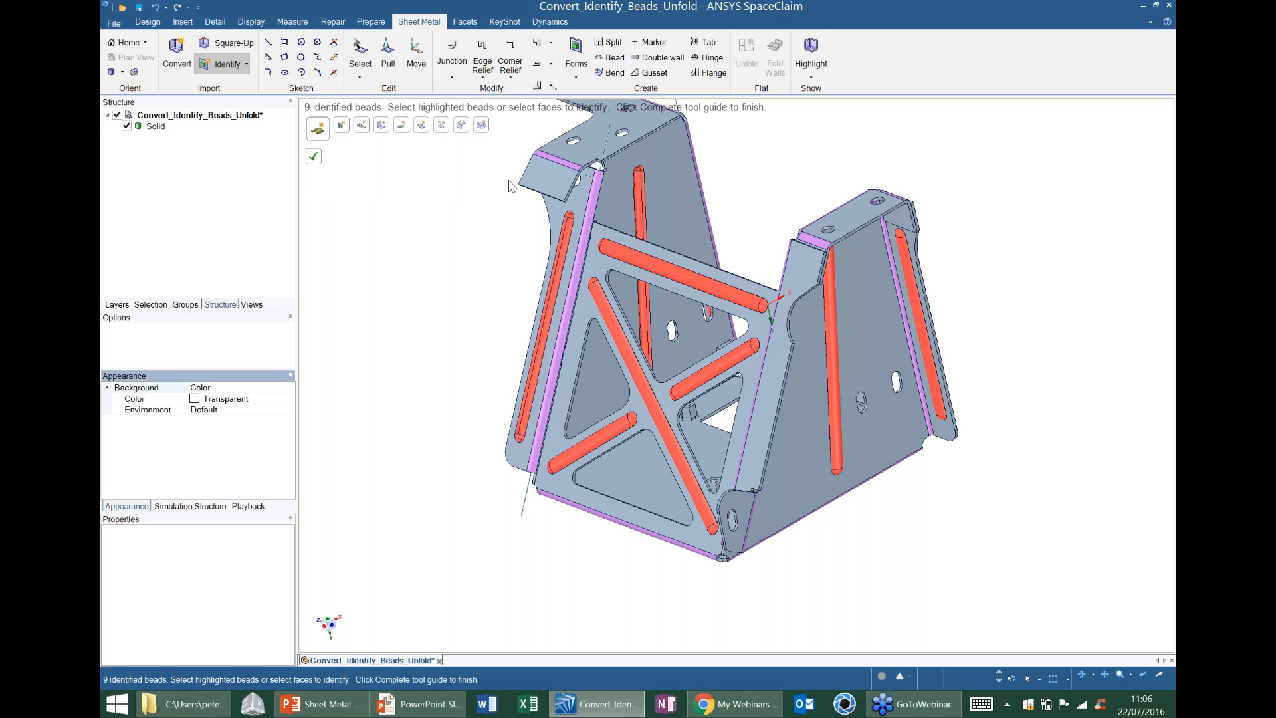
left_click(318, 162)
Identify all the detected forms, including the raised hexagonal ones on the base wall, leaving cut-outs ignored.
mouse_move(655, 243)
middle_mouse_down()
mouse_move(598, 258)
mouse_move(723, 490)
mouse_move(739, 295)
mouse_move(705, 273)
mouse_move(652, 286)
mouse_move(630, 262)
mouse_move(629, 227)
middle_mouse_up()
middle_click_drag(573, 272, 635, 314)
middle_click_drag(628, 291, 628, 336)
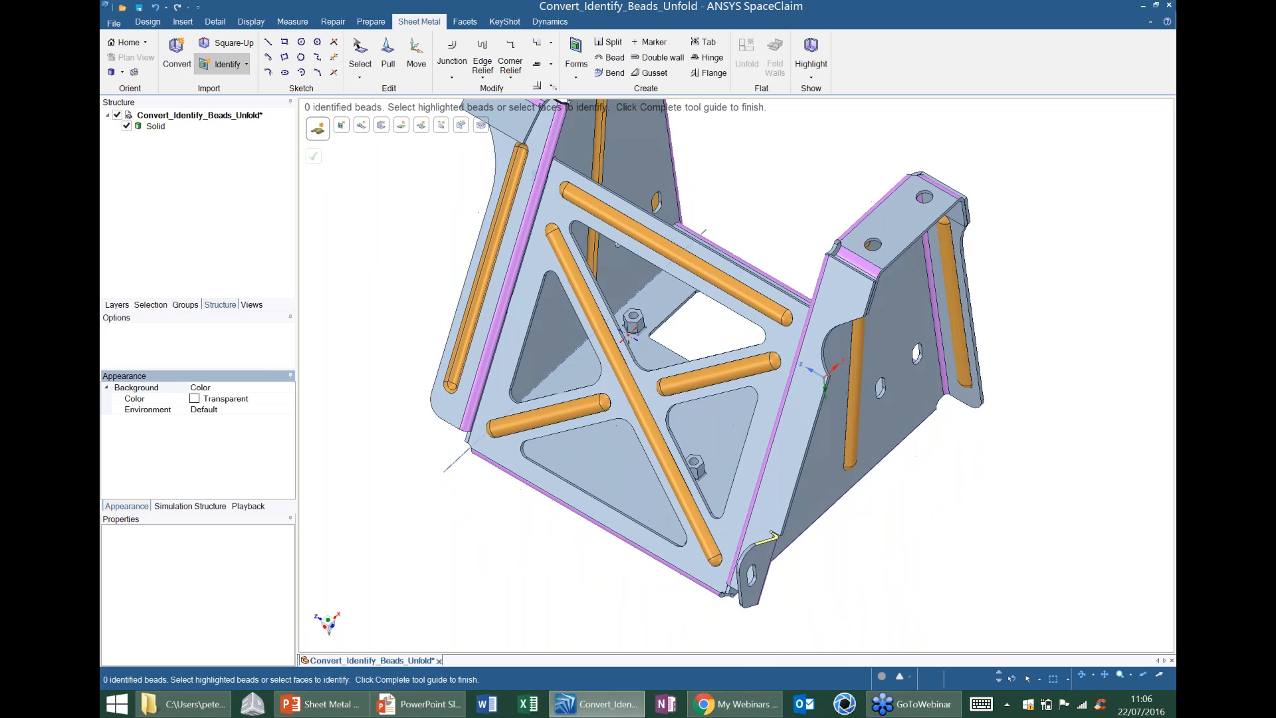
left_click(340, 132)
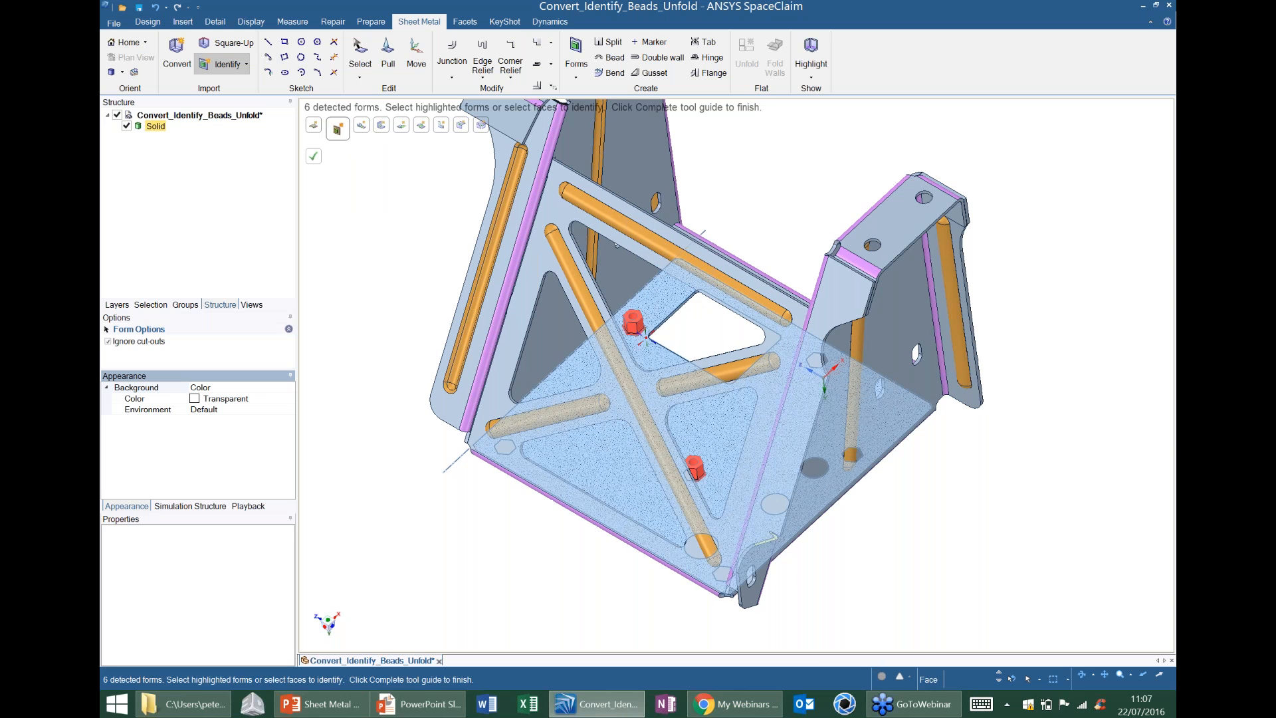
middle_click_drag(646, 338, 641, 321)
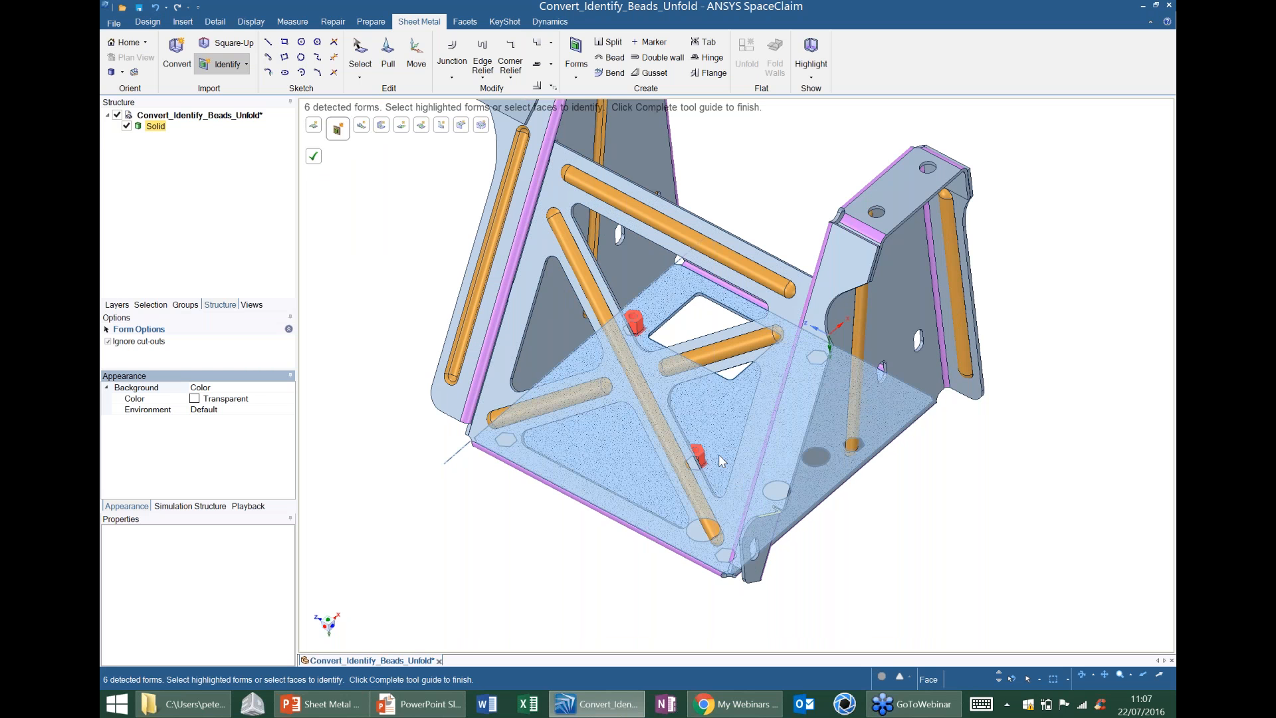
left_click(315, 158)
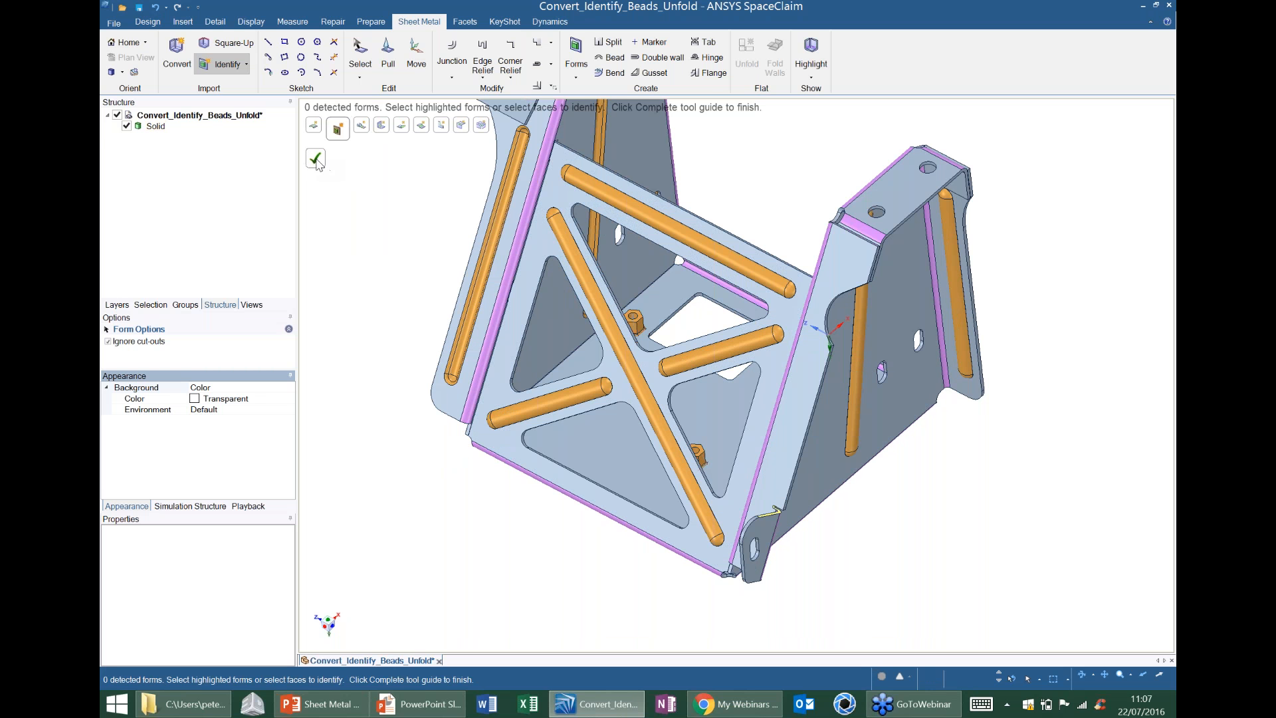
Unfold the sheet metal part into a flat pattern, using the large base wall's inner face as the starting face.
key("h")
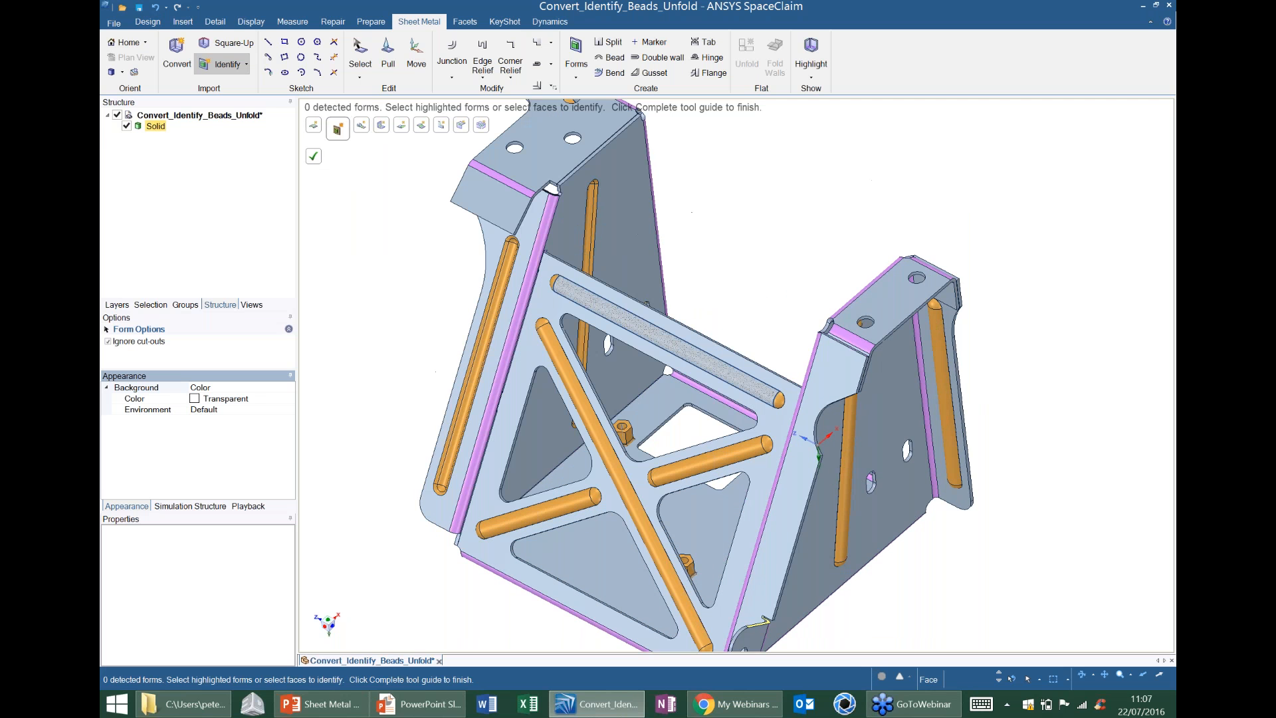
middle_click_drag(735, 274, 732, 337)
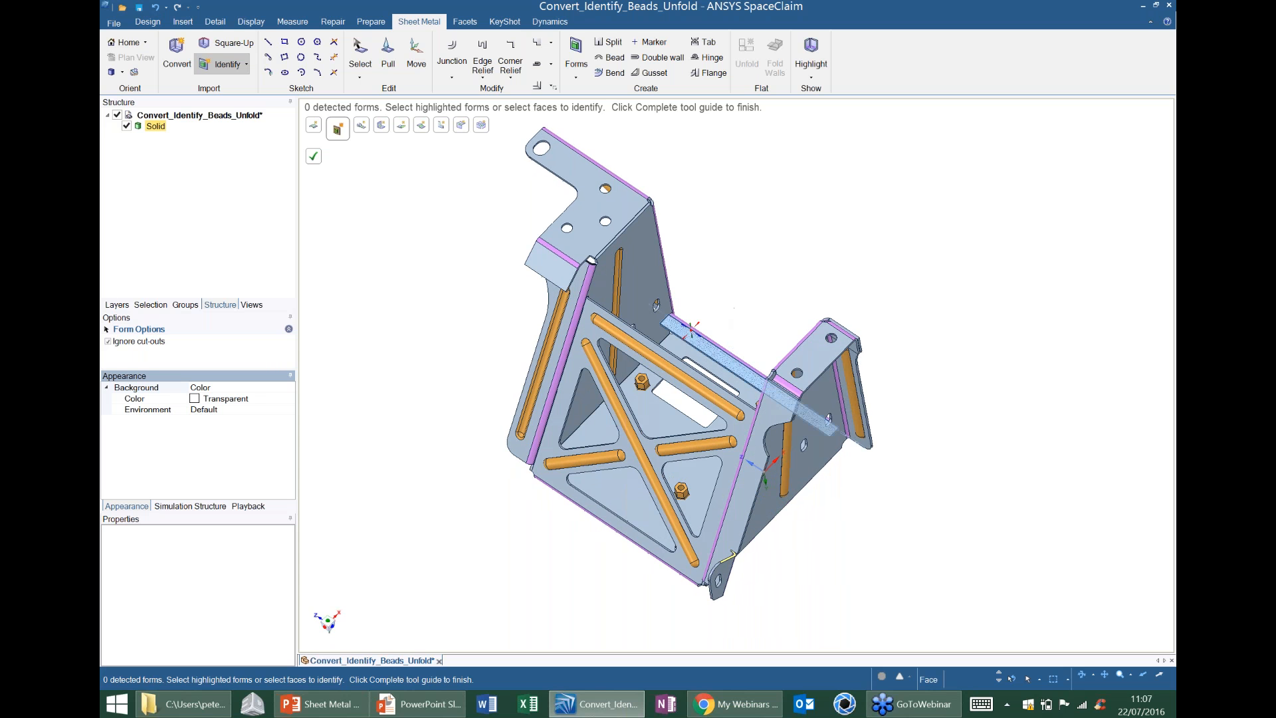
middle_click_drag(691, 329, 698, 260)
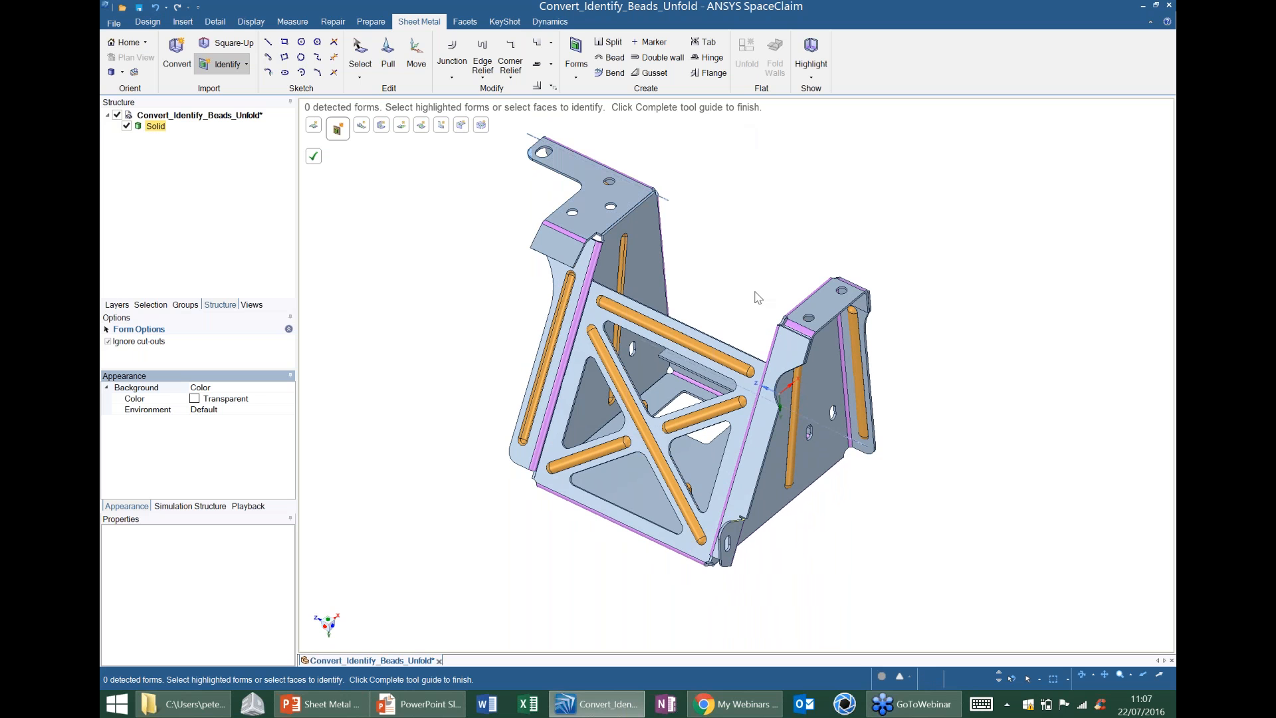
left_click(623, 478)
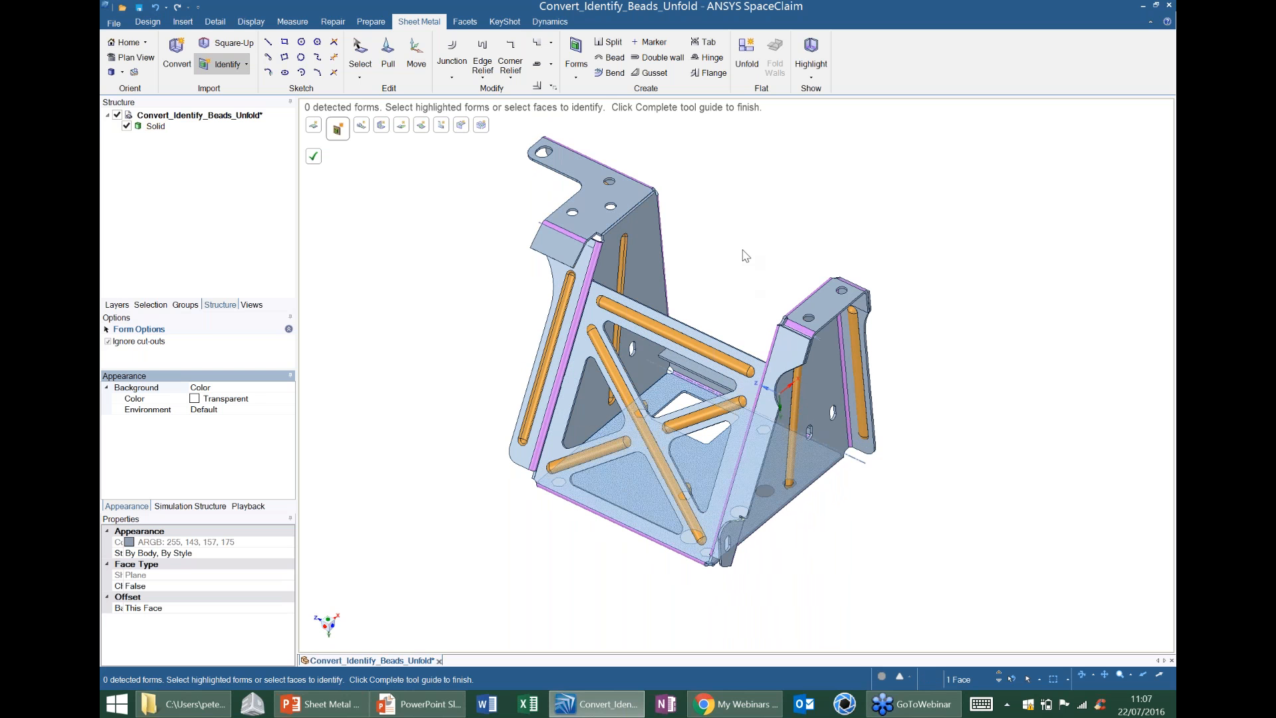
left_click(756, 70)
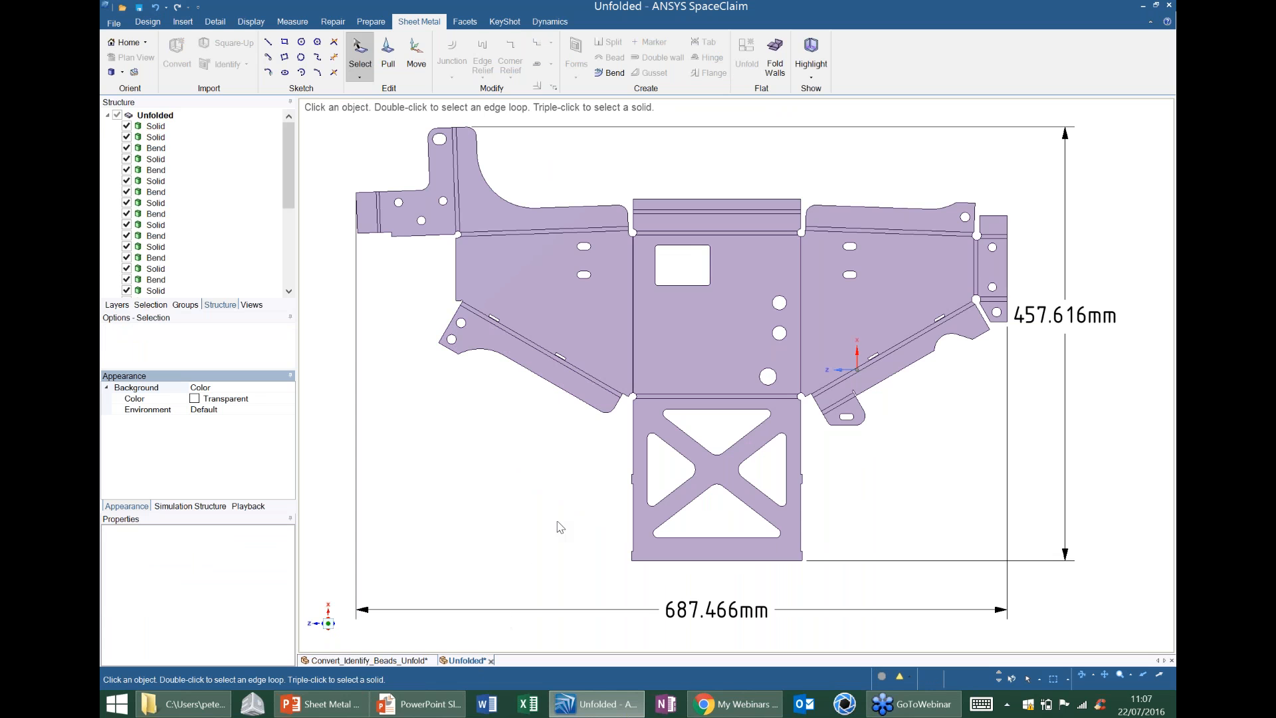
Arrange the unfolded design in its own window below the folded bracket and enlarge the folded model's view.
left_click_drag(472, 656, 736, 425)
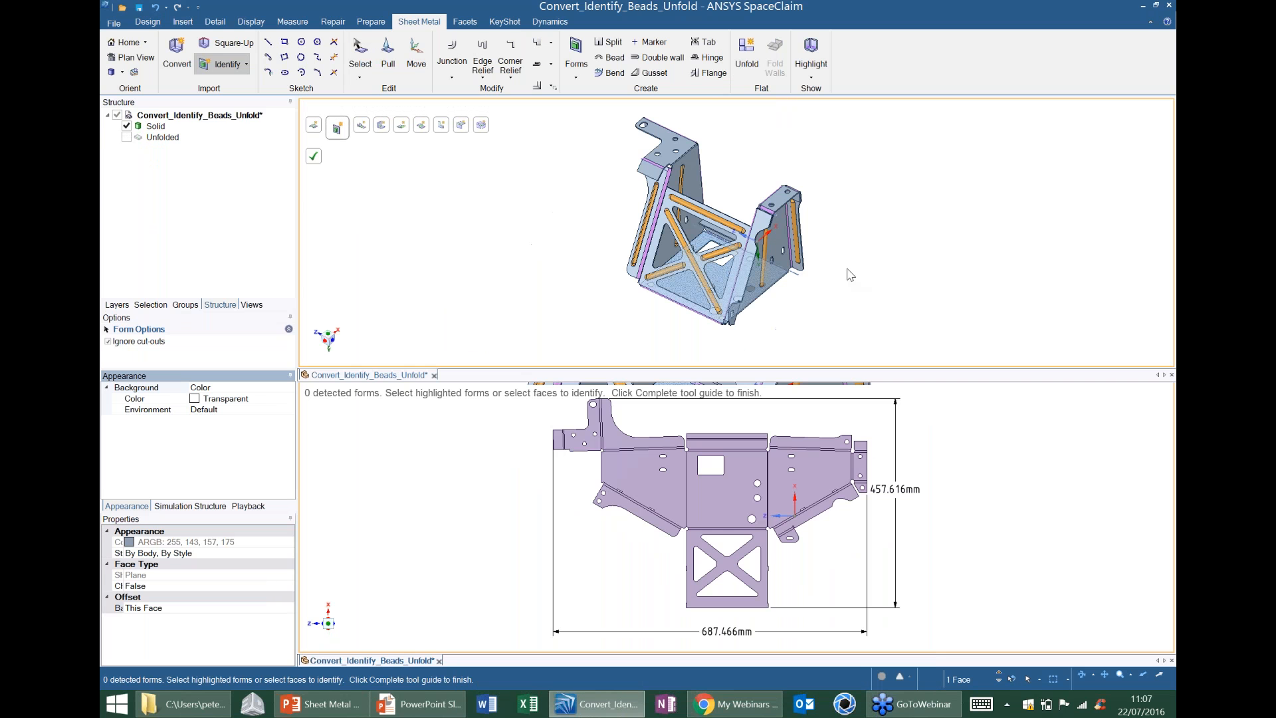
left_click(850, 274)
scroll(850, 274, "up", 3)
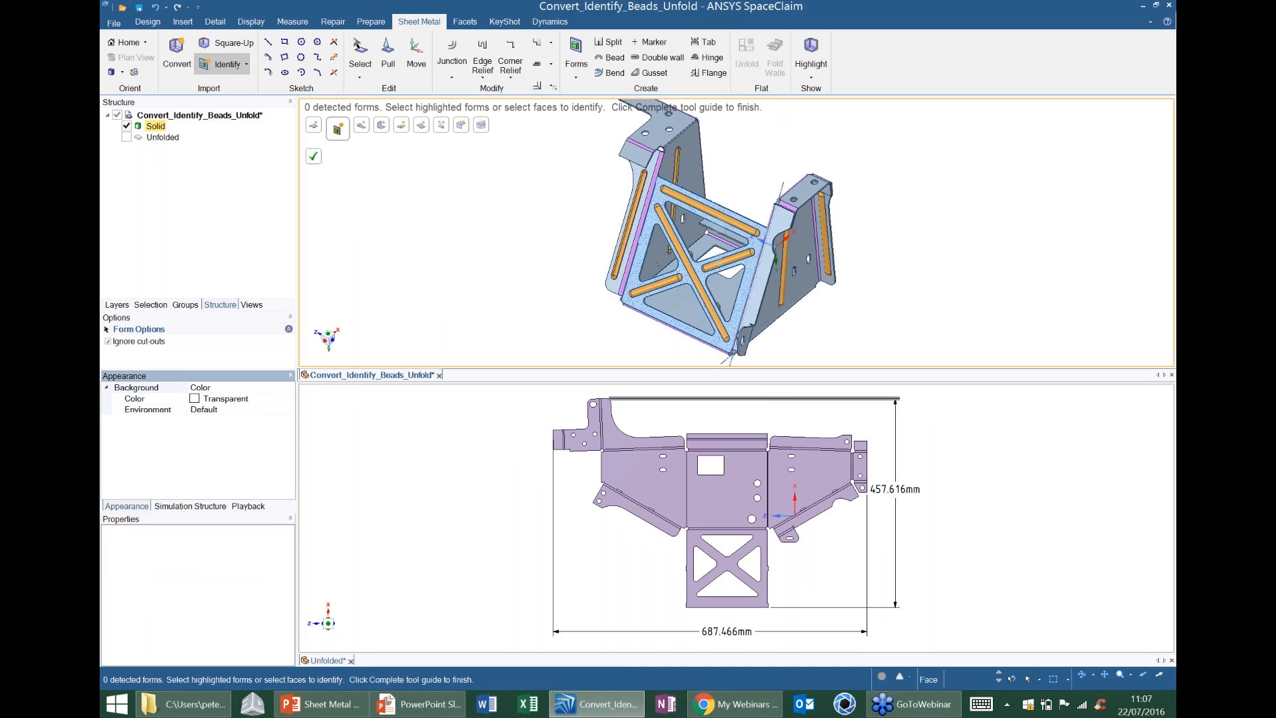
scroll(699, 267, "up", 2)
mouse_move(699, 267)
middle_mouse_down()
mouse_move(668, 258)
mouse_move(707, 257)
middle_mouse_up()
scroll(731, 208, "down", 2)
scroll(731, 208, "up", 1)
Examine the flat pattern from an angle, select its central base face and return to a face-on view.
left_click(704, 513)
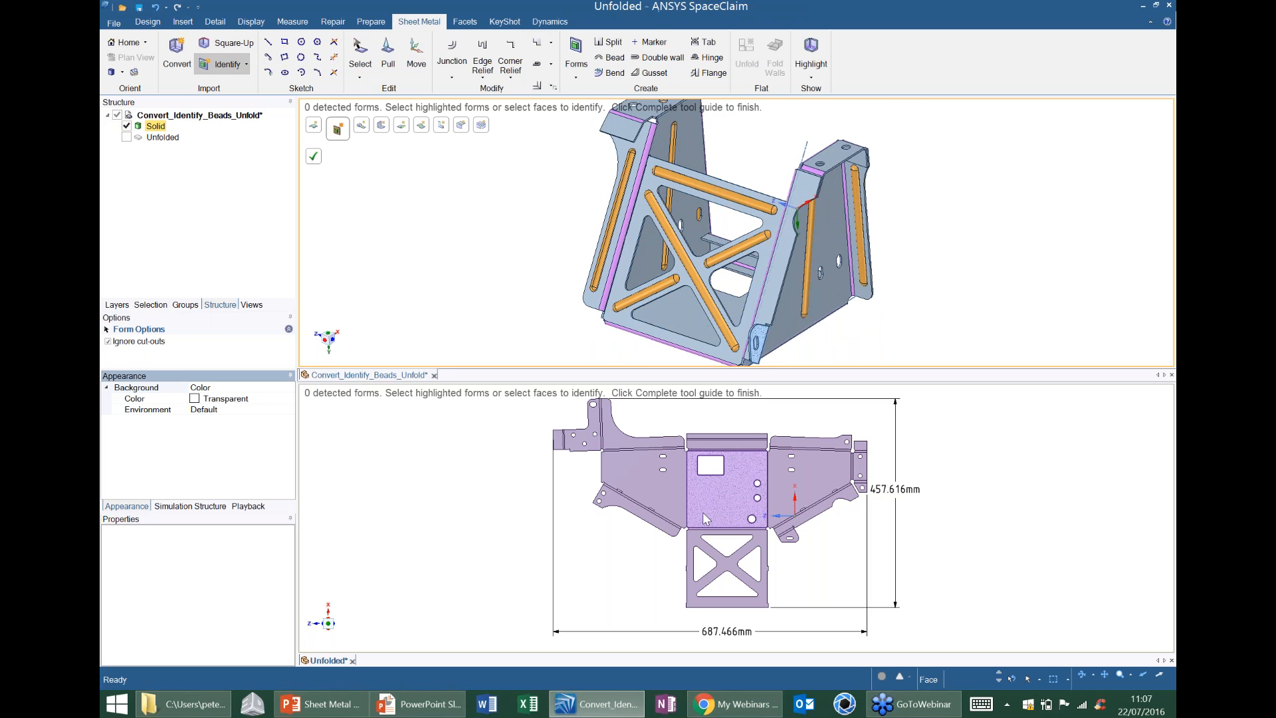
scroll(704, 512, "up", 10)
scroll(789, 508, "down", 1)
scroll(789, 491, "down", 4)
mouse_move(789, 492)
middle_mouse_down()
mouse_move(856, 514)
mouse_move(839, 514)
middle_mouse_up()
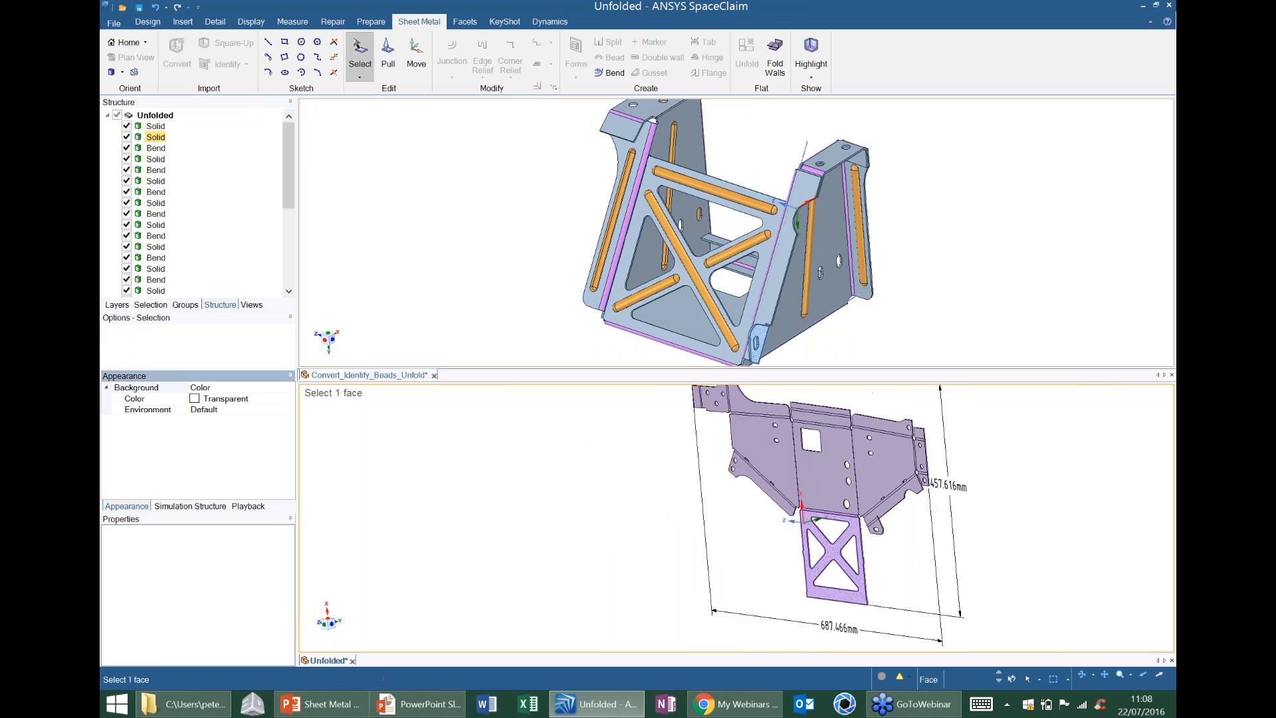
left_click(821, 486)
key("v")
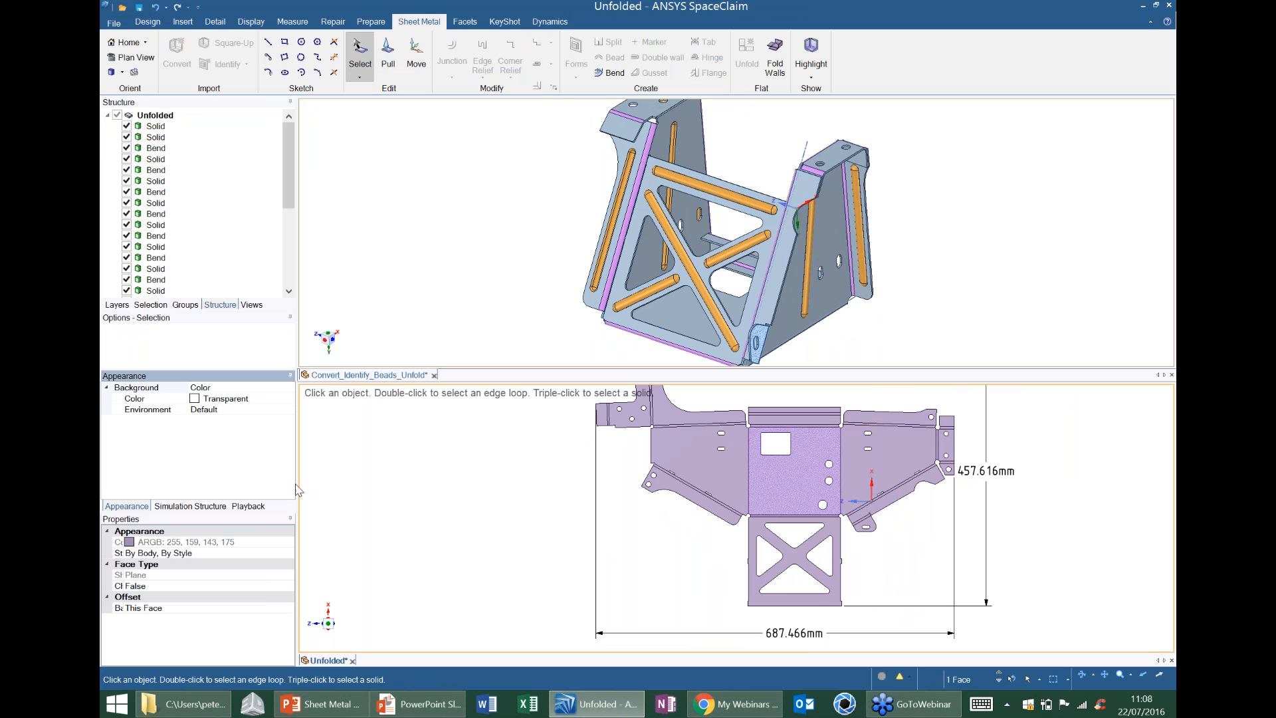
middle_click_drag(813, 490, 788, 497, "ctrl")
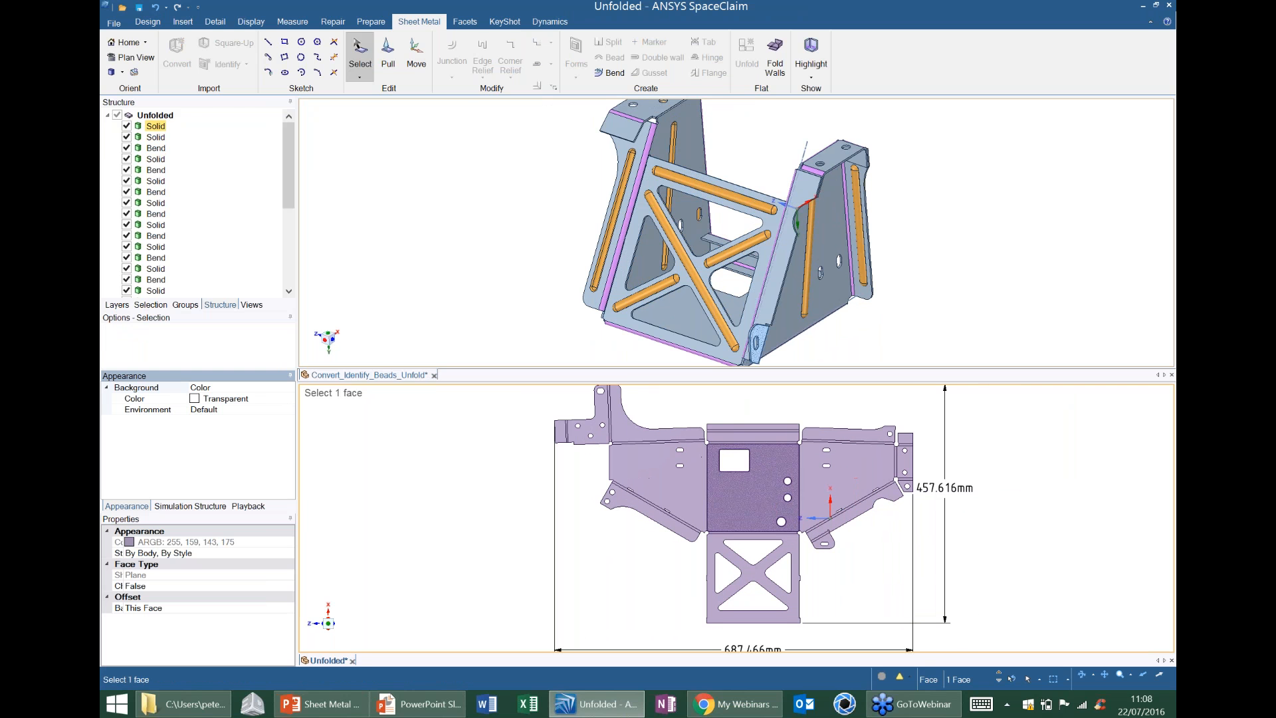
Lengthen the short rectangular flap on the L-shaped flange by 30 mm, pulling its free end face in the folded model.
left_click(849, 226)
middle_click_drag(763, 154, 763, 246, "ctrl")
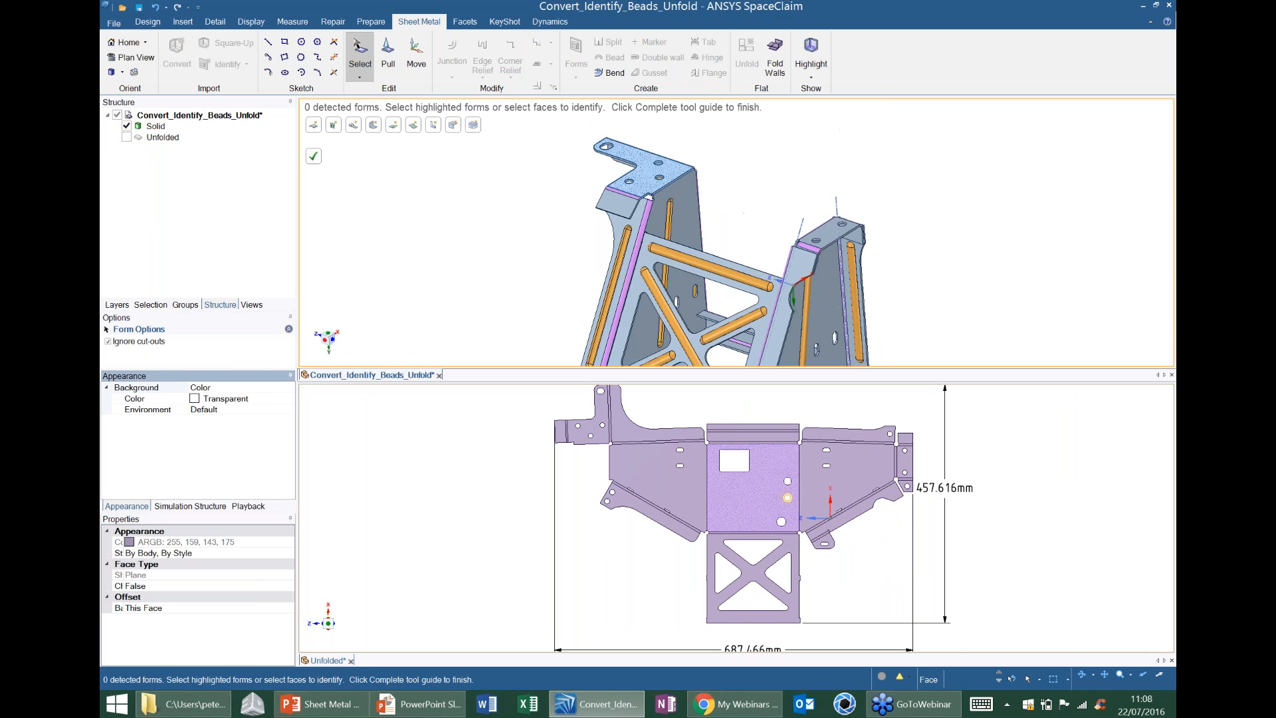
middle_click_drag(747, 289, 748, 244, "ctrl")
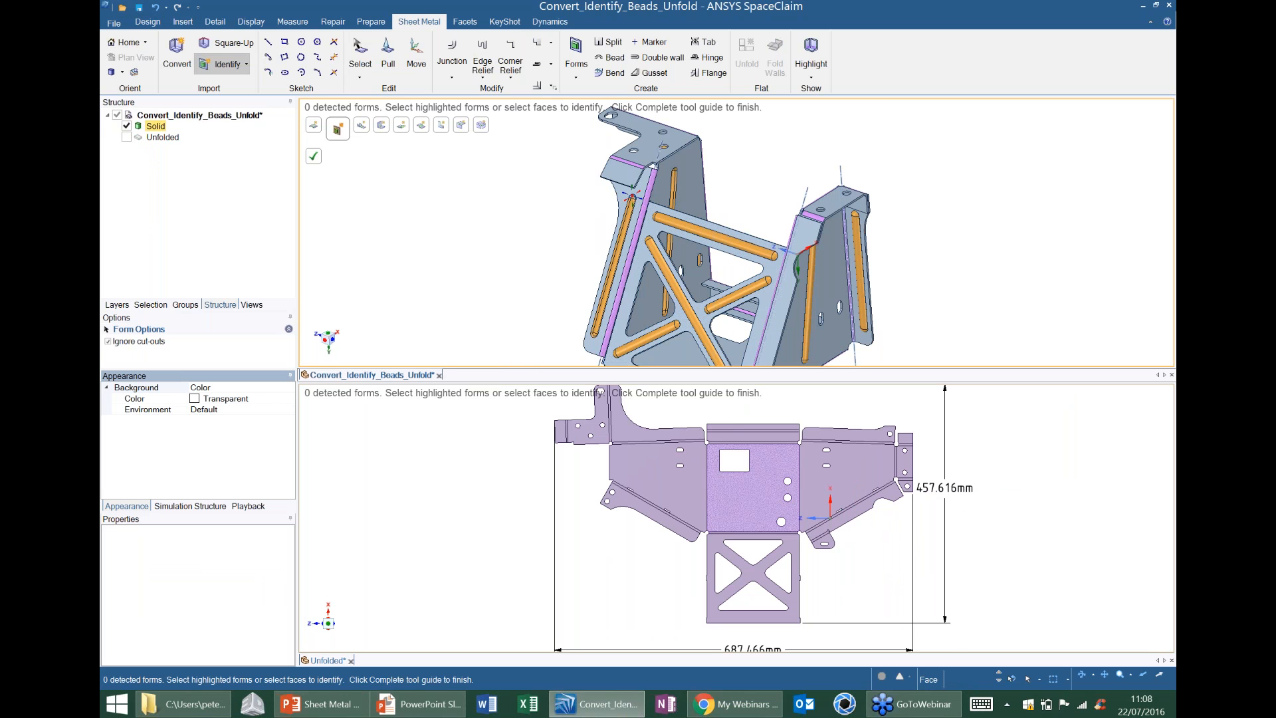
scroll(632, 196, "up", 2)
middle_click_drag(632, 196, 629, 210, "ctrl")
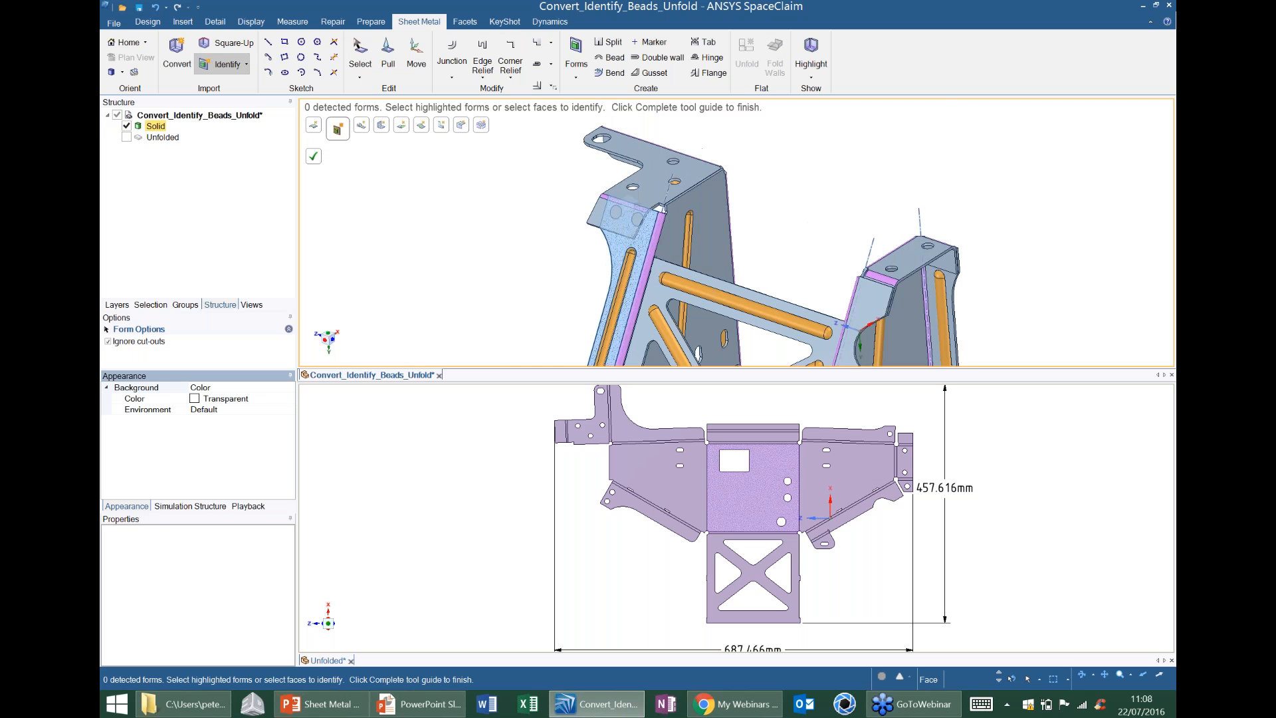
scroll(628, 194, "up", 5)
scroll(629, 219, "up", 4)
left_click(624, 183)
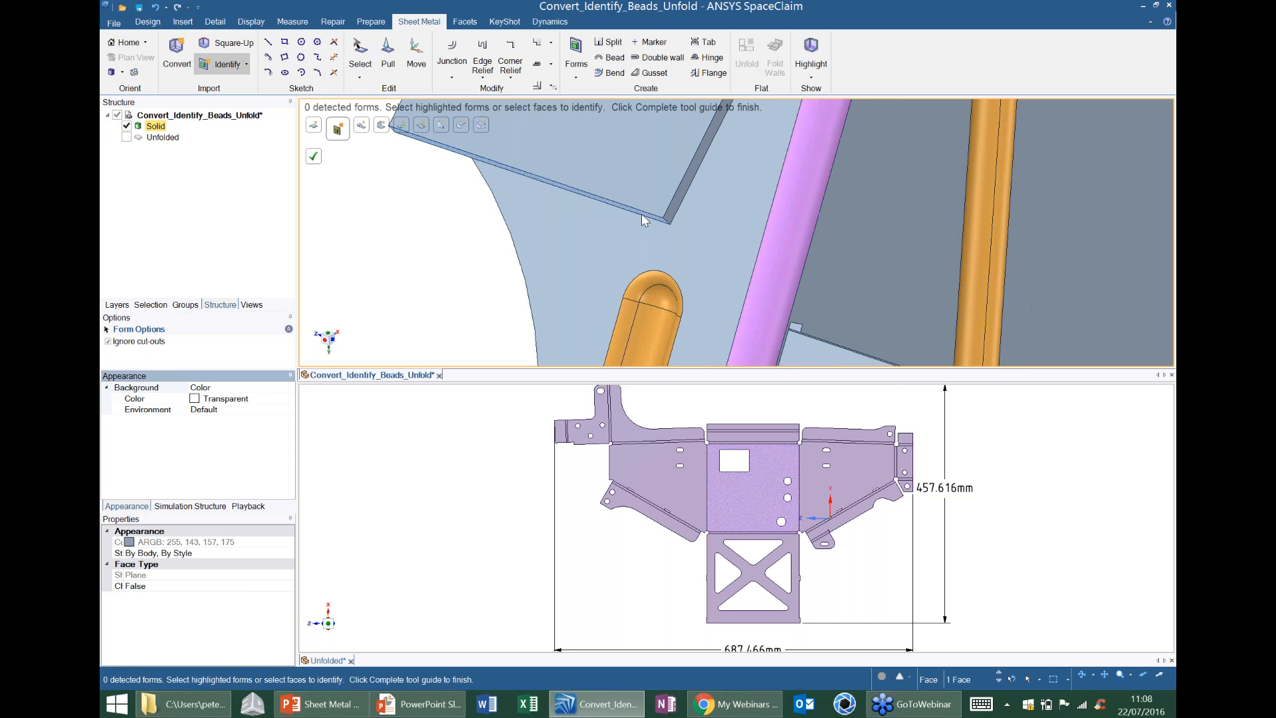
left_click(387, 59)
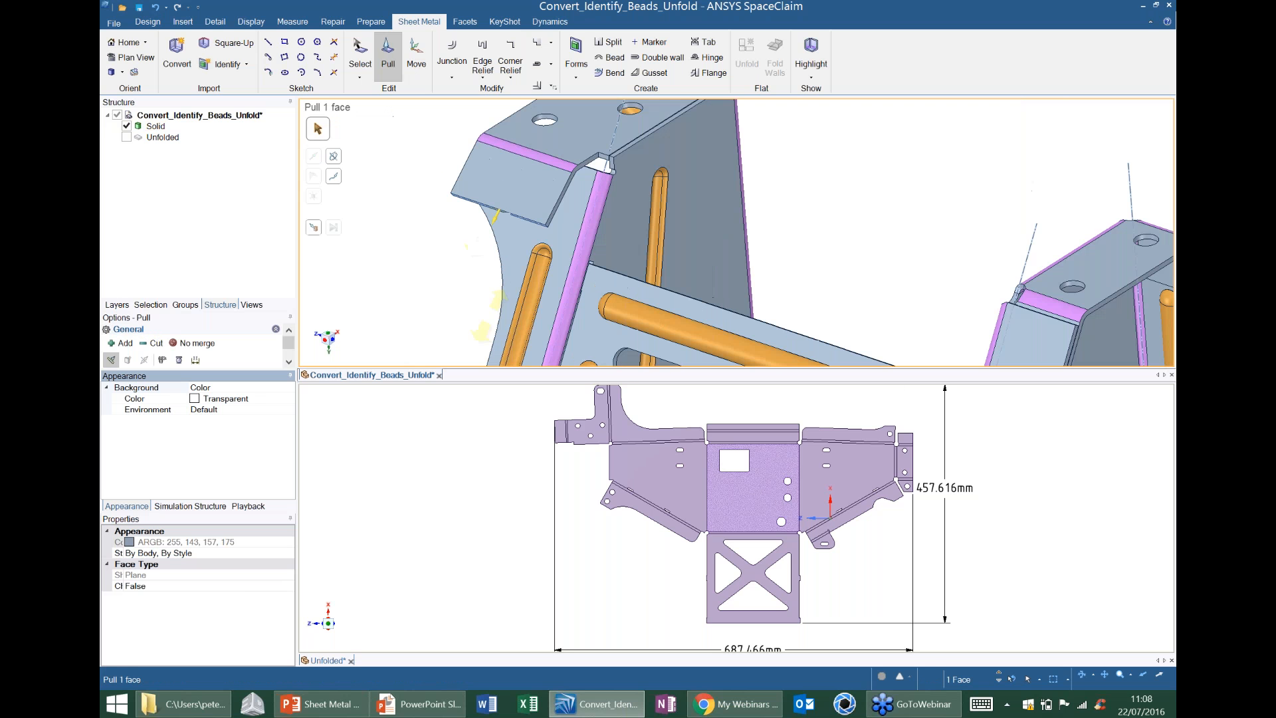
left_click_drag(468, 244, 420, 300)
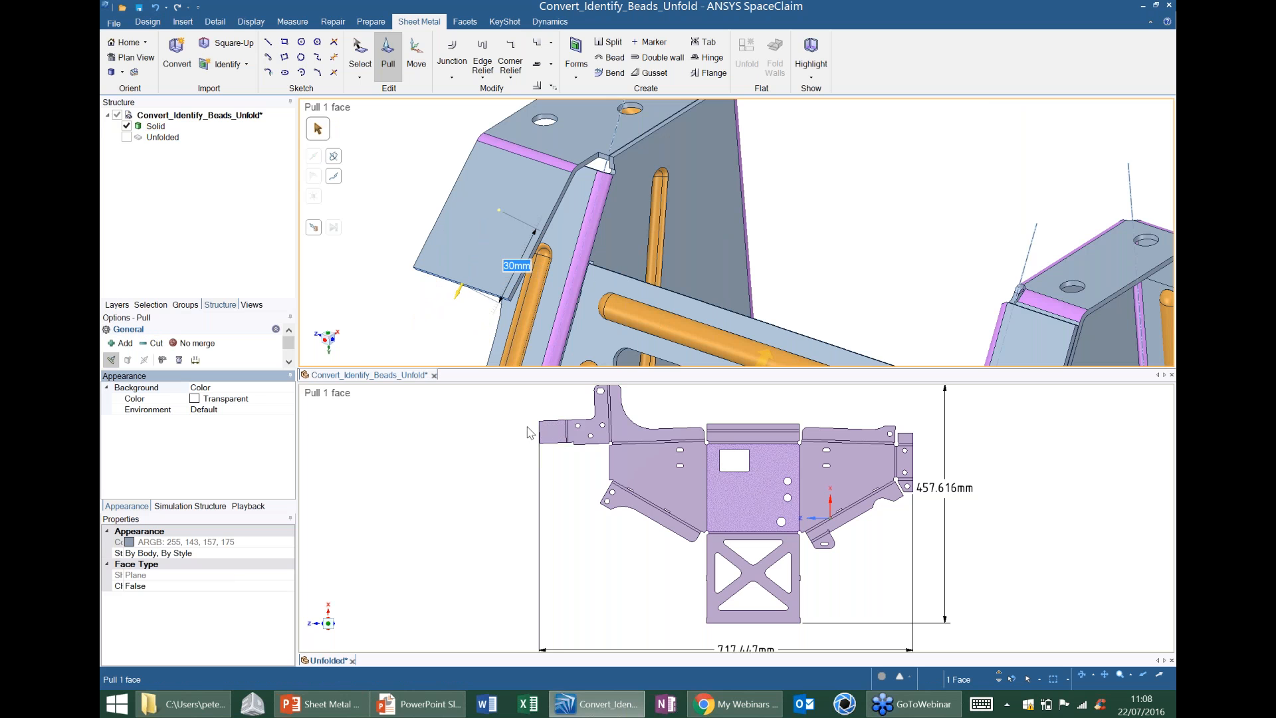
left_click(863, 211)
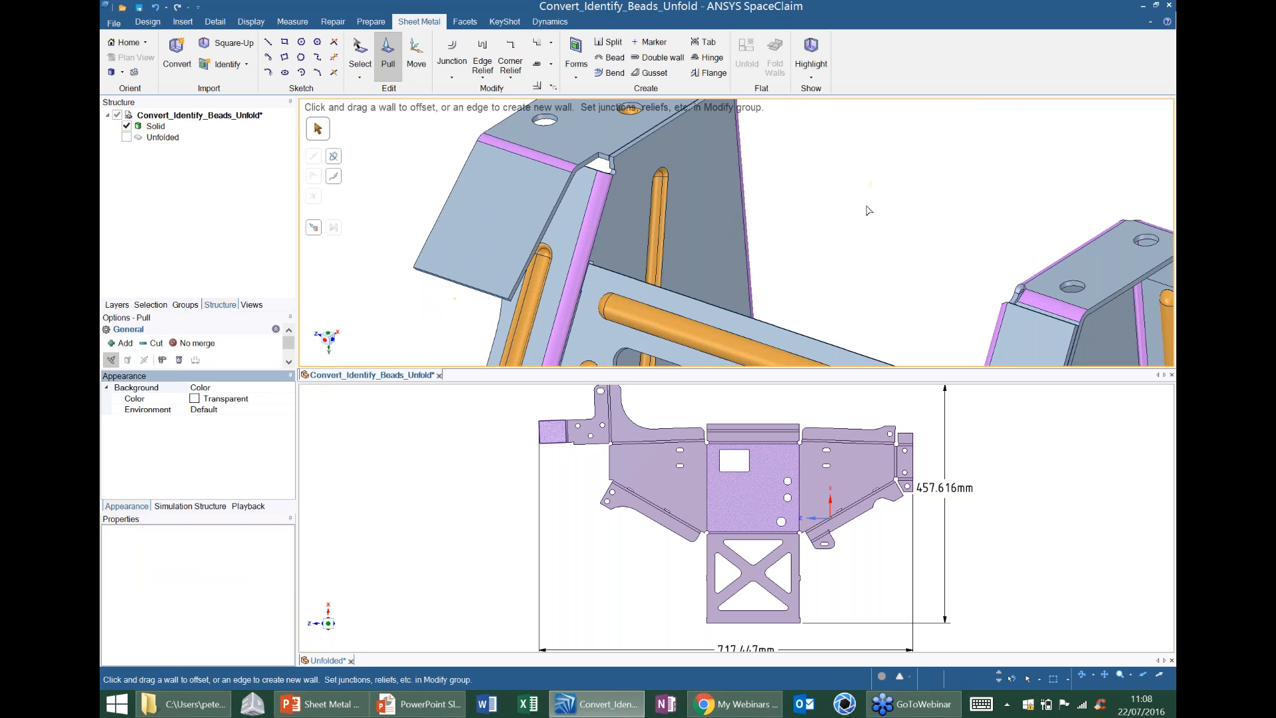
Enlarge the hole nearest the short flap's bend on the L-shaped flange to a 9.5 mm radius with Pull.
scroll(668, 190, "down", 3)
left_click(623, 123)
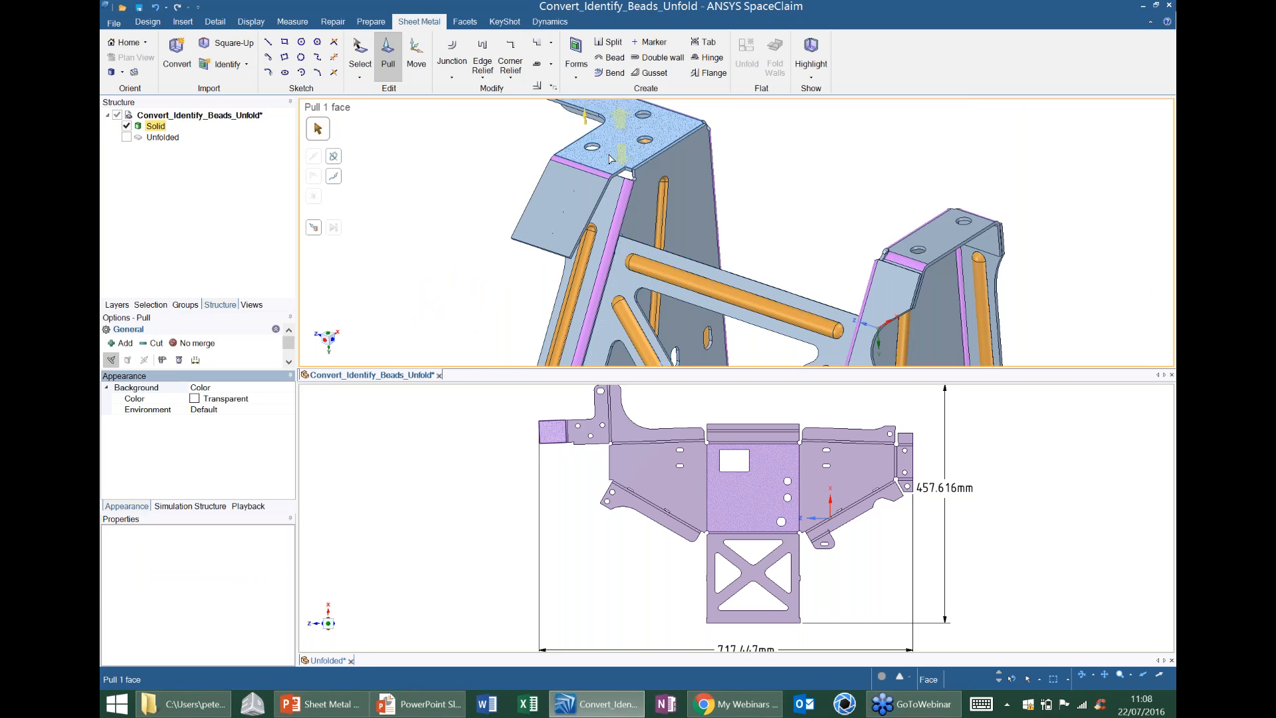
middle_click_drag(623, 123, 639, 159)
scroll(648, 153, "up", 2)
scroll(592, 208, "up", 4)
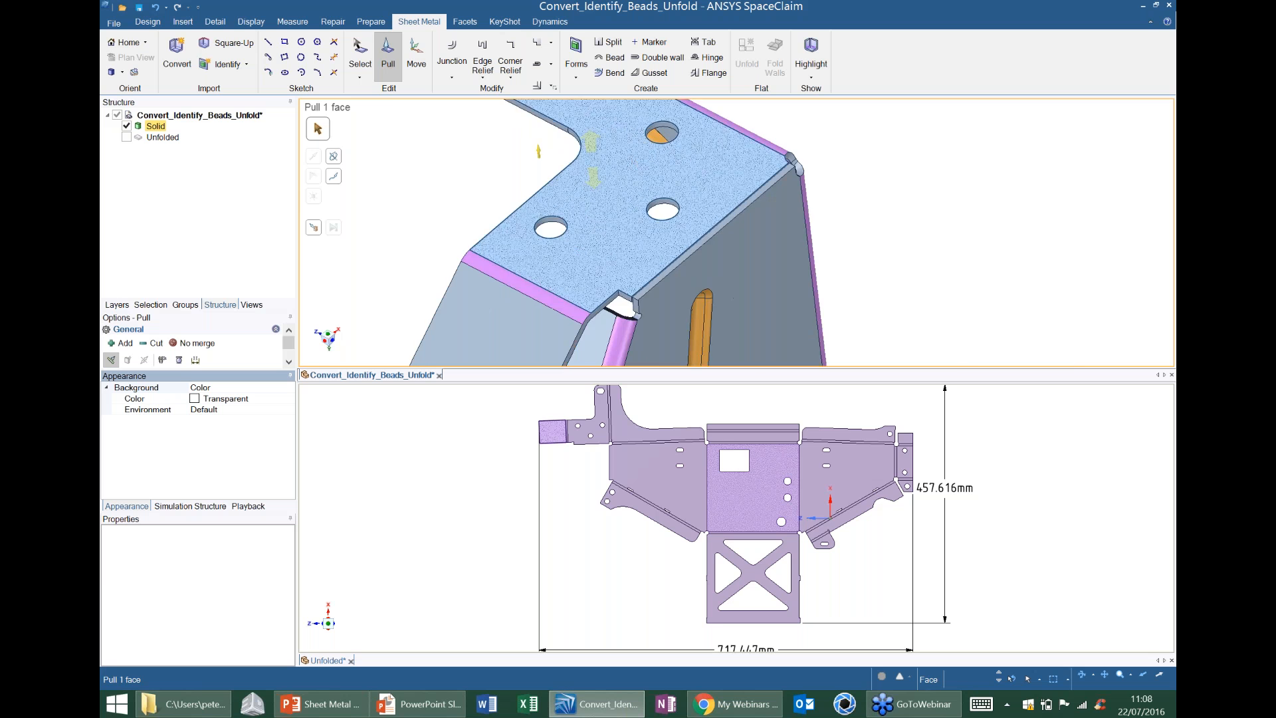
left_click(551, 214)
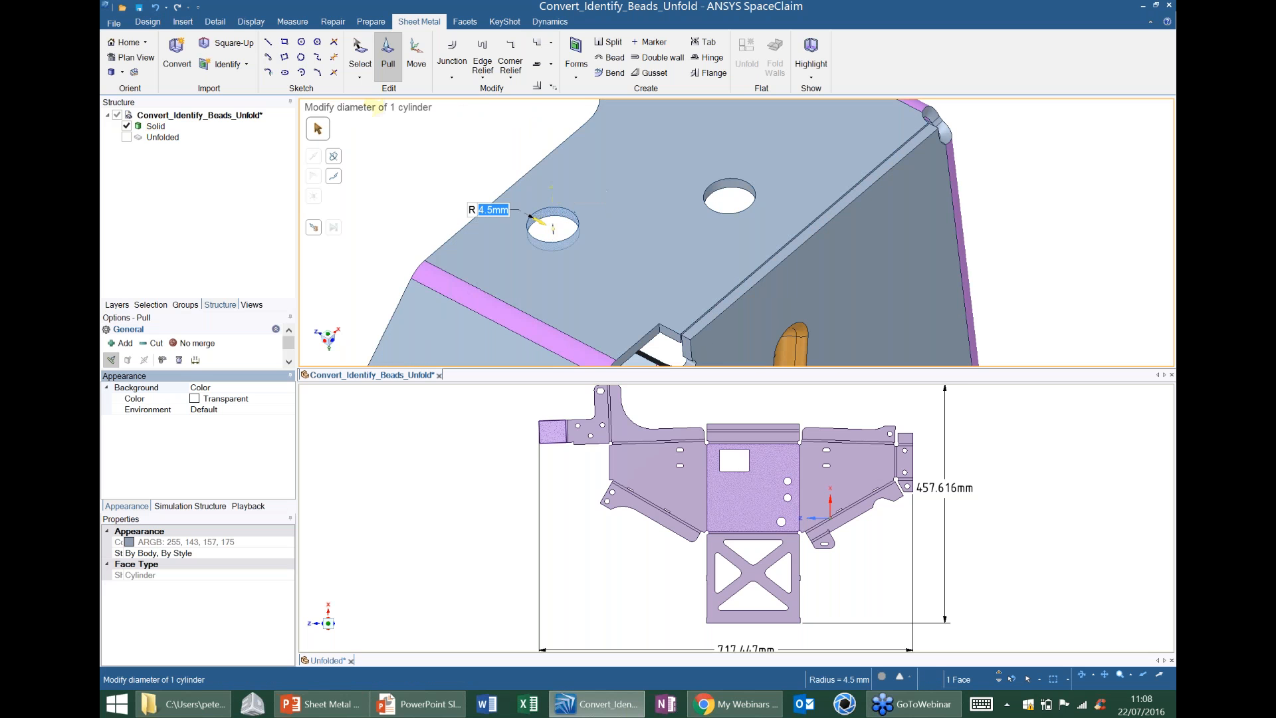
left_click_drag(605, 226, 695, 244)
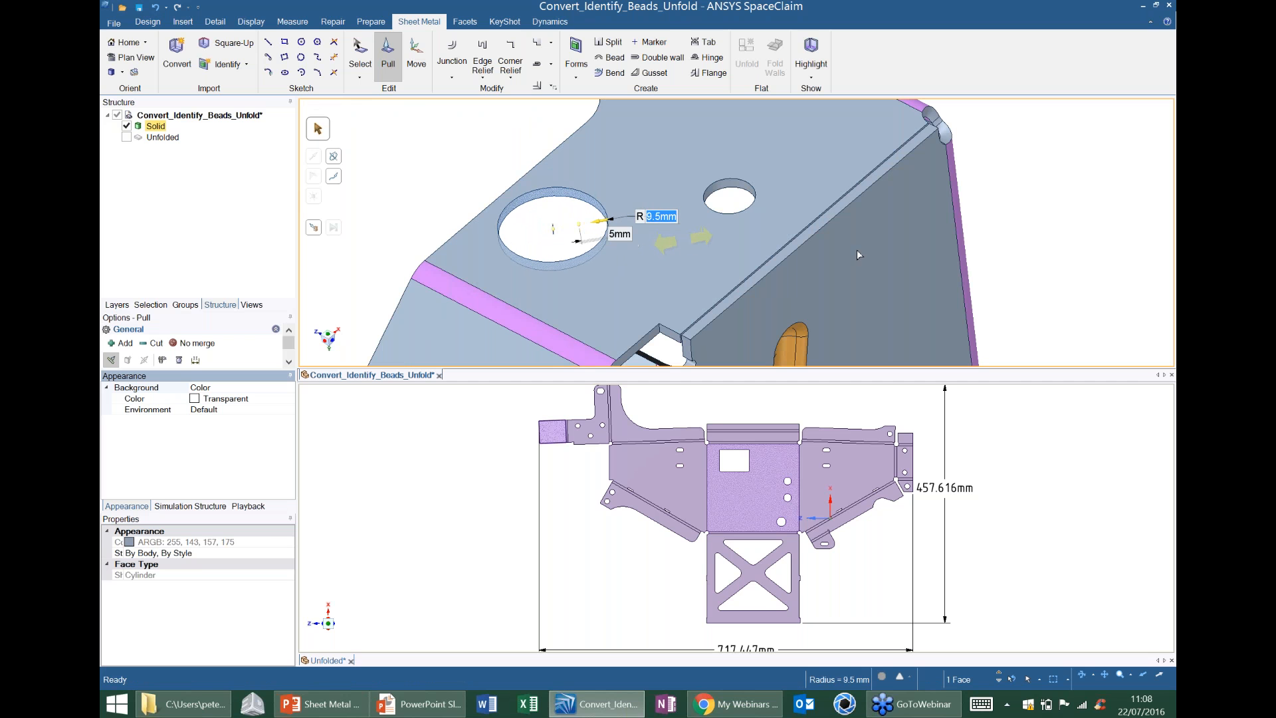
left_click(1067, 230)
Examine the enlarged hole and the lengthened flap in the flat pattern.
left_click(579, 436)
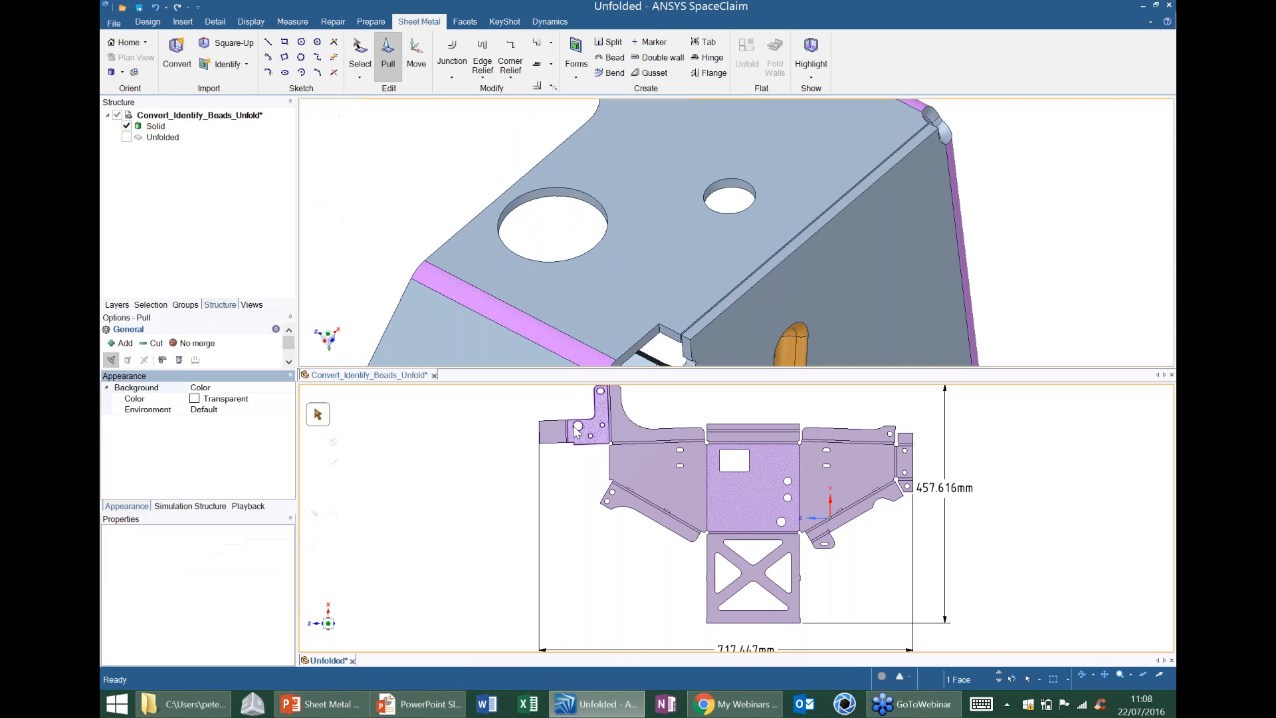
scroll(579, 436, "up", 5)
middle_click_drag(589, 385, 621, 397, "ctrl")
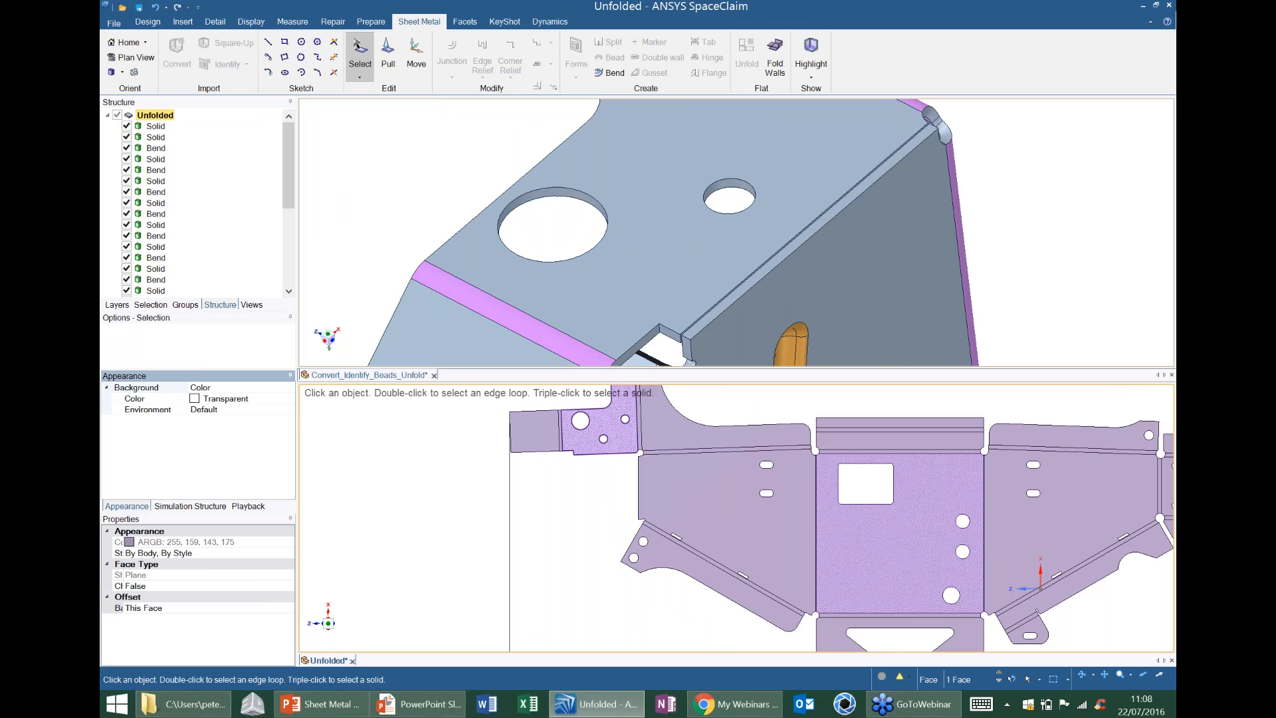
left_click(898, 542)
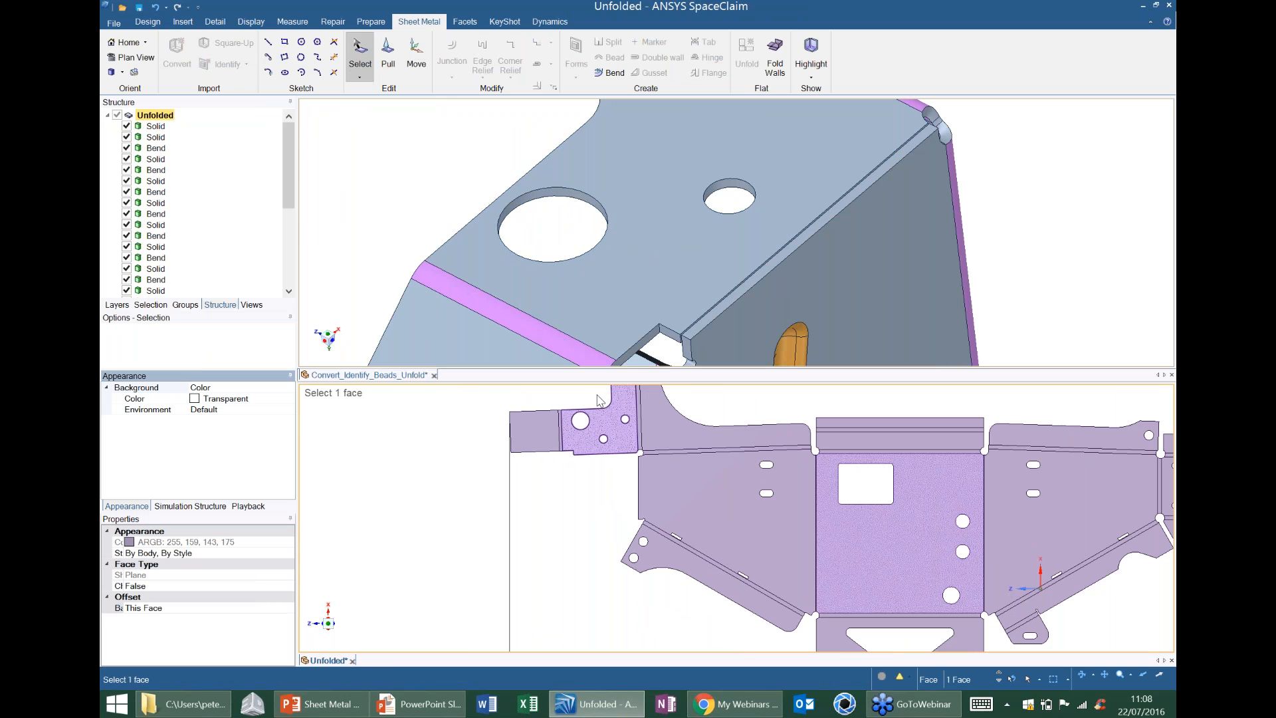
Look over the flat pattern and folded bracket, and close the flat-pattern window to work on the folded model alone.
middle_click_drag(764, 419, 756, 412, "shift")
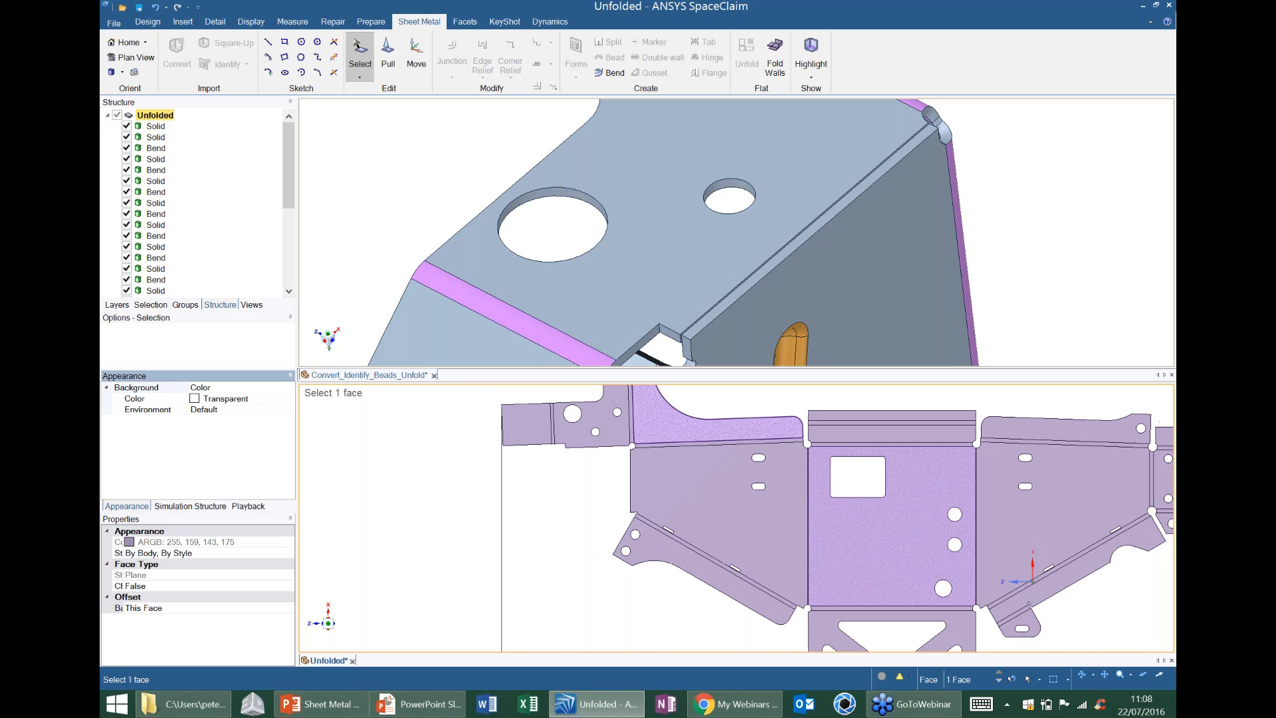
left_click(789, 265)
middle_click_drag(841, 344, 684, 146, "shift")
scroll(688, 146, "down", 5)
left_click(699, 224)
left_click(670, 307)
middle_click_drag(670, 307, 585, 174, "shift")
left_click(351, 662)
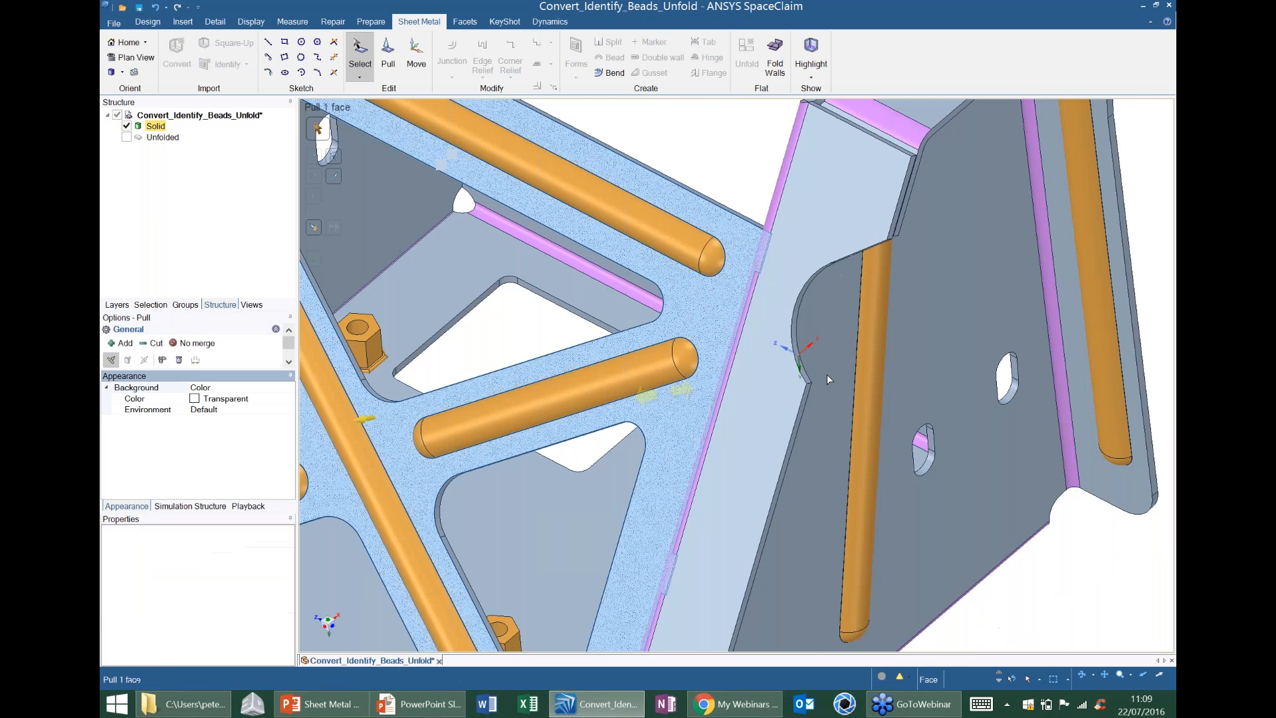
Change the bend between the base and the side wall beside the small slotted tab into a No overlap junction.
left_click(867, 385)
middle_click_drag(867, 386, 824, 226, "shift")
scroll(824, 226, "down", 6)
scroll(723, 420, "up", 3)
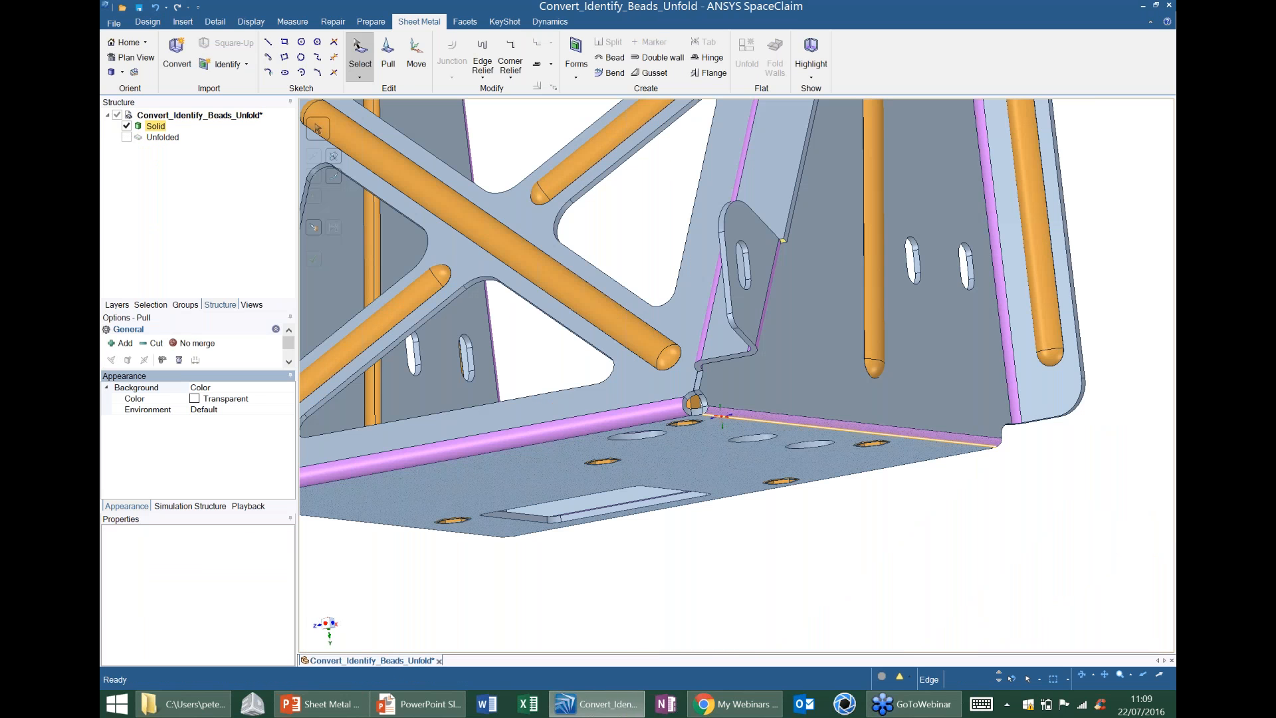
middle_click_drag(721, 416, 669, 426)
scroll(640, 299, "down", 5)
left_click(671, 297)
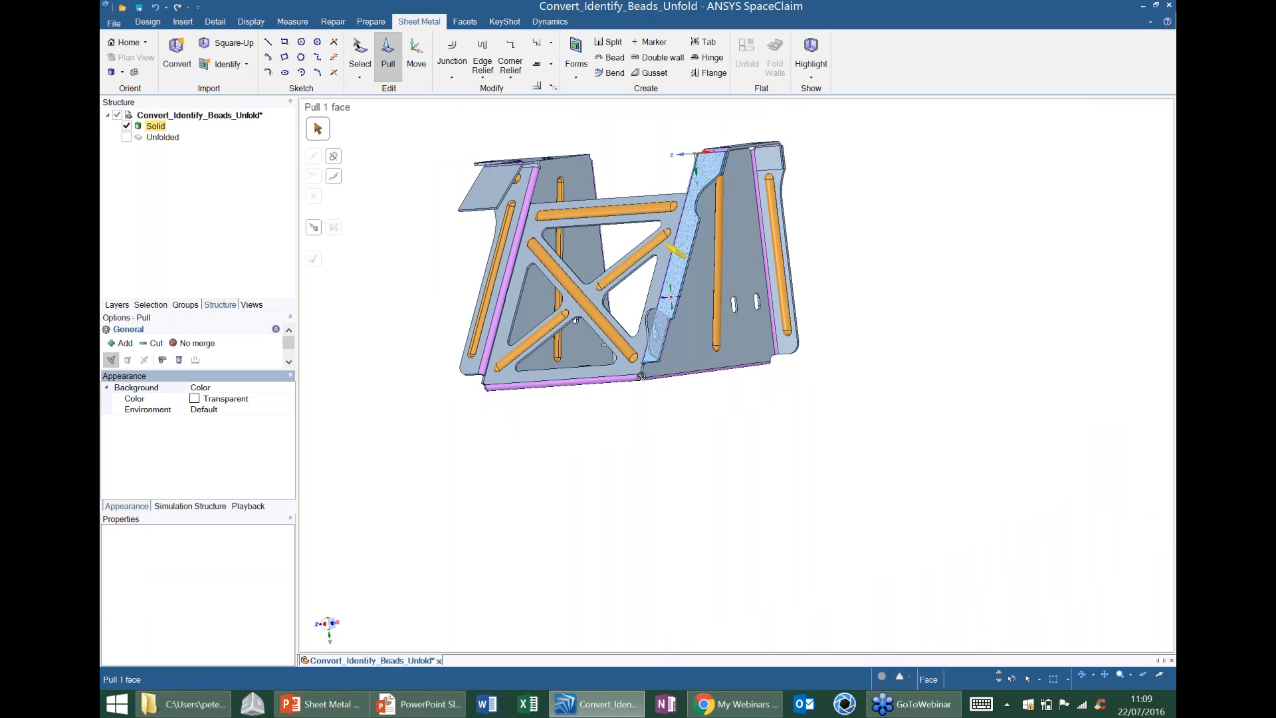
scroll(654, 346, "up", 2)
middle_click_drag(671, 298, 646, 307)
left_click(651, 347)
key("Escape")
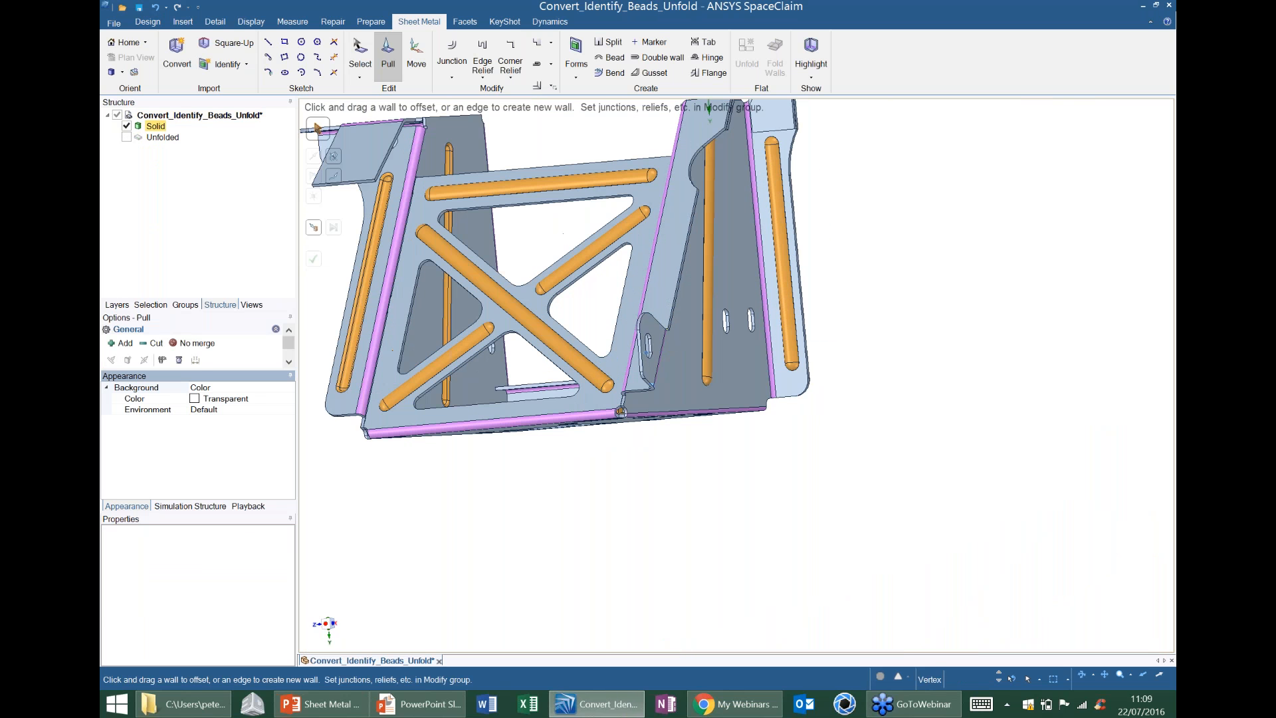
scroll(618, 410, "up", 1)
scroll(623, 409, "up", 1)
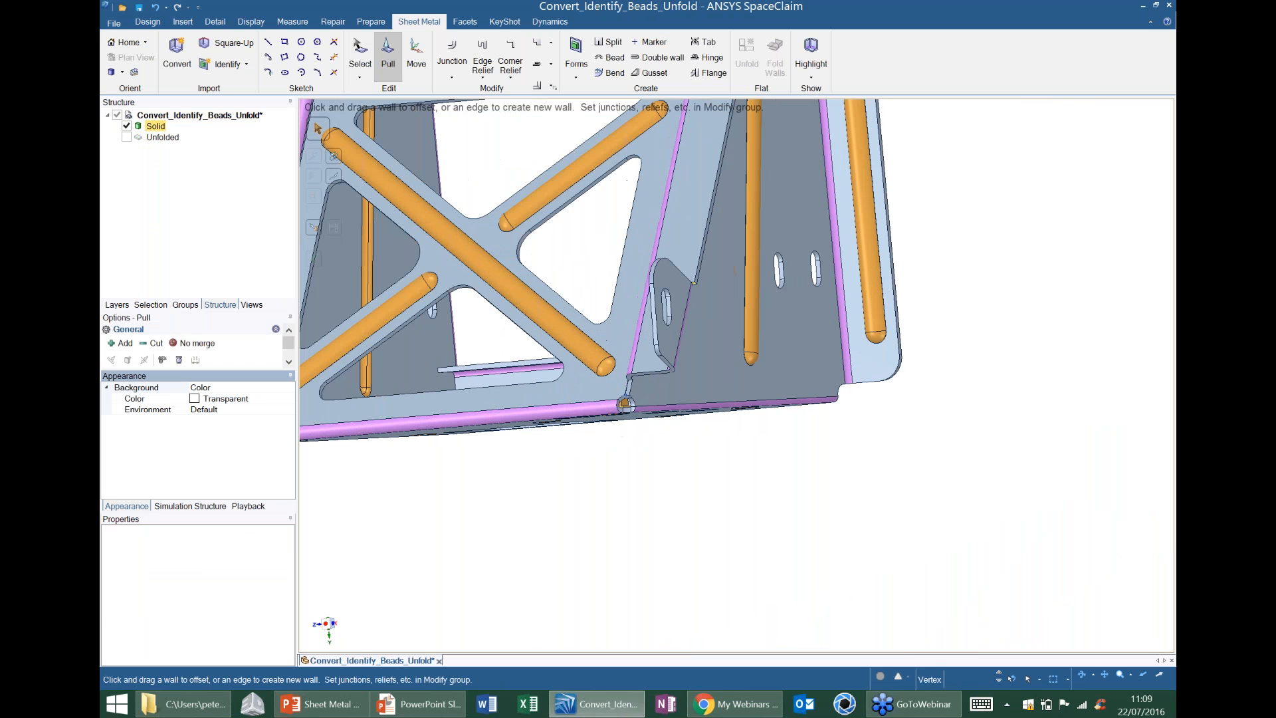
left_click(455, 78)
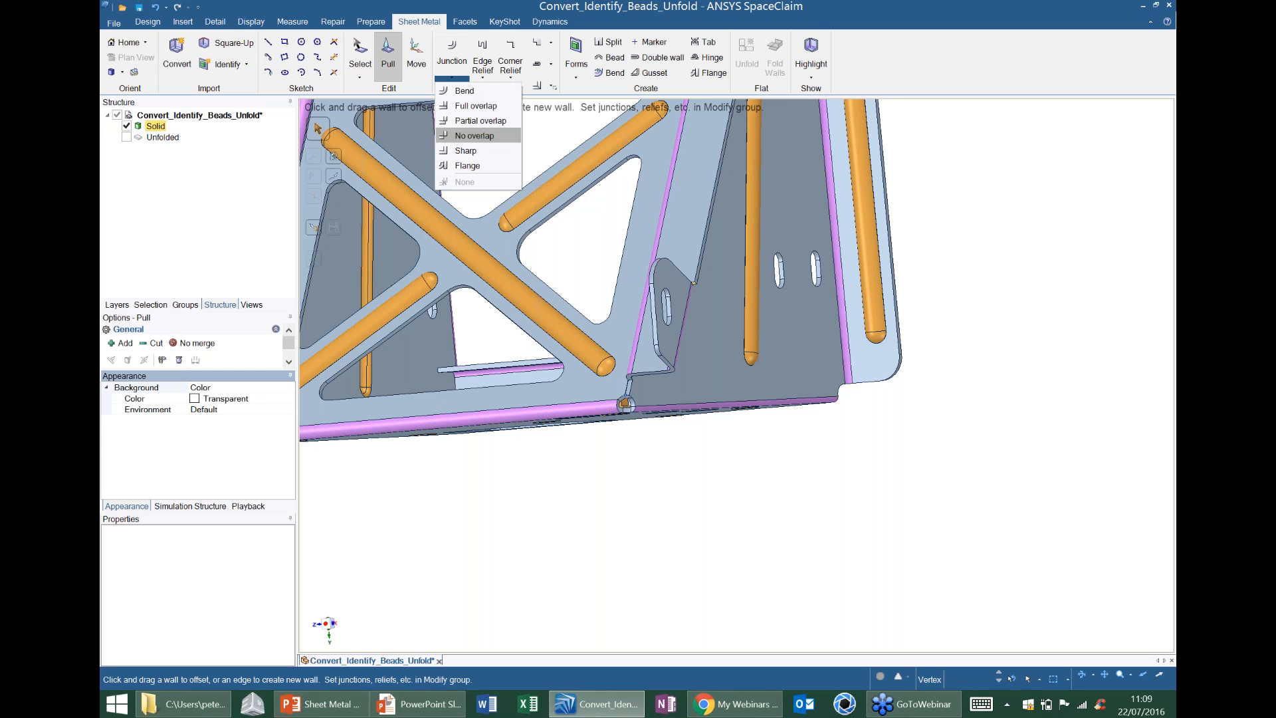
left_click(474, 135)
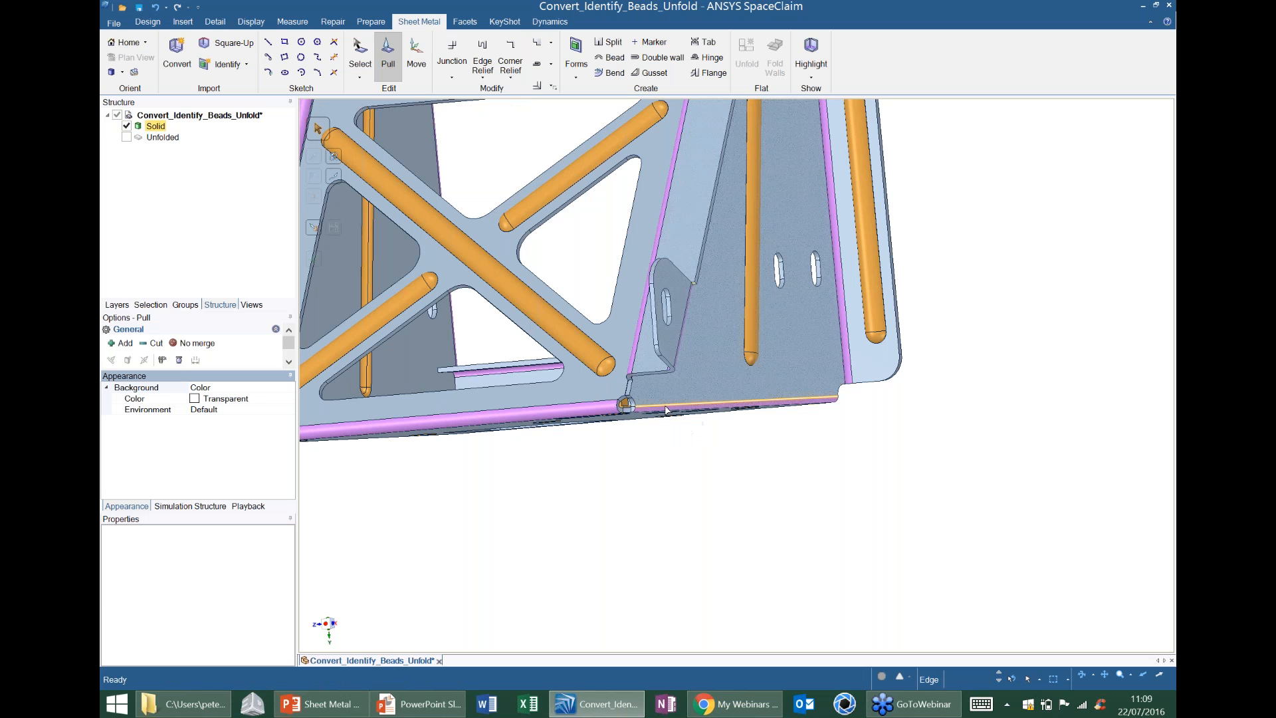
middle_click_drag(667, 410, 756, 347)
left_click(756, 347)
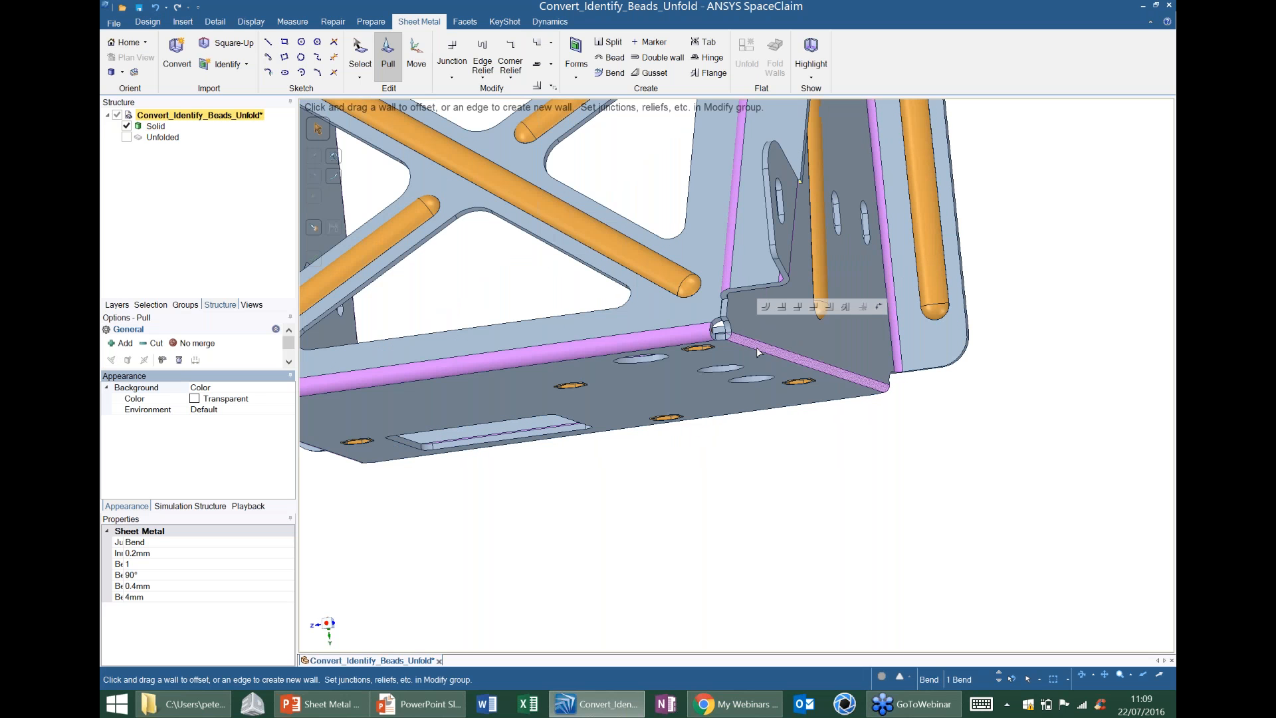
left_click(820, 306)
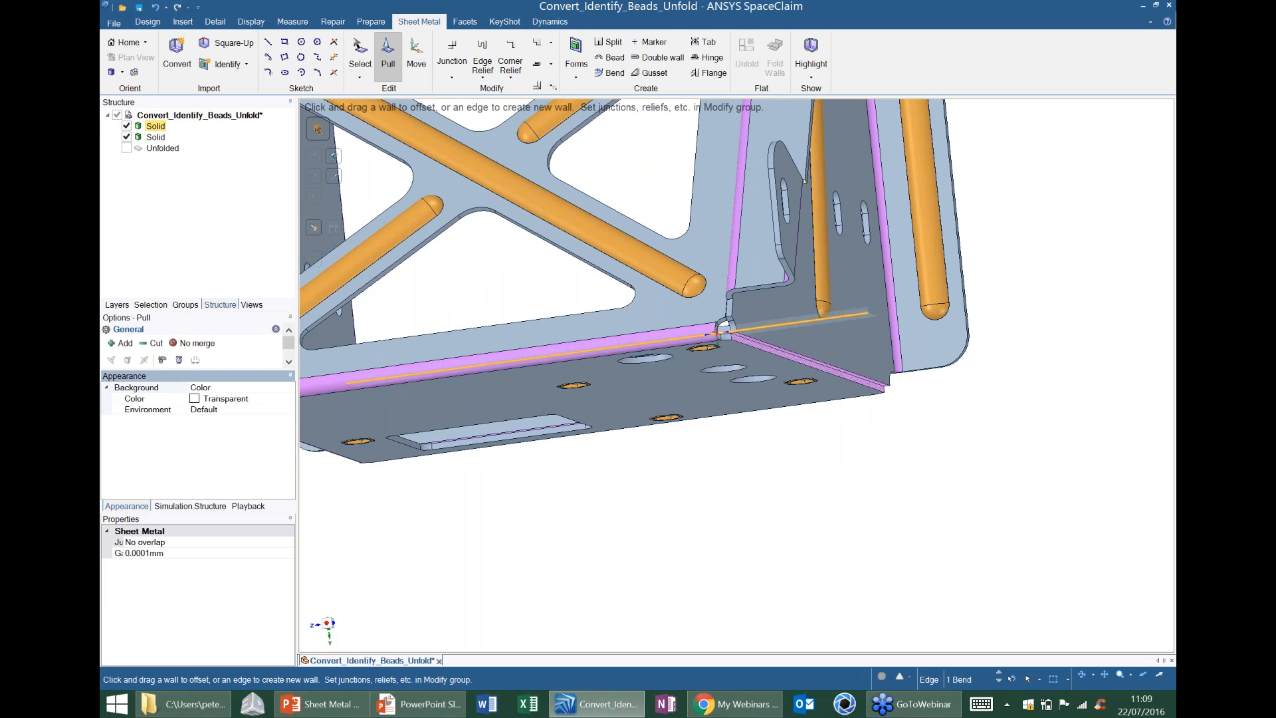
Change the bend between the base and the opposite side wall into a No overlap junction as well.
scroll(725, 331, "up", 5)
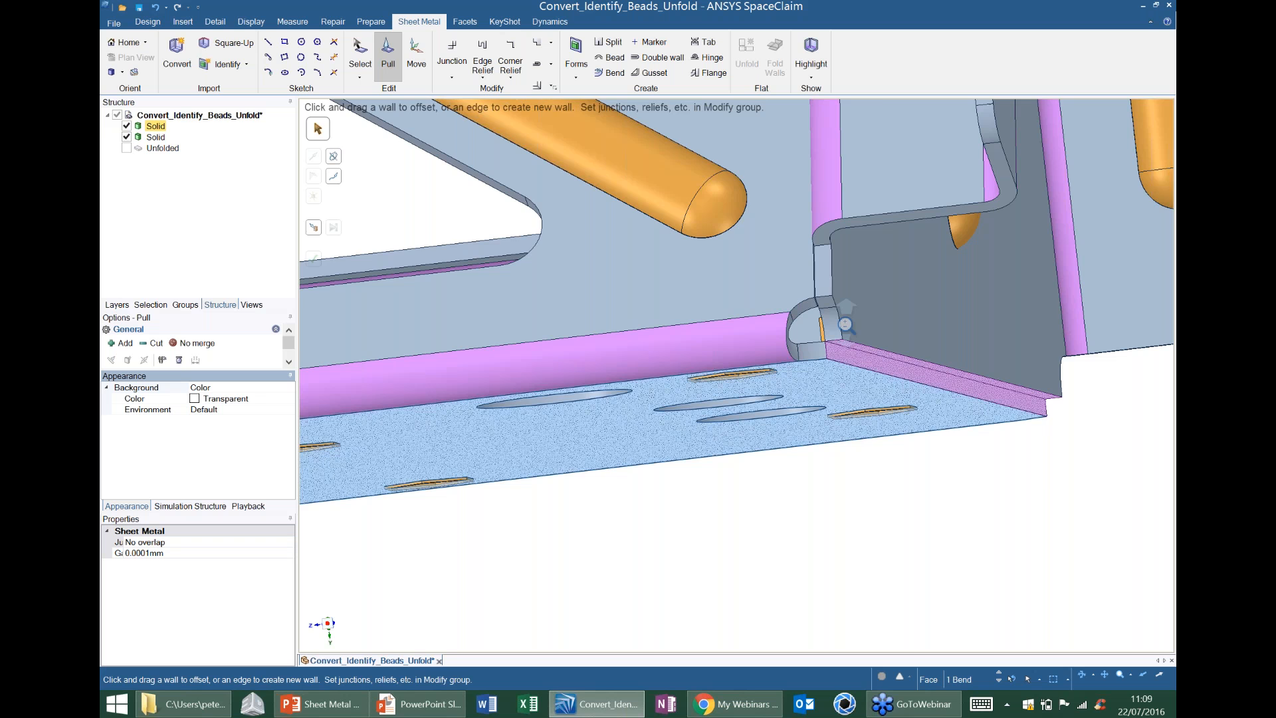
scroll(845, 325, "down", 5)
scroll(764, 498, "down", 4)
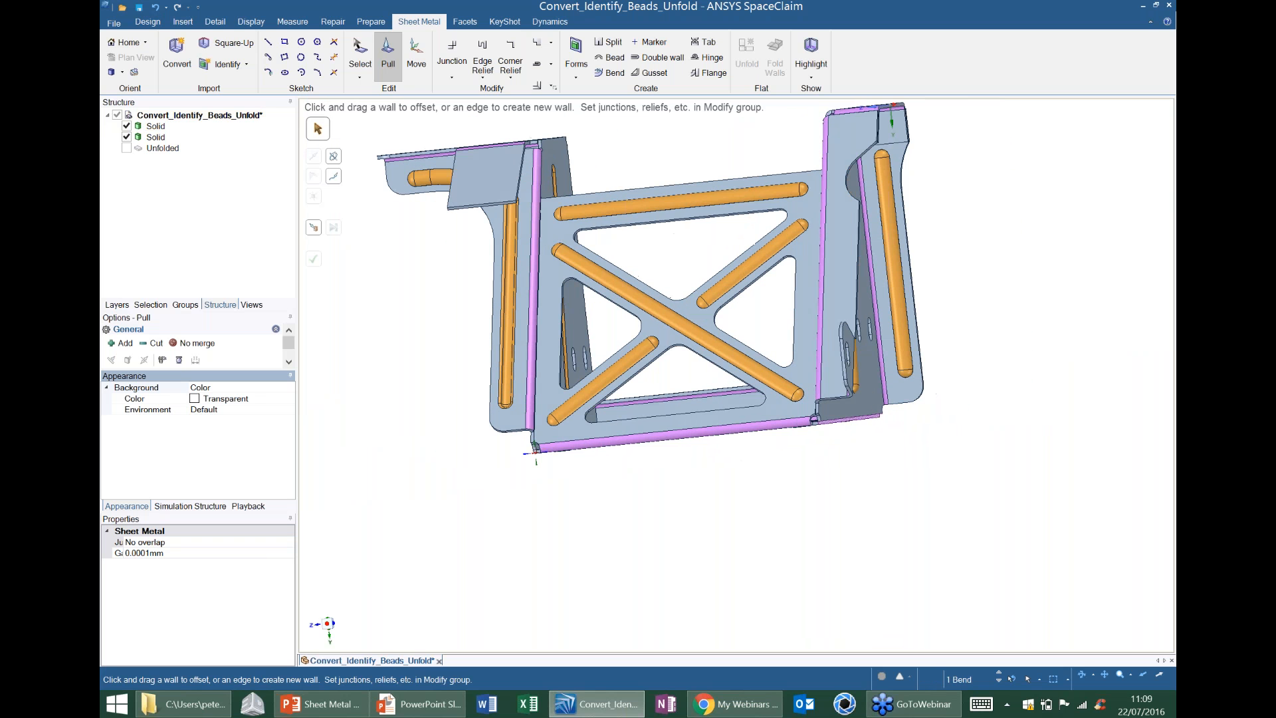
scroll(535, 458, "up", 5)
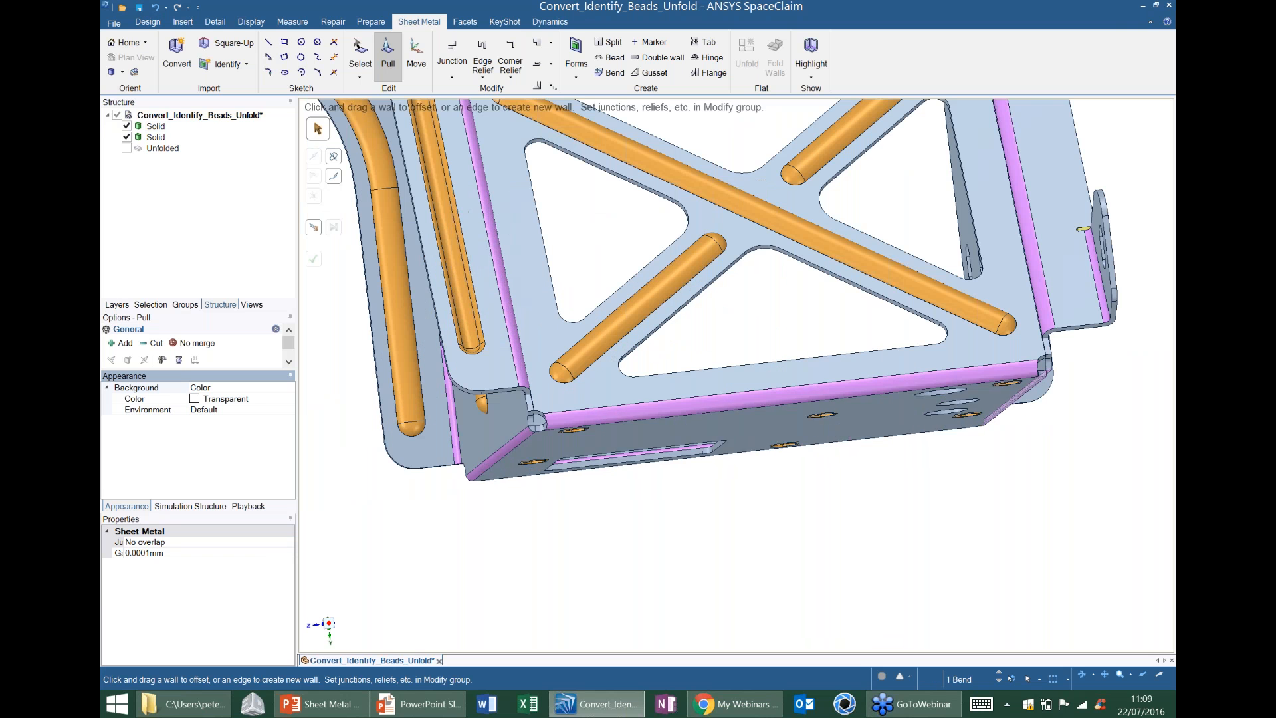
left_click(525, 441)
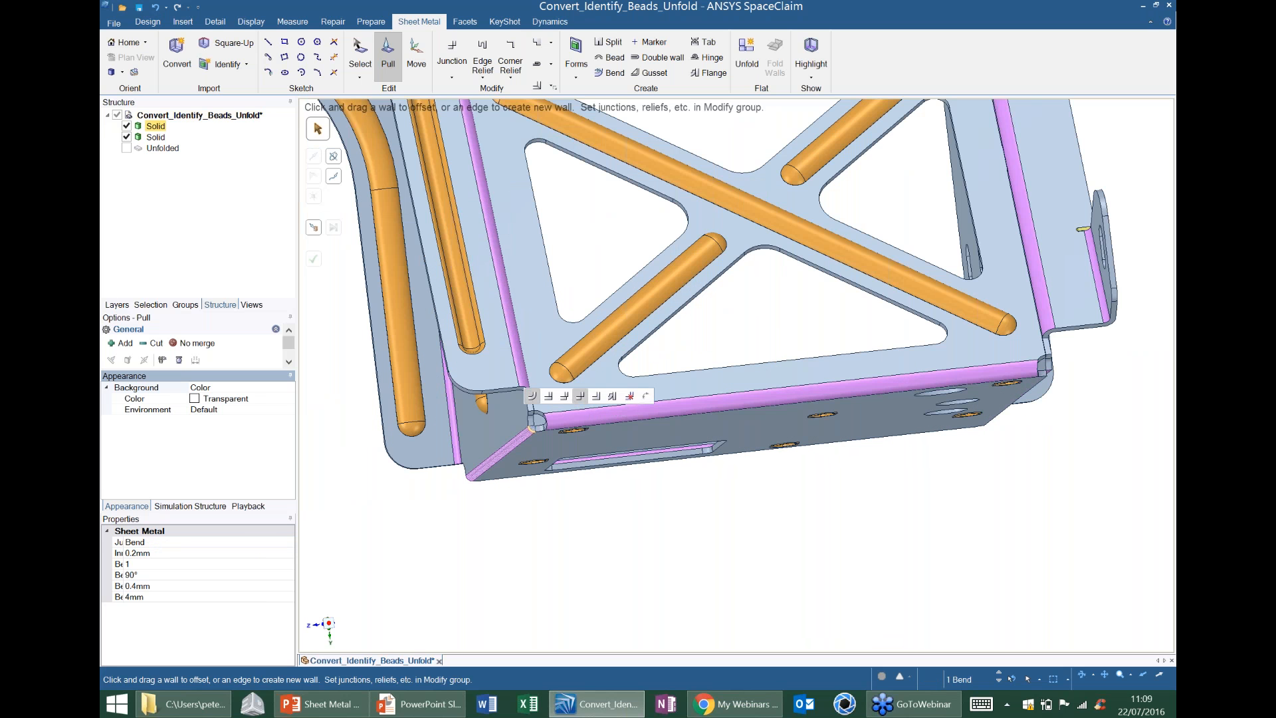
left_click(581, 396)
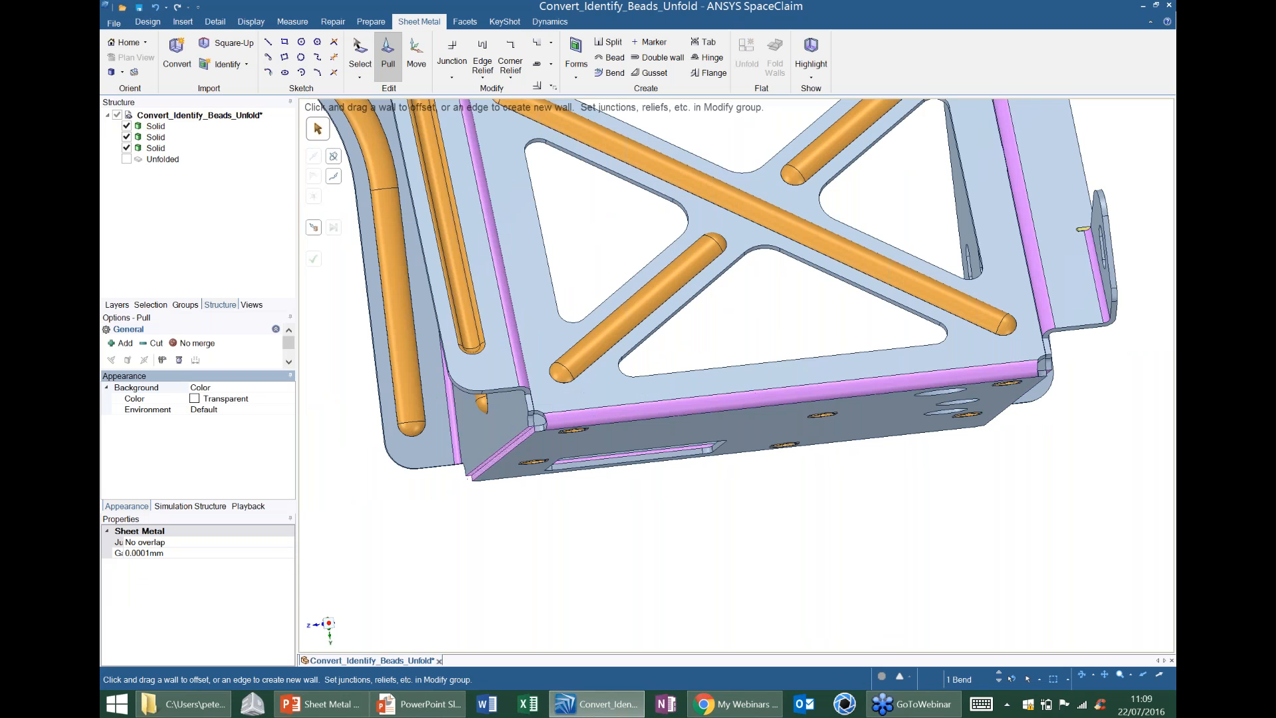
scroll(787, 332, "down", 5)
middle_click_drag(787, 333, 675, 224)
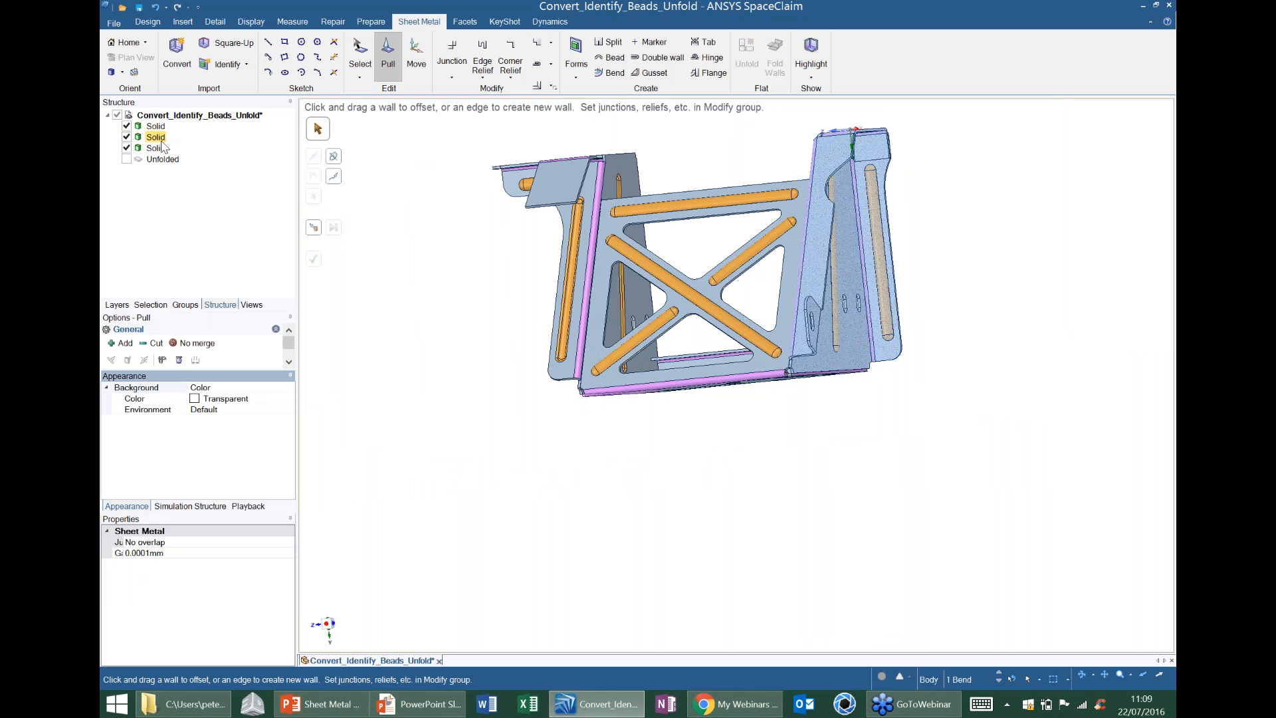
middle_click_drag(691, 305, 665, 356)
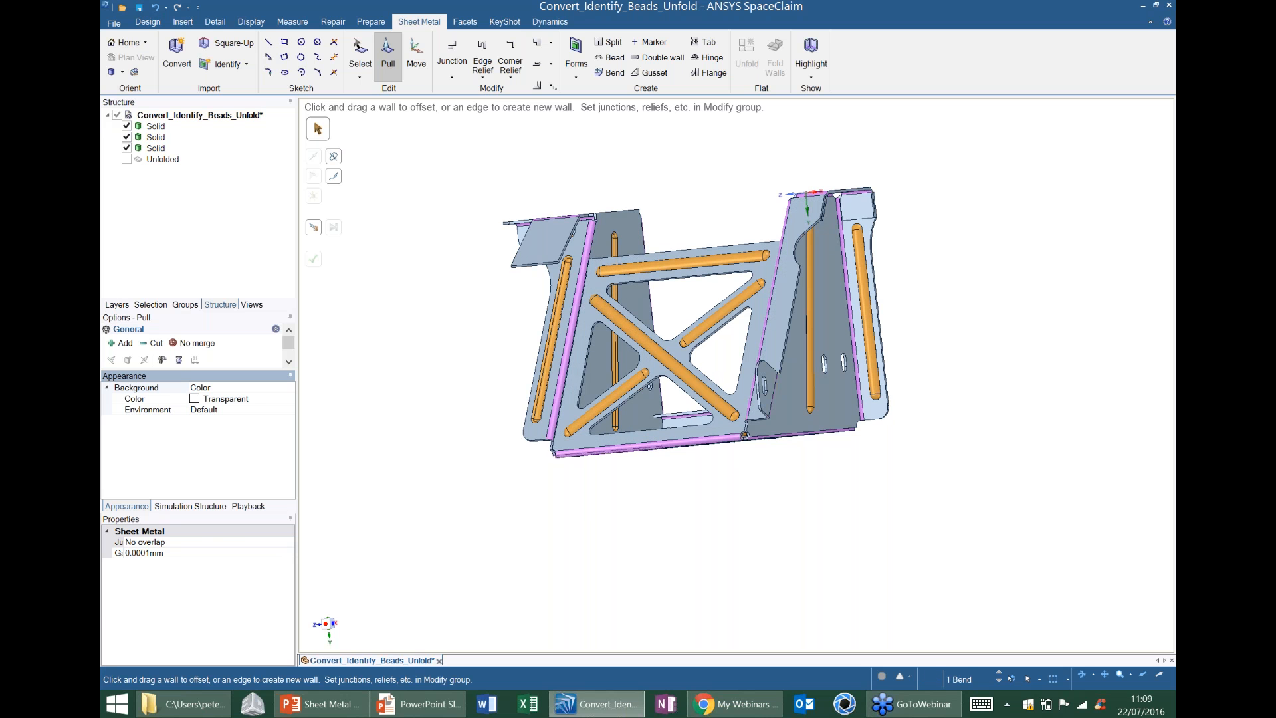
Unfold the central body from its flat base face and return to the folded bracket document.
middle_click_drag(640, 407, 639, 489)
left_click(639, 491)
left_click(746, 60)
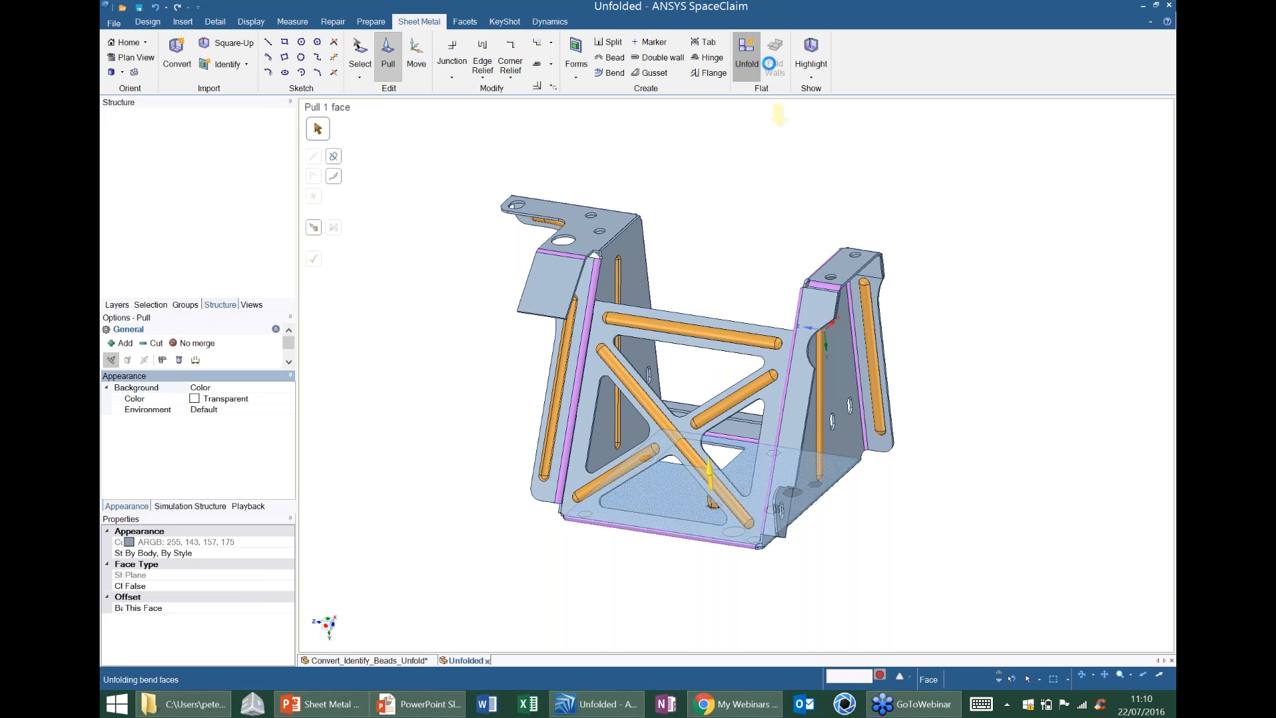
key("s")
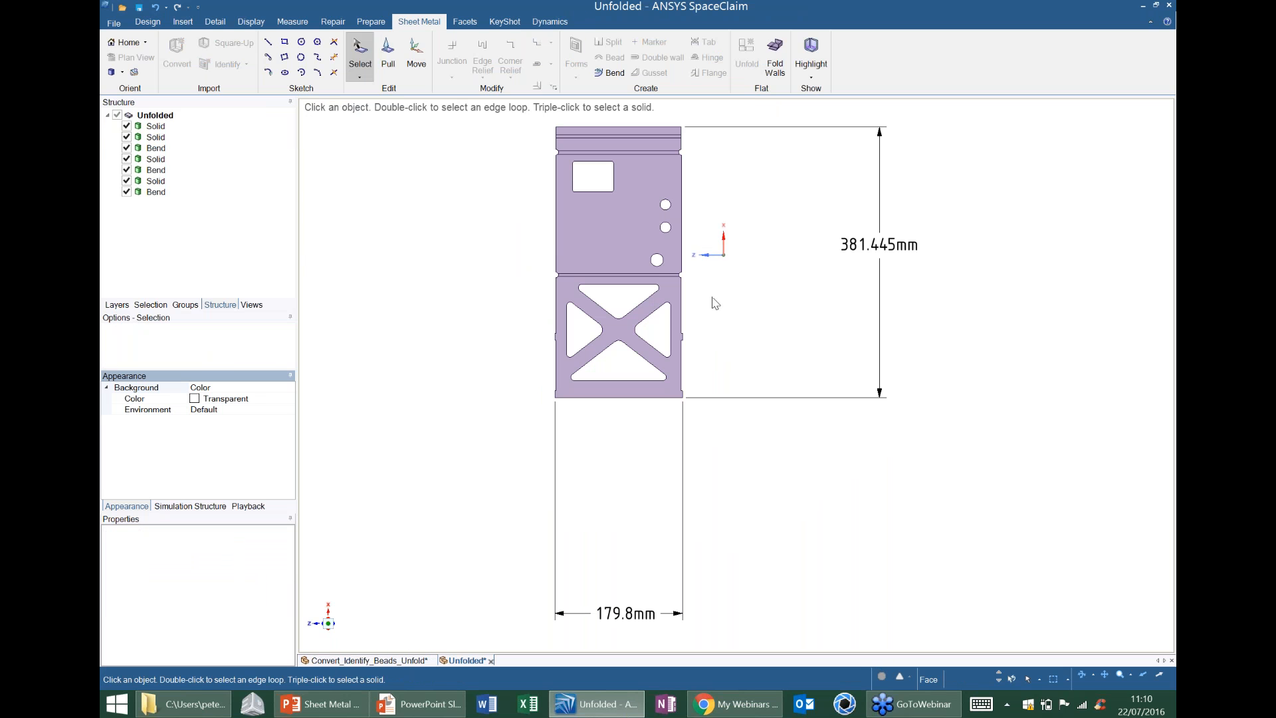
left_click(661, 228)
middle_click_drag(630, 217, 643, 277, "ctrl")
left_click(385, 661)
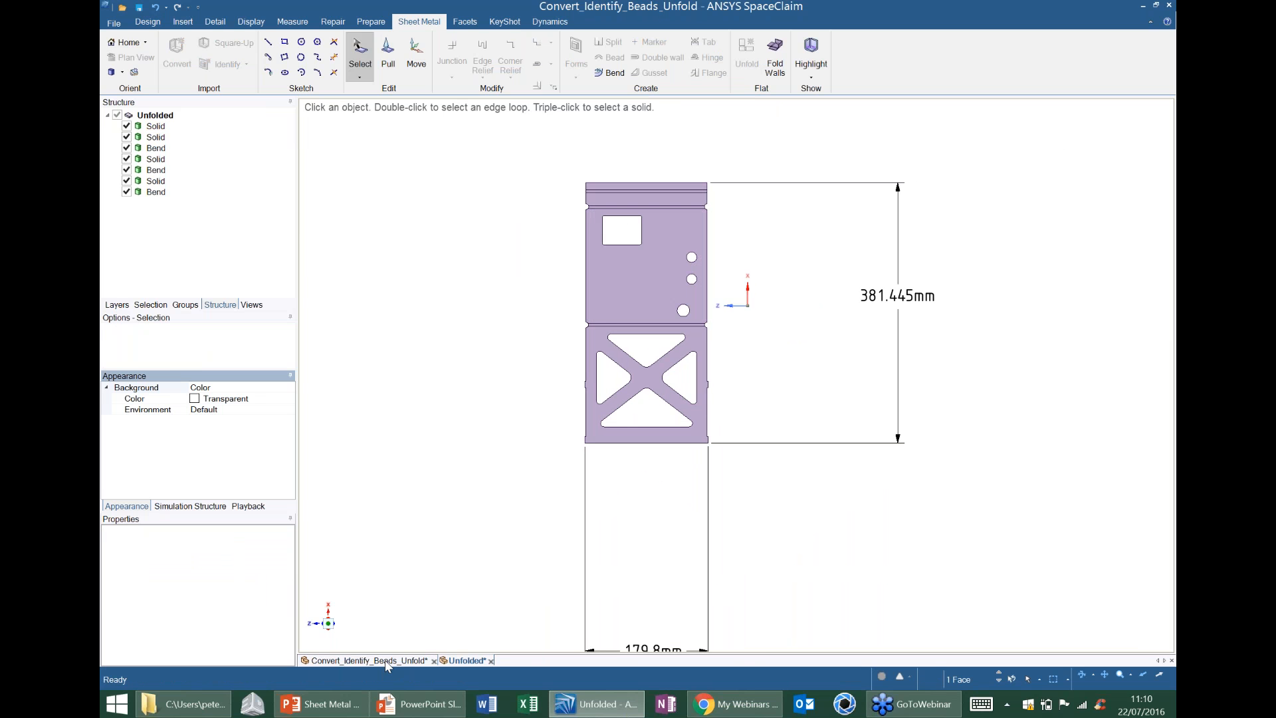
left_click(372, 660)
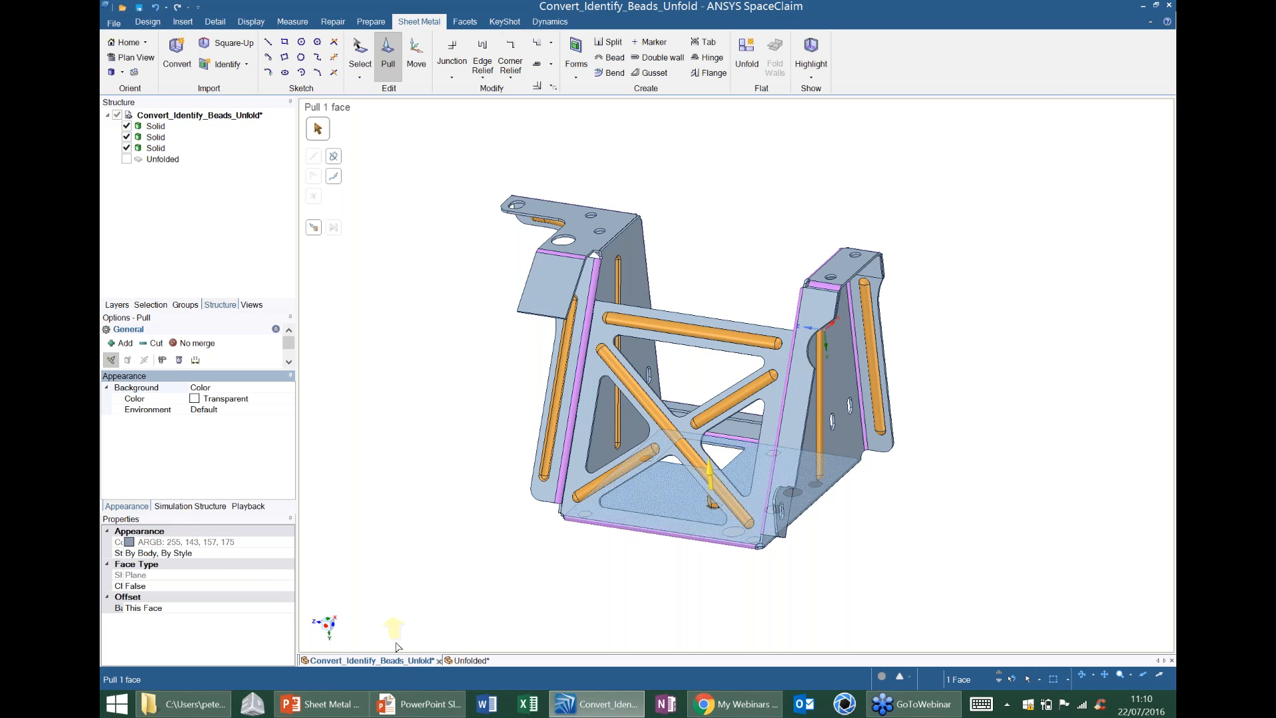
Switch to File Explorer and open 35752545right.igs from the Webinar SM folder in SpaceClaim.
left_click(218, 704)
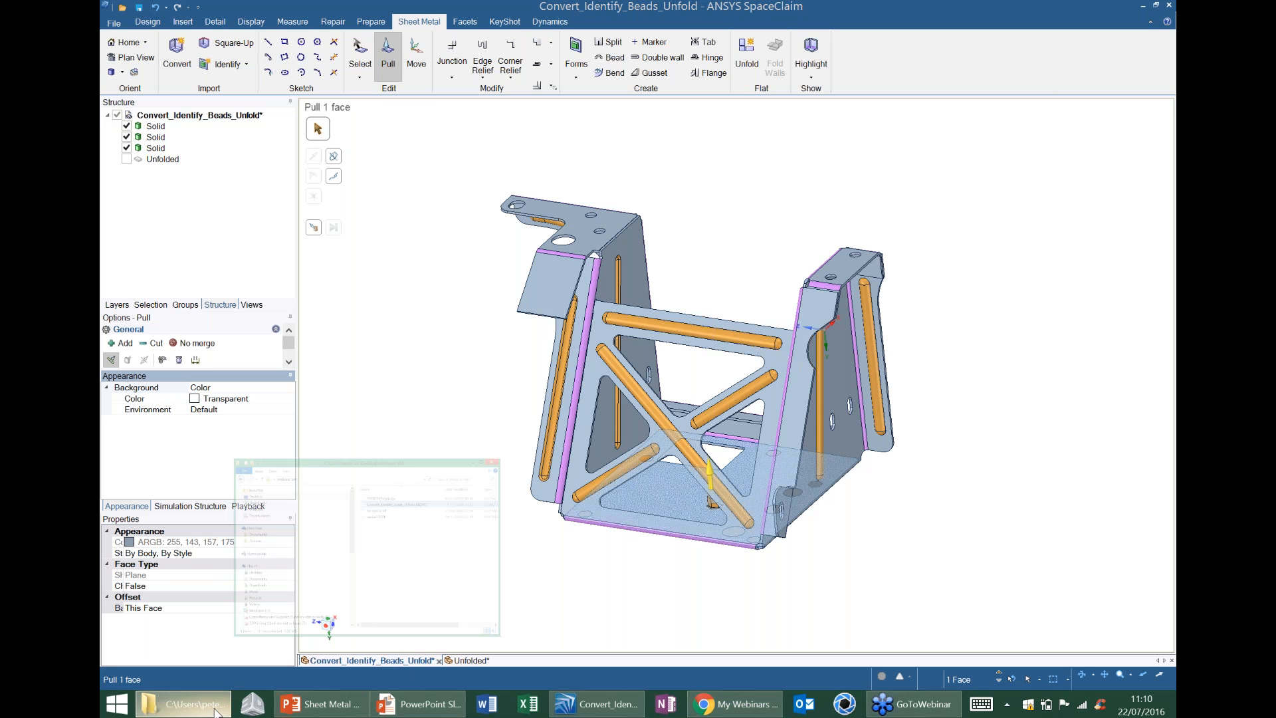
left_click_drag(857, 108, 850, 132)
left_click_drag(815, 211, 888, 73)
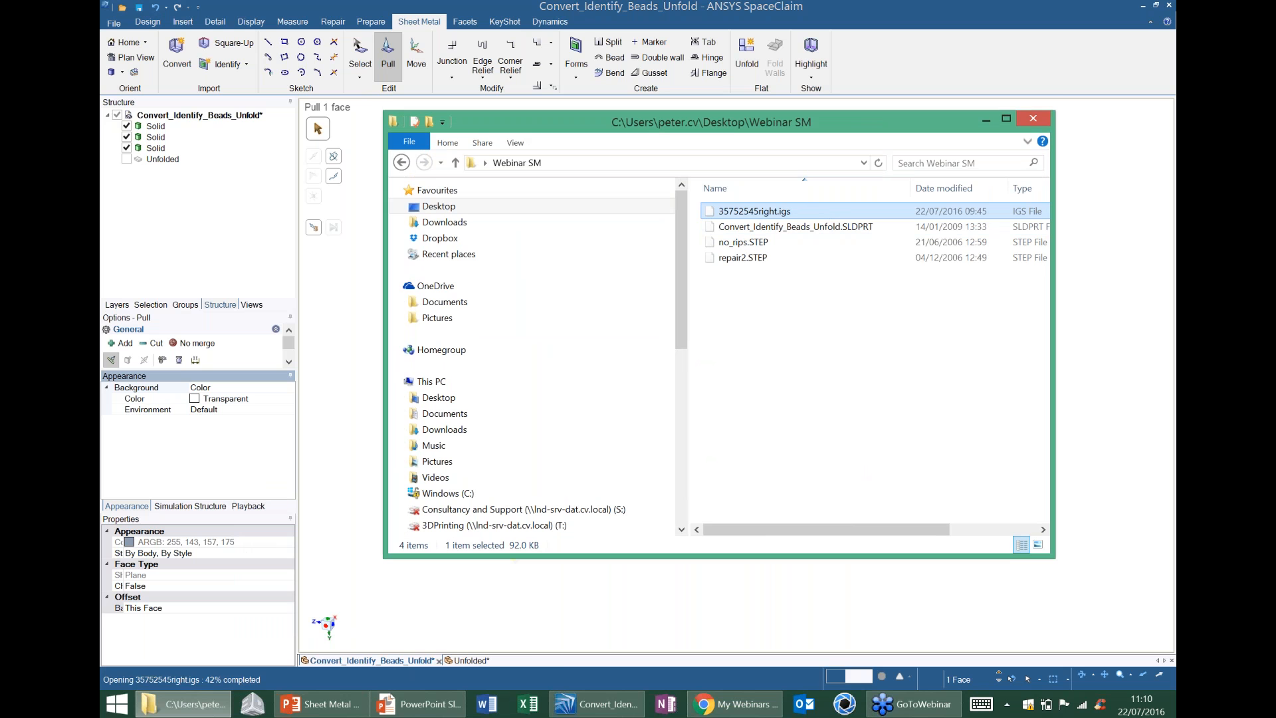
left_click(989, 118)
Break the imported tray's single surface body into separate individual surfaces.
middle_click_drag(931, 351, 900, 339)
middle_click_drag(878, 388, 838, 287)
middle_click_drag(836, 378, 801, 374)
middle_click_drag(494, 286, 476, 286)
mouse_move(600, 286)
middle_mouse_down()
mouse_move(588, 286)
mouse_move(619, 342)
middle_mouse_up()
middle_click_drag(536, 312, 551, 311)
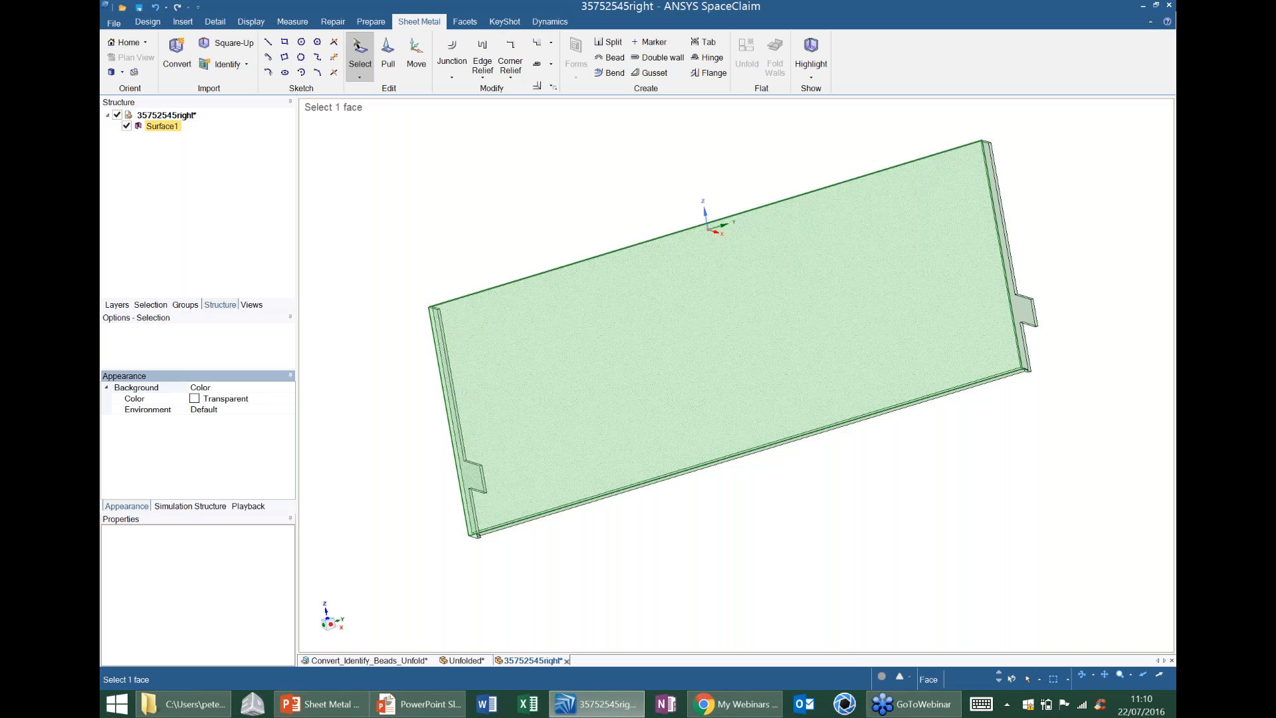
right_click(169, 131)
left_click(196, 133)
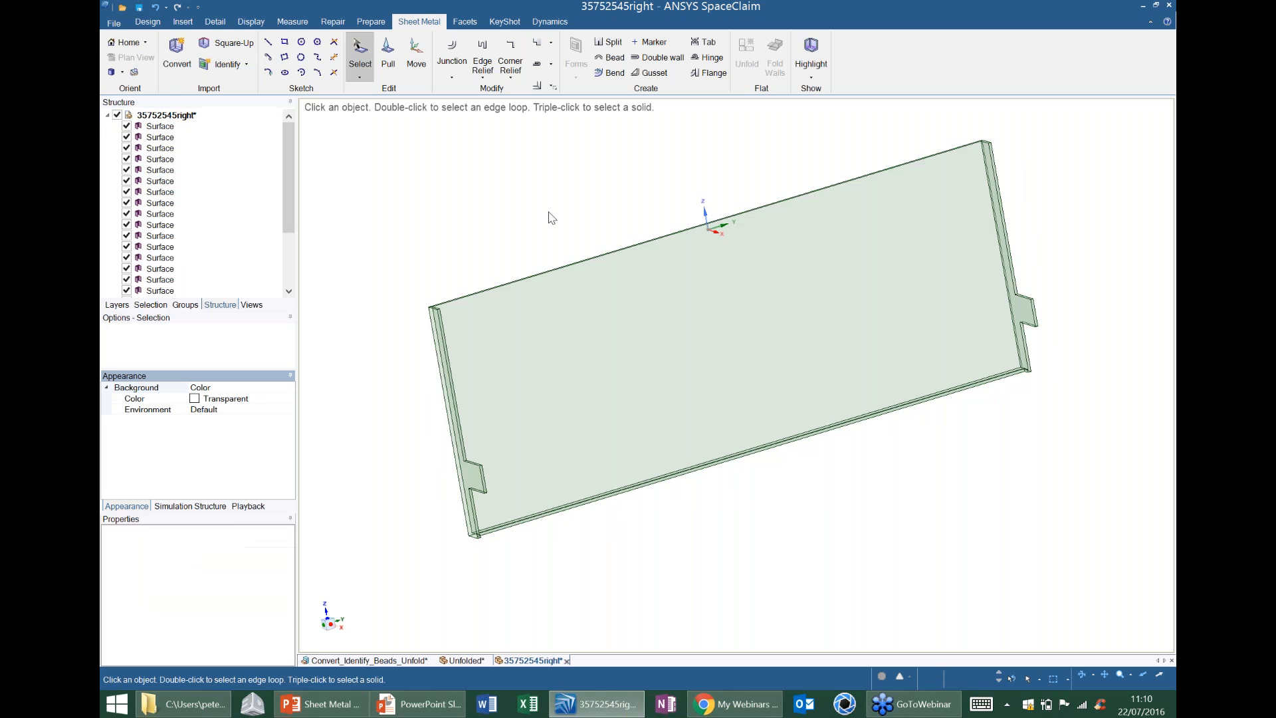
Find the stitchable edges of the separate tray surfaces with Stitch and join them all into one body.
middle_click_drag(598, 299, 600, 328)
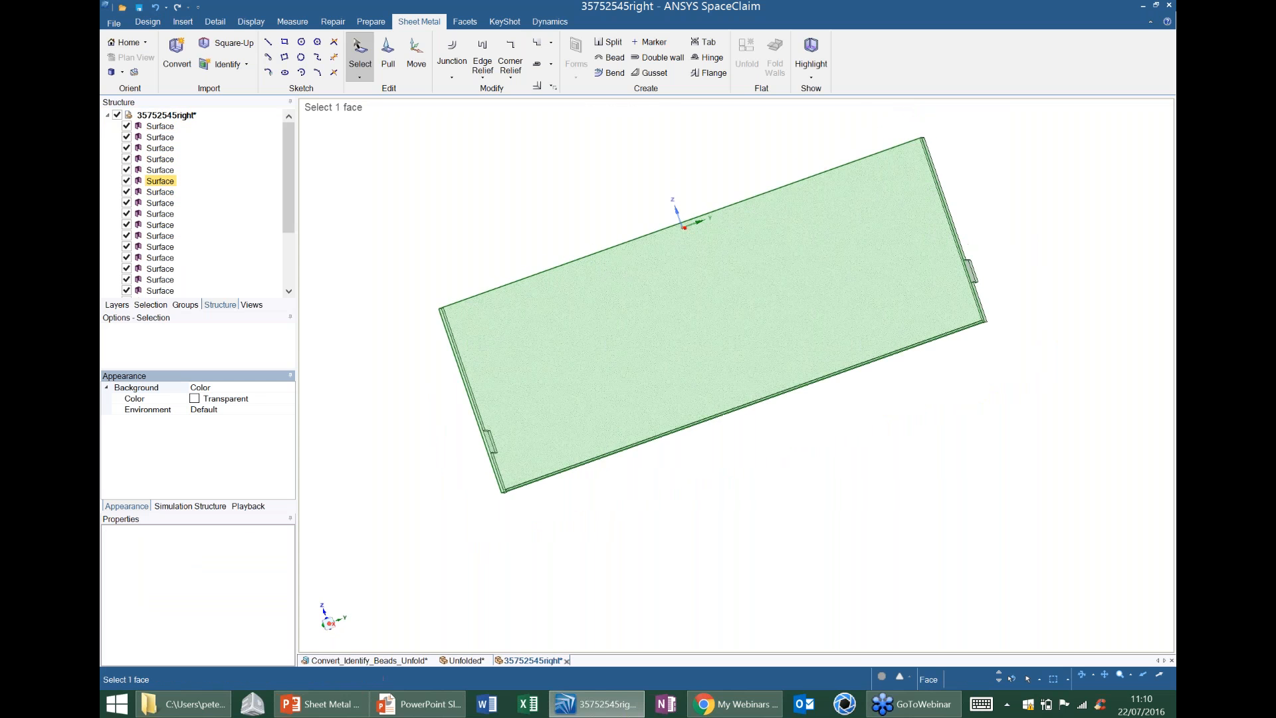
middle_click_drag(684, 390, 686, 330)
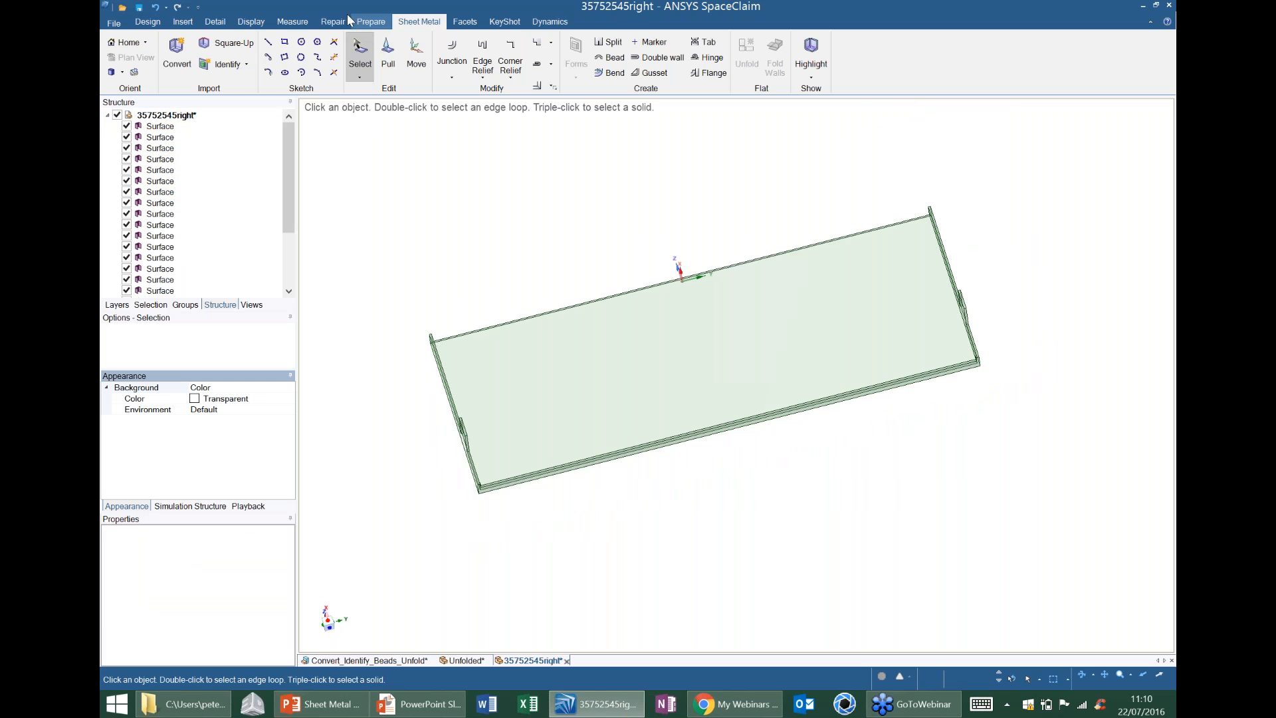
left_click(333, 22)
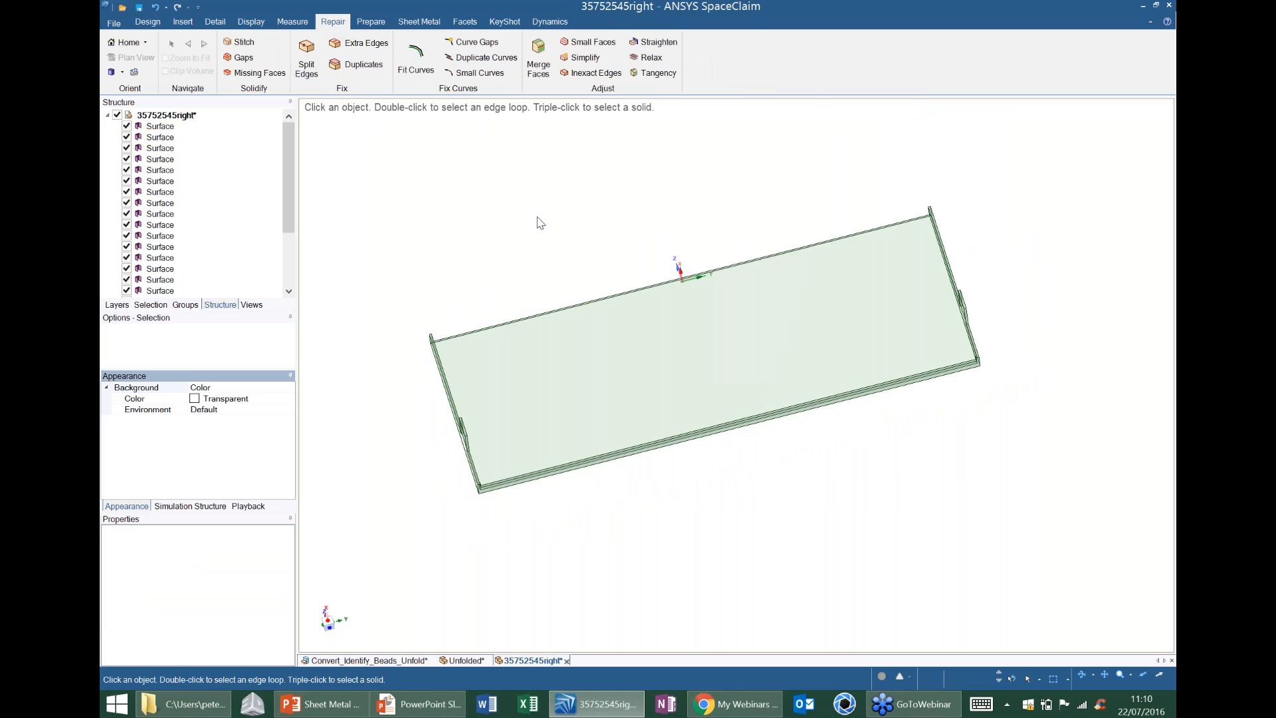
mouse_move(602, 254)
middle_mouse_down()
mouse_move(701, 339)
mouse_move(558, 313)
middle_mouse_up()
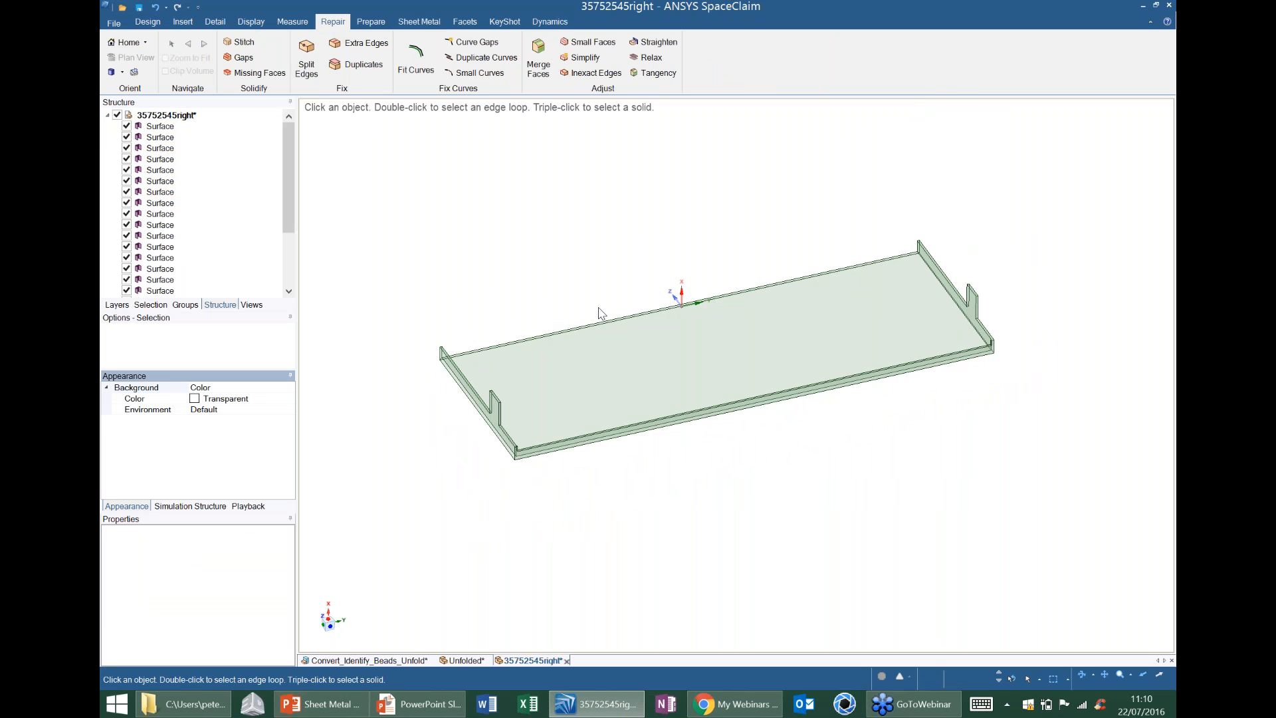
left_click(700, 312)
middle_click_drag(764, 352, 748, 335)
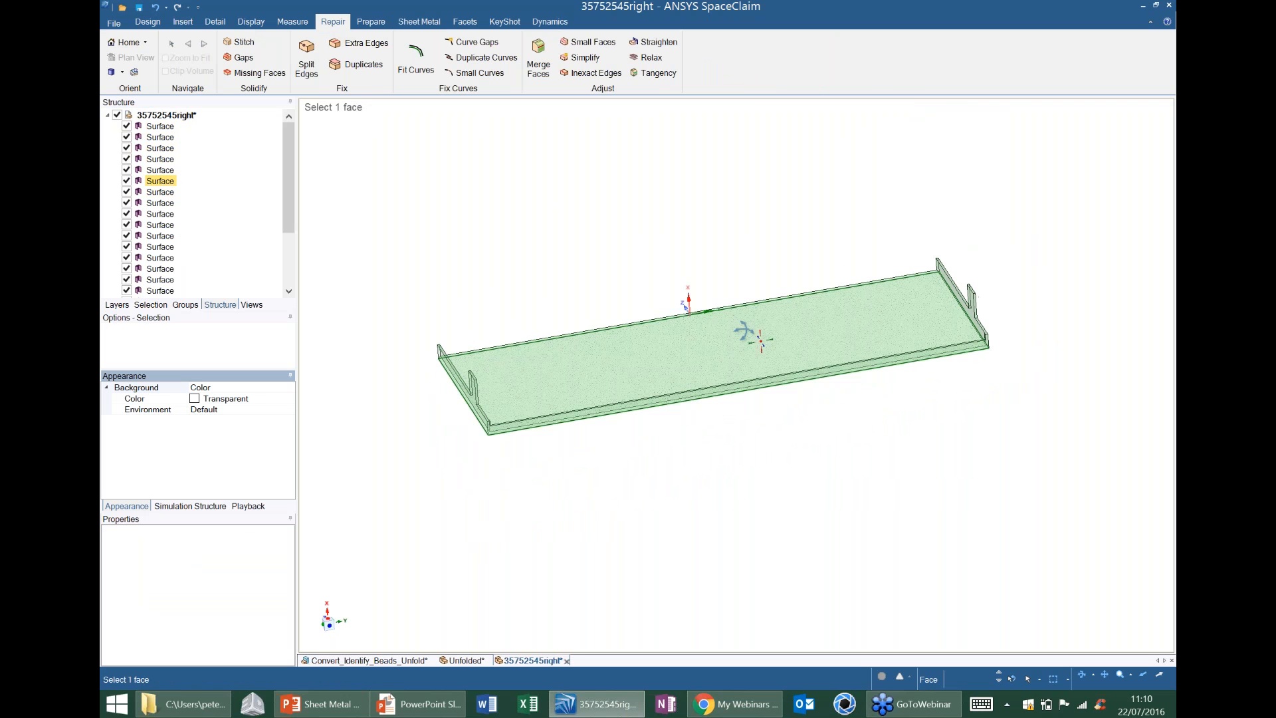
left_click(254, 48)
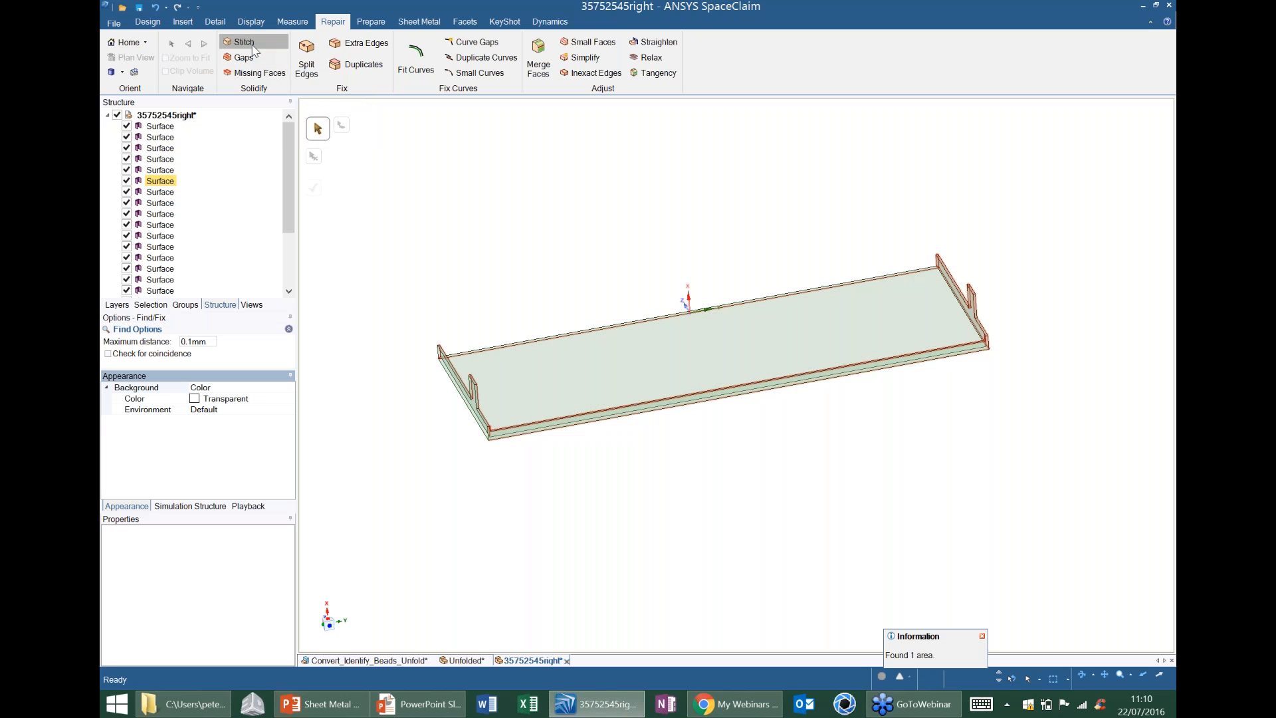
scroll(879, 241, "up", 3)
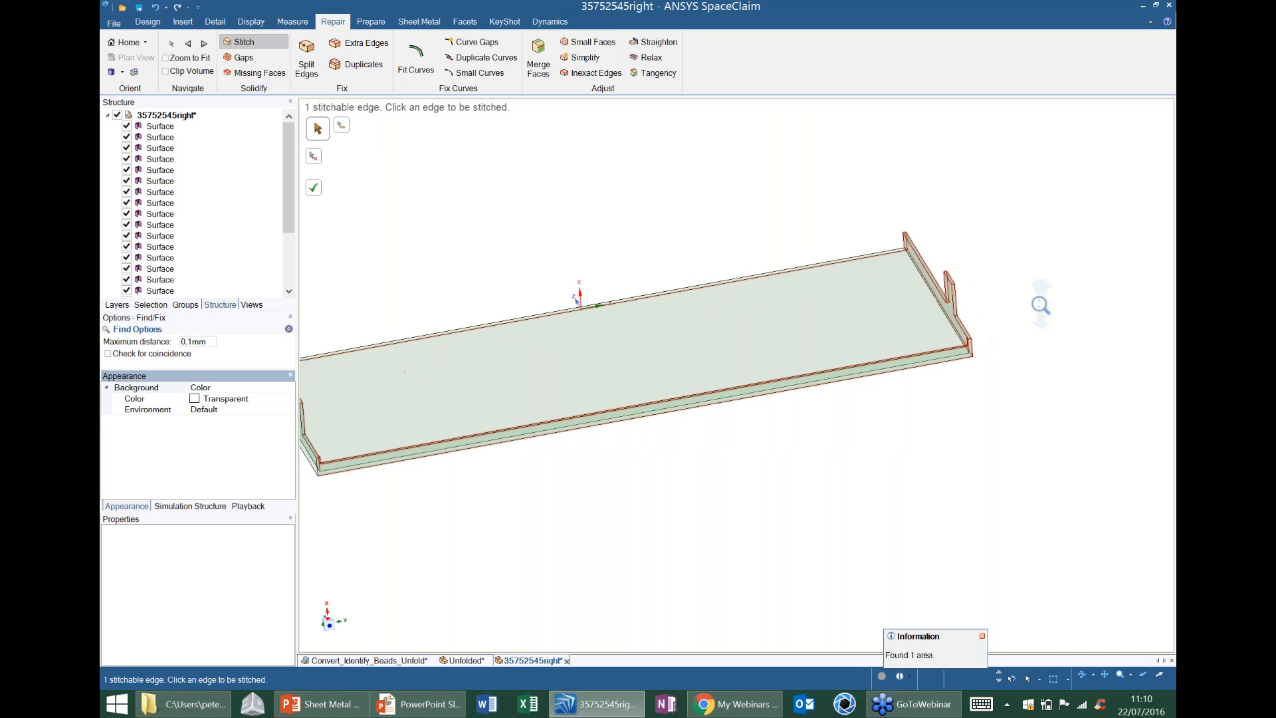
left_click(323, 193)
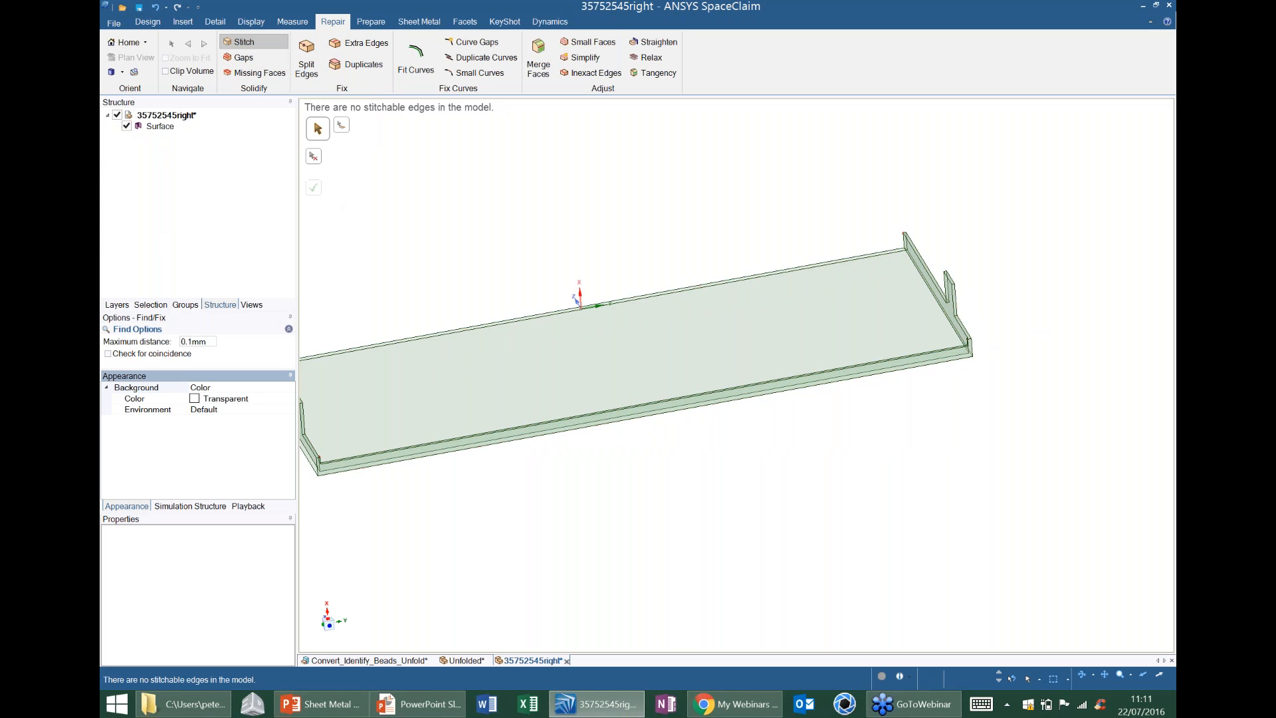
scroll(590, 274, "down", 3)
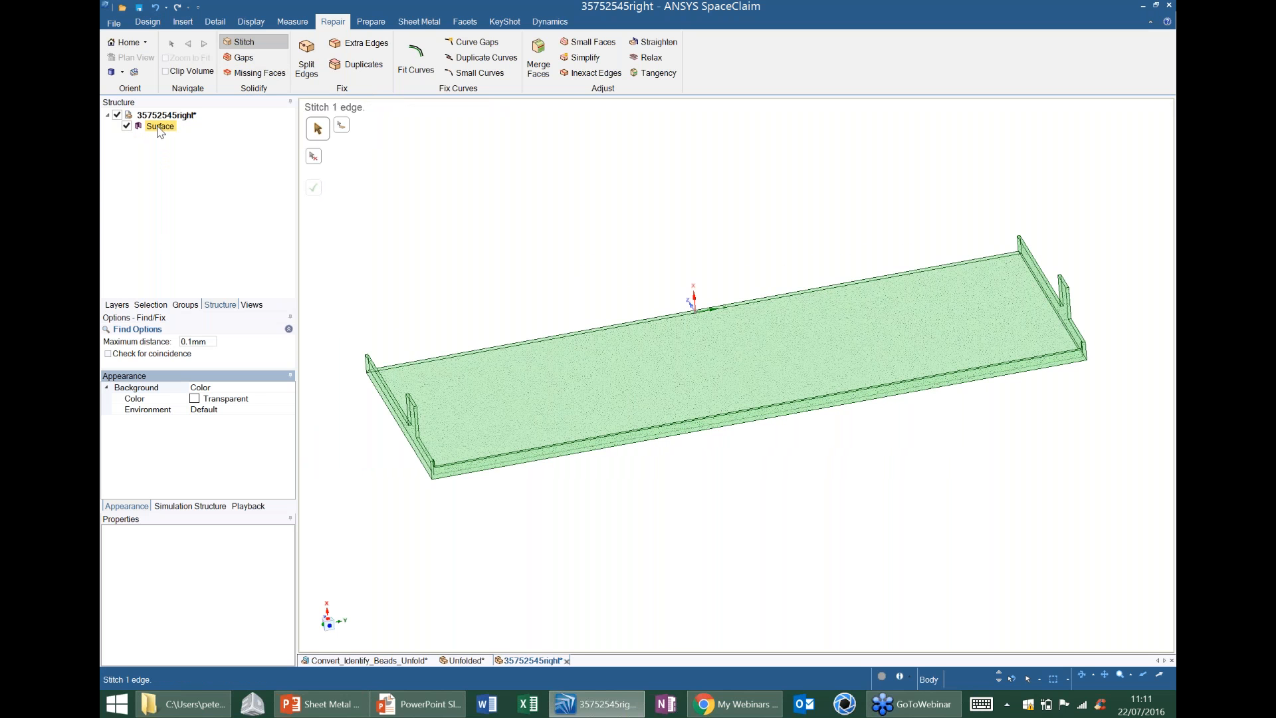
mouse_move(470, 351)
middle_mouse_down()
mouse_move(459, 320)
mouse_move(472, 310)
middle_mouse_up()
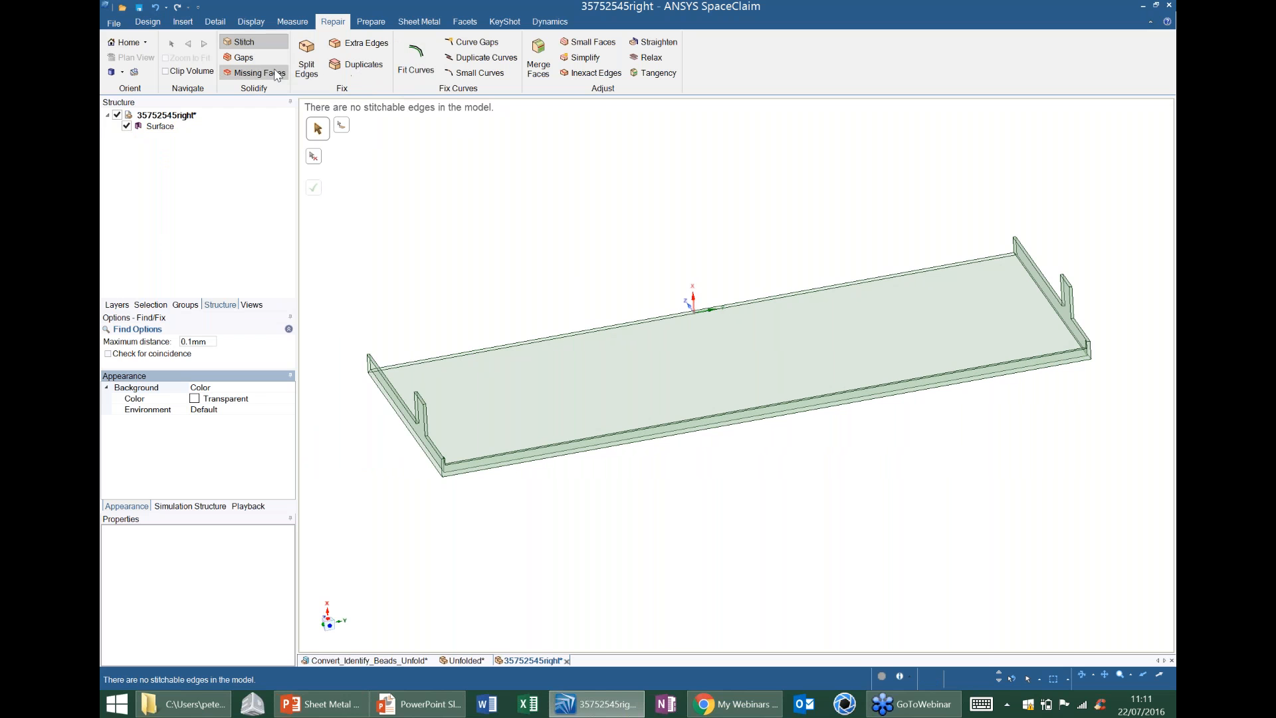
Check the stitched tray body for gaps, then find its missing faces and create them to close it into a solid.
left_click(251, 60)
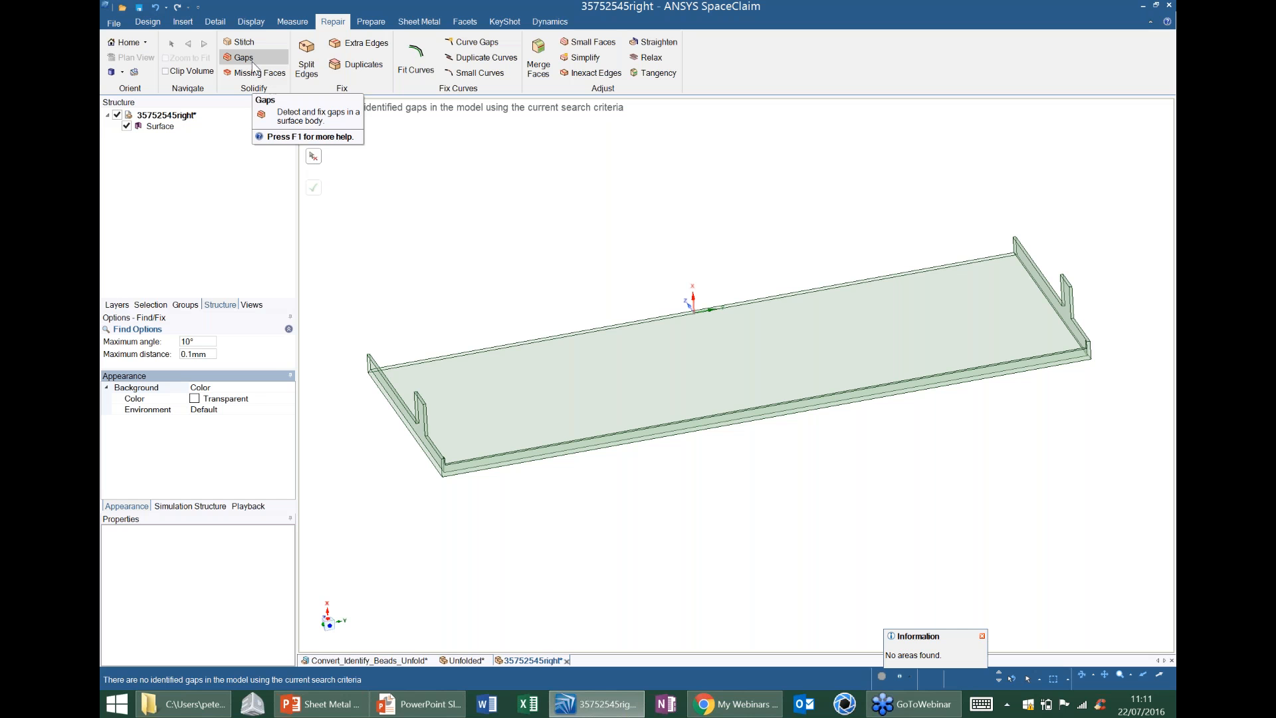
left_click(258, 73)
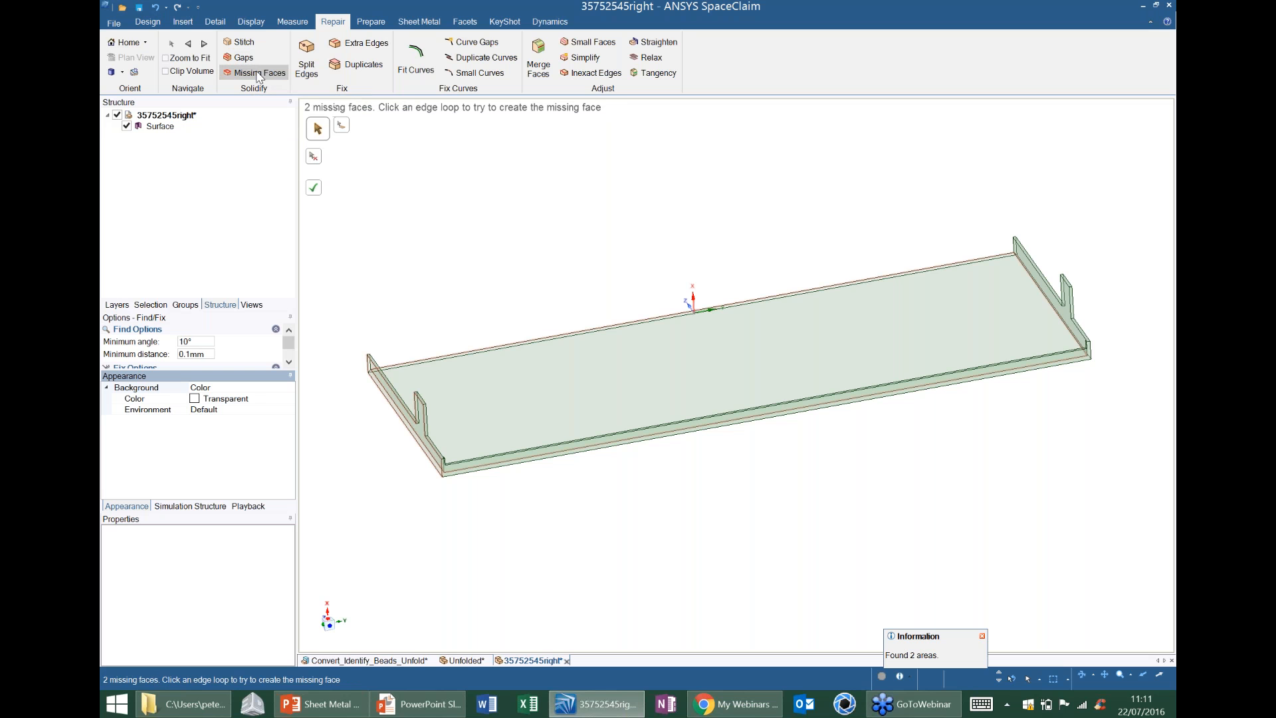
middle_click_drag(714, 355, 763, 353)
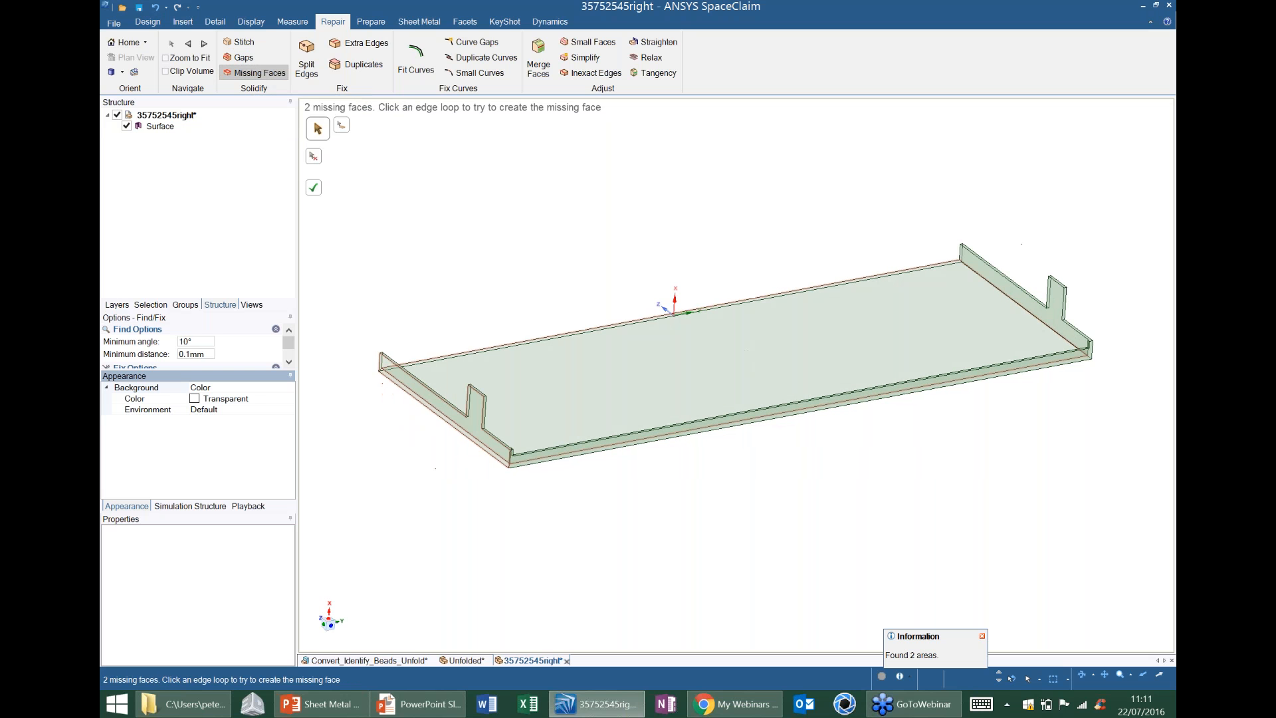
left_click(499, 440)
scroll(499, 440, "up", 3)
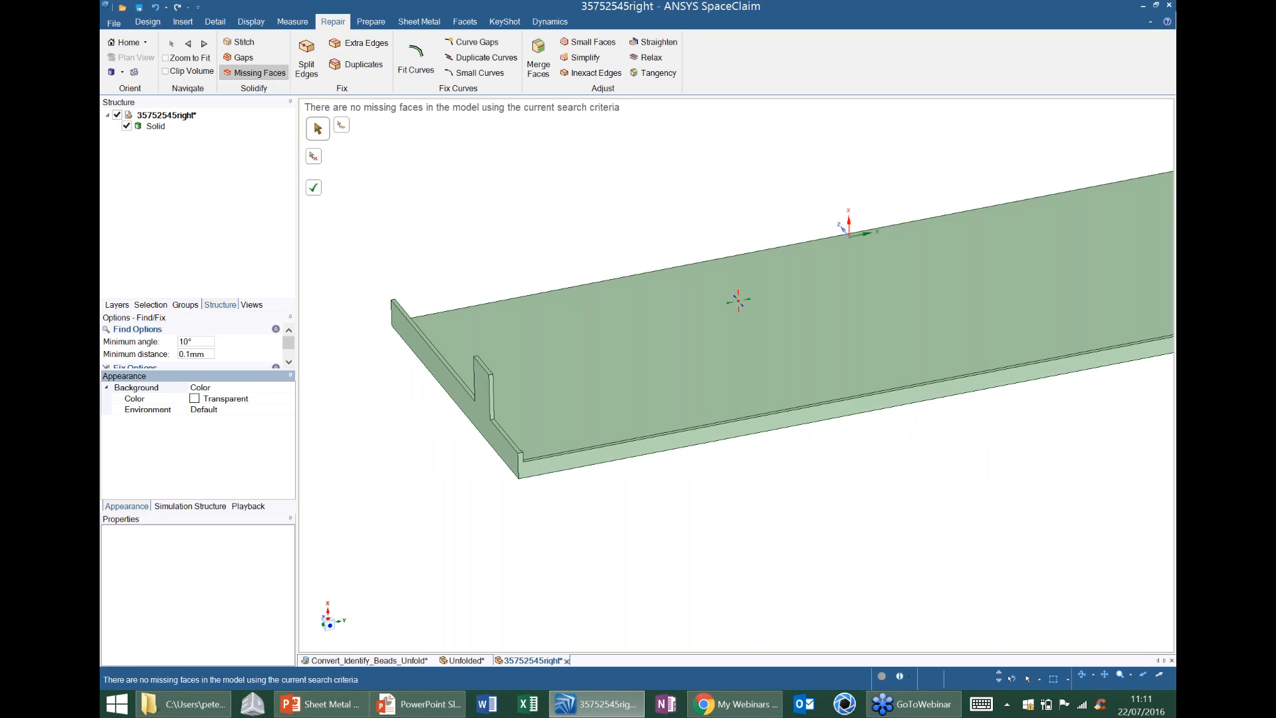
key("z")
mouse_move(805, 400)
middle_mouse_down()
mouse_move(846, 379)
mouse_move(806, 402)
middle_mouse_up()
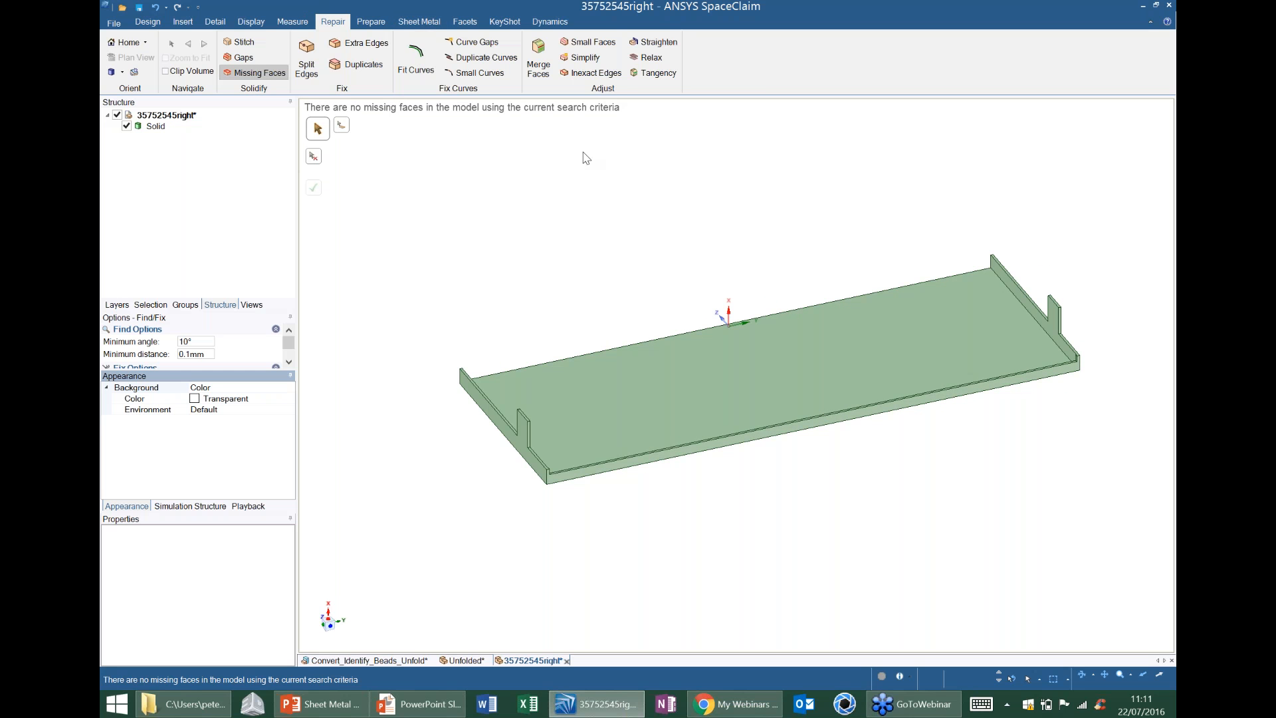
Convert the repaired tray solid to sheet metal, using its large flat base face as the reference.
left_click(419, 25)
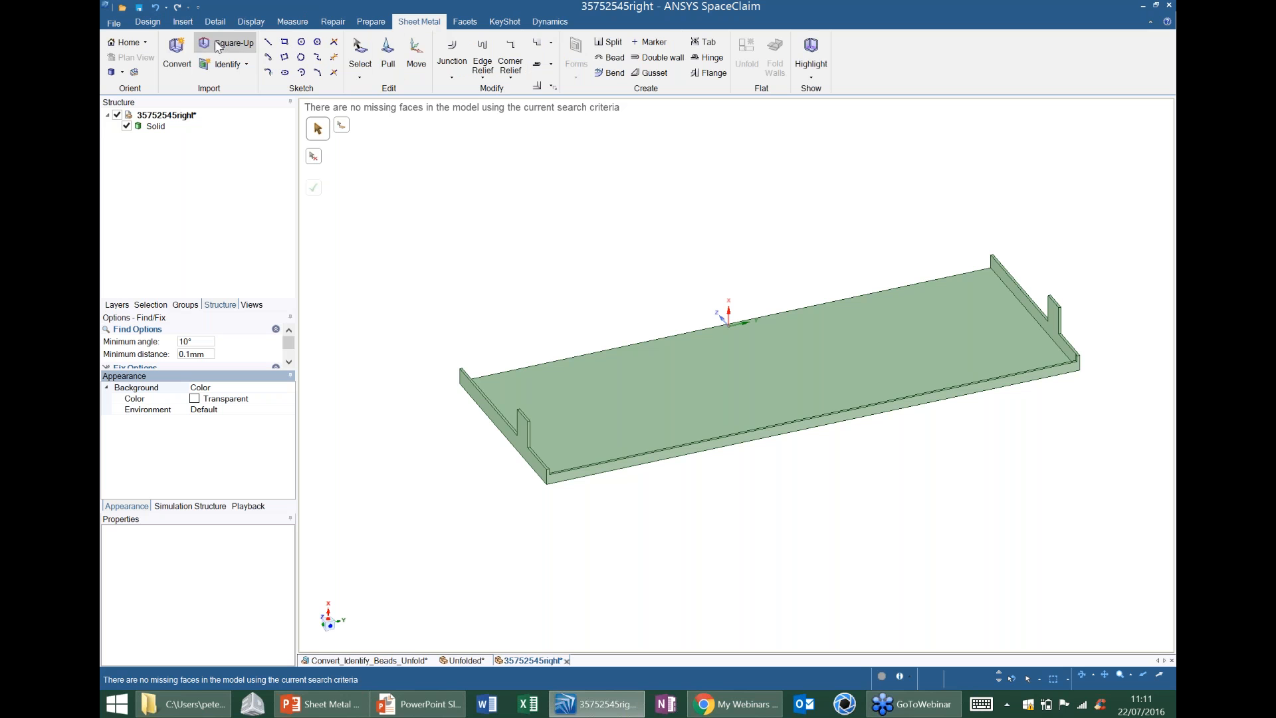
left_click(177, 53)
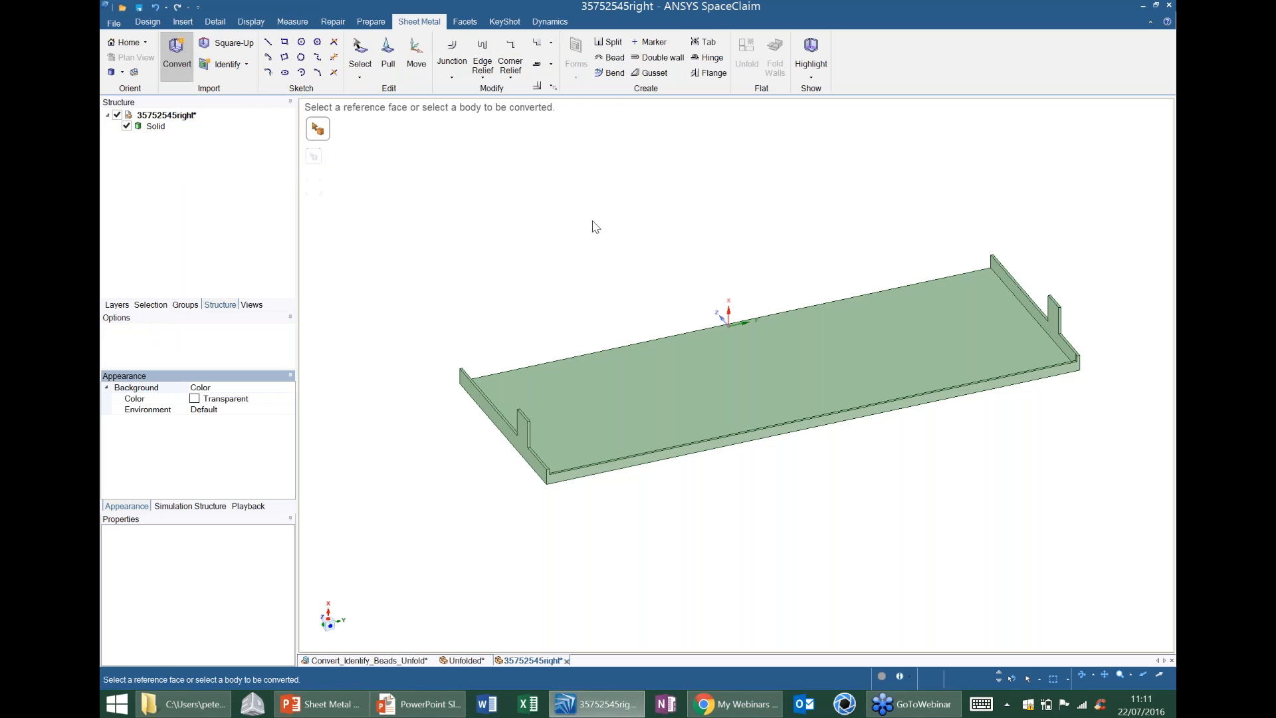
left_click(711, 390)
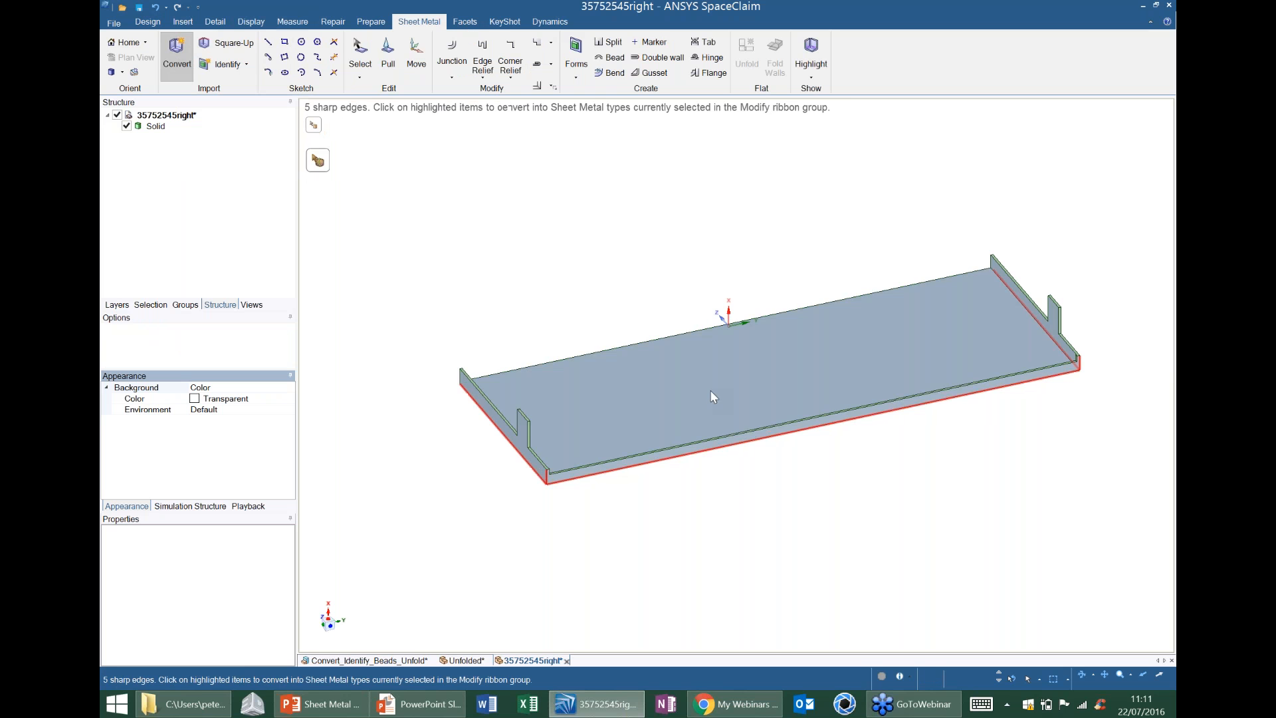
Convert the highlighted sharp edges of the long flange, the +Y end flange and the vertical corner between them into bends.
middle_click_drag(570, 289, 565, 255)
scroll(490, 413, "up", 3)
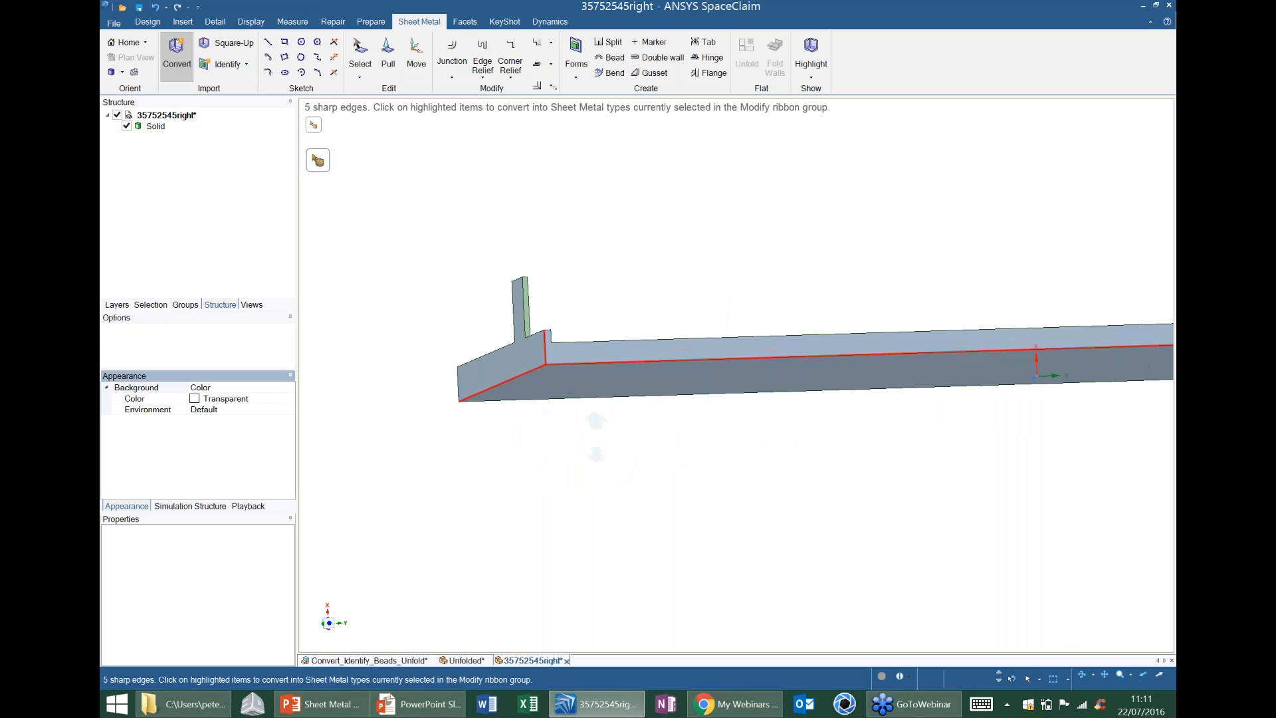
scroll(596, 426, "down", 4)
middle_click_drag(596, 439, 671, 467)
scroll(673, 468, "down", 1)
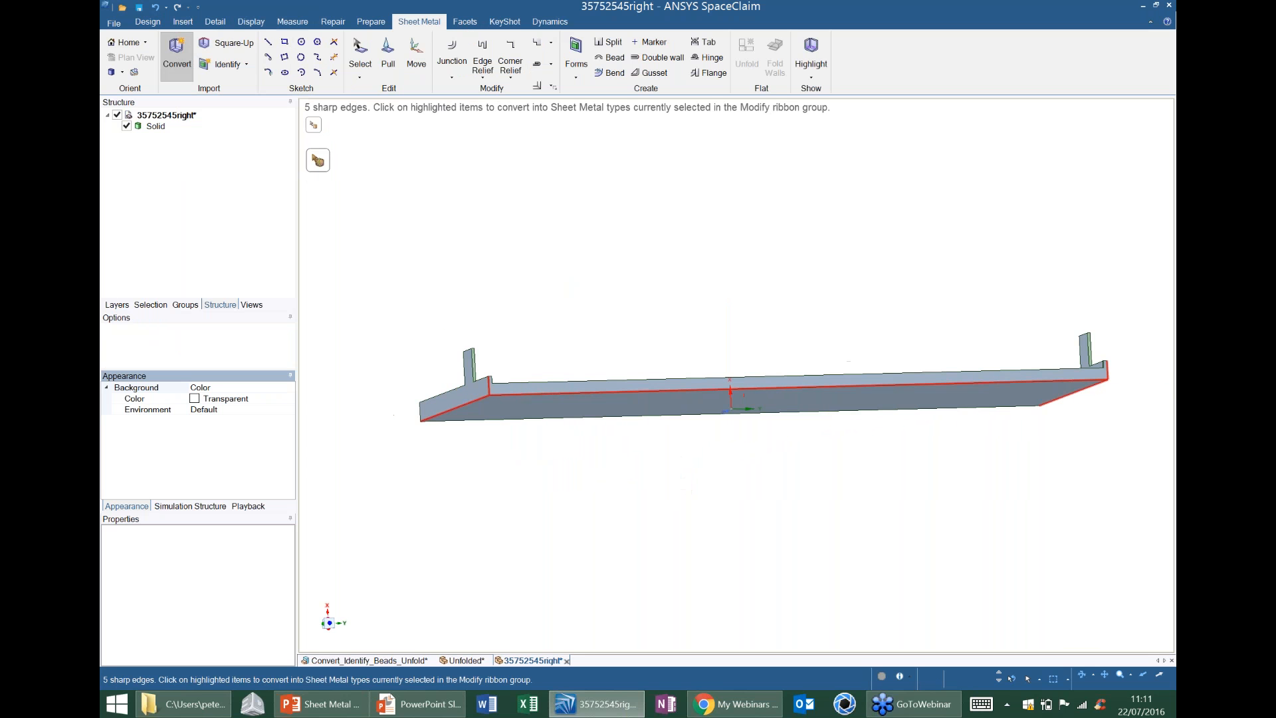
middle_click_drag(938, 443, 751, 474, "shift")
middle_click_drag(955, 433, 825, 457, "shift")
middle_click_drag(824, 457, 818, 421)
scroll(817, 421, "up", 4)
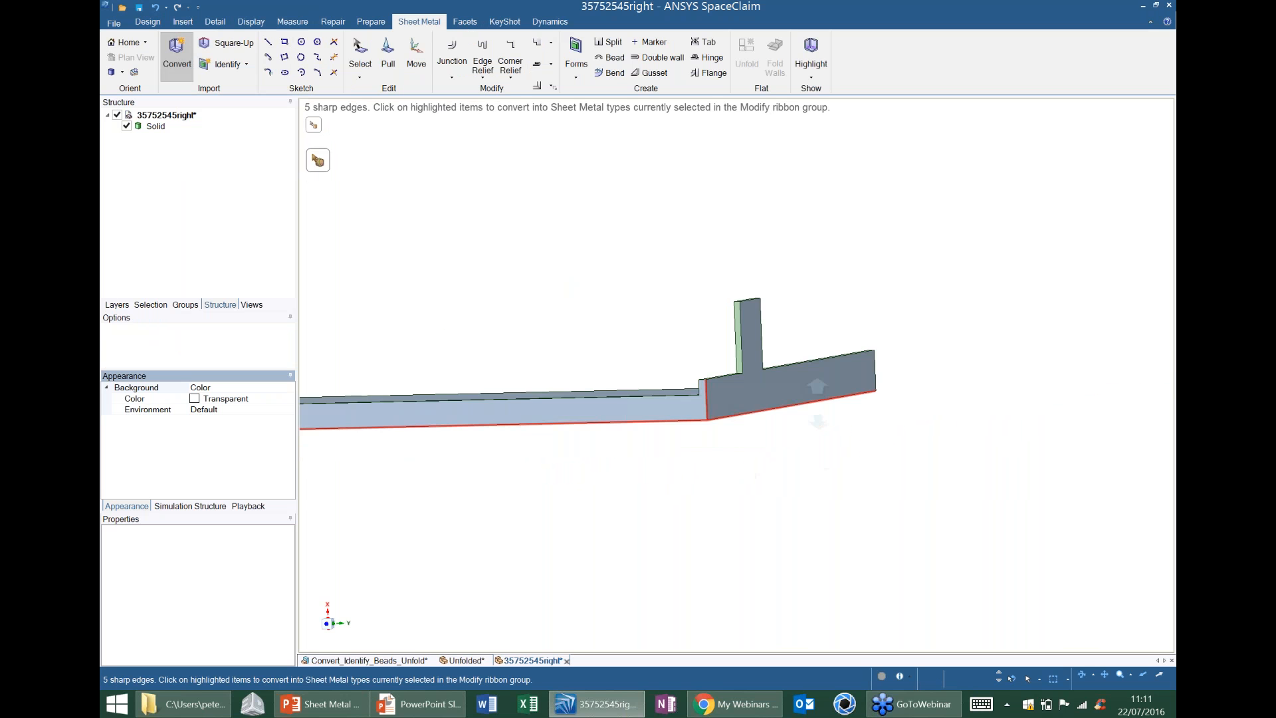
mouse_move(812, 355)
middle_mouse_down()
mouse_move(815, 326)
mouse_move(820, 365)
mouse_move(875, 385)
mouse_move(826, 354)
middle_mouse_up()
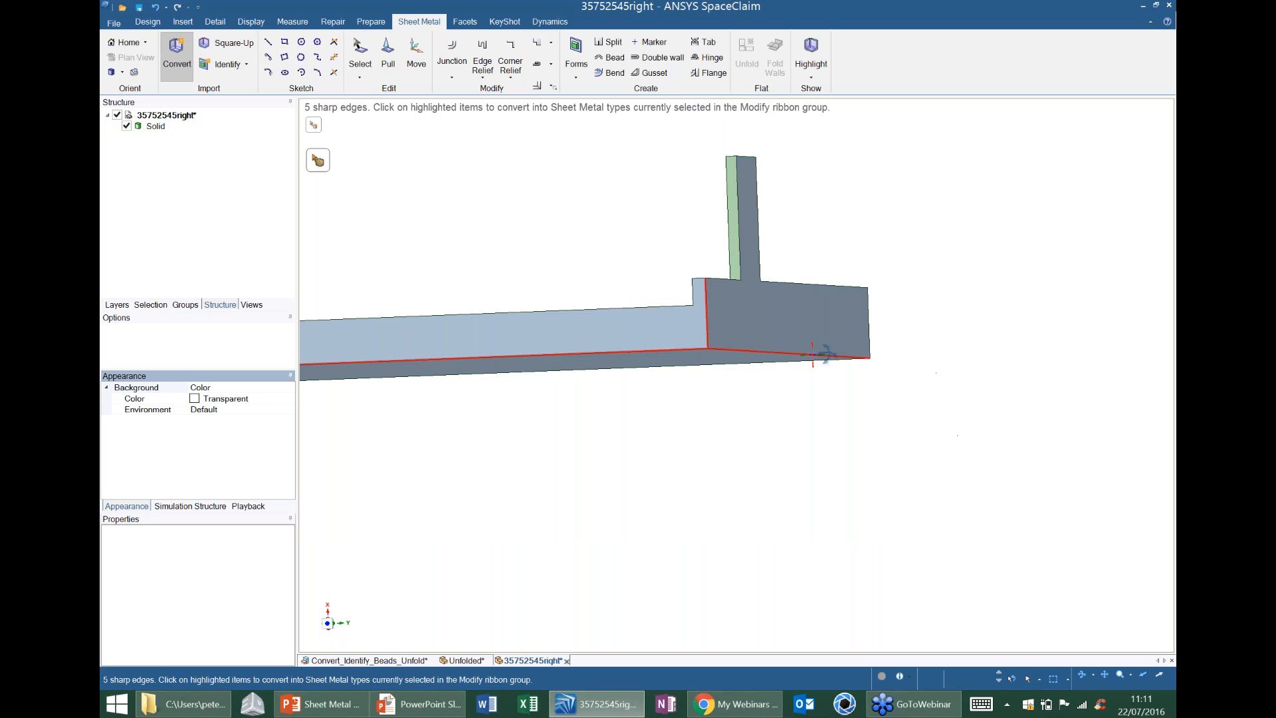
left_click(738, 351)
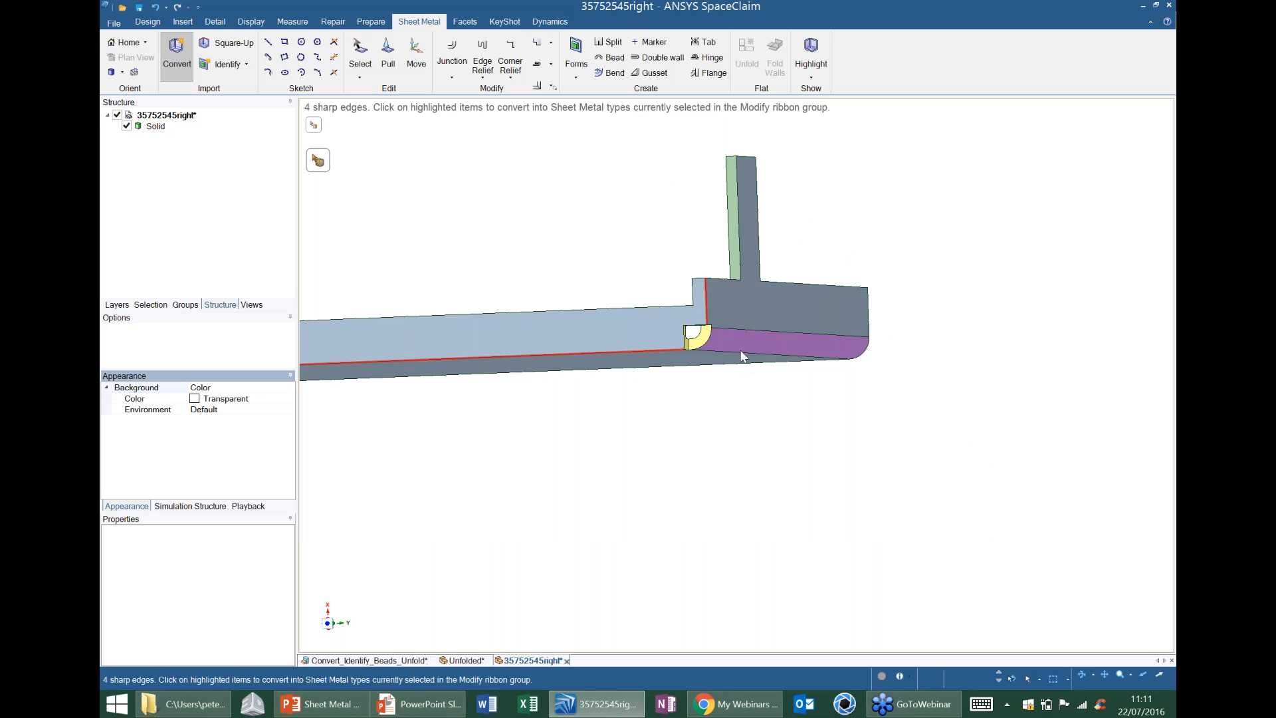
left_click(708, 308)
left_click(663, 349)
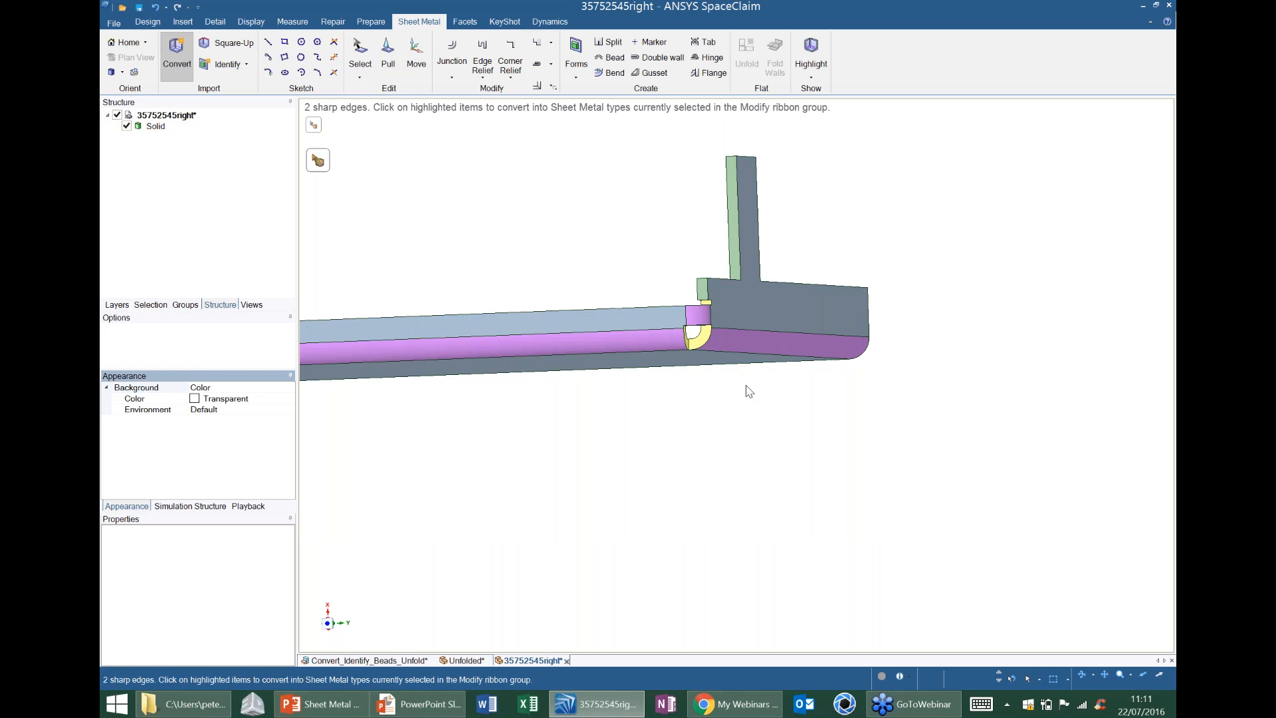
Convert the remaining two highlighted sharp edges at the tray's -Y end into bends.
scroll(729, 430, "down", 2)
scroll(729, 430, "down", 4)
middle_click_drag(729, 430, 1091, 457, "shift")
scroll(607, 390, "up", 2)
scroll(607, 407, "up", 2)
left_click_drag(402, 363, 601, 506)
middle_click_drag(602, 505, 642, 505, "shift")
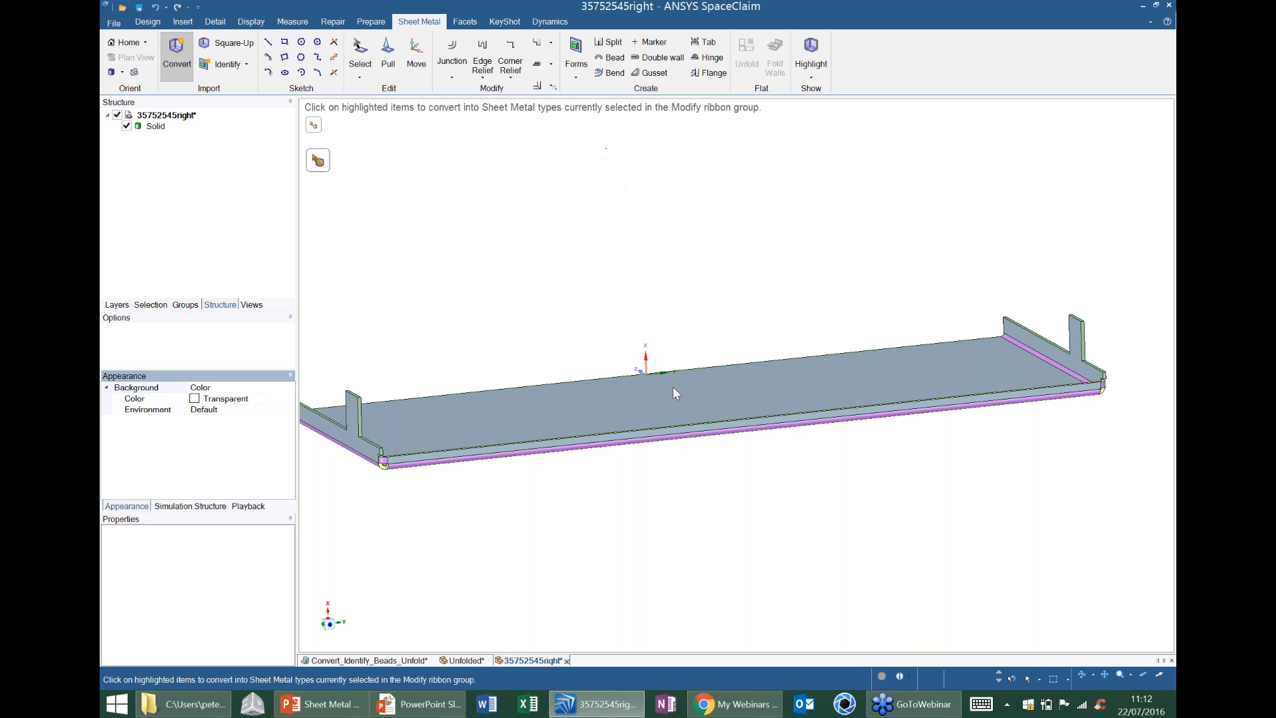
Unfold the tray from its large flat base face and inspect the ends of the flat pattern.
left_click(359, 53)
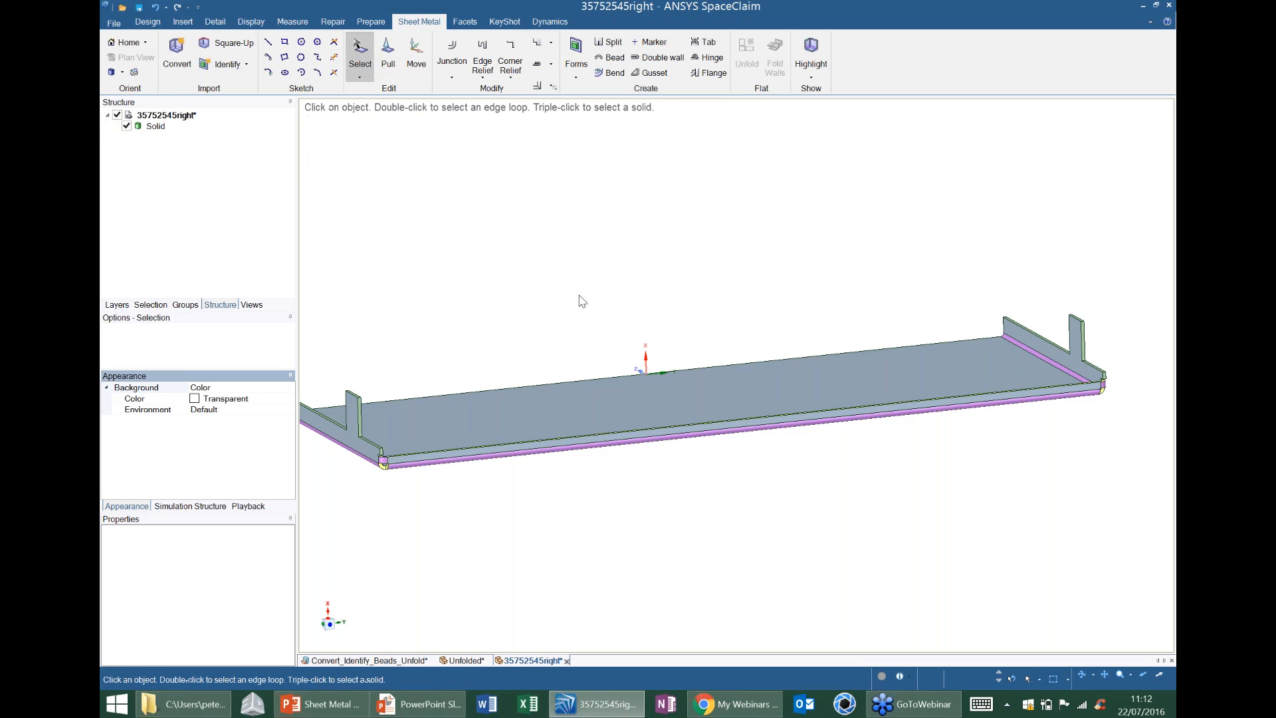
left_click(643, 391)
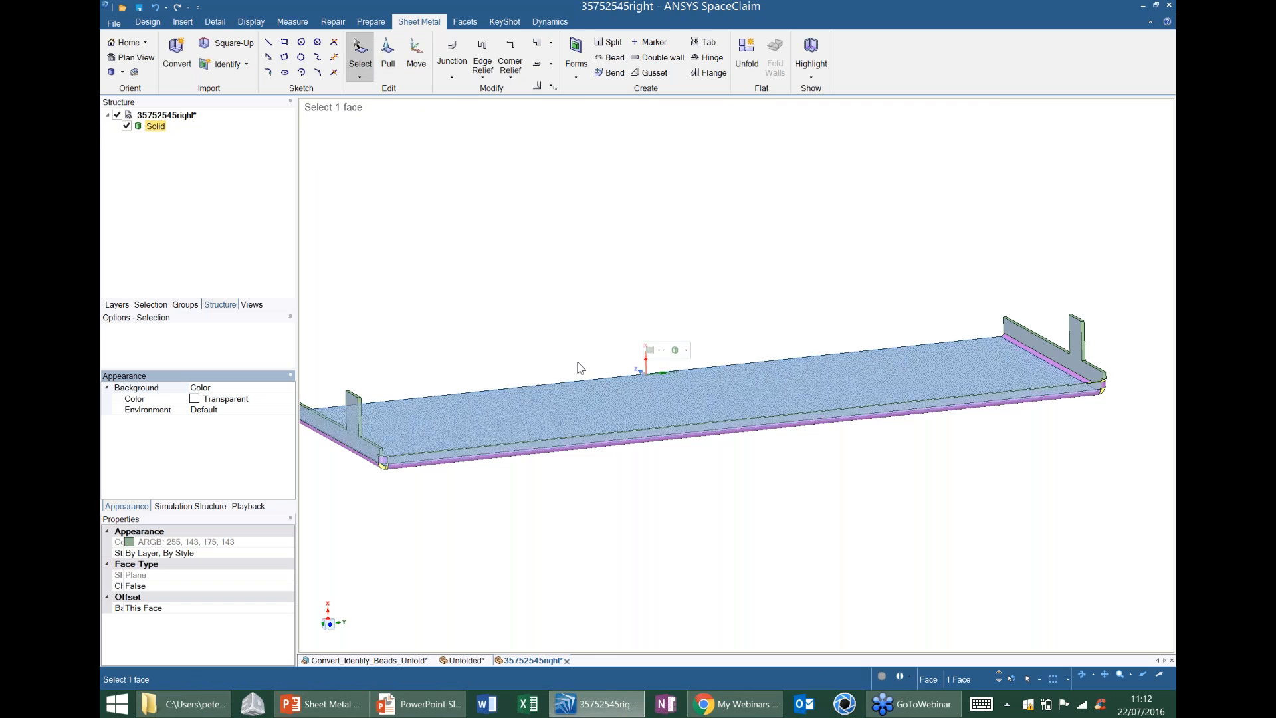
left_click(747, 53)
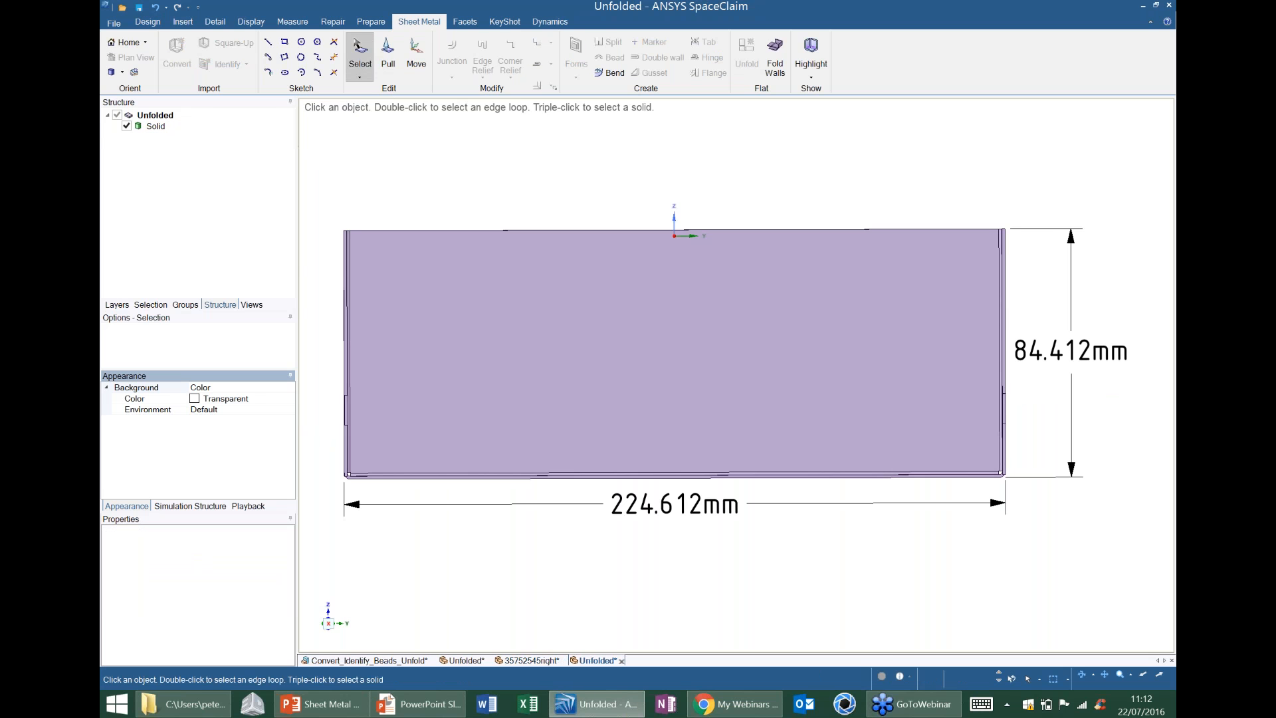
left_click(360, 349)
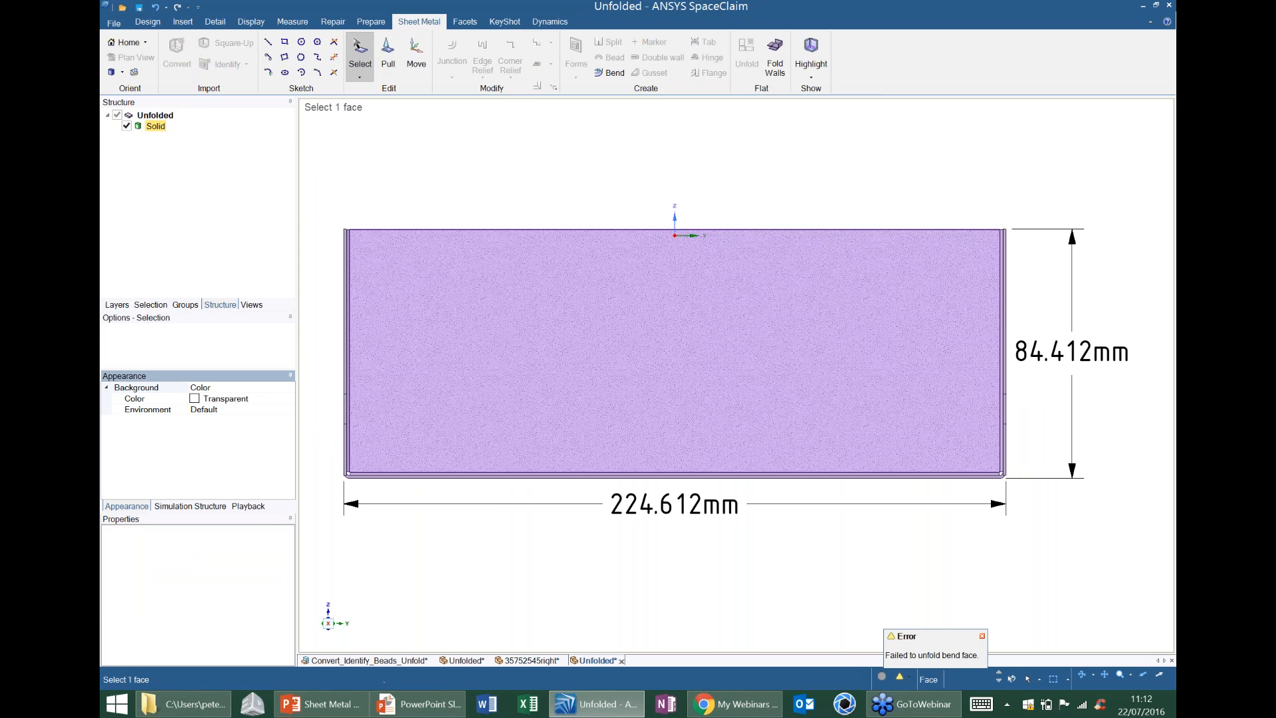
middle_click_drag(447, 424, 429, 344)
scroll(948, 368, "up", 4)
middle_click_drag(949, 368, 990, 362)
Return to the folded 35752545right document and change the vertical corner bend at the +Y end to a full overlap junction.
left_click(532, 660)
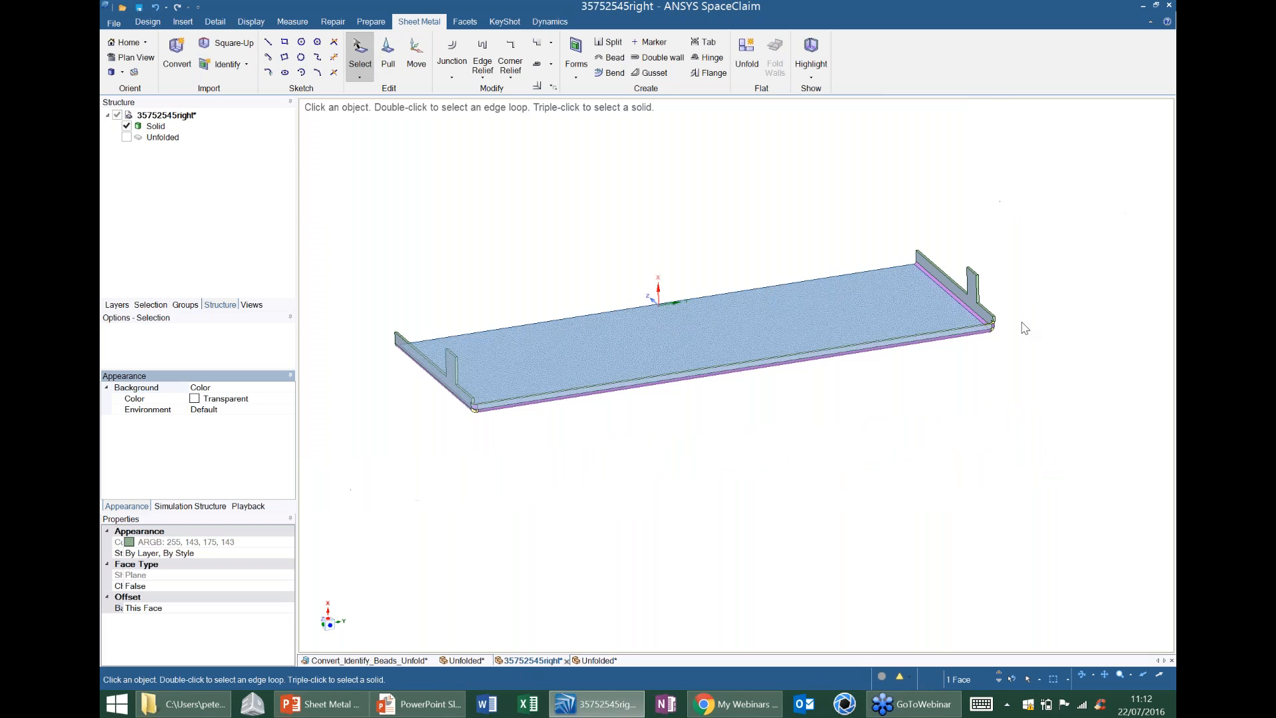
middle_click_drag(994, 330, 954, 320)
scroll(989, 343, "up", 3)
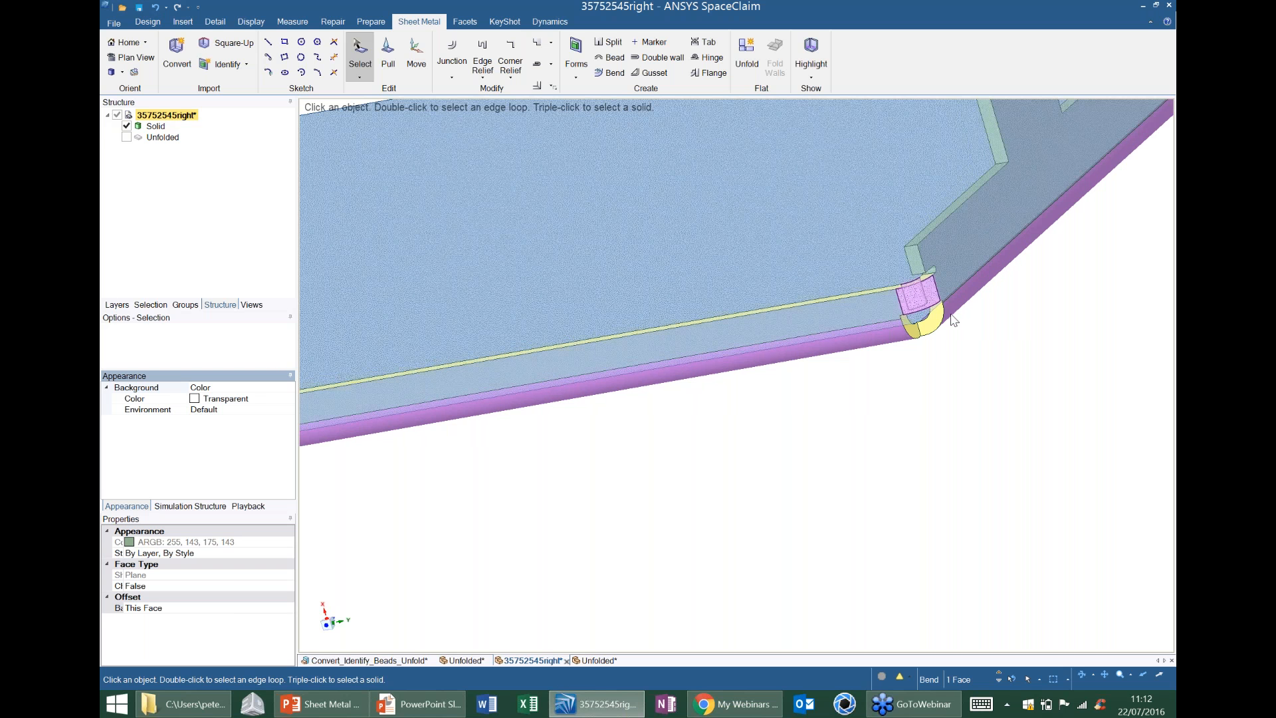
left_click(676, 213)
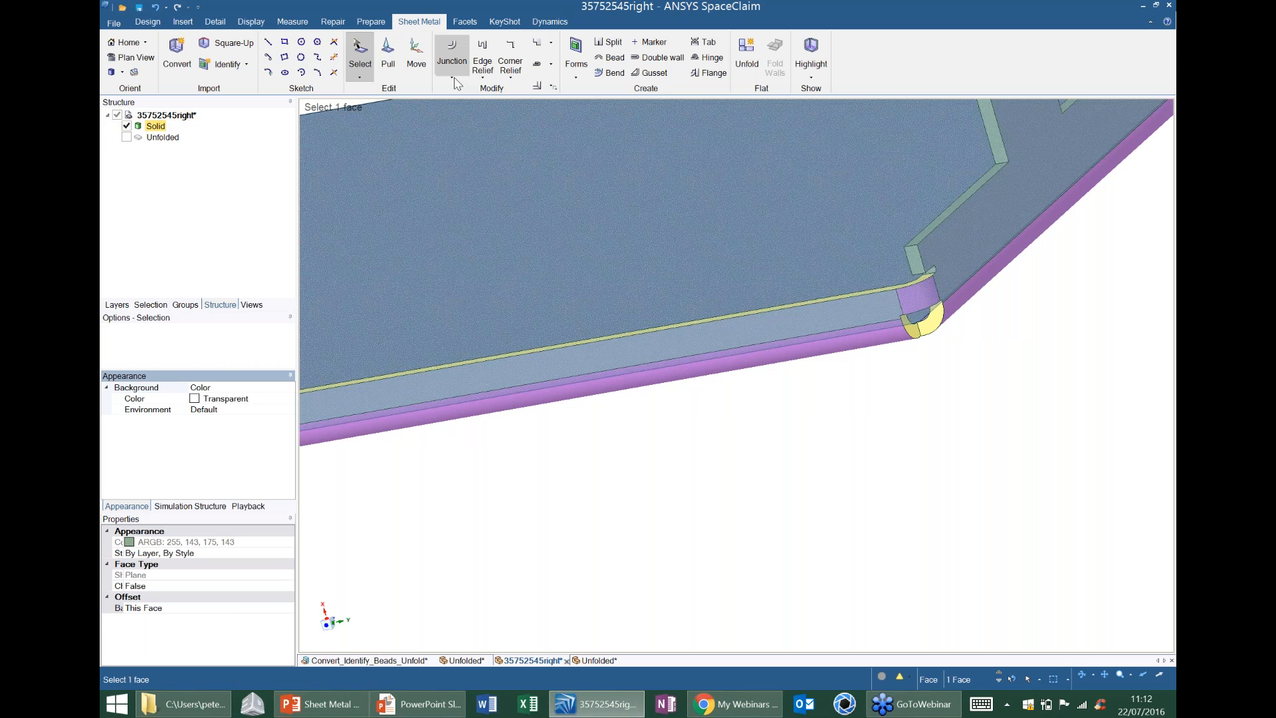
left_click(916, 296)
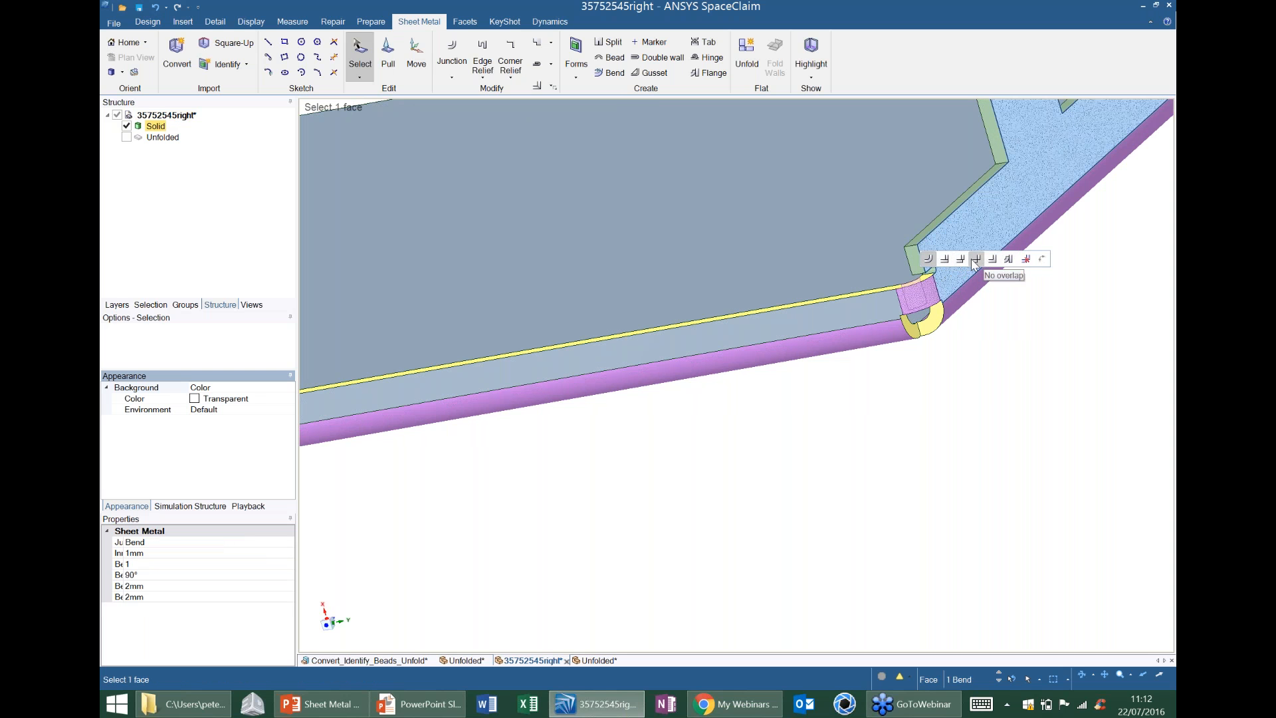
left_click(951, 264)
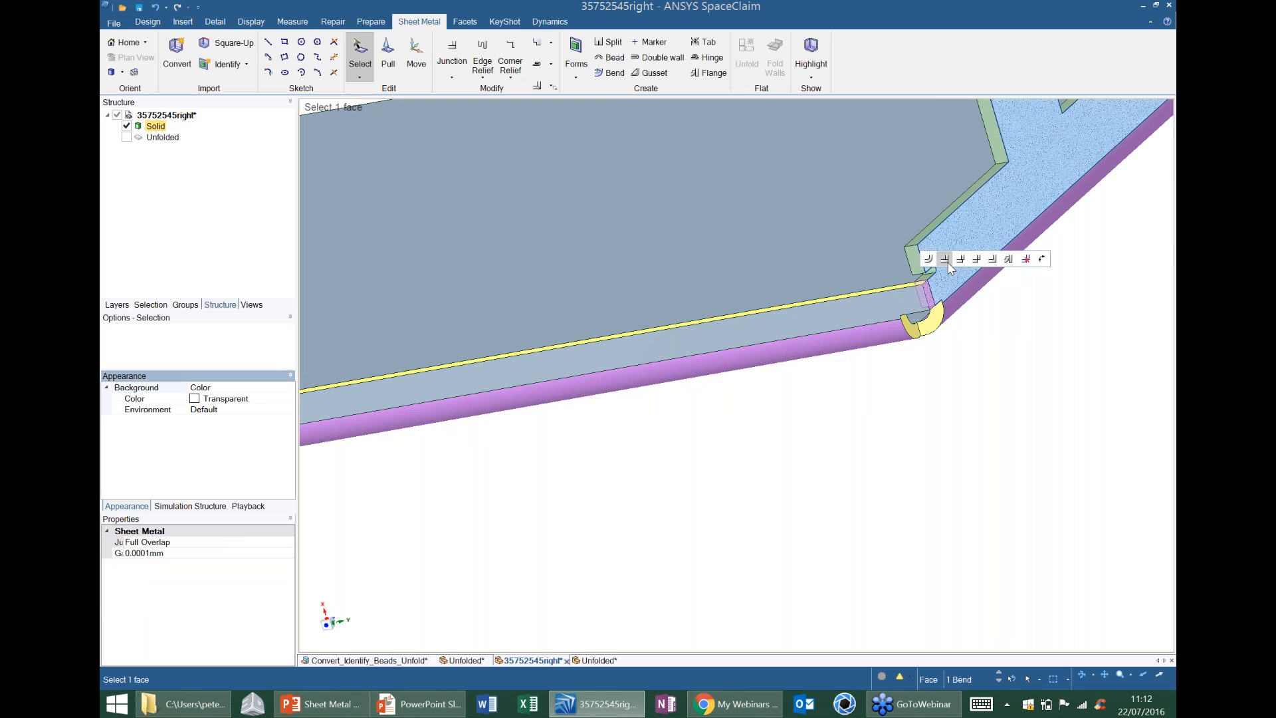
Place the tray's unfolded document in its own pane below the folded model and show the flat pattern in plan view.
scroll(864, 315, "down", 6)
middle_click_drag(335, 445, 588, 370, "shift")
scroll(588, 376, "up", 2)
left_click(594, 660)
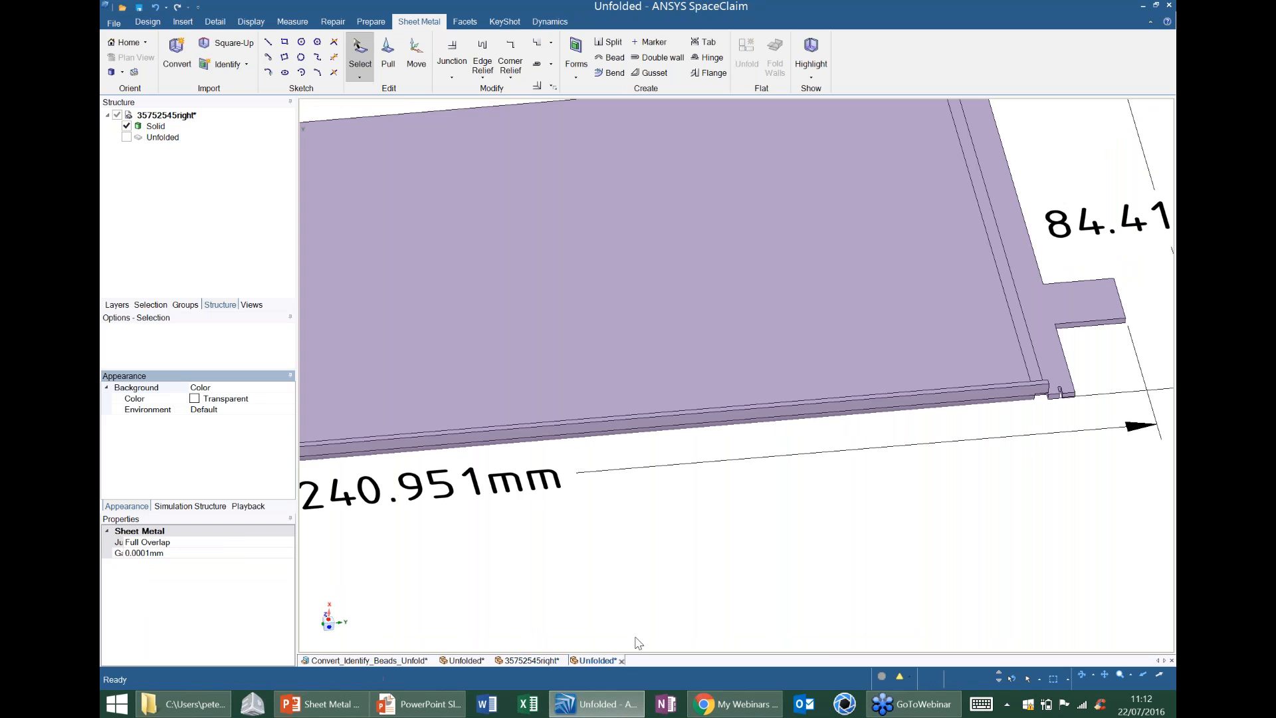
left_click(545, 520)
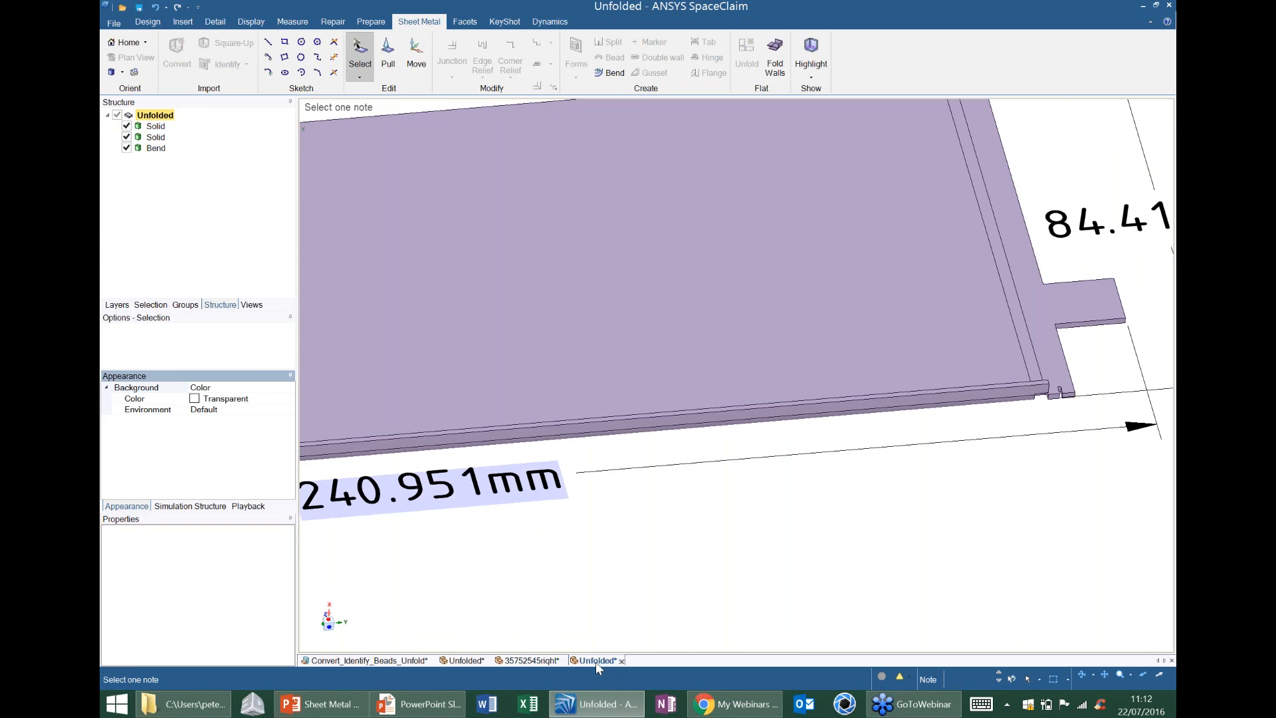
left_click(621, 660)
left_click_drag(621, 603, 742, 401)
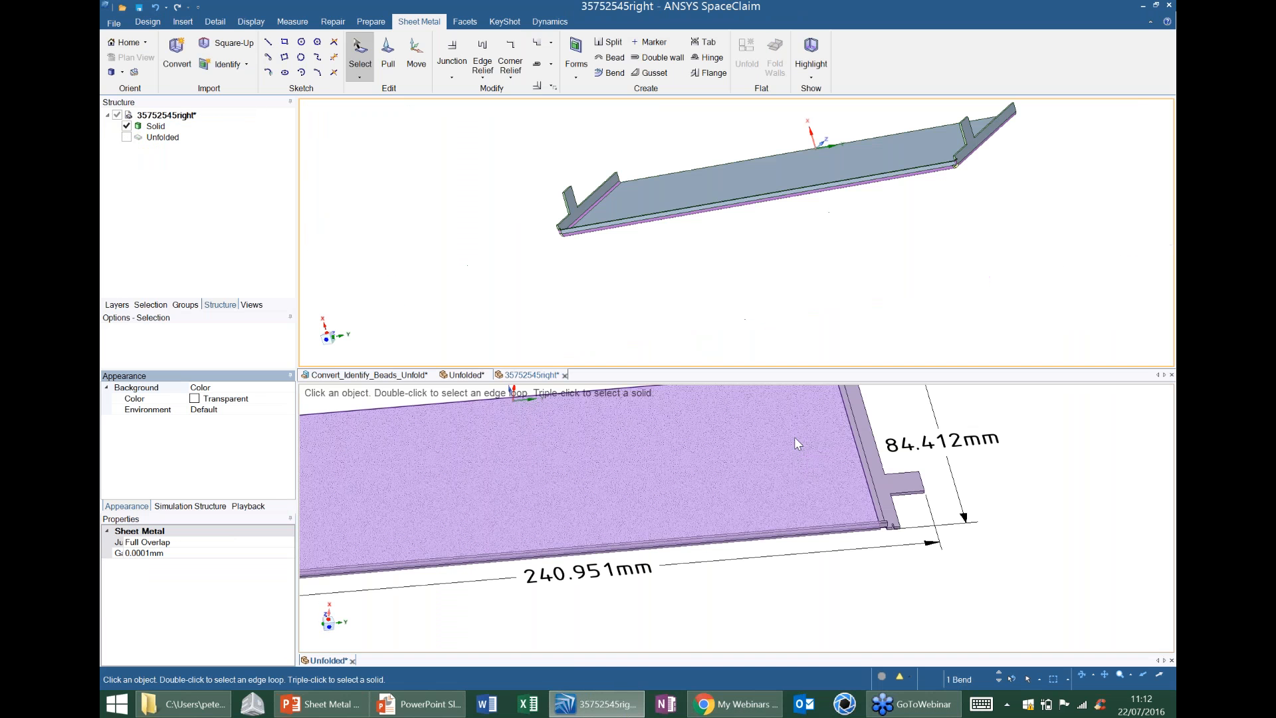
left_click(716, 481)
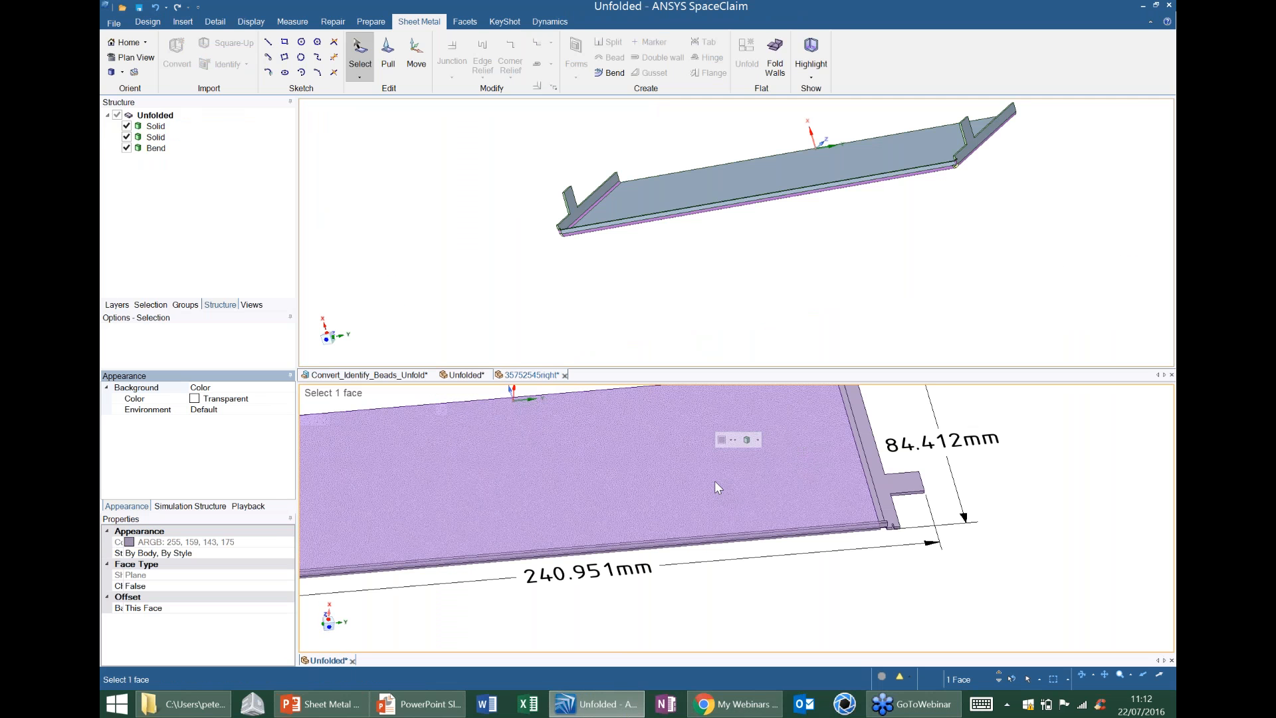
key("v")
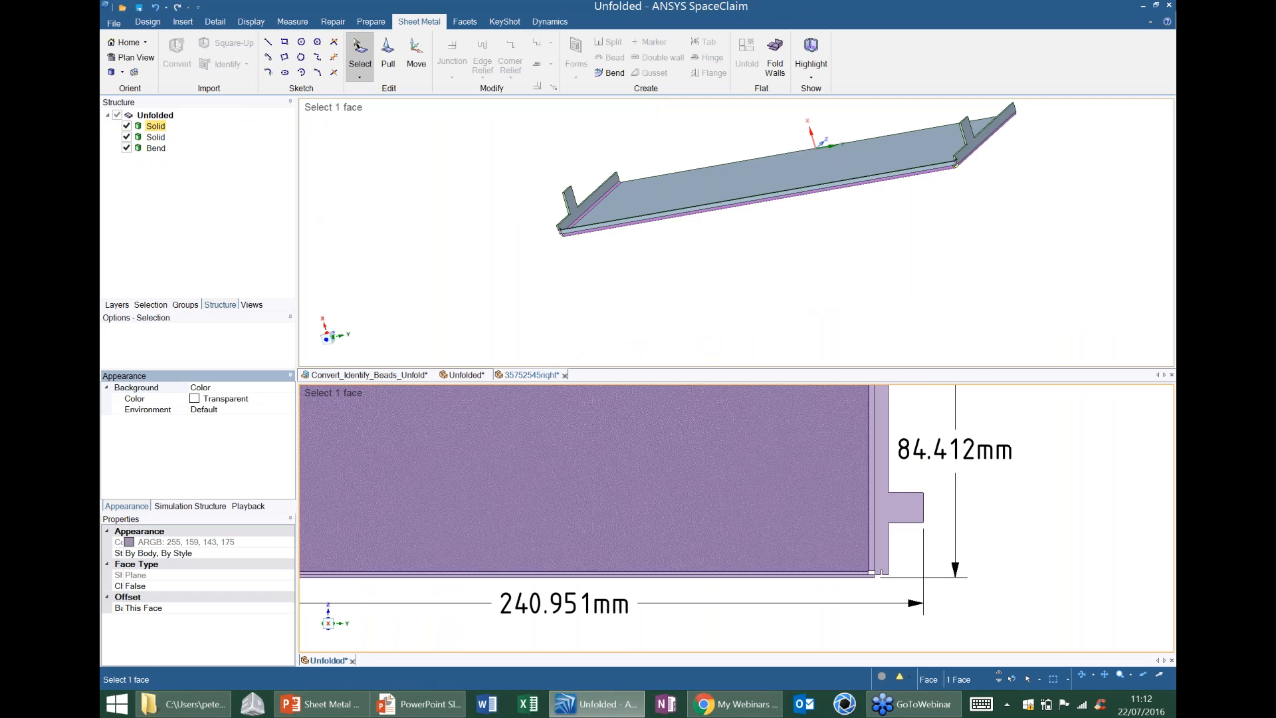
In the folded tray, change the vertical corner bend at the -Y end to a no overlap junction and clear the selection.
left_click(568, 374)
middle_click_drag(542, 297, 547, 183, "ctrl")
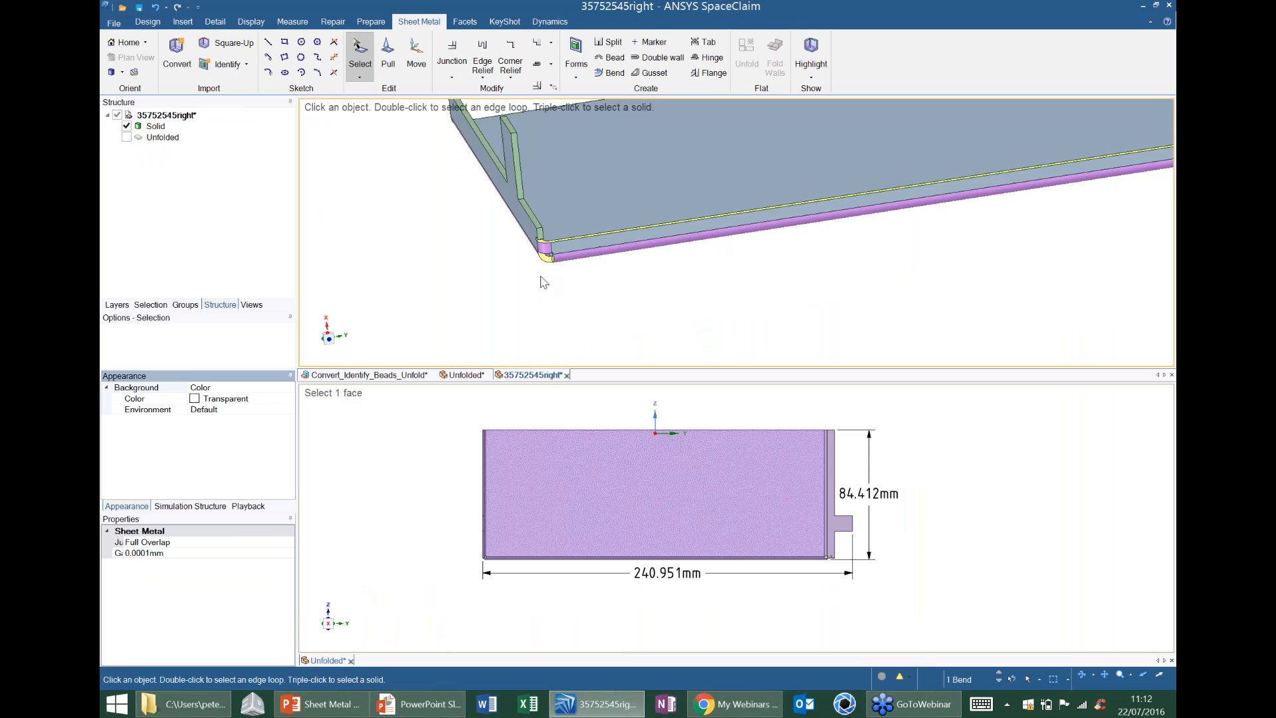
scroll(542, 276, "up", 2)
left_click(578, 228)
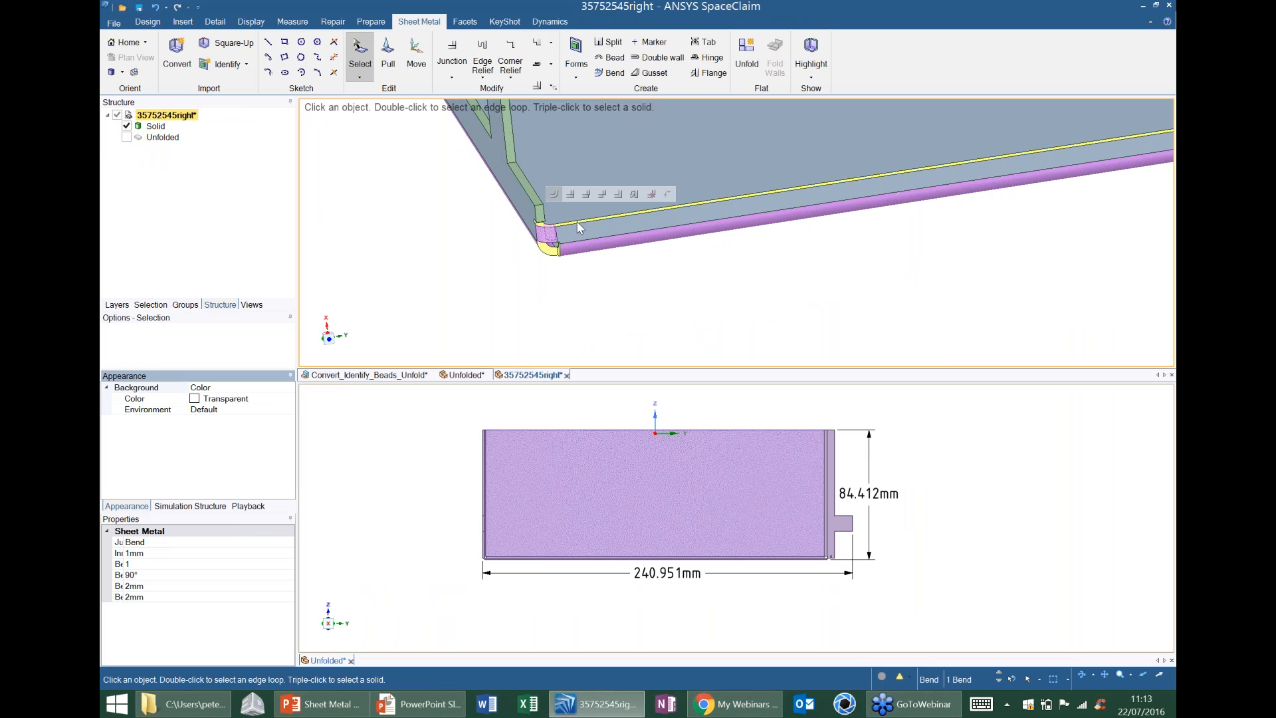
left_click(602, 194)
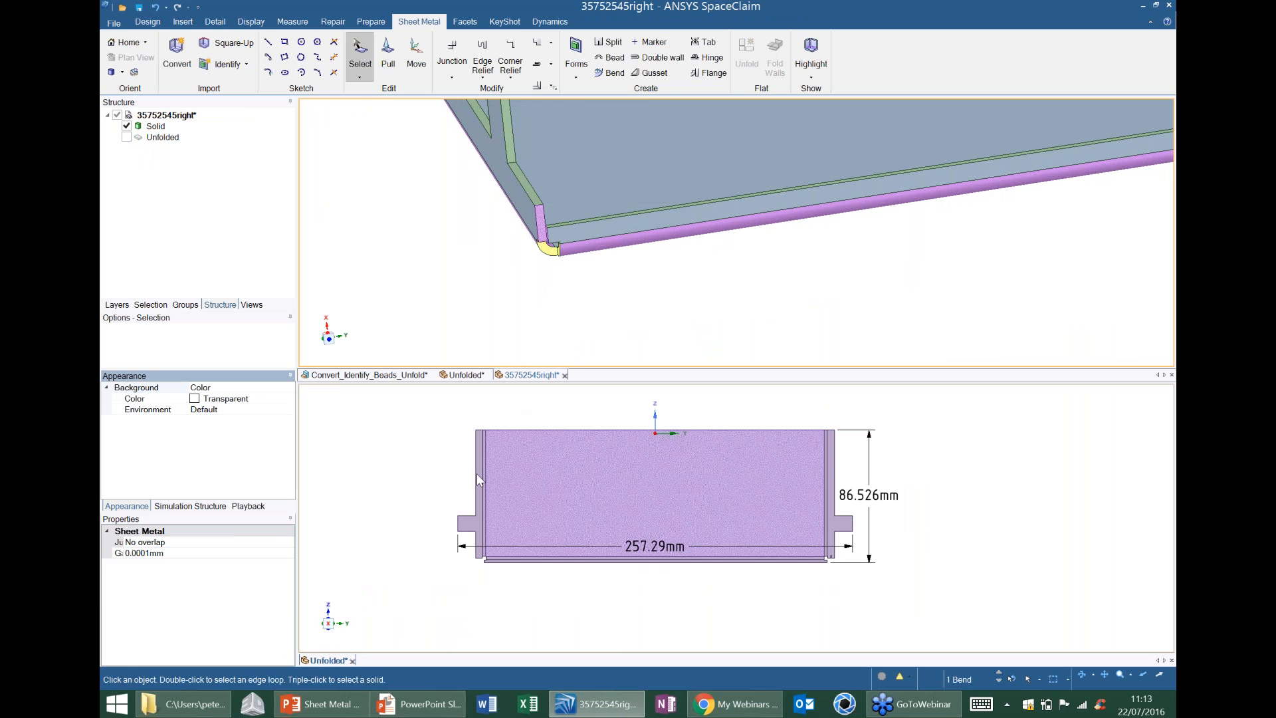
left_click(676, 295)
middle_click_drag(791, 255, 655, 295, "ctrl")
scroll(717, 279, "down", 1)
scroll(718, 294, "down", 3)
scroll(655, 302, "down", 1)
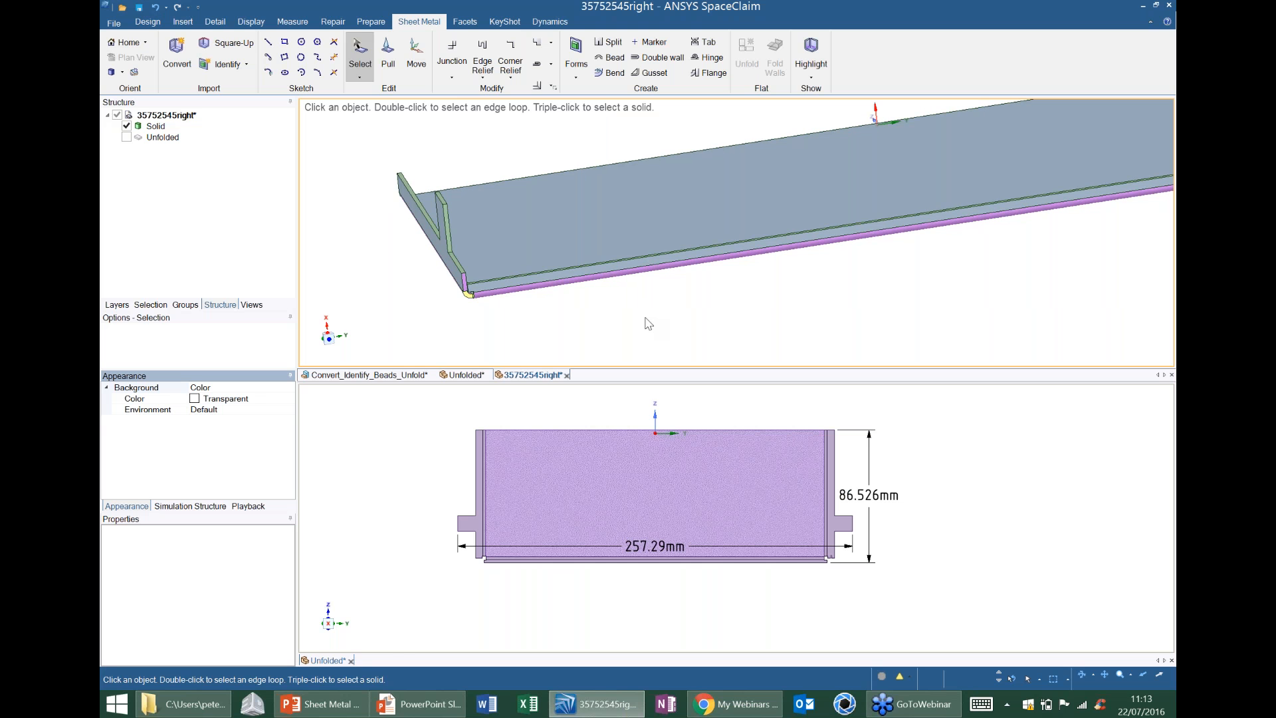
Switch to File Explorer and open no_rips.STEP from the Webinar SM folder in SpaceClaim.
left_click(199, 710)
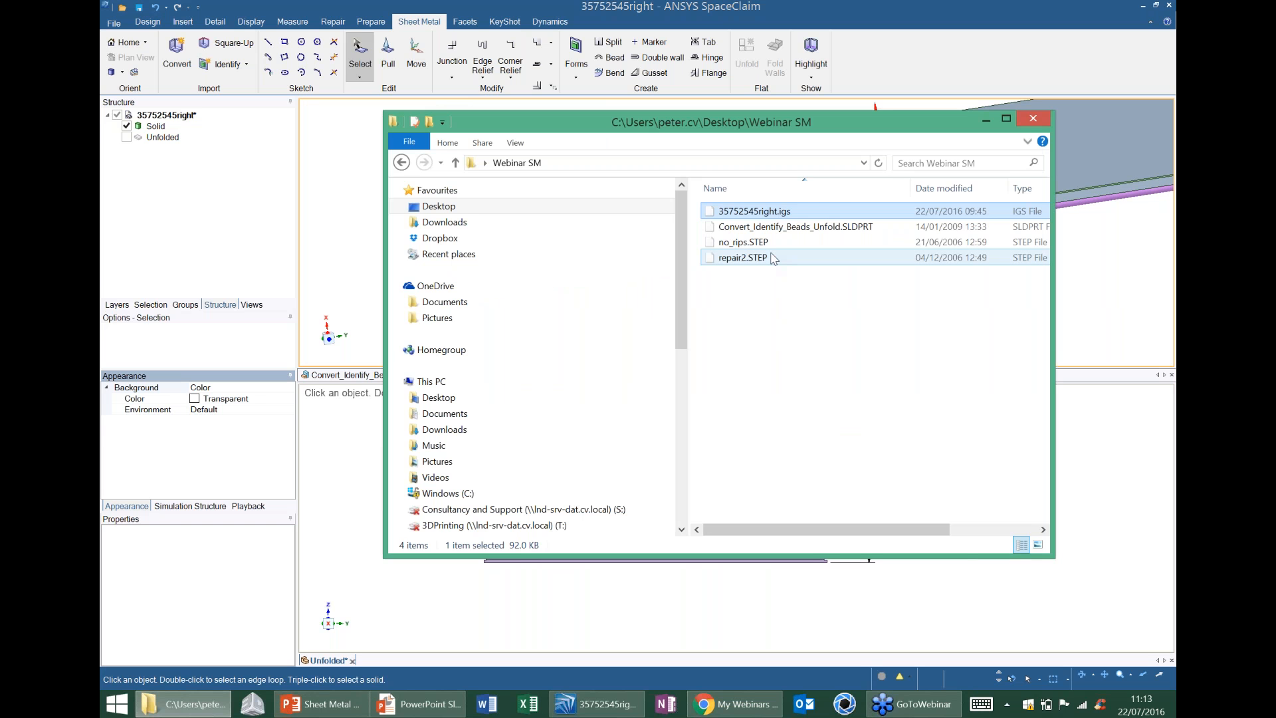
left_click(752, 244)
left_click_drag(751, 248, 904, 64)
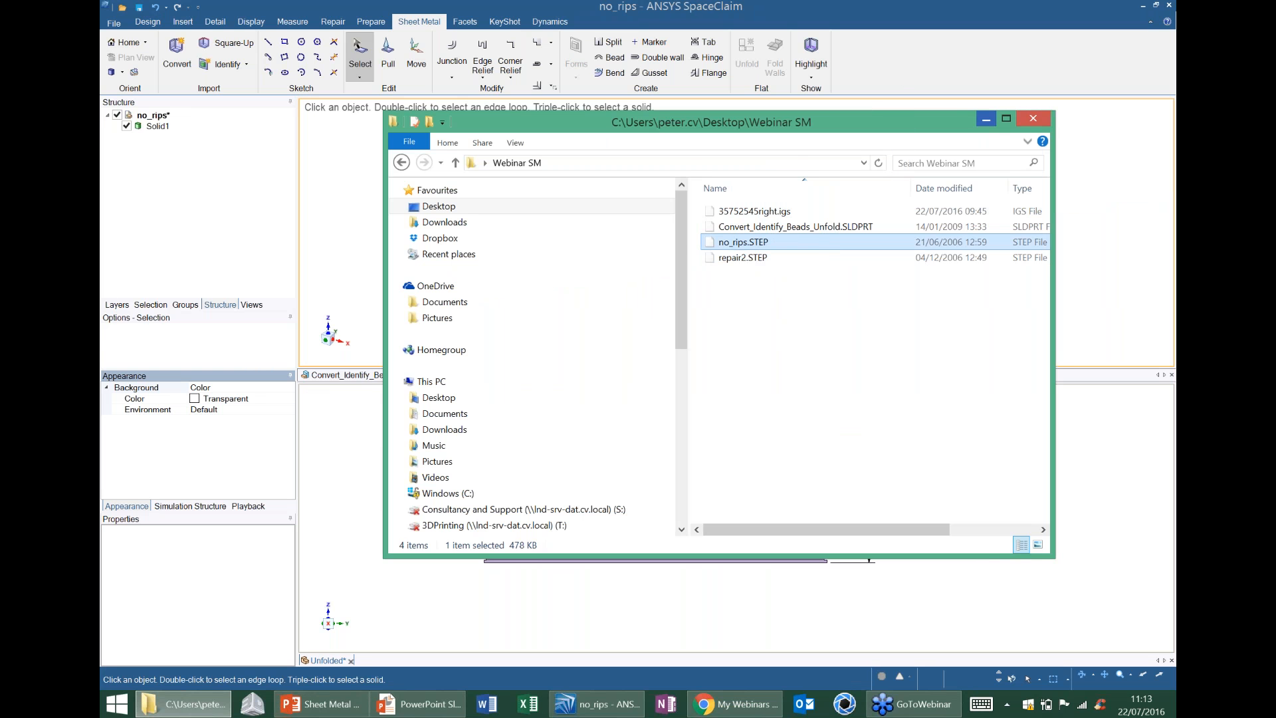
Put File Explorer away and close the lower flat pattern pane so the no_rips part fills the design window.
left_click(987, 121)
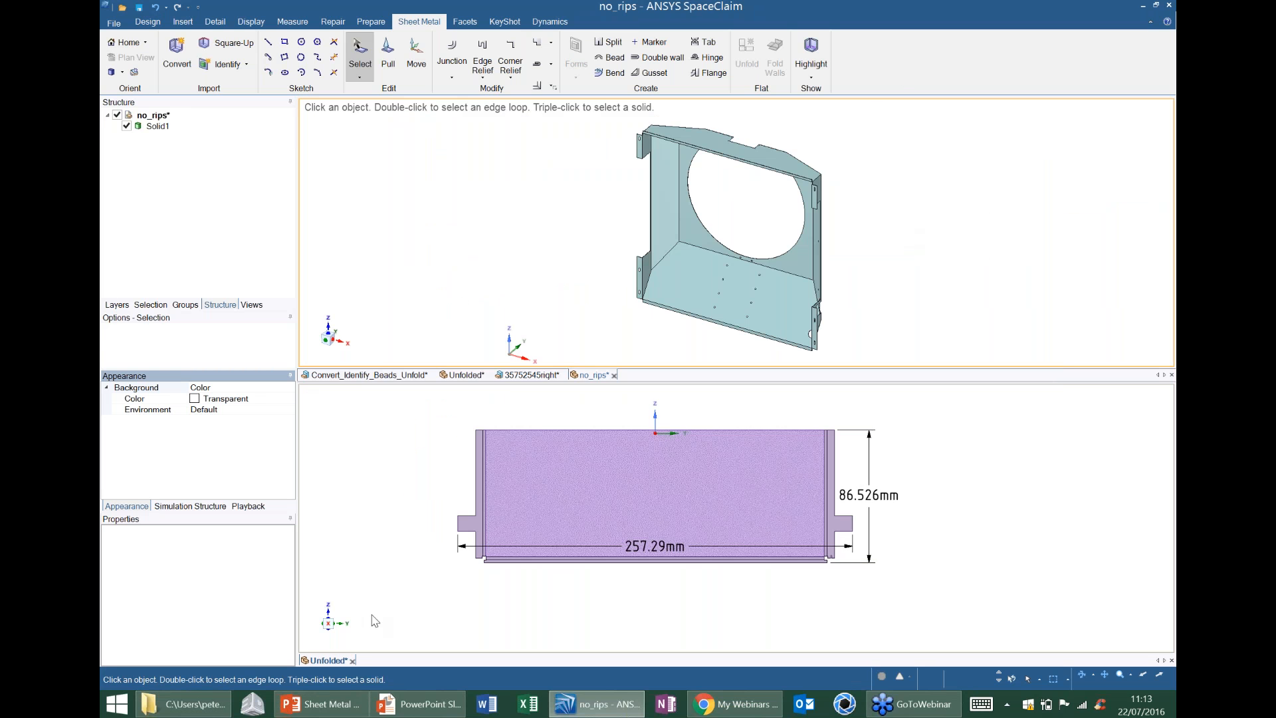
left_click(356, 657)
left_click(353, 660)
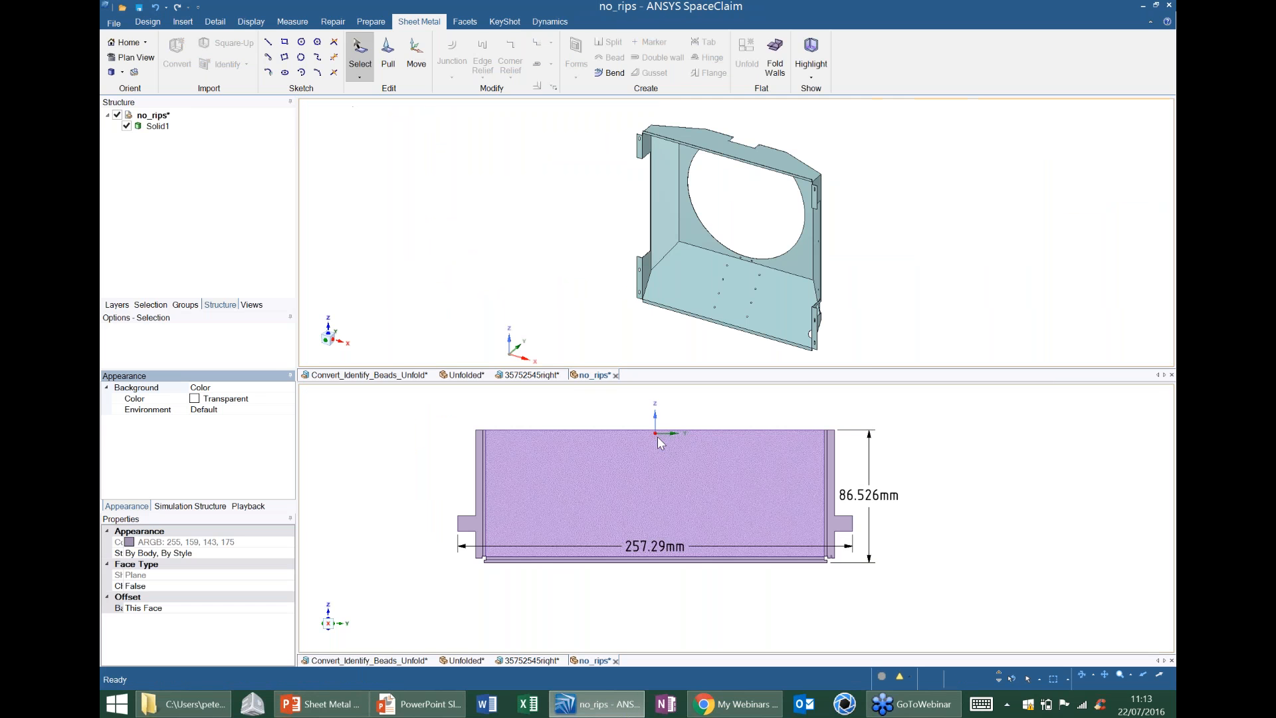
middle_click_drag(732, 546, 737, 648)
middle_click_drag(686, 252, 465, 346)
middle_click_drag(671, 353, 666, 364)
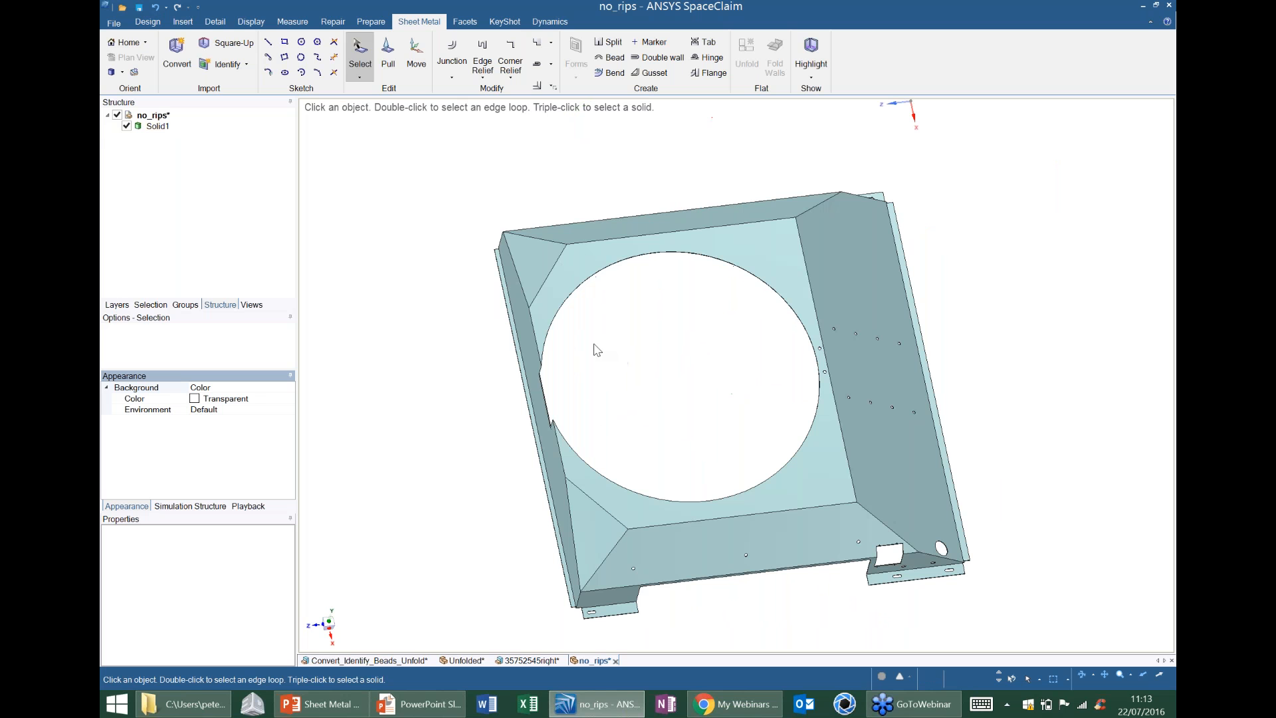
mouse_move(594, 344)
middle_mouse_down()
mouse_move(598, 290)
mouse_move(632, 290)
middle_mouse_up()
Convert the no_rips solid into a sheet metal part.
left_click(177, 54)
left_click(495, 241)
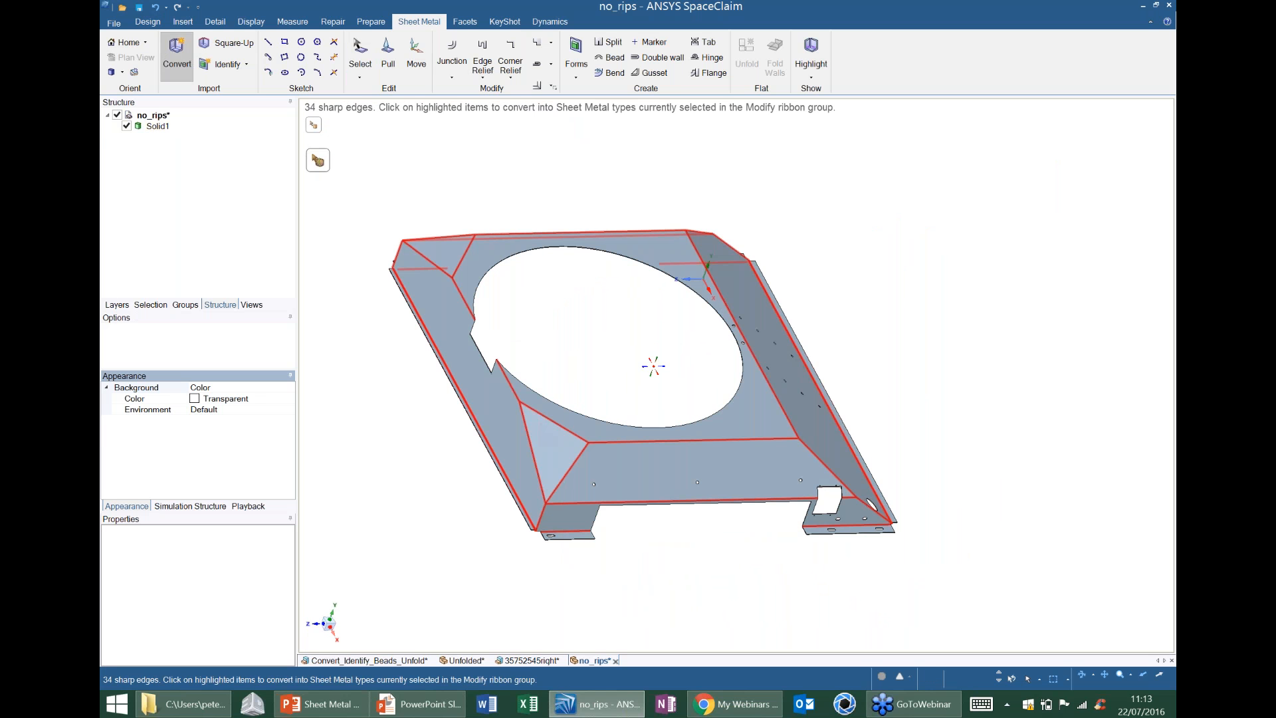
middle_click_drag(652, 365, 653, 366)
middle_click_drag(558, 355, 672, 399)
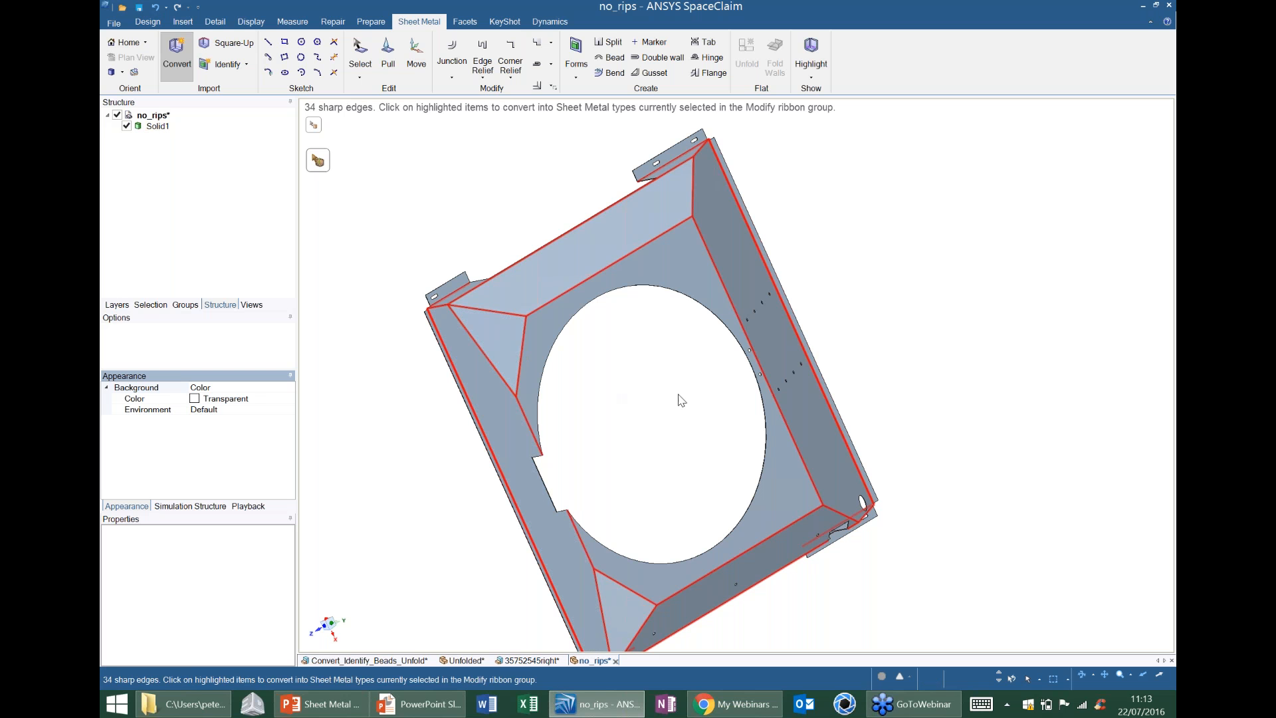
mouse_move(672, 428)
middle_mouse_down("shift")
mouse_move(634, 334)
mouse_move(539, 292)
mouse_move(543, 362)
middle_mouse_up("shift")
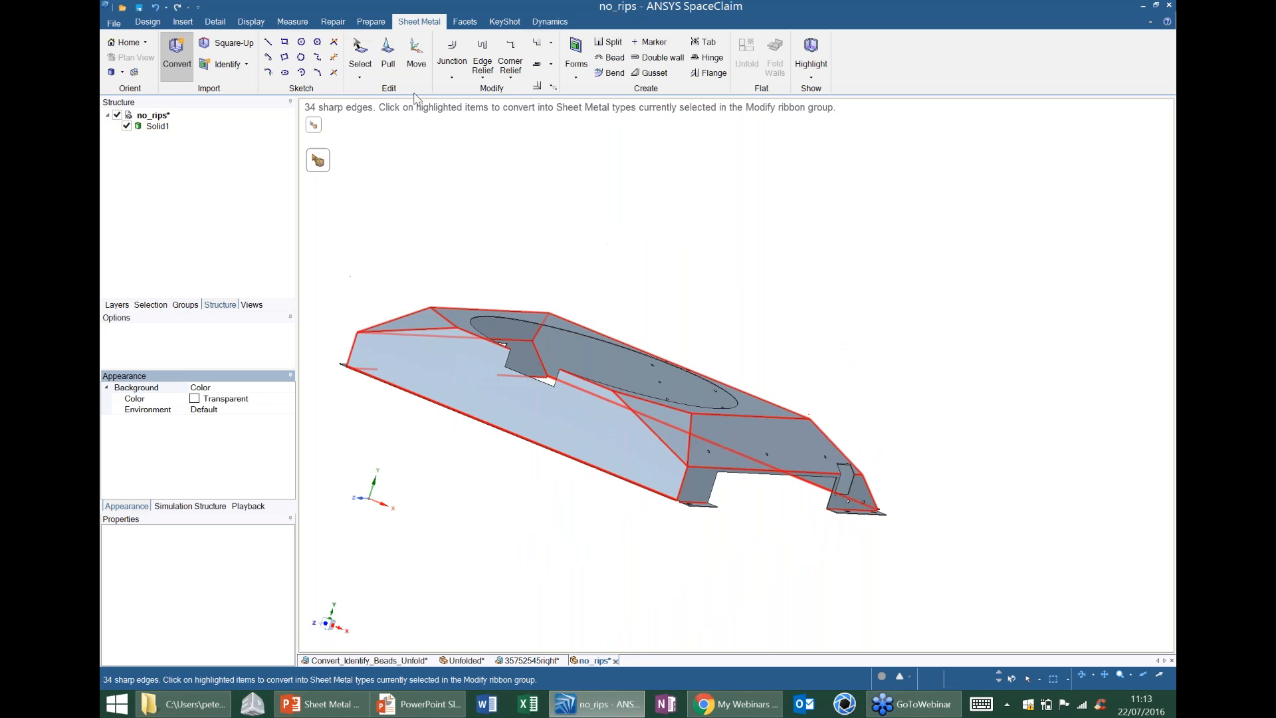
Assign no overlap junctions to the two slanted edges of the first triangular corner face and the short corner edge below them.
left_click(452, 77)
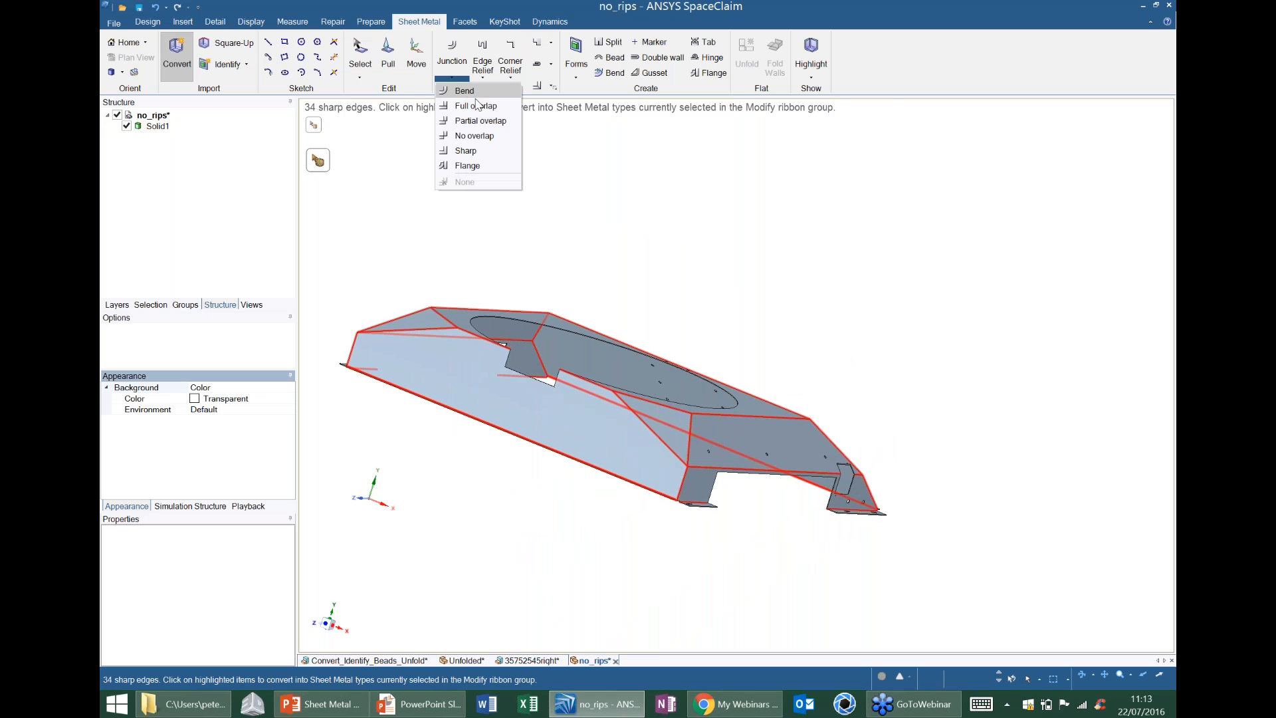
left_click(473, 135)
middle_click_drag(691, 438, 585, 373, "shift")
scroll(631, 313, "up", 2)
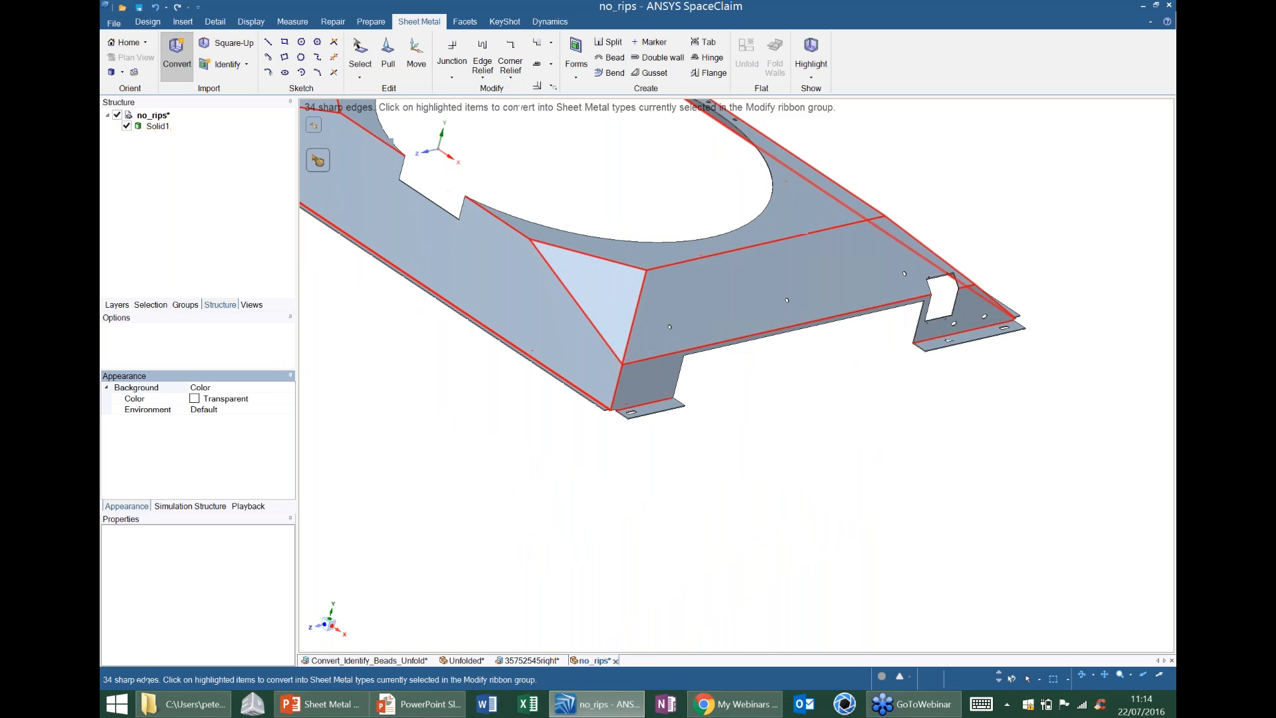
left_click(579, 311)
scroll(618, 407, "up", 5)
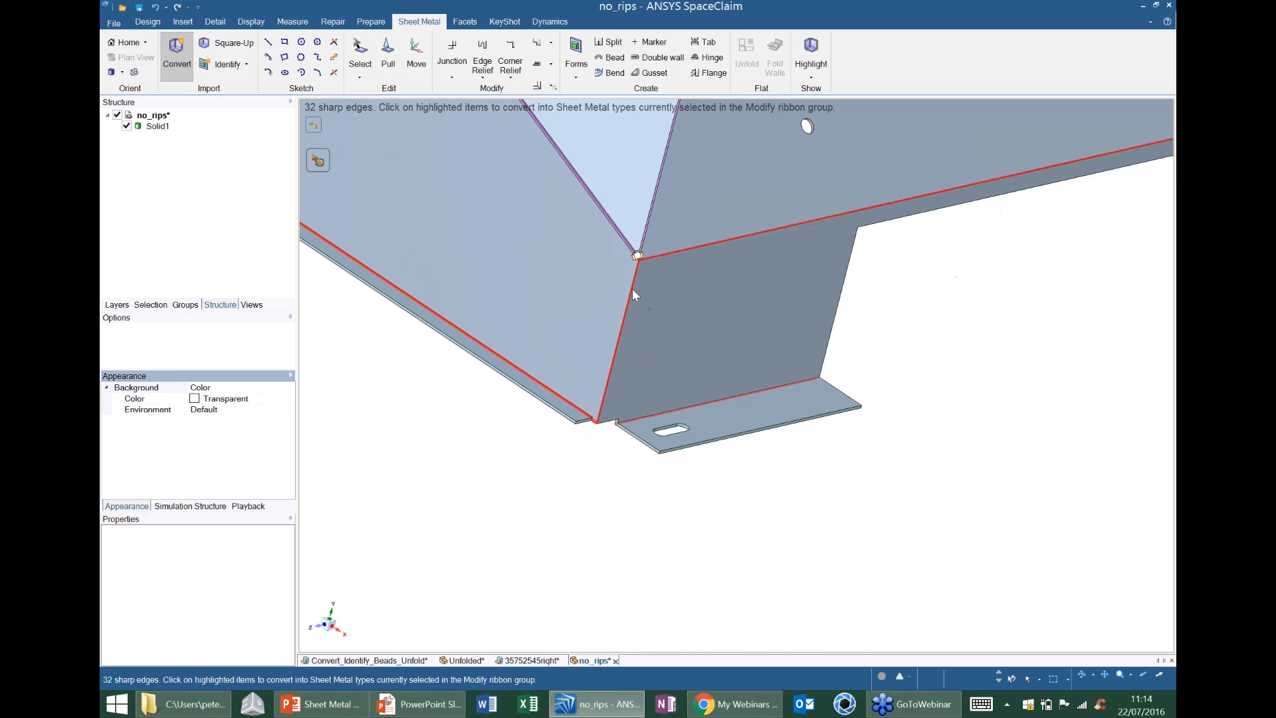
left_click(631, 285)
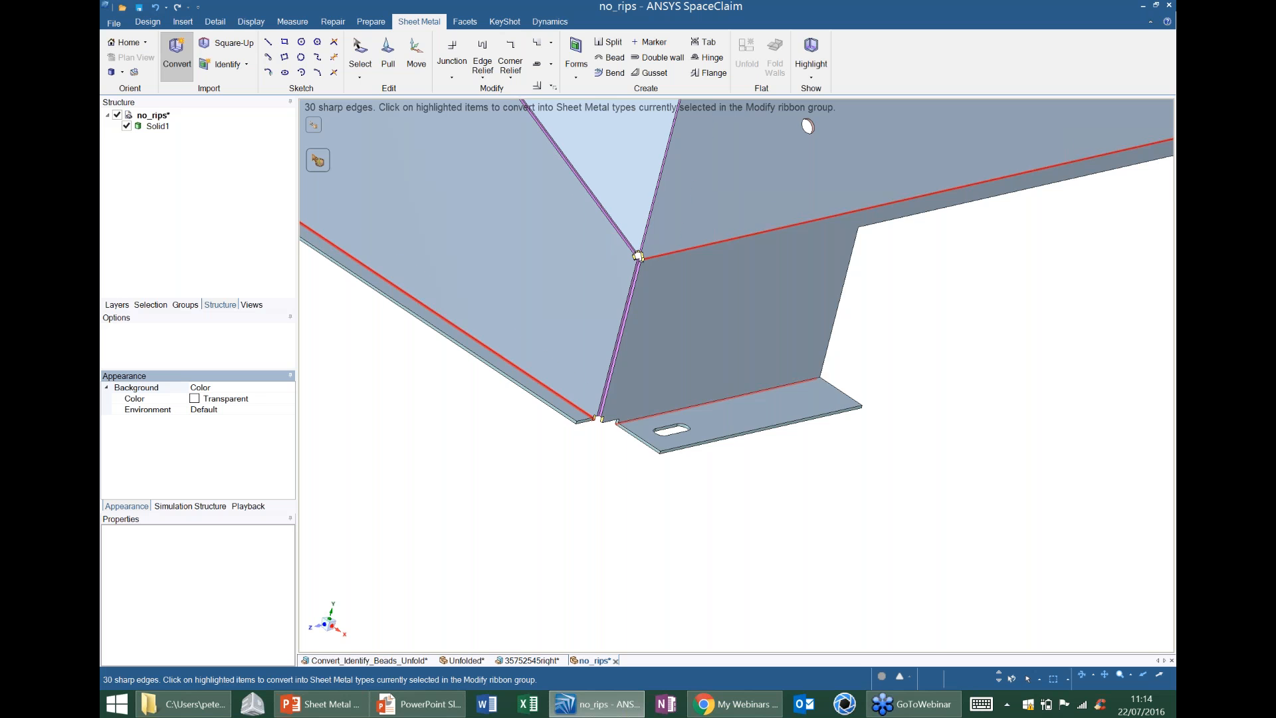
Apply no overlap junctions to both slanted edges of the second triangular corner face and the corner edge beneath it.
scroll(692, 306, "down", 5)
middle_click_drag(625, 166, 685, 214, "shift")
middle_click_drag(598, 233, 639, 232)
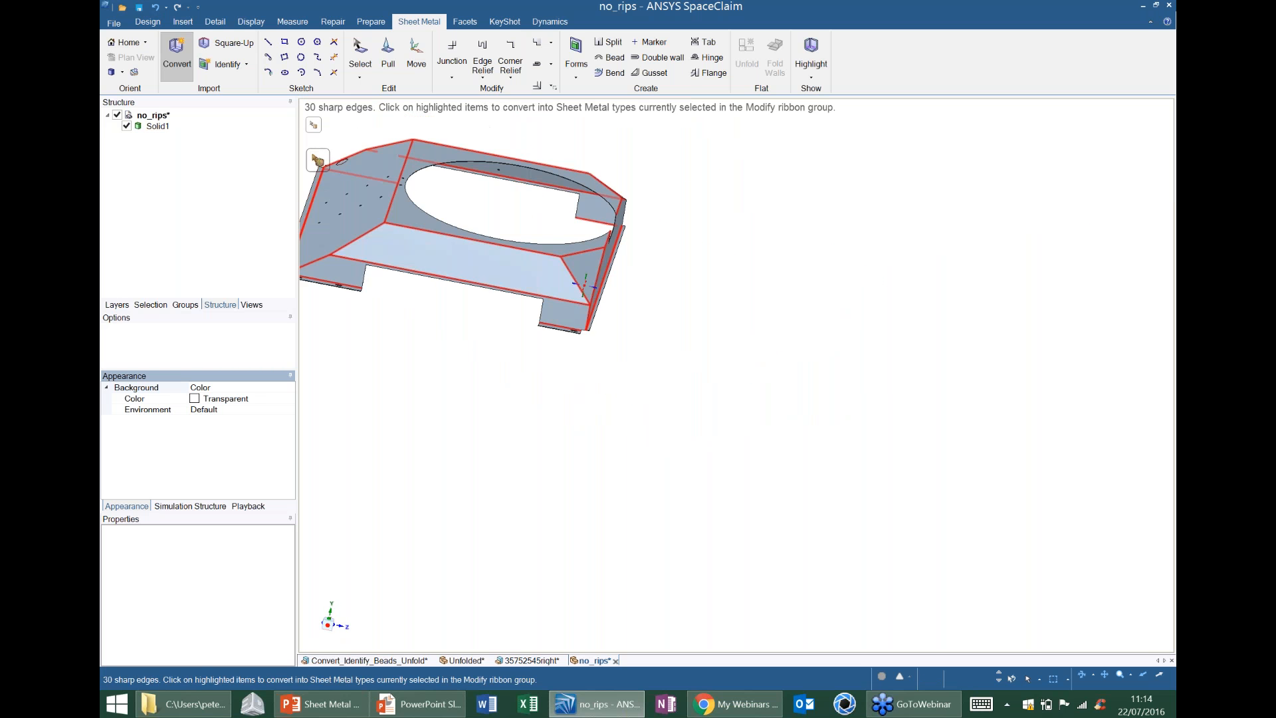
middle_click_drag(583, 286, 575, 271)
scroll(576, 271, "up", 4)
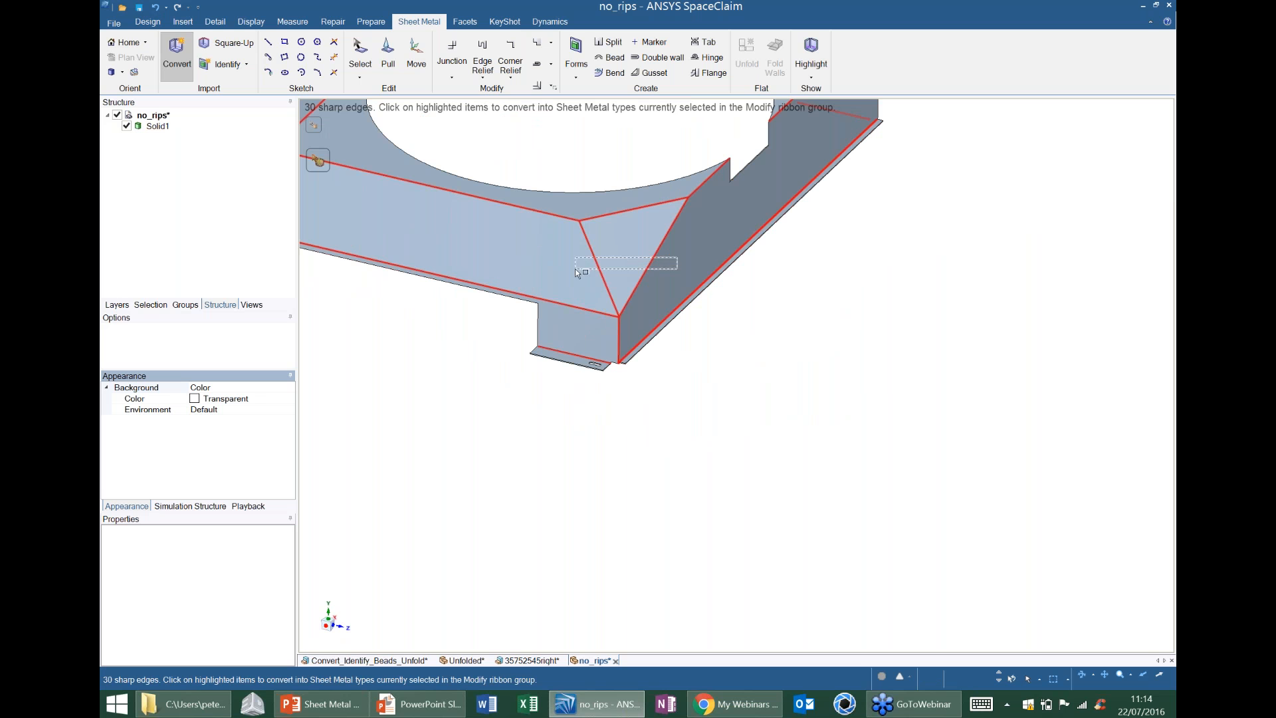
left_click_drag(677, 258, 576, 269)
left_click(619, 342)
Apply no overlap junctions to the upper and lower corner edges at both ends of the large wall with the small holes.
middle_click_drag(673, 352, 727, 377, "shift")
left_click(728, 377)
left_click(674, 446)
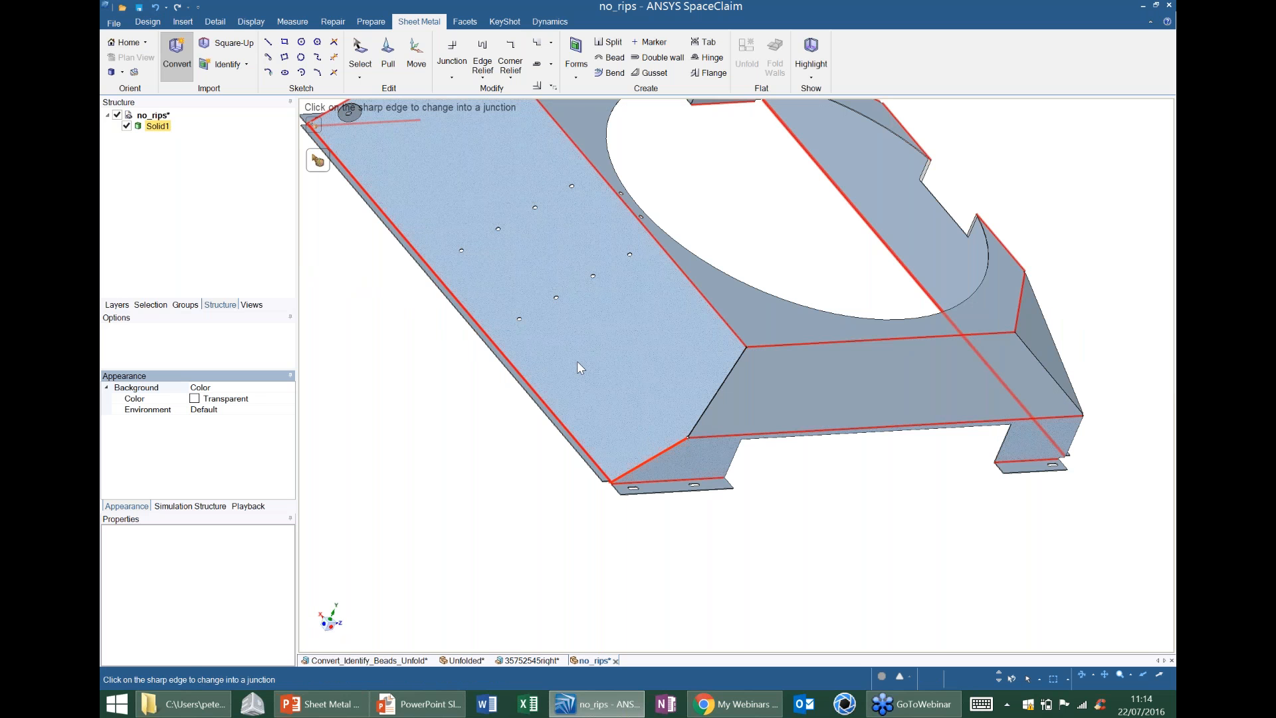
middle_click_drag(454, 170, 545, 329)
left_click(545, 329)
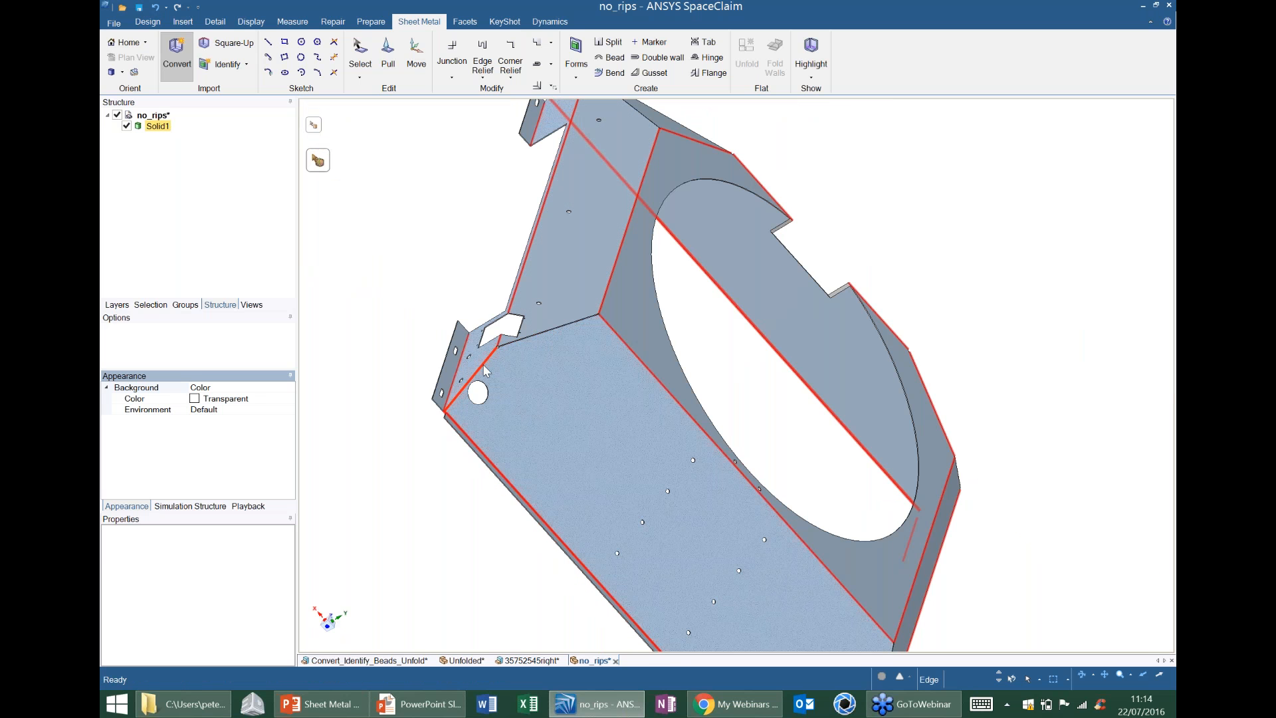
left_click(495, 367)
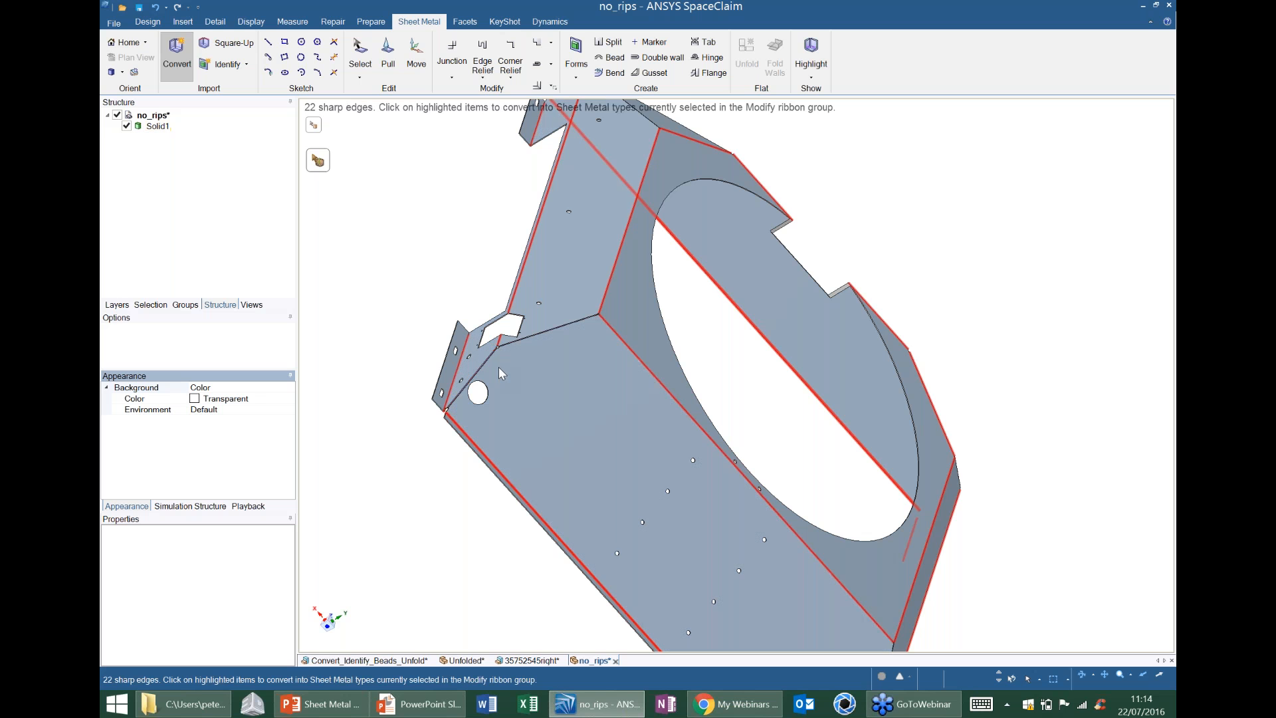
Change the junction type to Bend and apply it to all remaining sharp edges of the part at once.
middle_click_drag(498, 365, 476, 364, "shift")
scroll(601, 412, "down", 5)
middle_click_drag(625, 398, 704, 289)
middle_click_drag(565, 286, 625, 290)
scroll(607, 278, "up", 3)
left_click(459, 76)
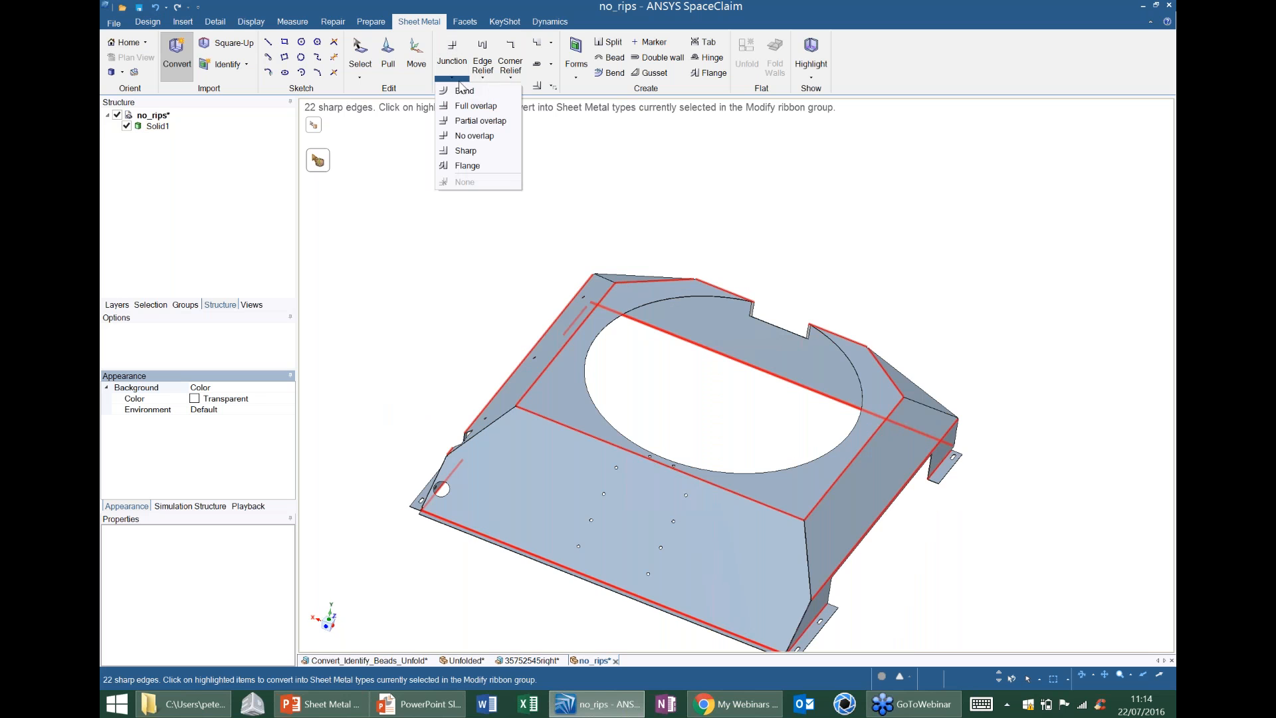
left_click(466, 87)
middle_click_drag(732, 277, 714, 214, "shift")
scroll(735, 244, "down", 3)
left_click_drag(476, 169, 925, 486)
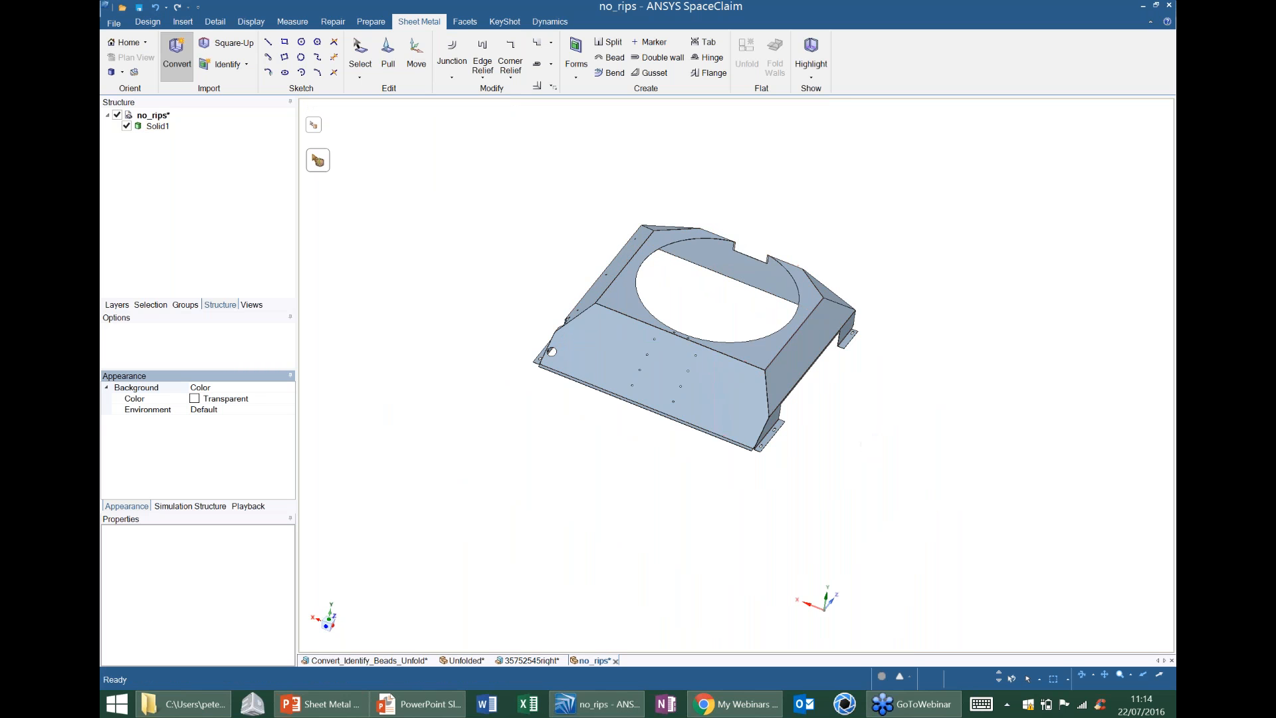
Finish converting and unfold the part from the flat face surrounding the large circular opening.
middle_click_drag(579, 324, 691, 200, "ctrl")
key("z")
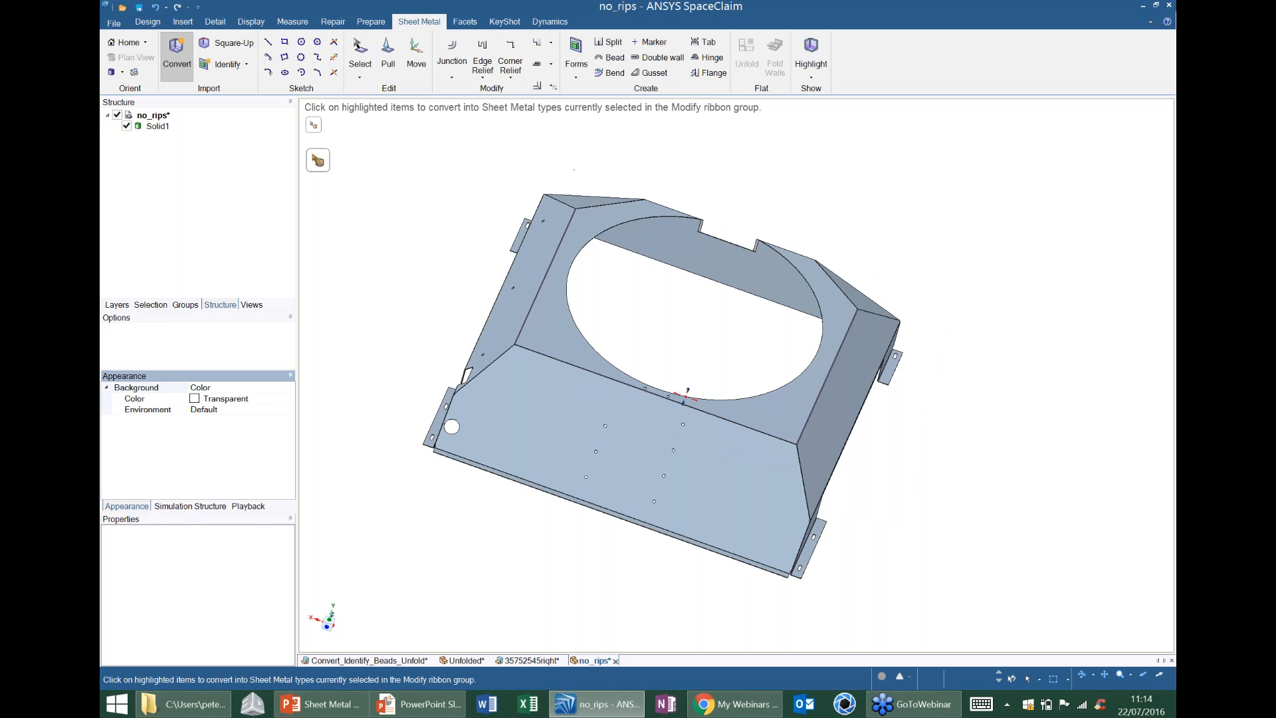
left_click(359, 51)
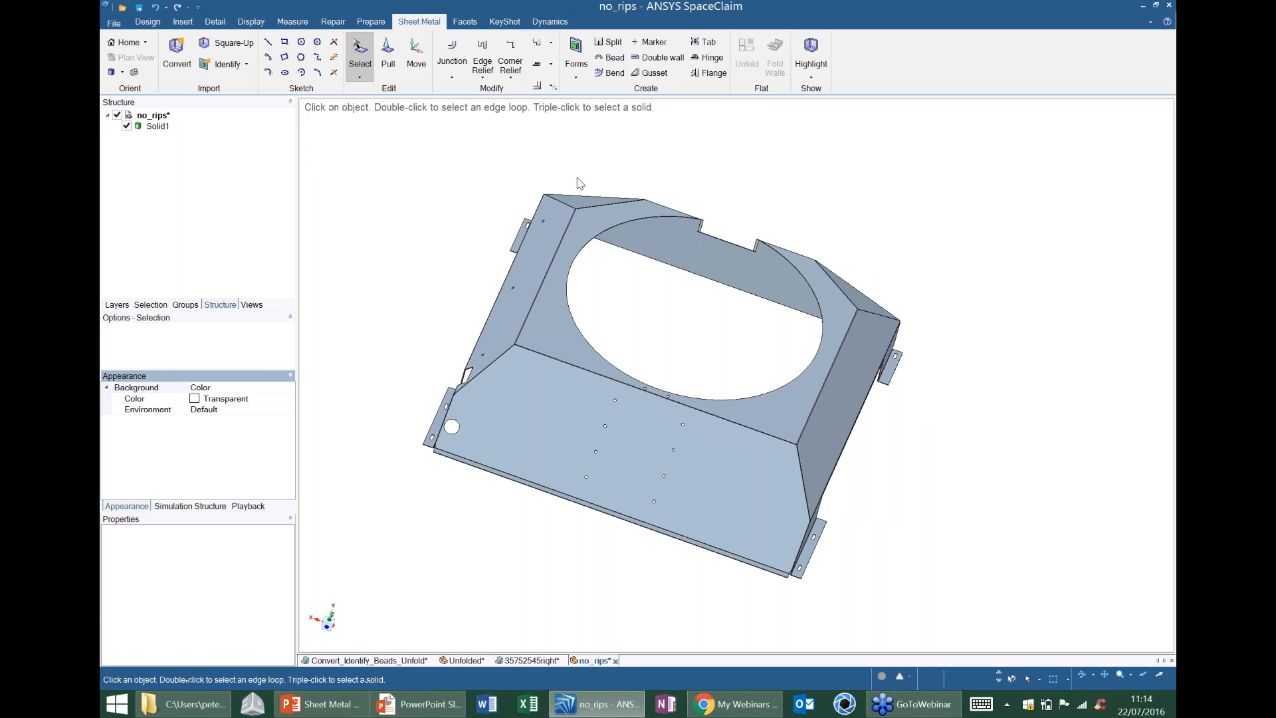
left_click(589, 214)
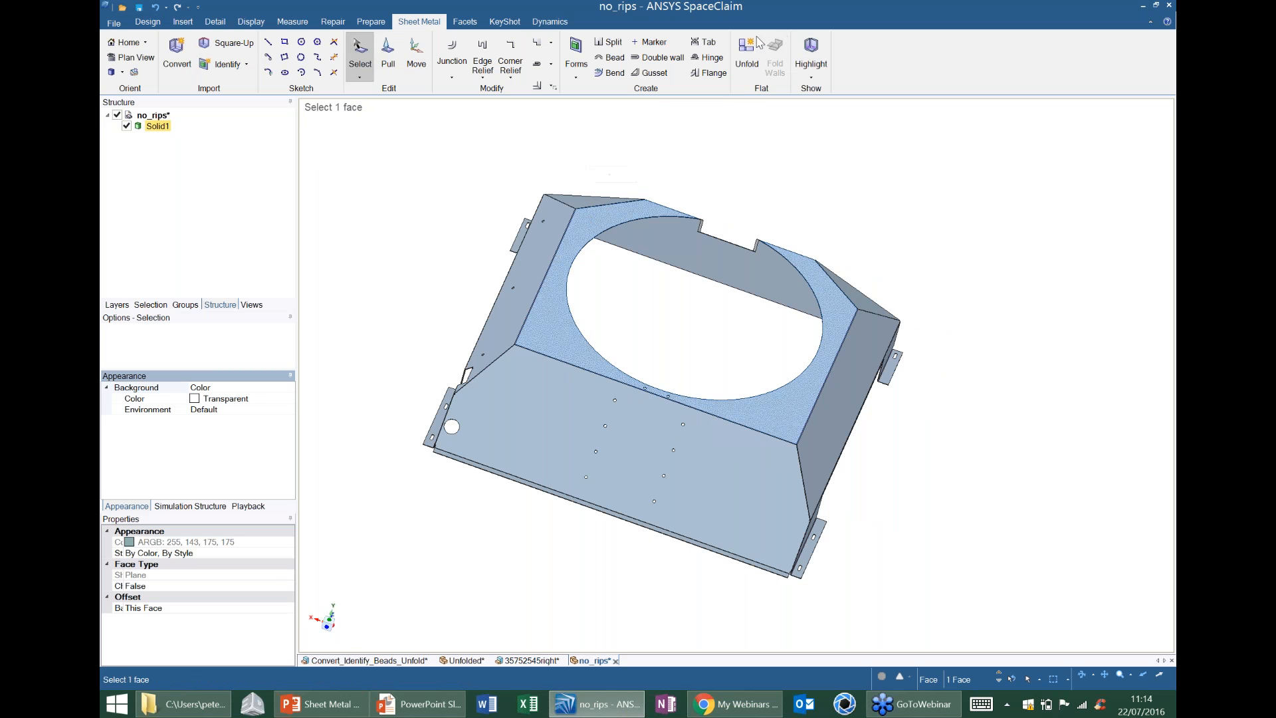
left_click(747, 53)
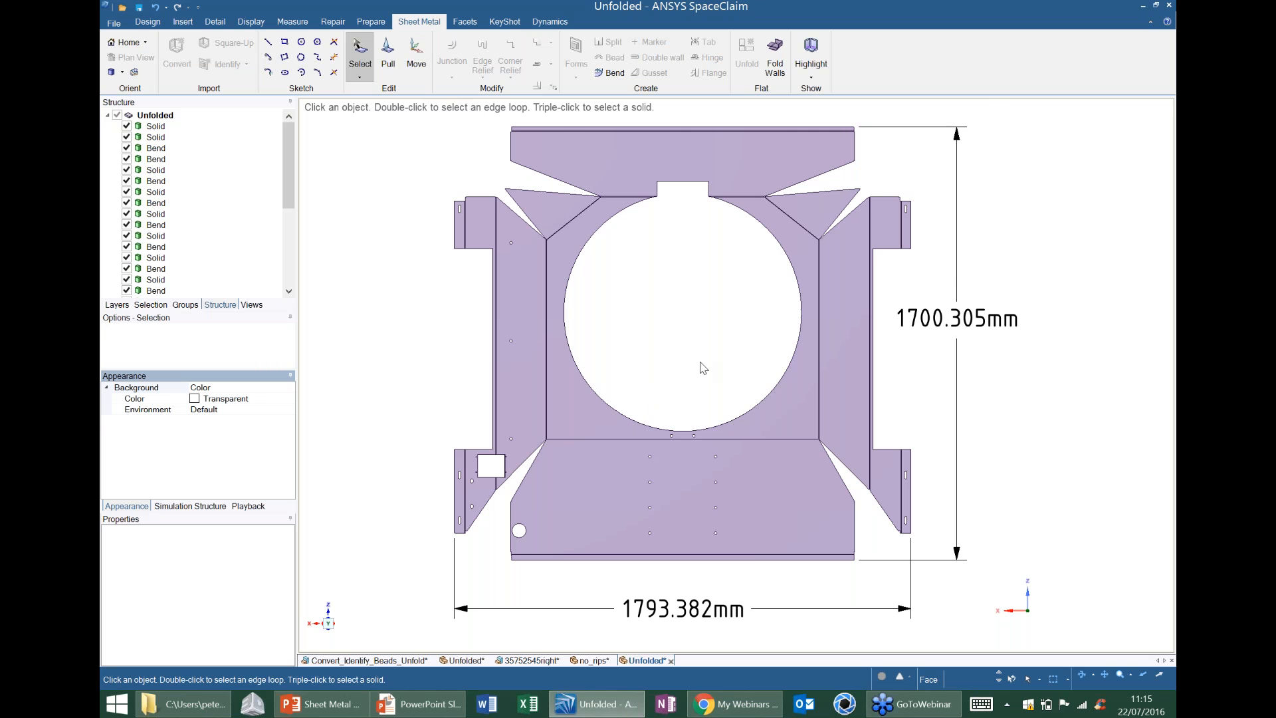
Examine the corner reliefs and the gaps between neighbouring walls in the flat pattern, at the square cutout and the triangular corner flap.
middle_click_drag(539, 465, 570, 432, "shift")
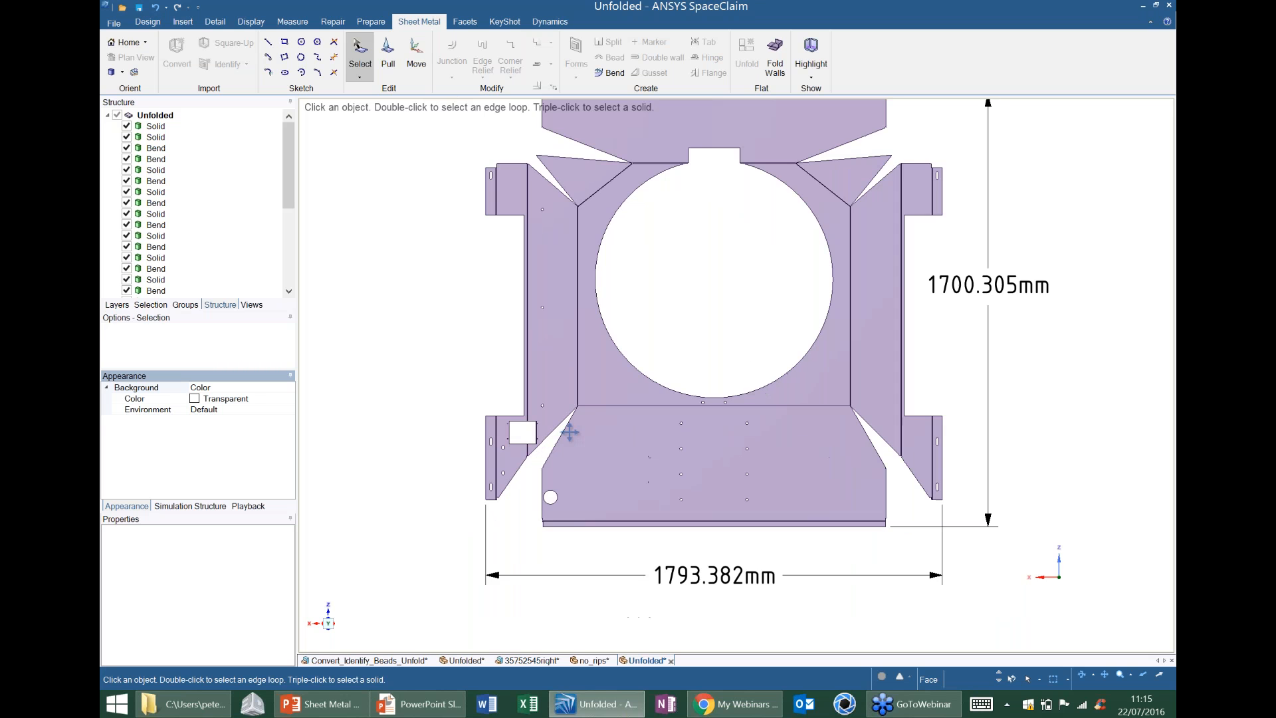
scroll(570, 432, "up", 4)
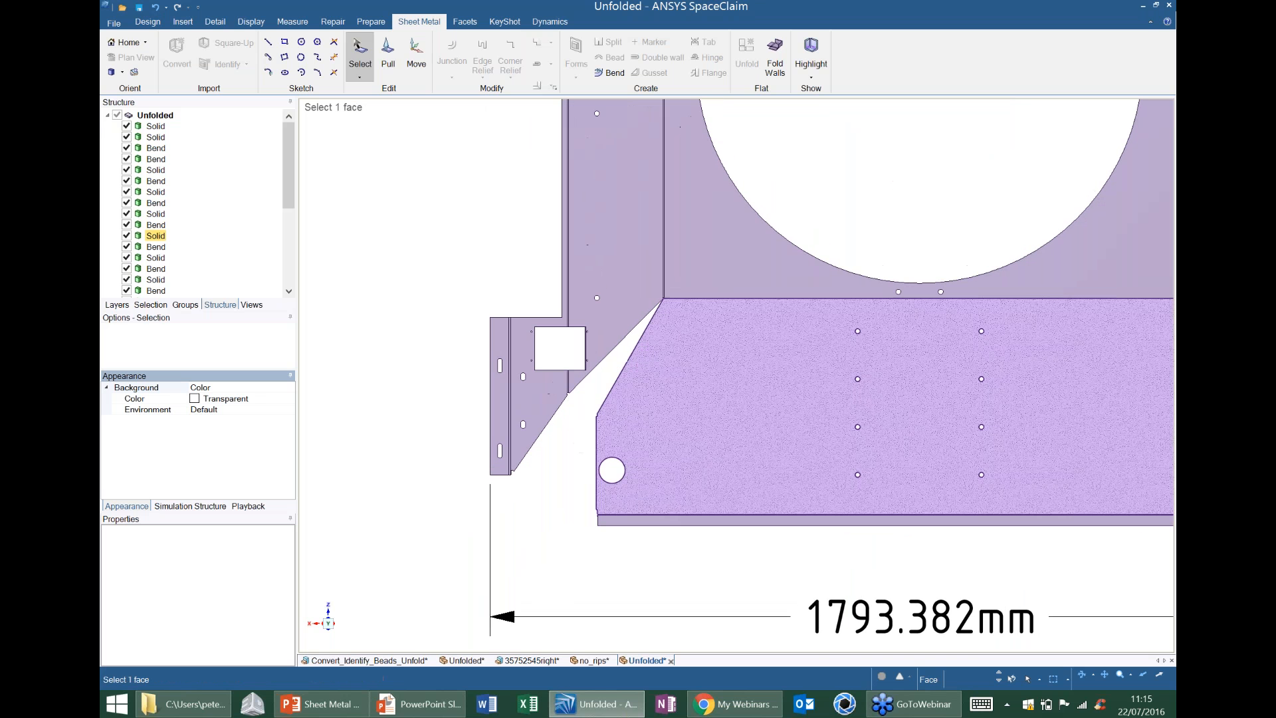
scroll(573, 422, "up", 5)
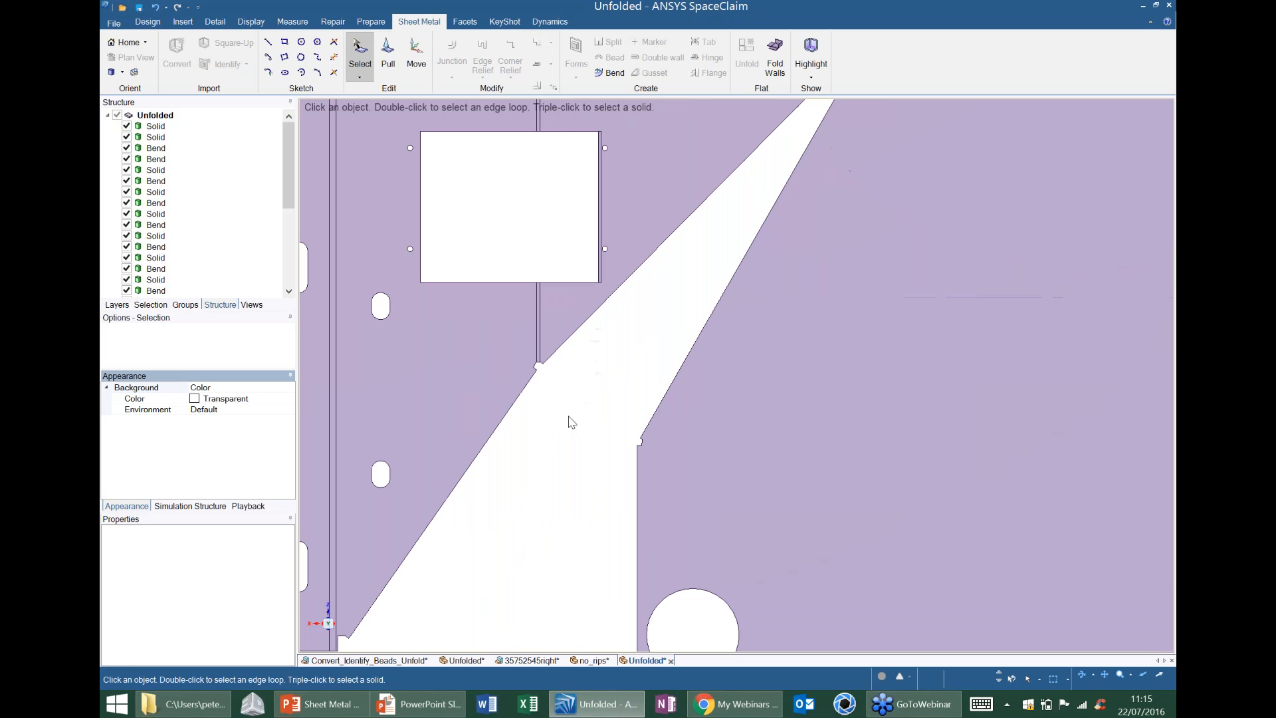
scroll(560, 359, "up", 1)
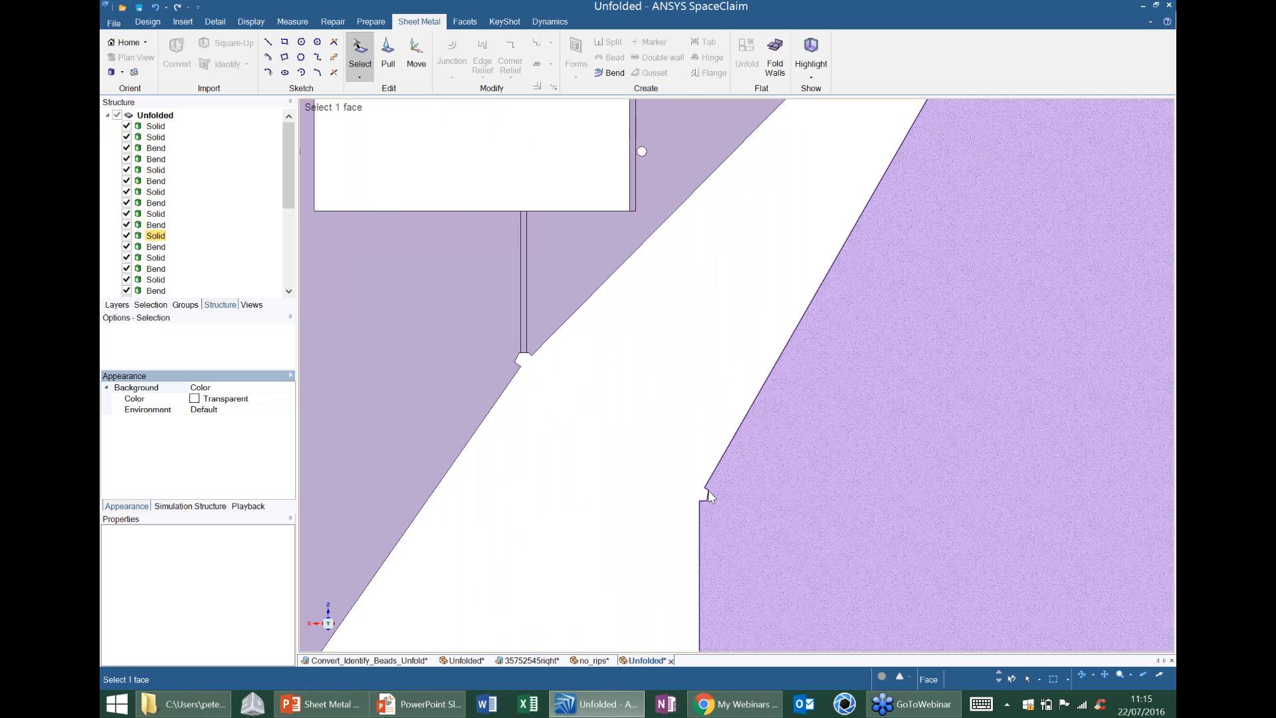
scroll(710, 496, "down", 6)
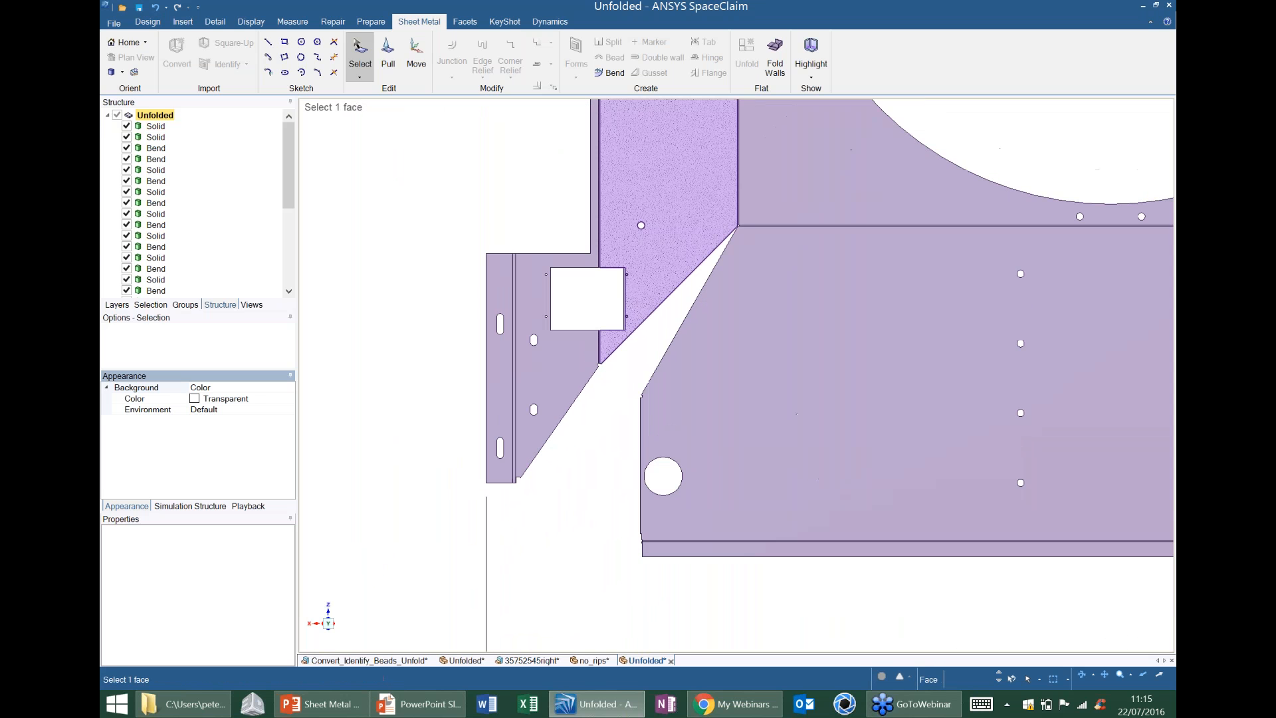
middle_click_drag(692, 253, 632, 559, "shift")
middle_click_drag(724, 354, 698, 641, "shift")
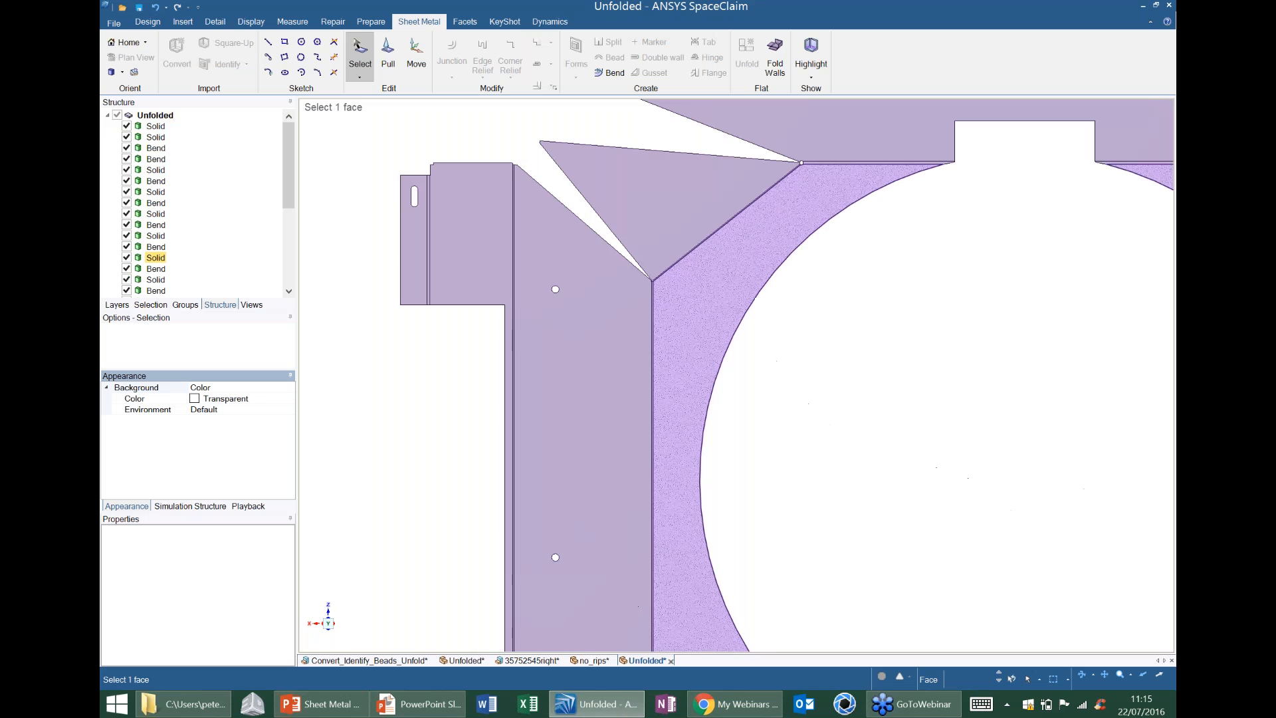
middle_click_drag(598, 299, 669, 448, "shift")
scroll(586, 318, "up", 3)
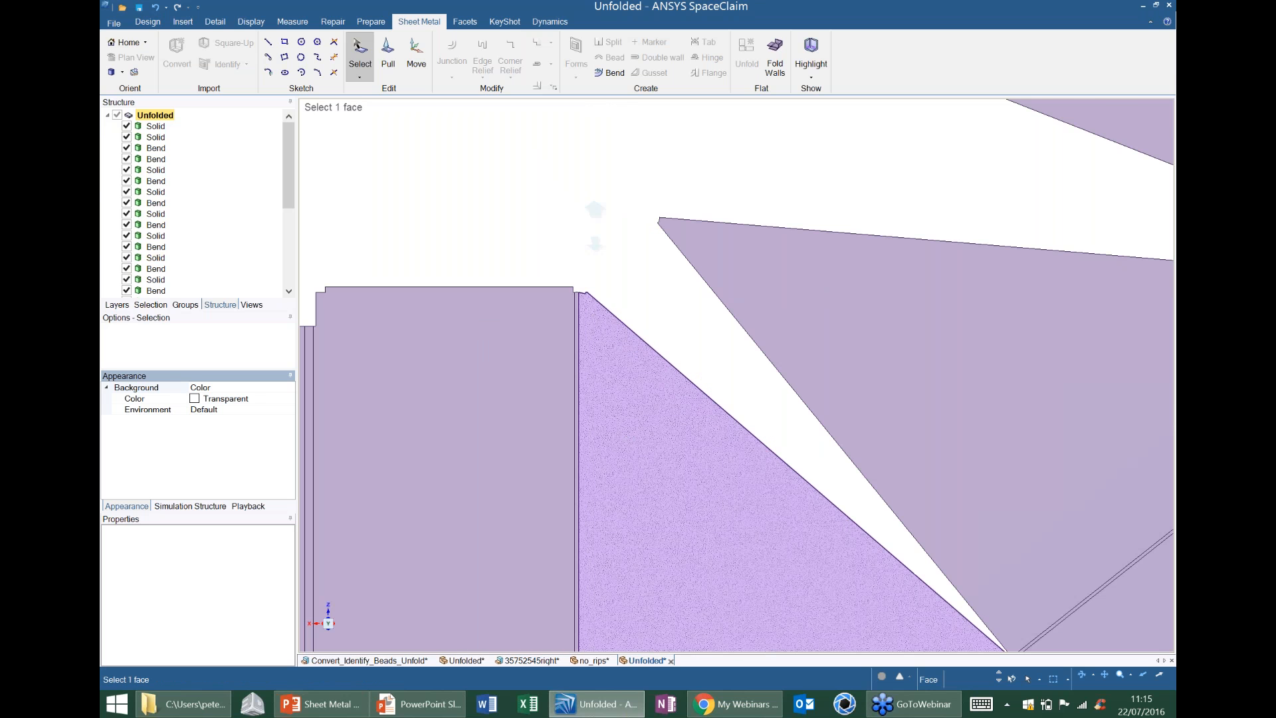
scroll(591, 219, "down", 3)
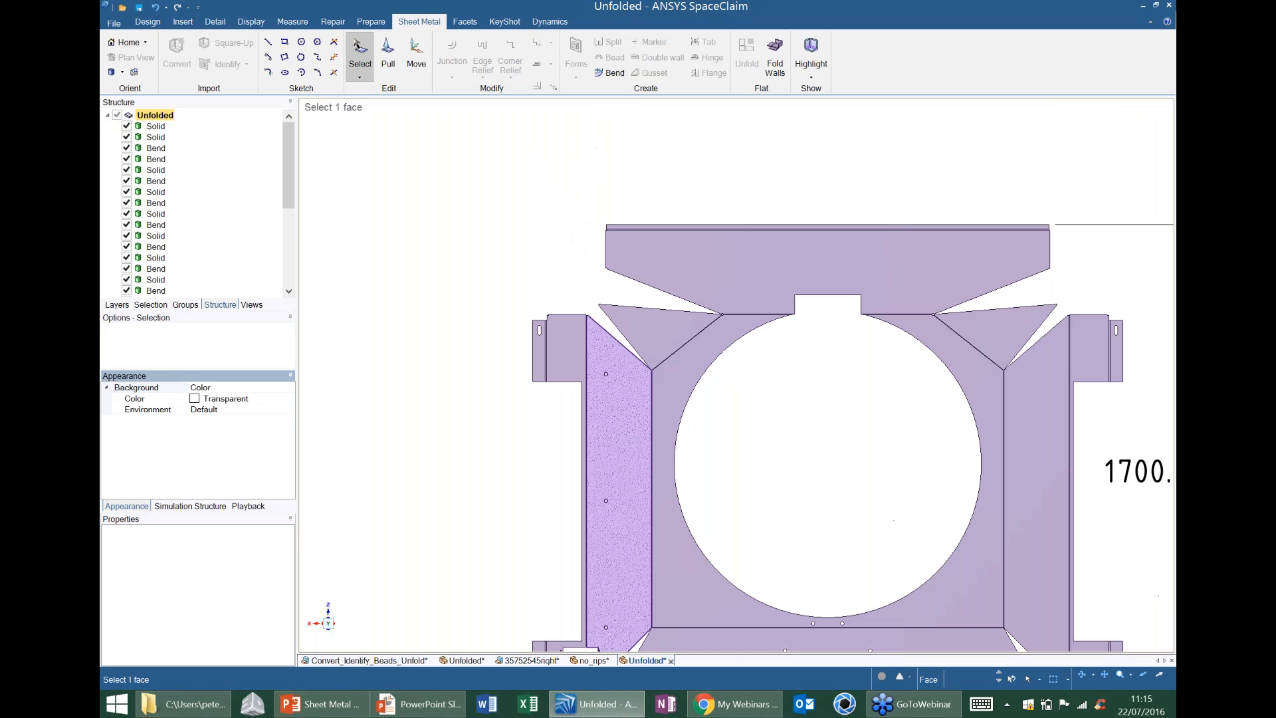
Return to the folded no_rips document and suspend sheet metal on its top-level component.
left_click(596, 660)
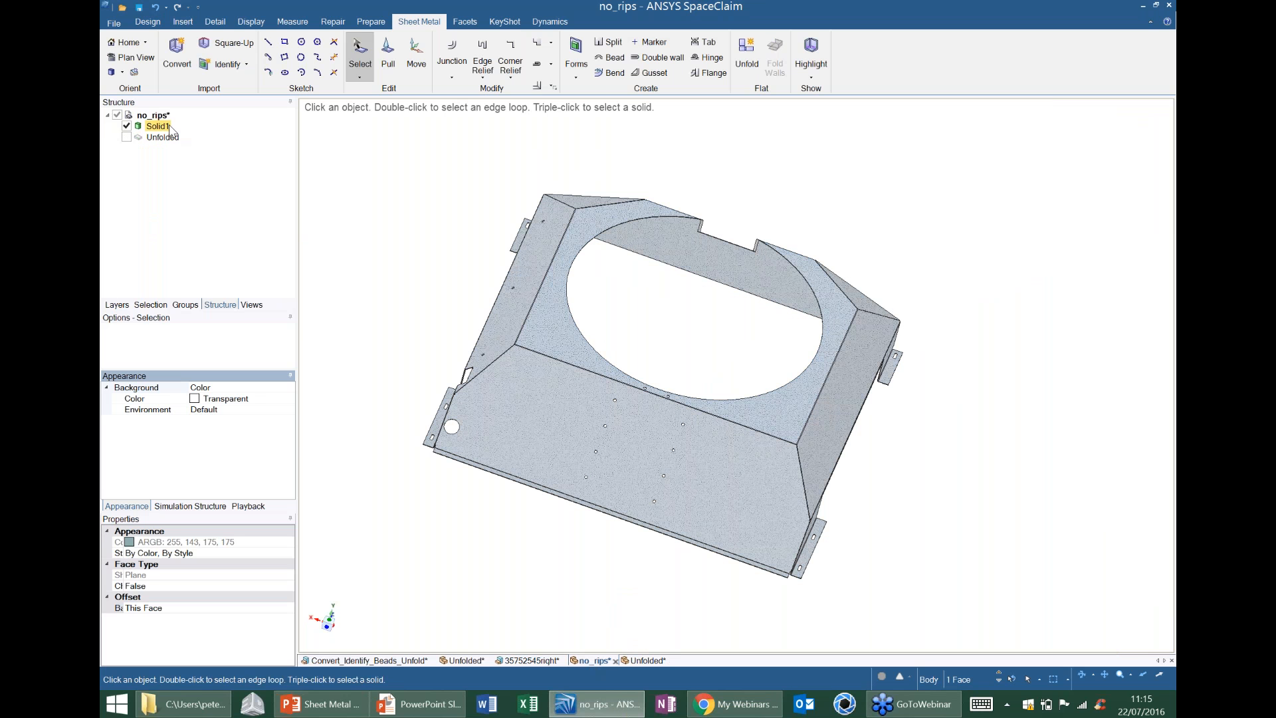
left_click(153, 115)
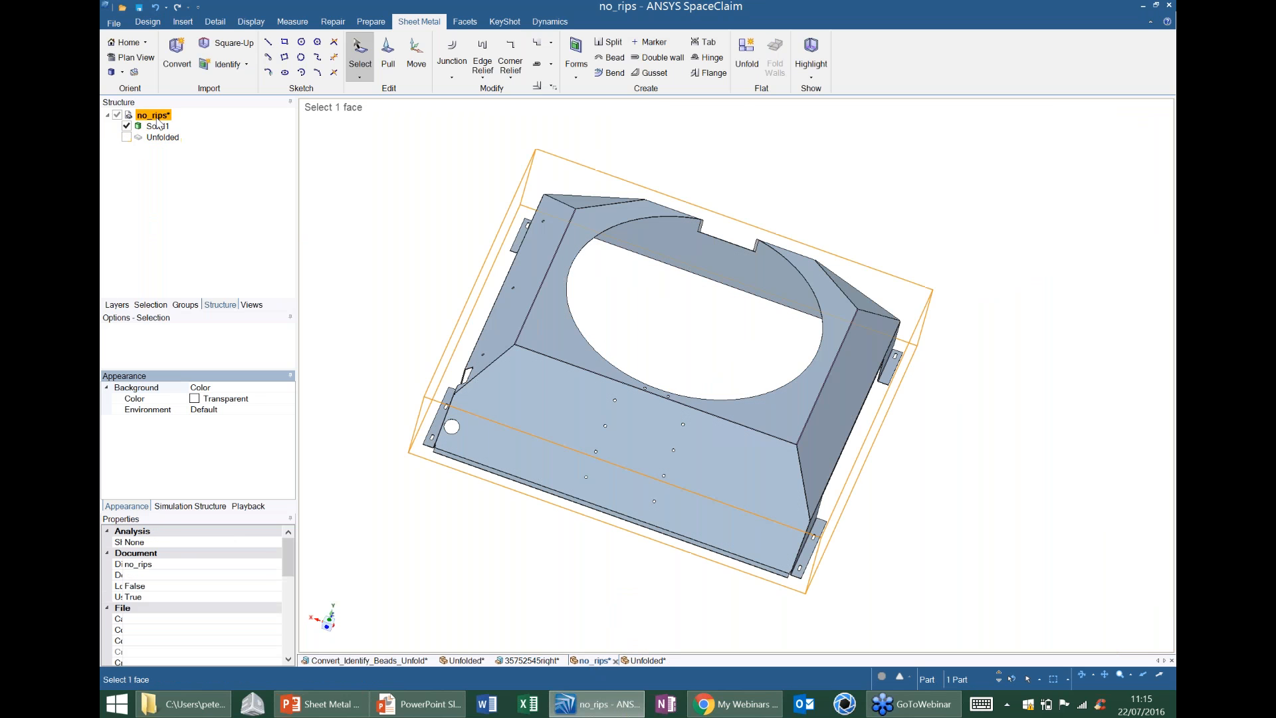
right_click(158, 119)
left_click(234, 159)
Fill the small notch faces on the large wall and flange side of the corner relief near the large round hole.
middle_click_drag(457, 336, 540, 444)
left_click(476, 452)
scroll(476, 452, "up", 5)
scroll(339, 425, "up", 3)
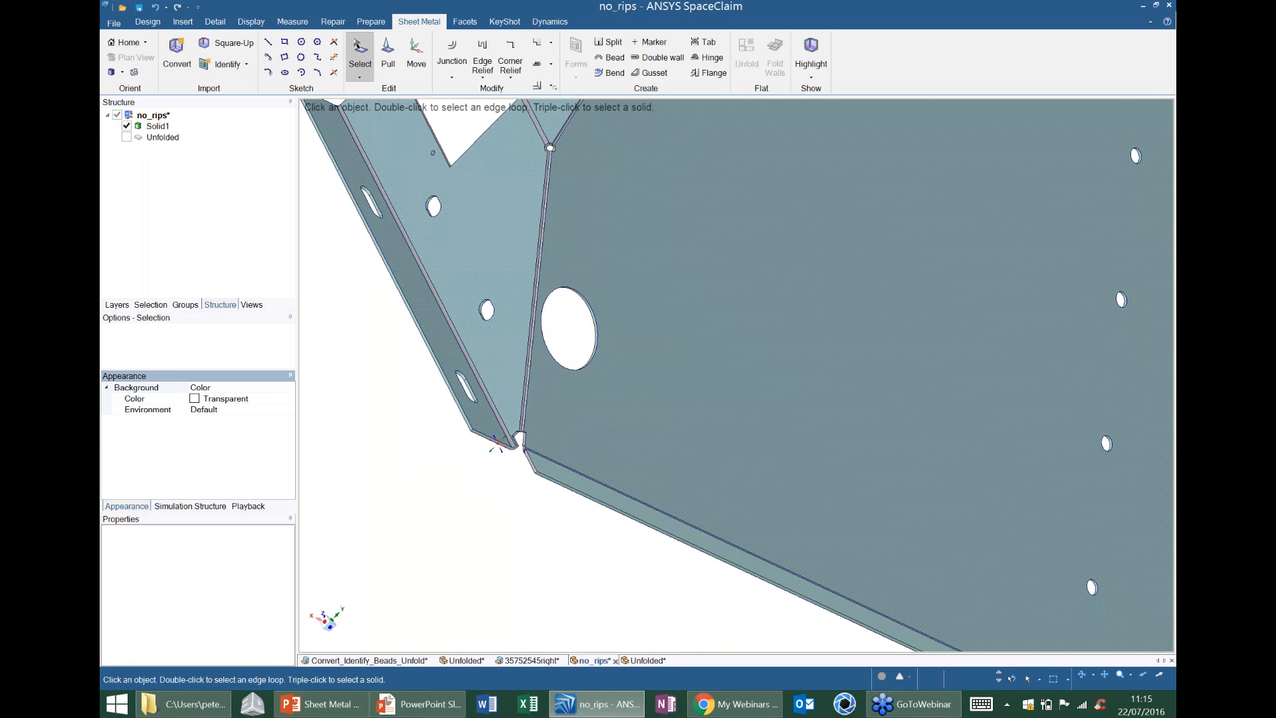
scroll(525, 457, "up", 5)
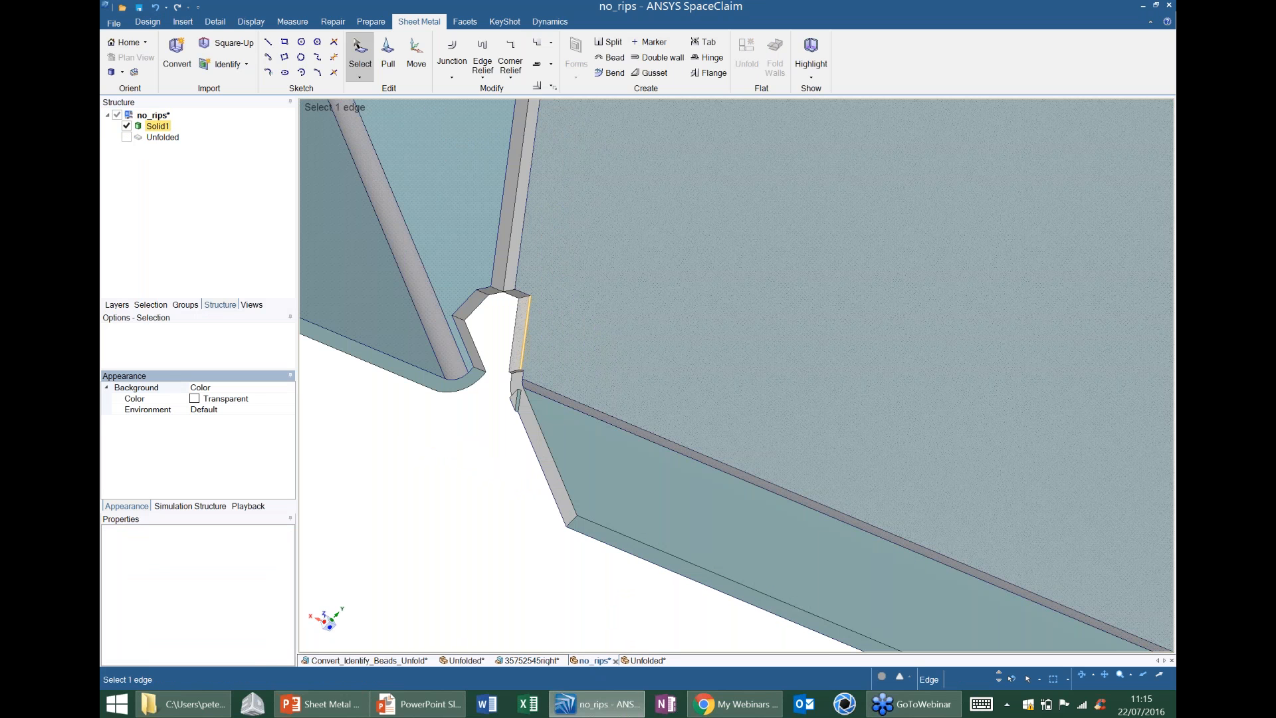
mouse_move(485, 301)
middle_mouse_down()
mouse_move(452, 334)
mouse_move(492, 332)
mouse_move(505, 312)
middle_mouse_up()
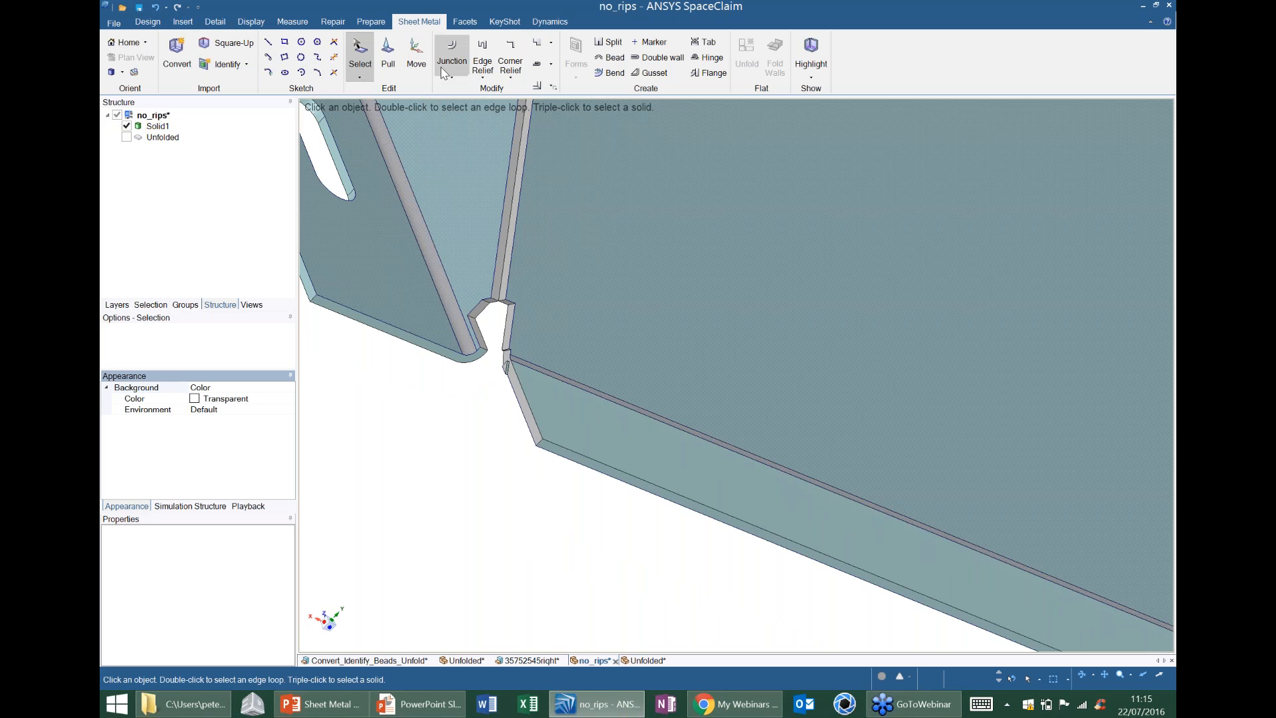
left_click(147, 23)
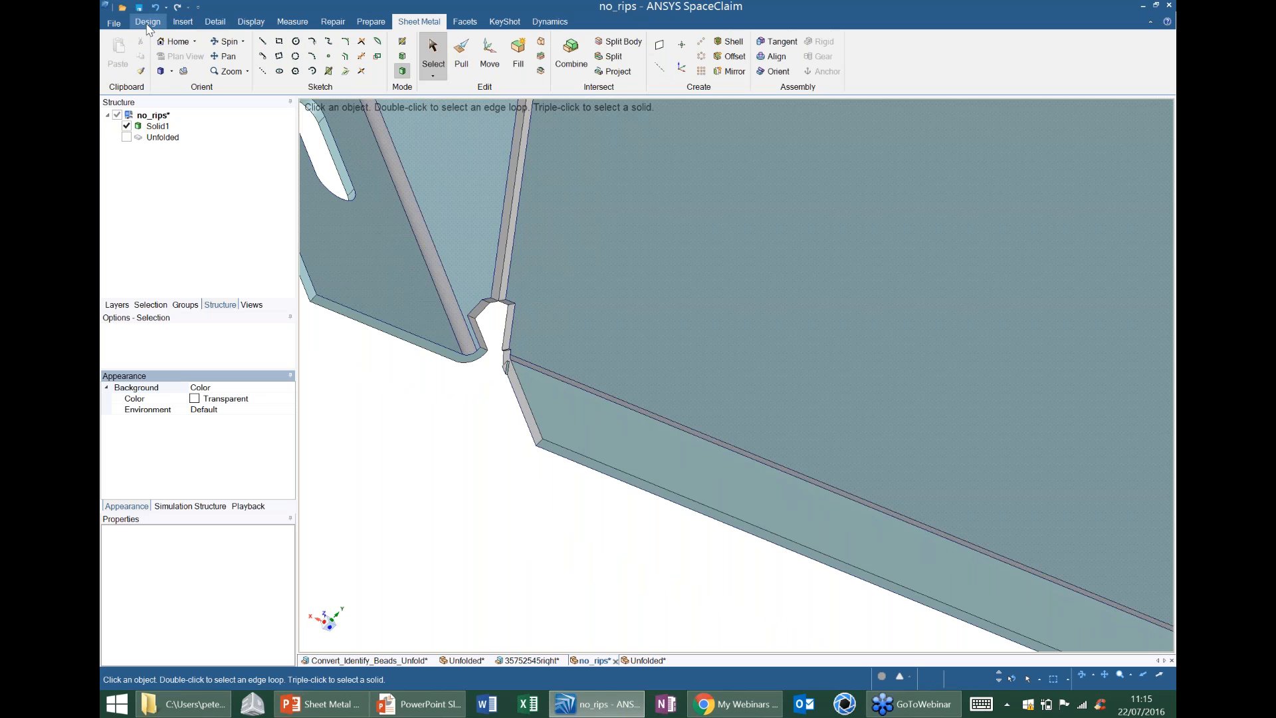
left_click(543, 154)
left_click(479, 358)
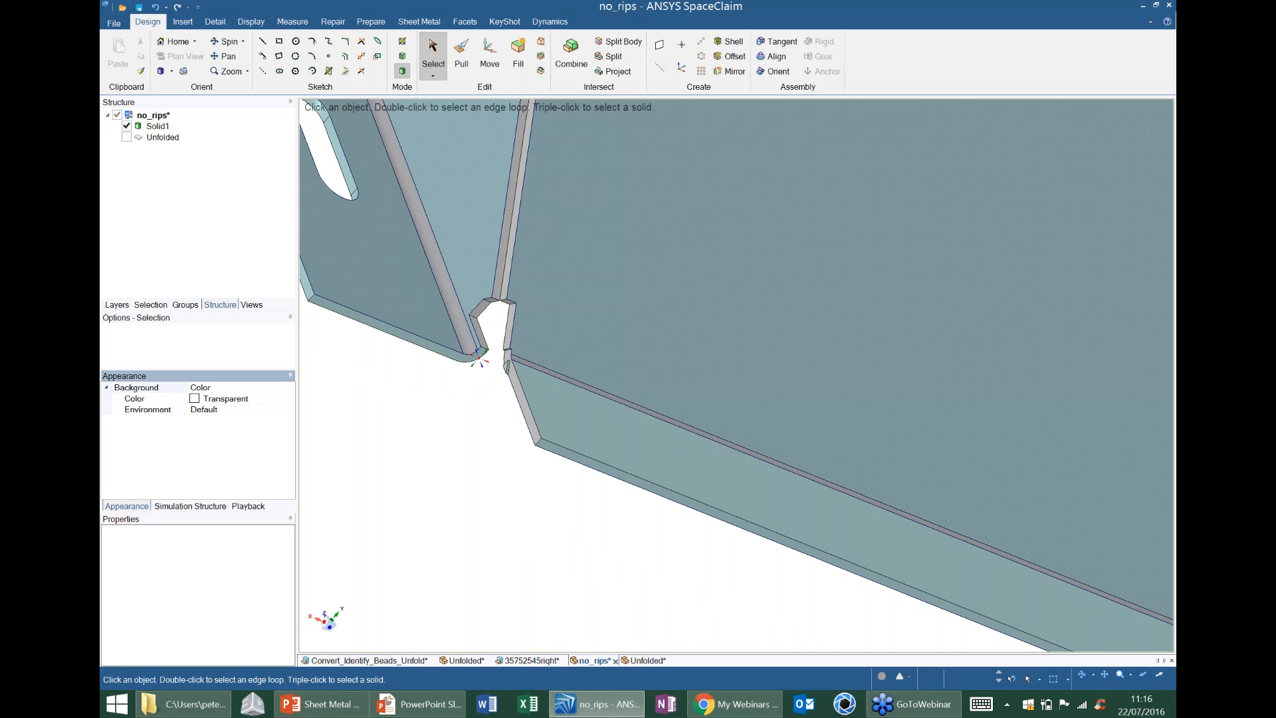
middle_click_drag(478, 359, 489, 162)
left_click(468, 346)
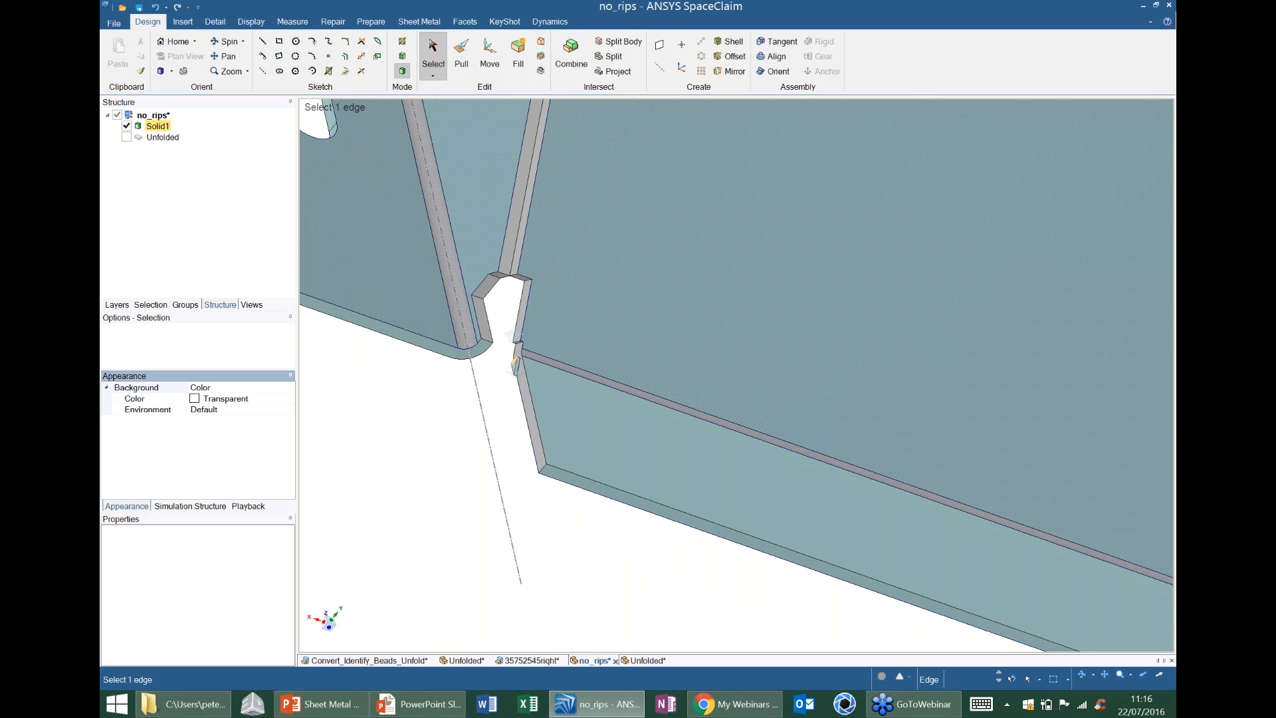
scroll(515, 358, "up", 3)
left_click_drag(493, 315, 580, 550)
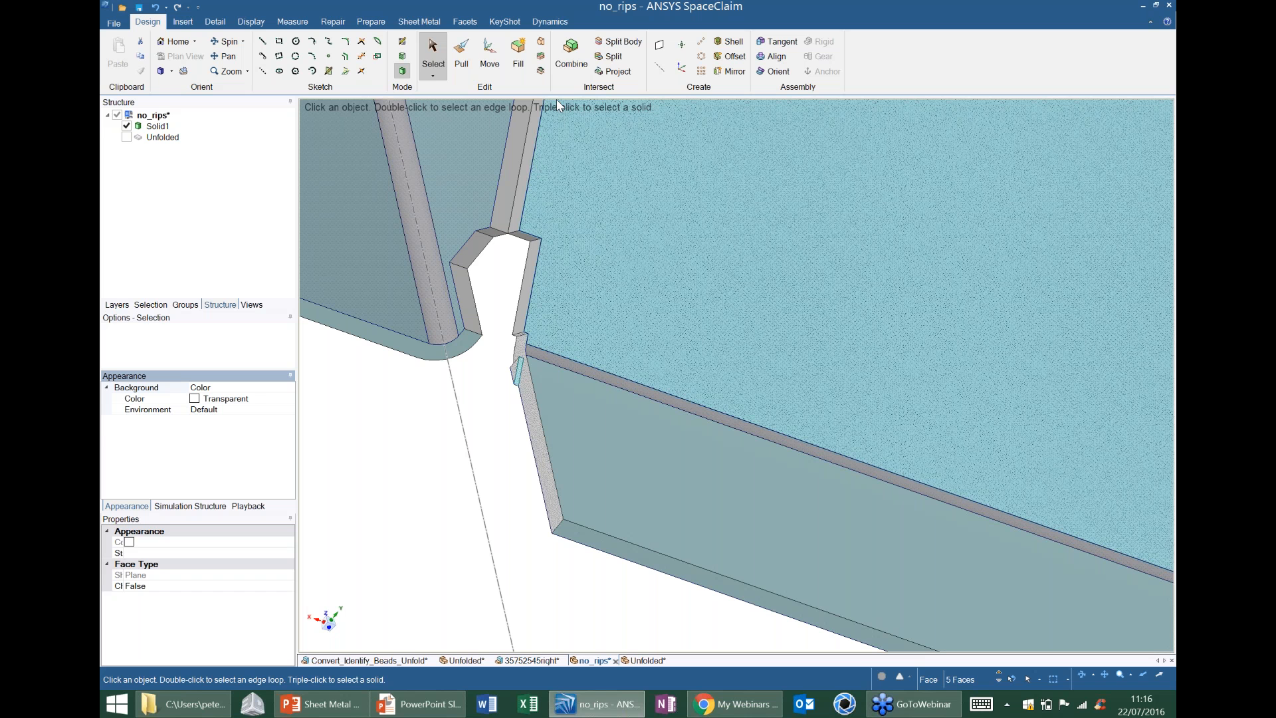
left_click(518, 53)
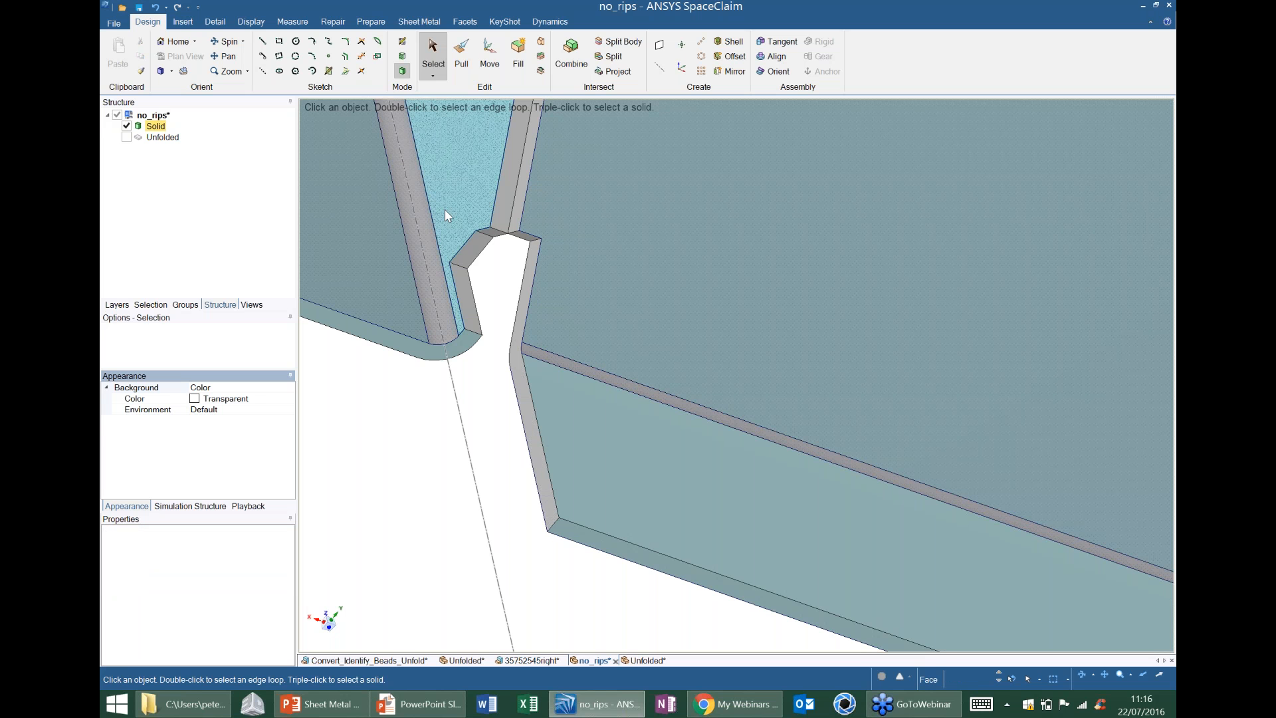
Fill the remaining faces of that corner relief on the side wall and on the large wall.
left_click_drag(440, 189, 510, 354)
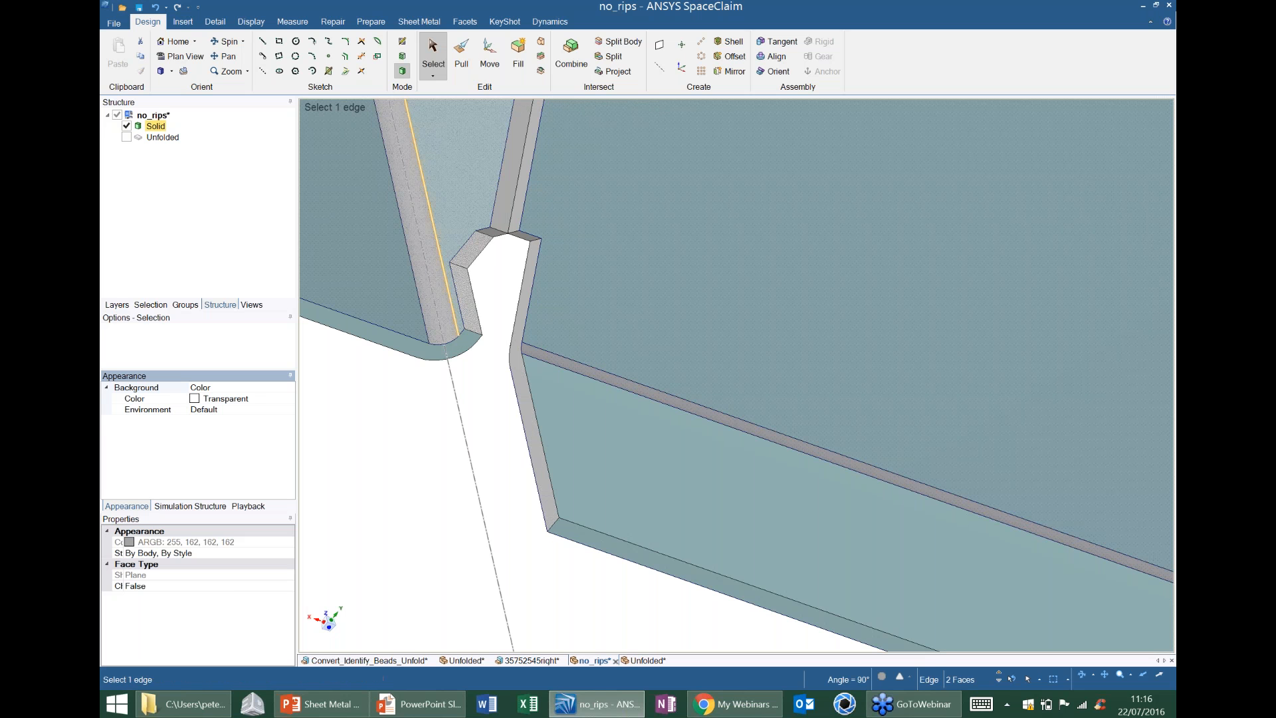
left_click(518, 53)
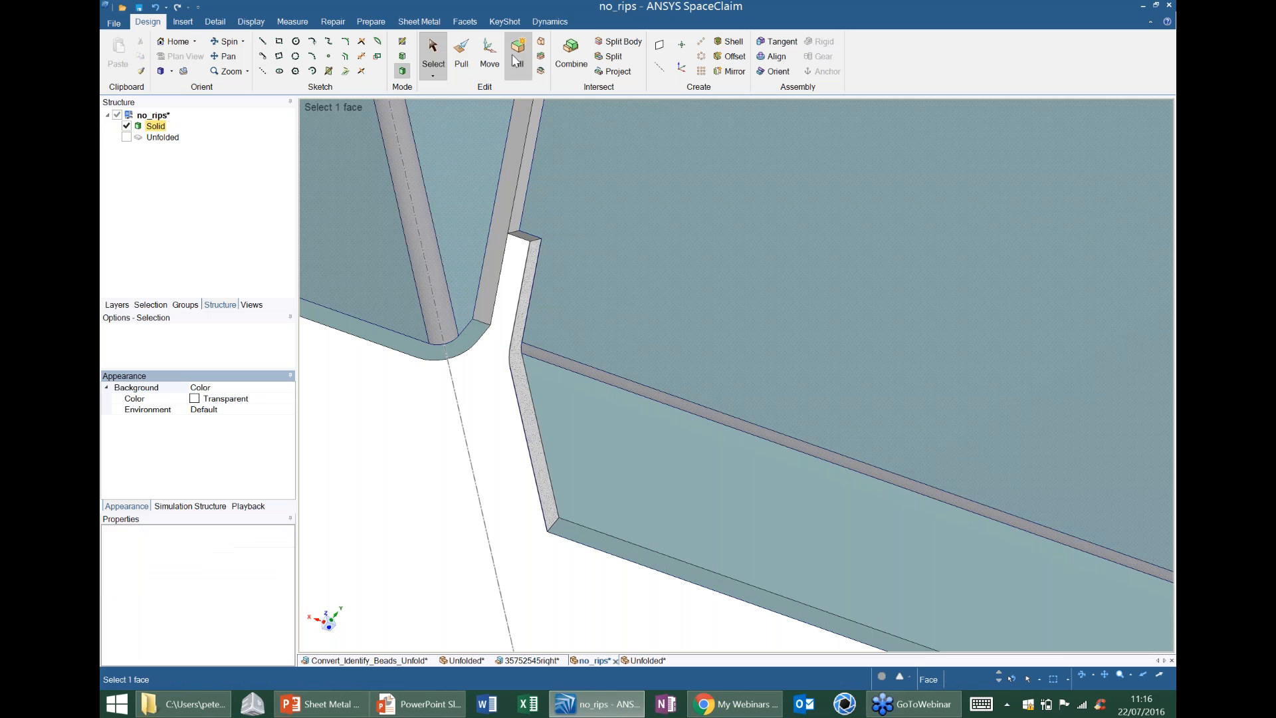
middle_click_drag(483, 309, 495, 307)
left_click(521, 285)
left_click(514, 238, "ctrl")
left_click(518, 53)
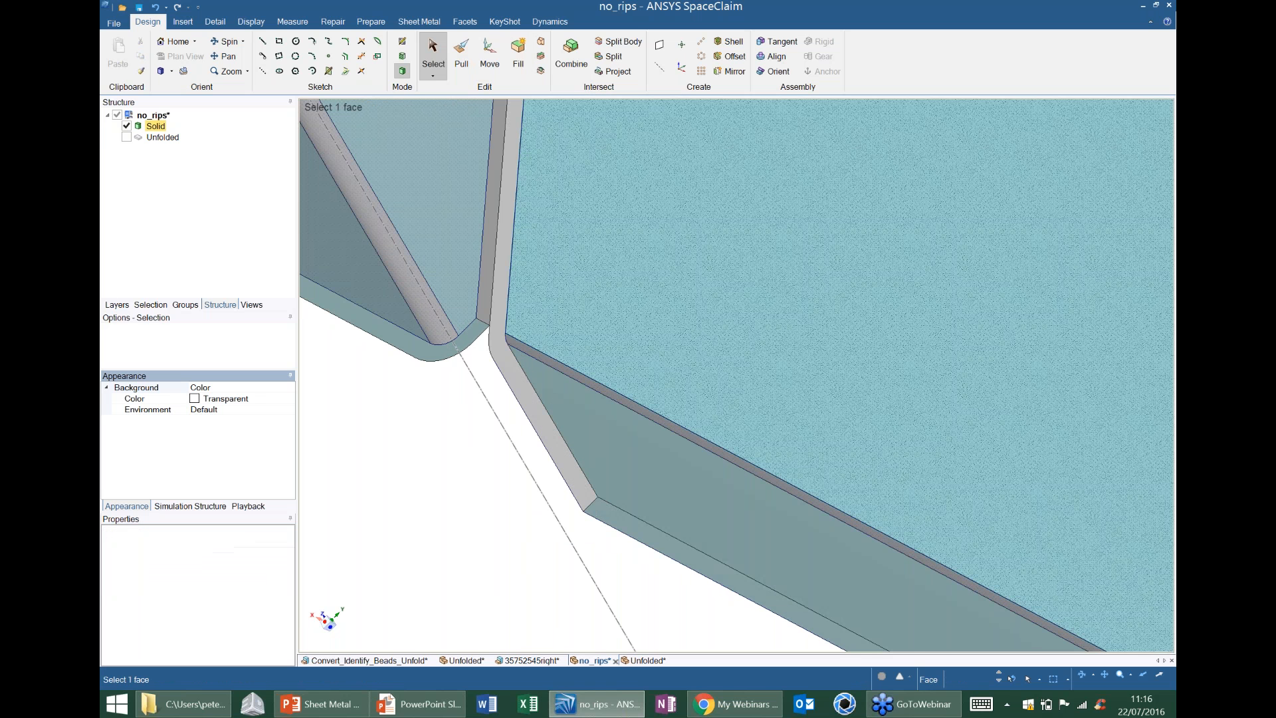
Remove the corner relief beside the square cutout, where the side wall's bend meets the large wall.
middle_click_drag(524, 292, 462, 302)
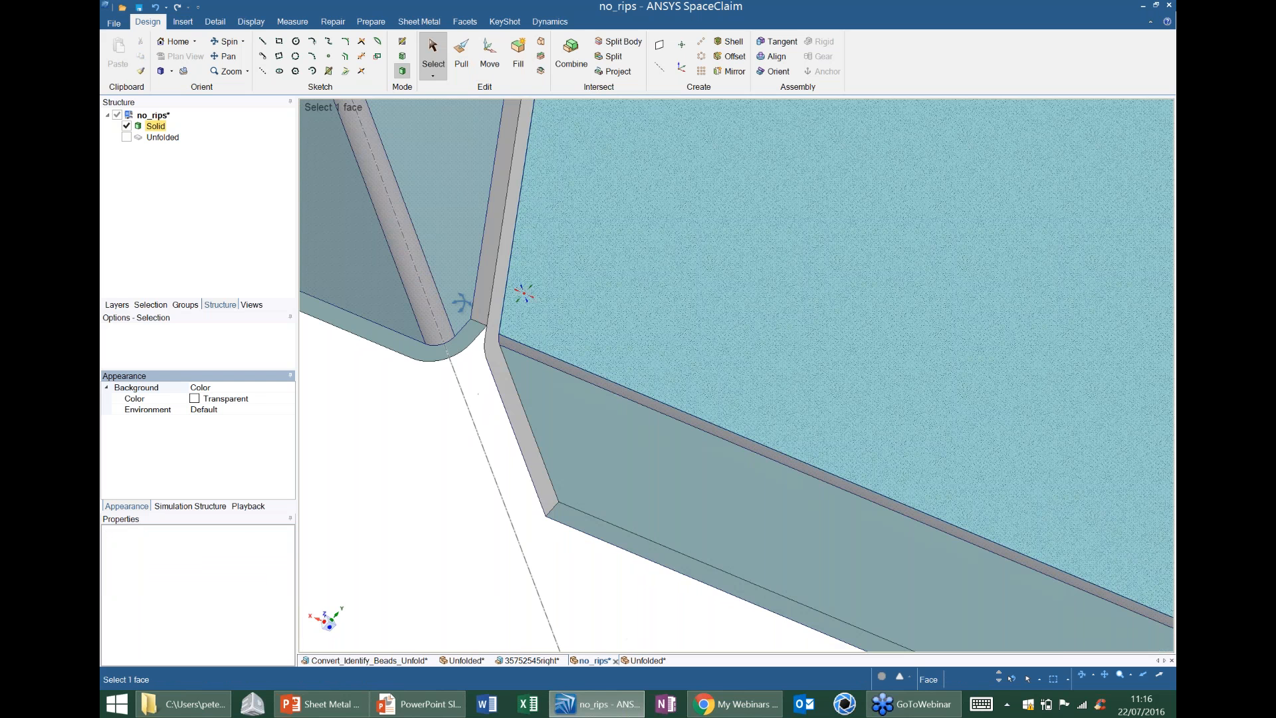
scroll(462, 302, "down", 5)
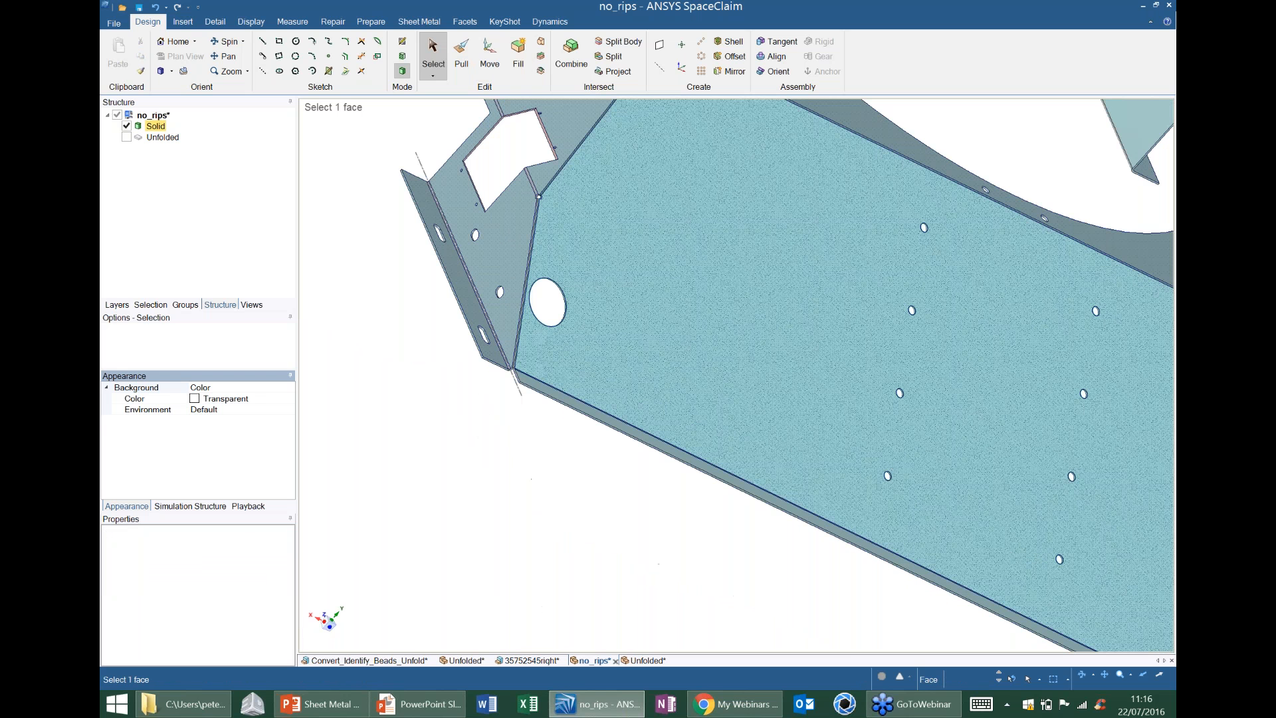
scroll(532, 113, "up", 5)
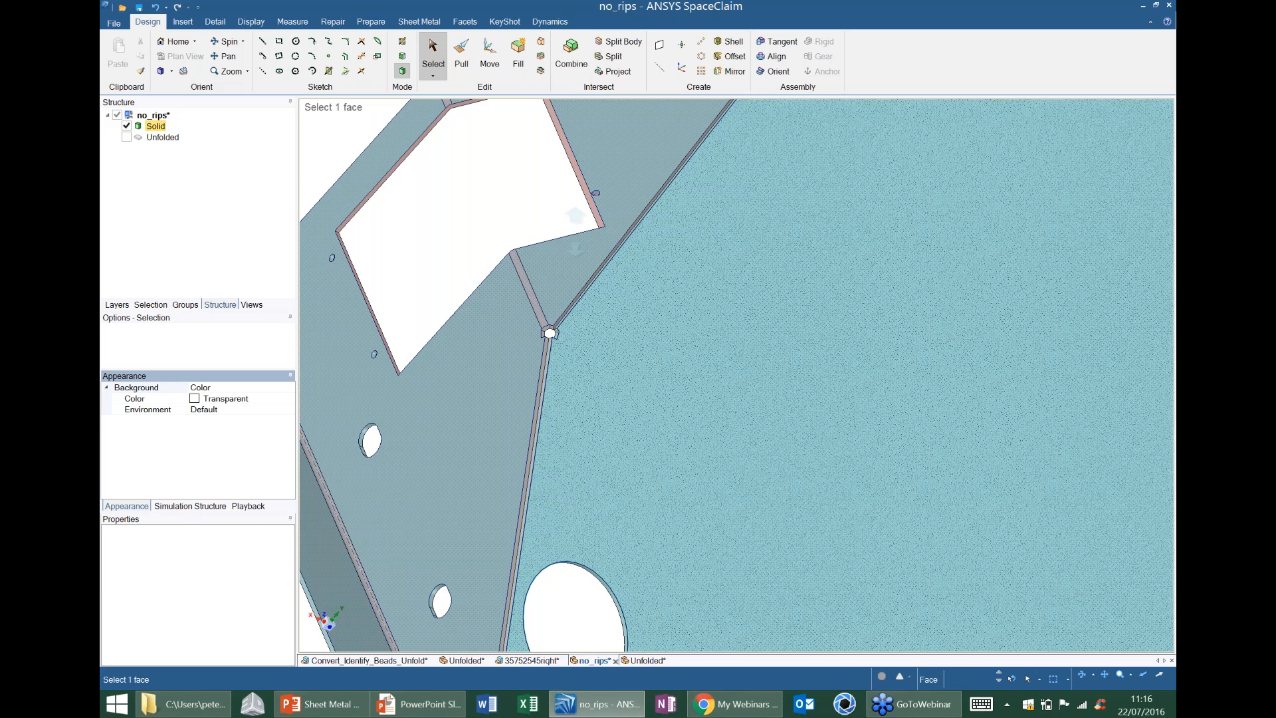
scroll(633, 357, "up", 3)
key("Delete")
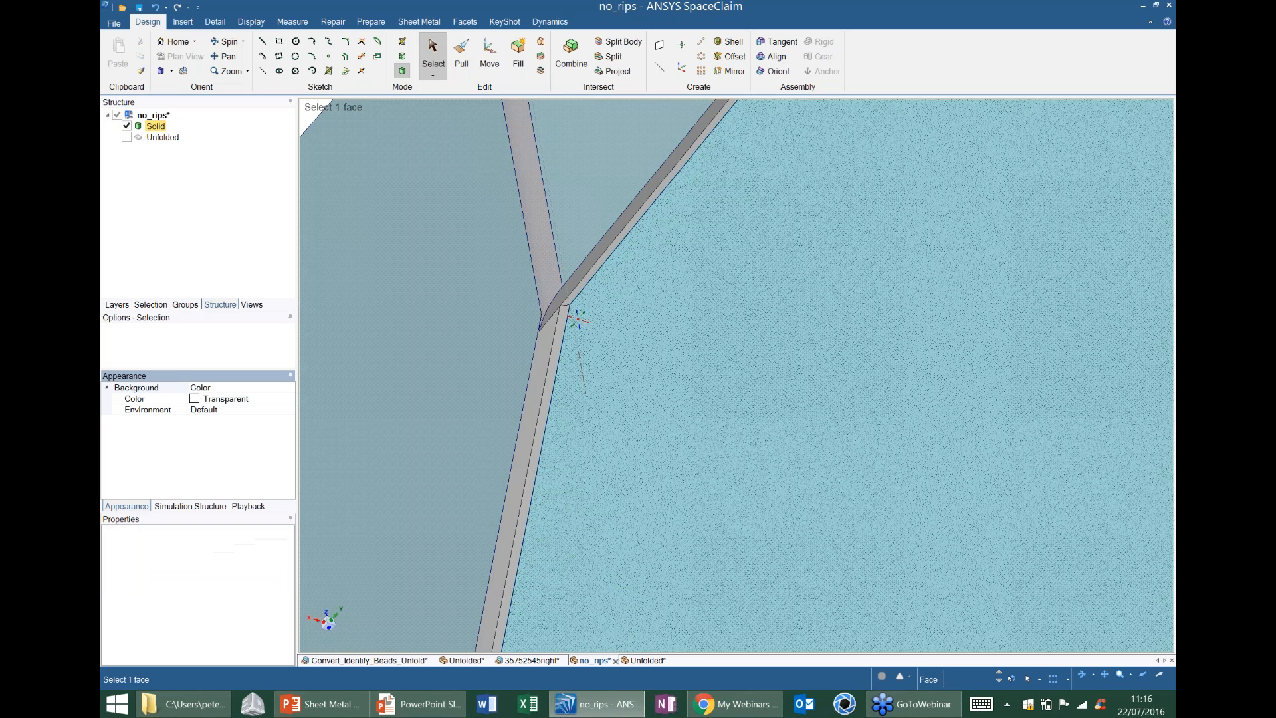
middle_click_drag(615, 359, 618, 392)
scroll(621, 353, "down", 4)
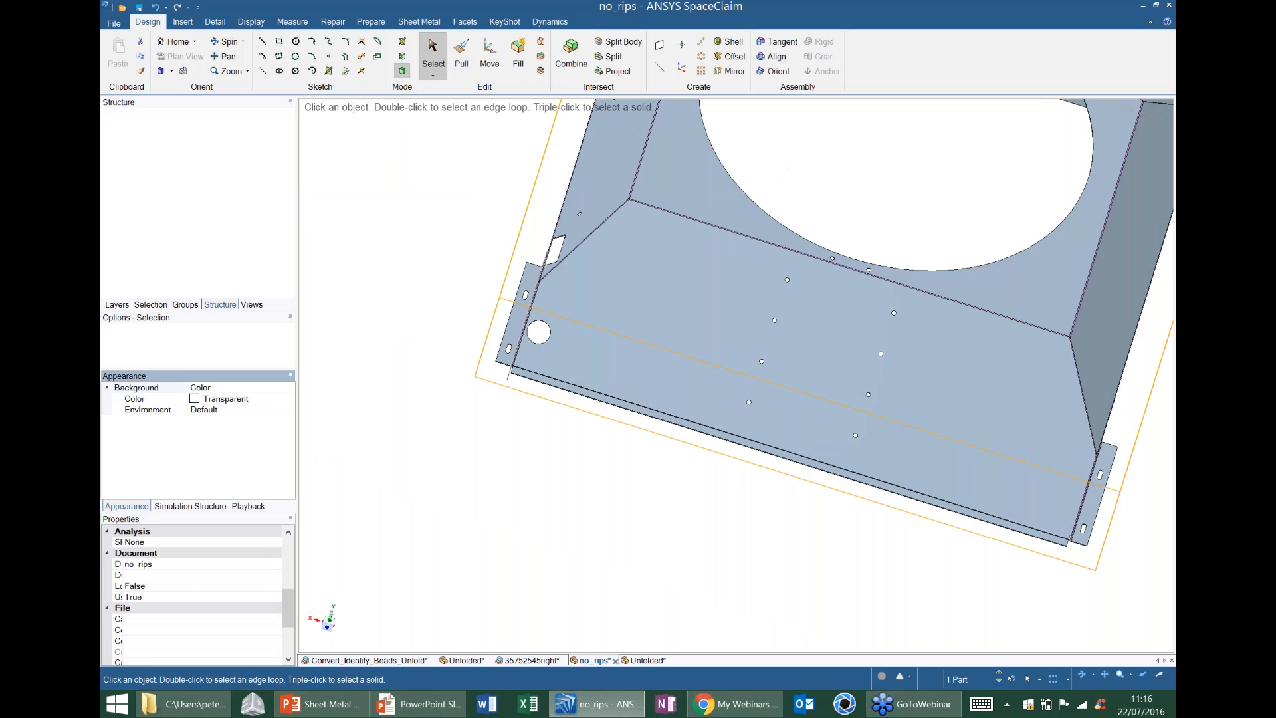
Switch to the Unfolded document and examine the lower corner near the round hole, the upper corner flap and the overall flat pattern.
left_click(644, 661)
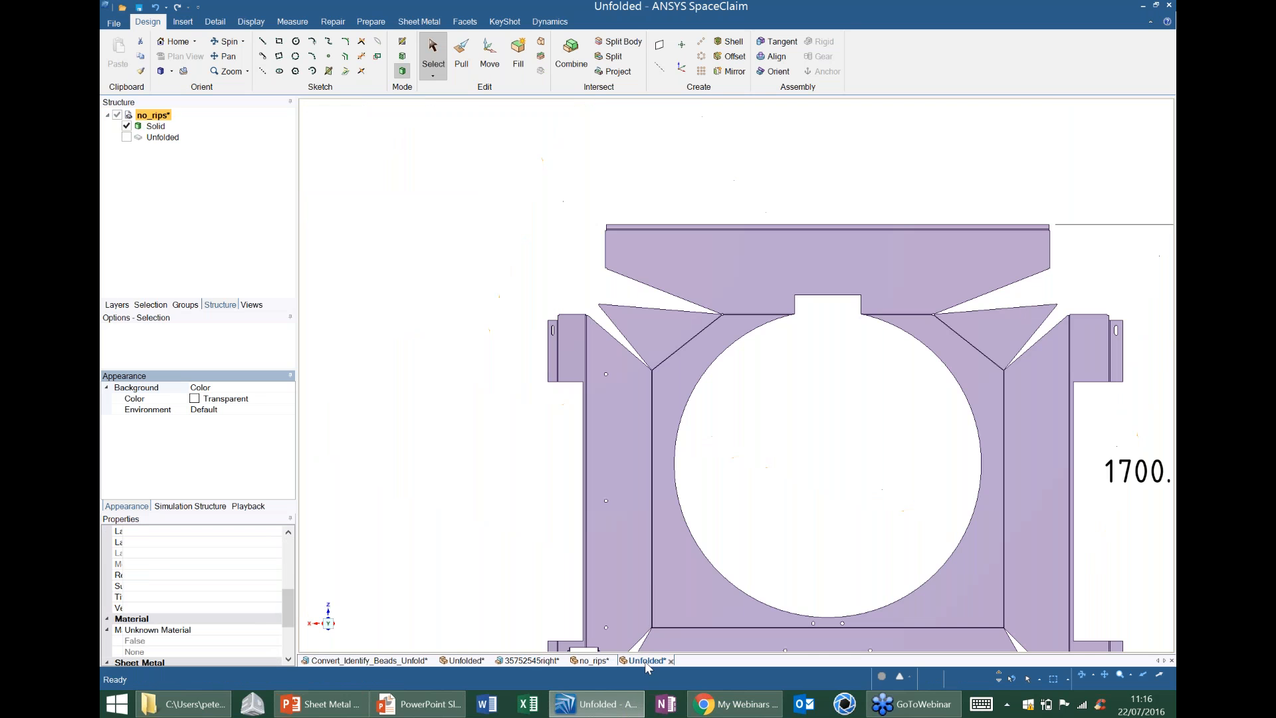
middle_click_drag(734, 399, 734, 261, "shift")
scroll(592, 432, "up", 5)
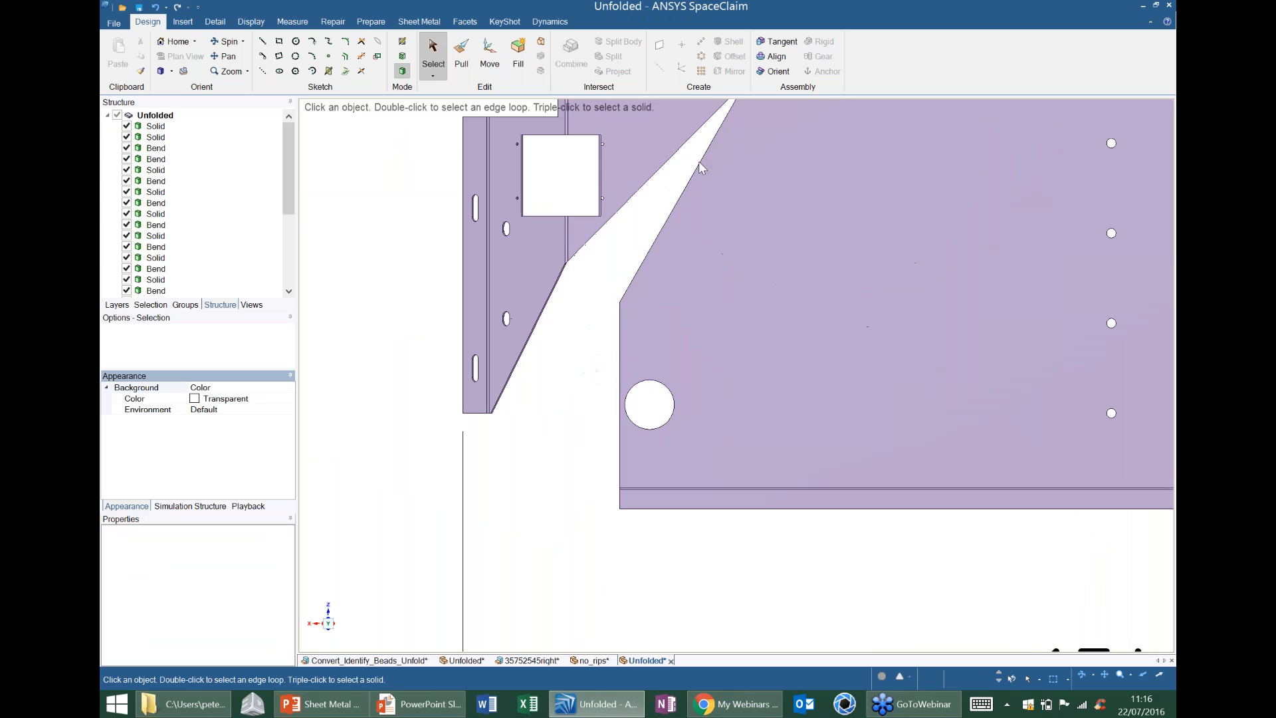
left_click(699, 161)
middle_click_drag(714, 376, 711, 436, "shift")
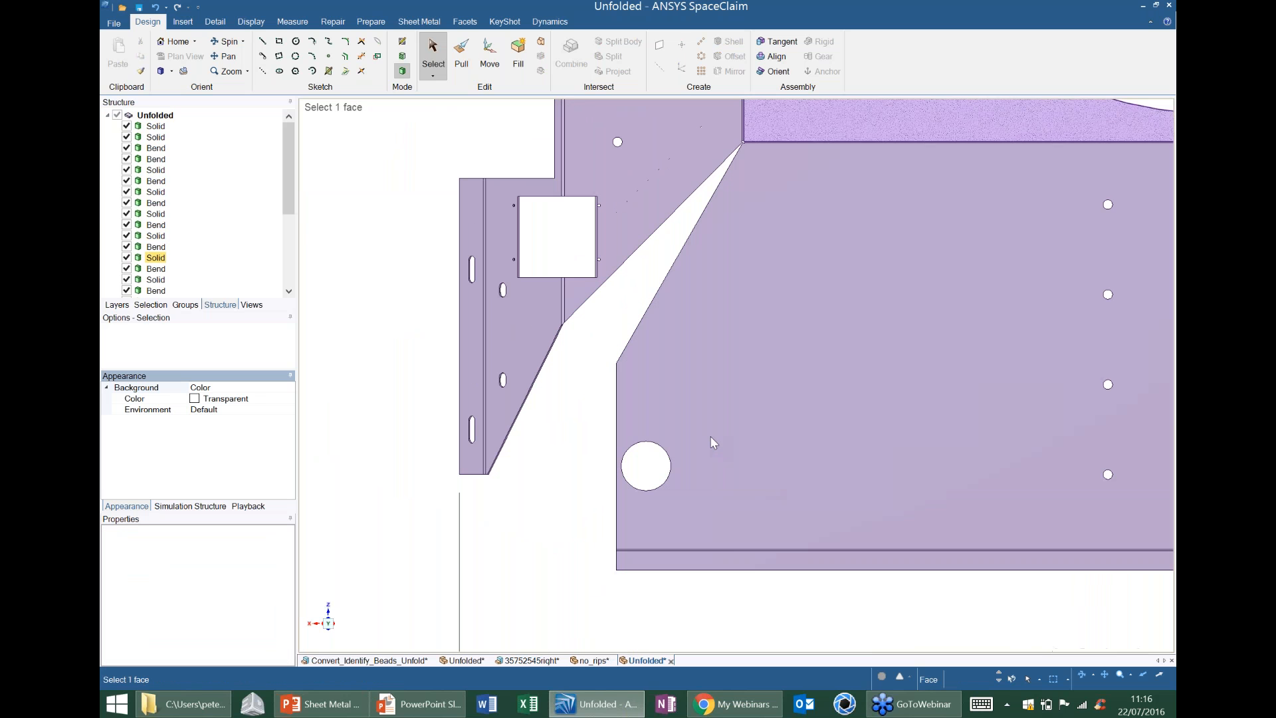
left_click(754, 441)
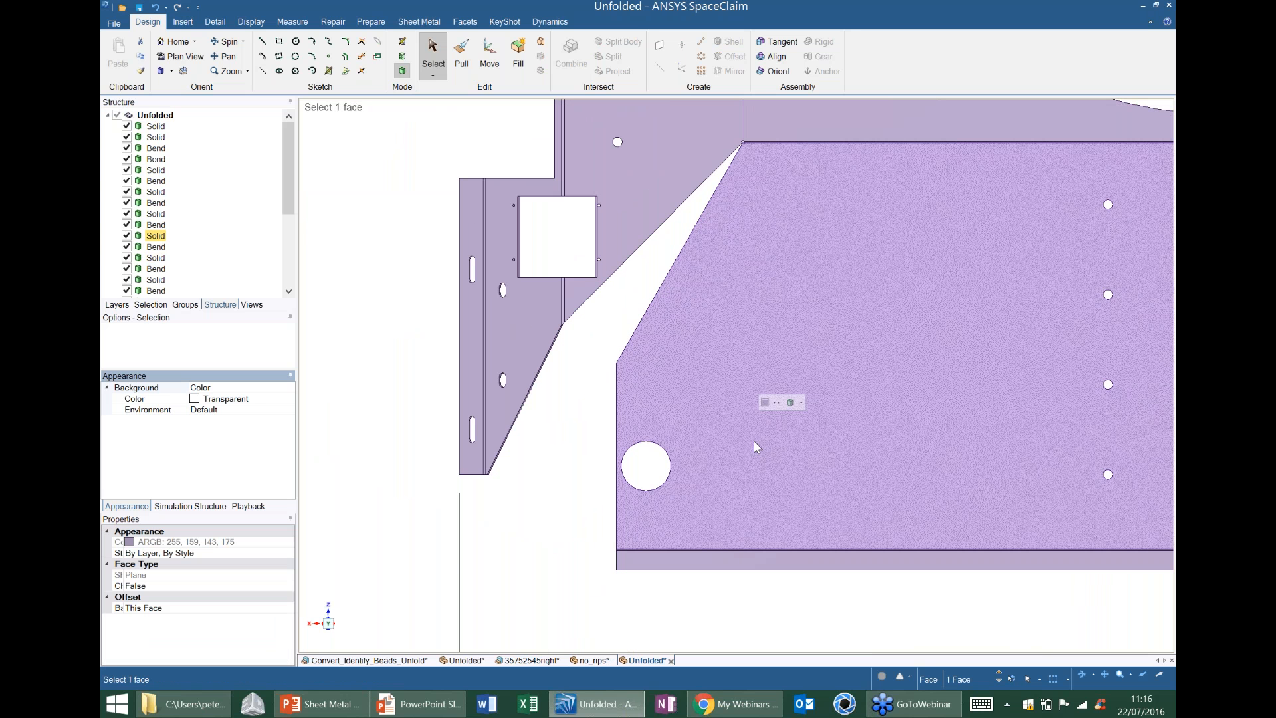
middle_click_drag(754, 441, 760, 433, "shift")
middle_click_drag(612, 428, 698, 532, "shift")
middle_click_drag(682, 272, 794, 331, "ctrl")
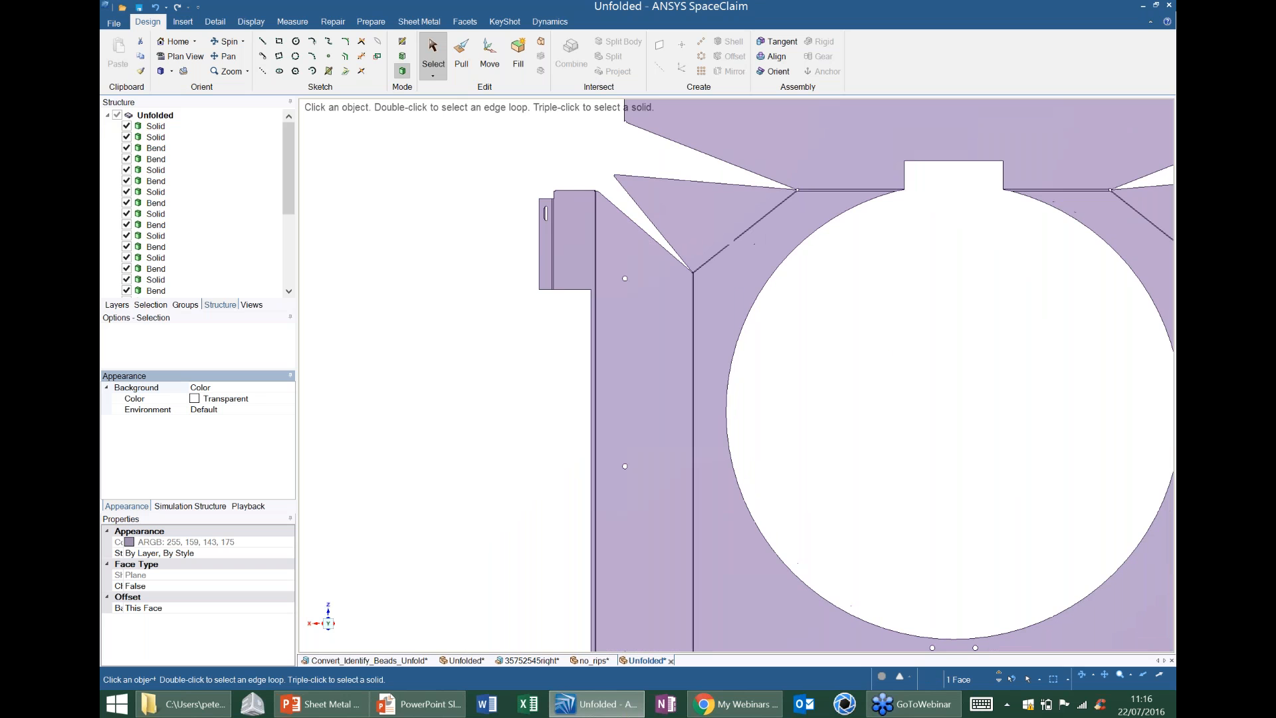
middle_click_drag(880, 324, 691, 294, "shift")
middle_click_drag(691, 294, 695, 340, "ctrl")
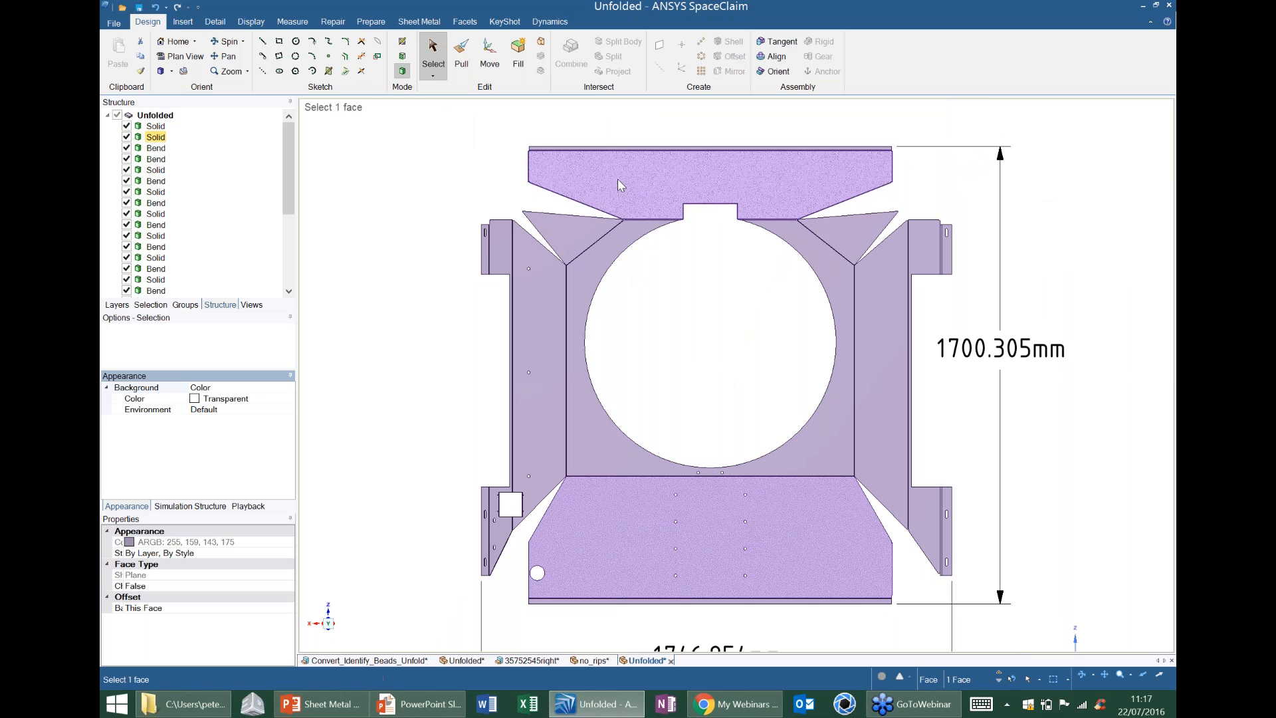
Review the export file types offered for saving a copy of the flat pattern, and leave without saving.
left_click(114, 24)
mouse_move(165, 137)
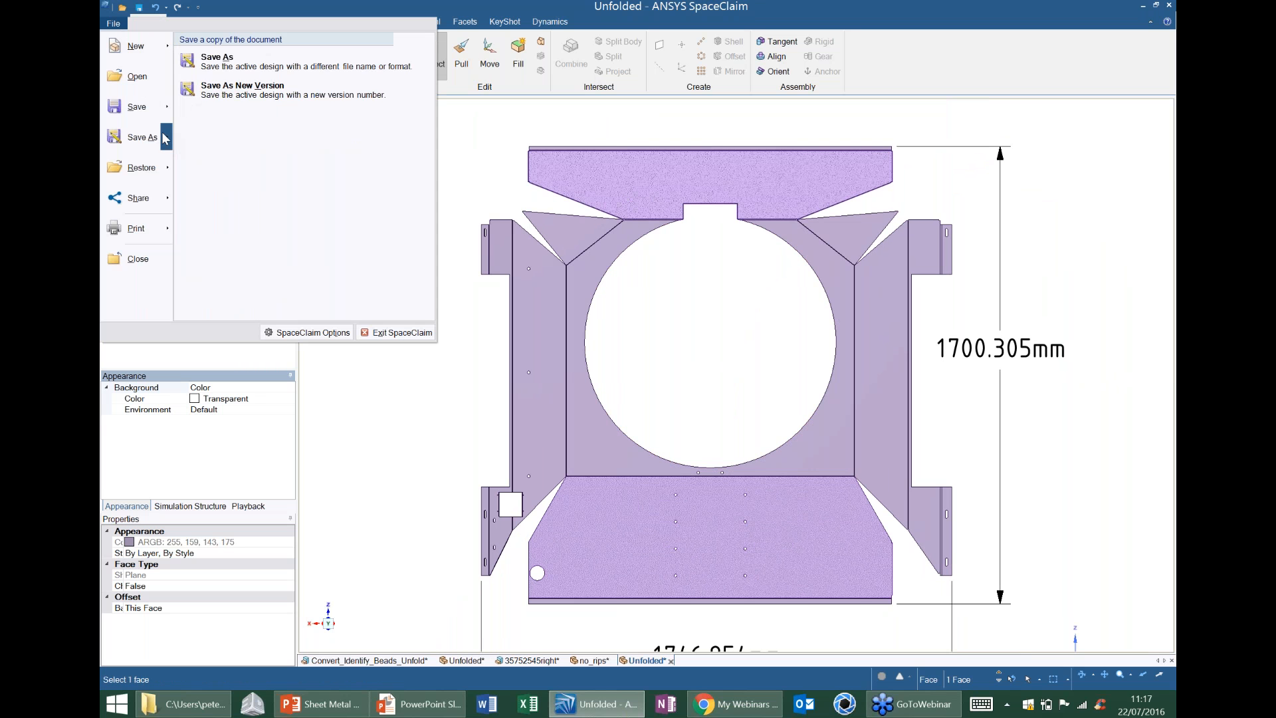
left_click(210, 67)
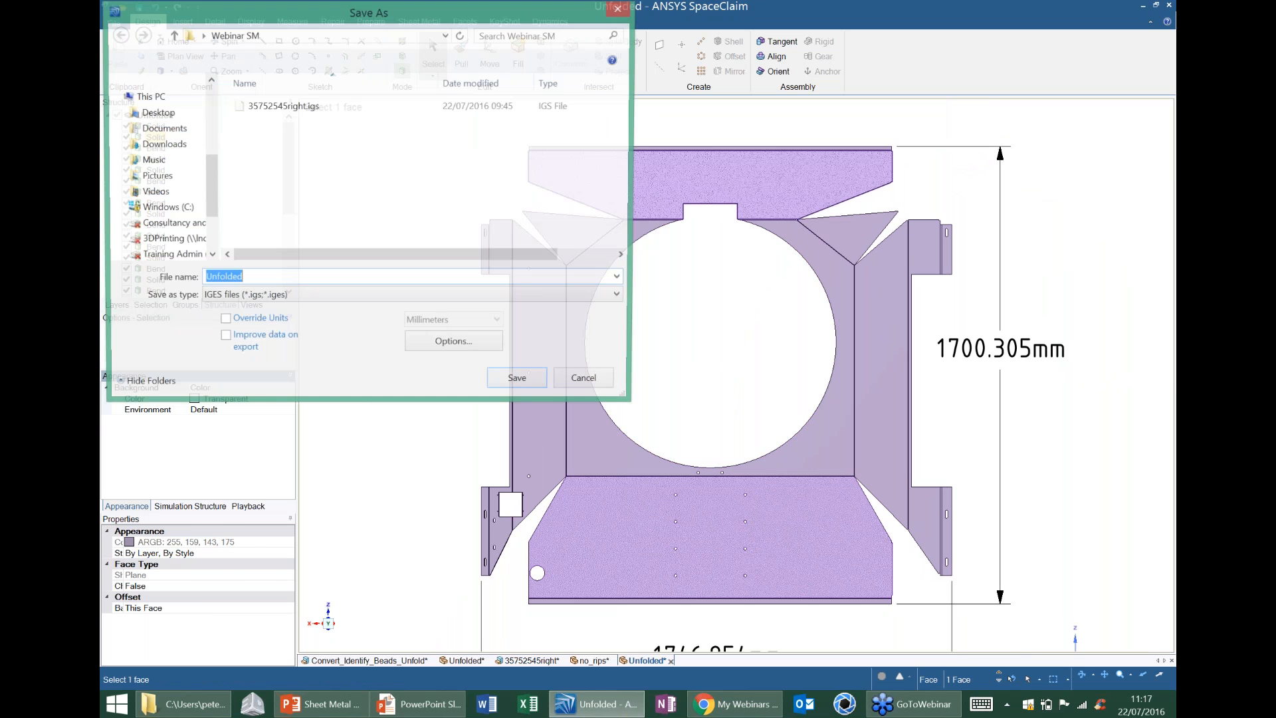
left_click(332, 299)
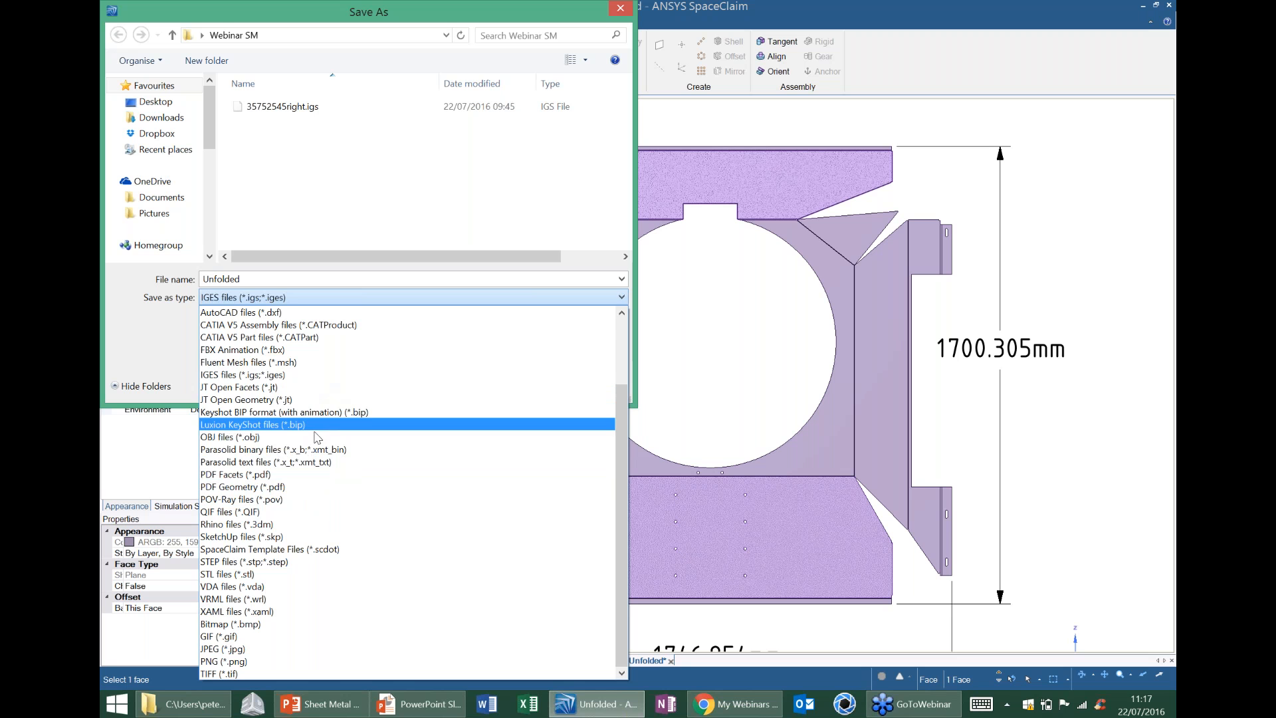
left_click(609, 8)
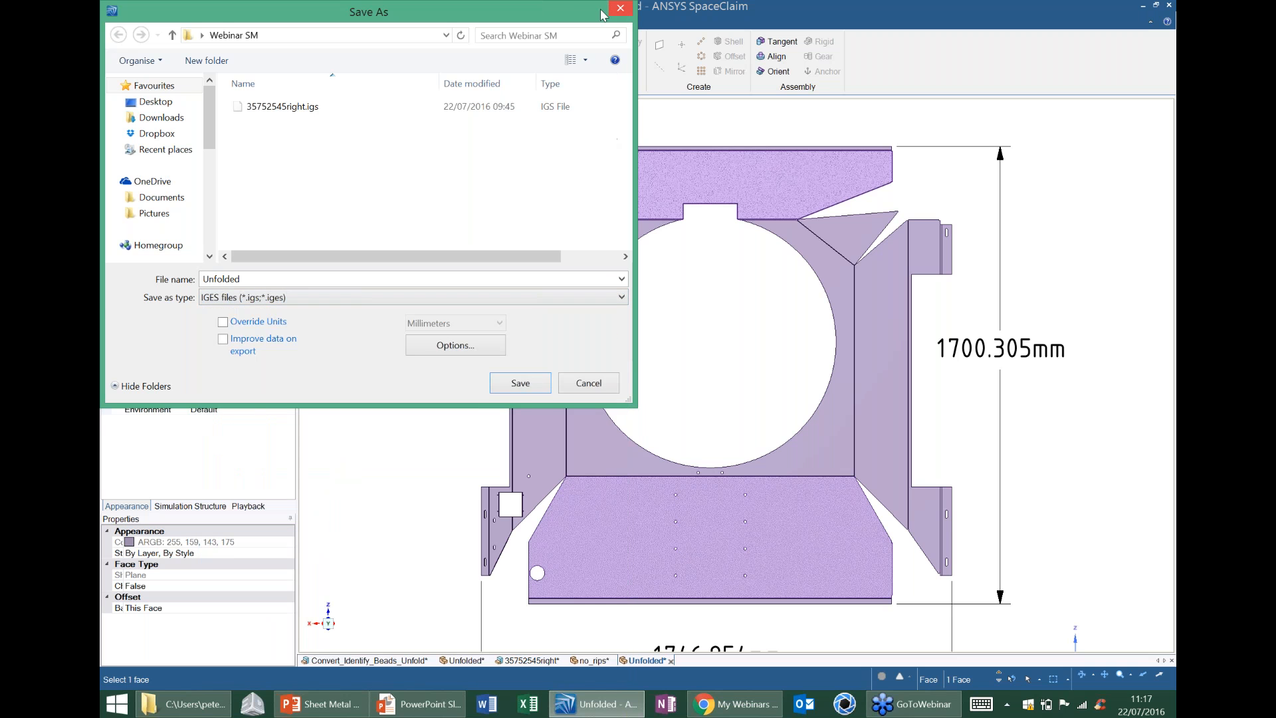
left_click(620, 8)
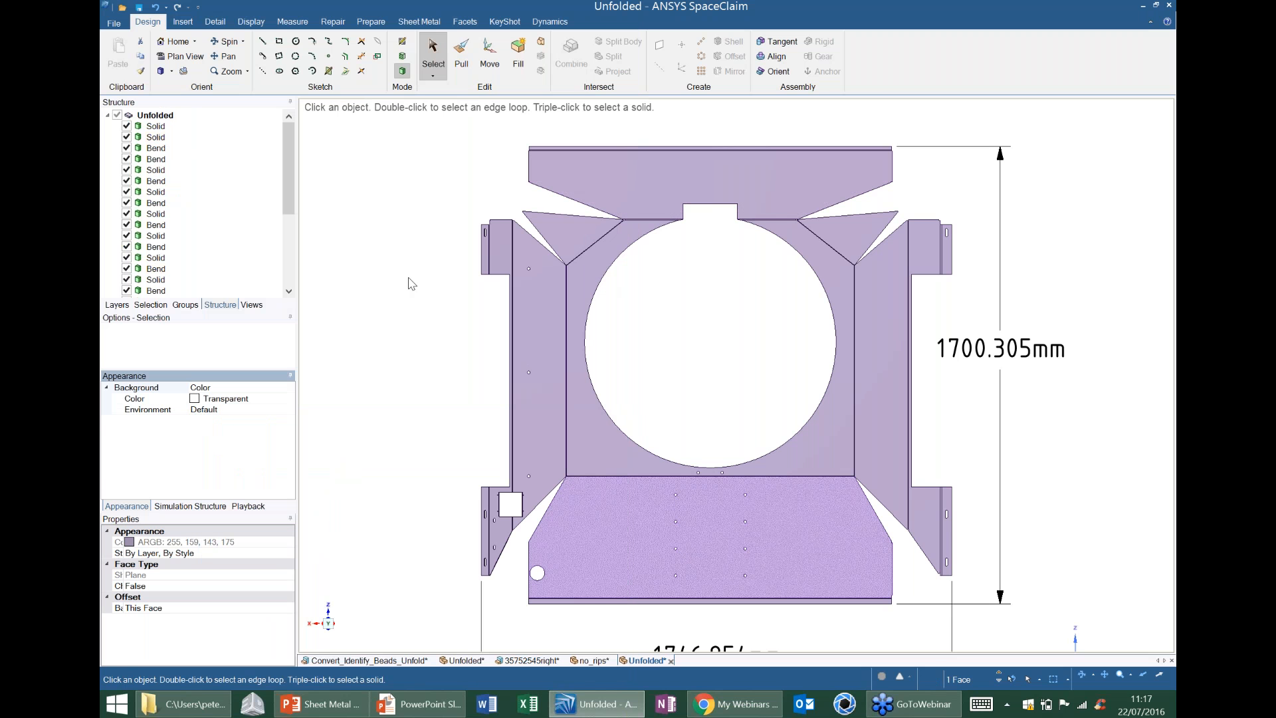
Open the flat pattern's layers and turn on the Bend Lines Up and Bend Lines Down layers.
left_click(186, 304)
left_click(117, 304)
left_click(248, 161)
left_click(248, 177)
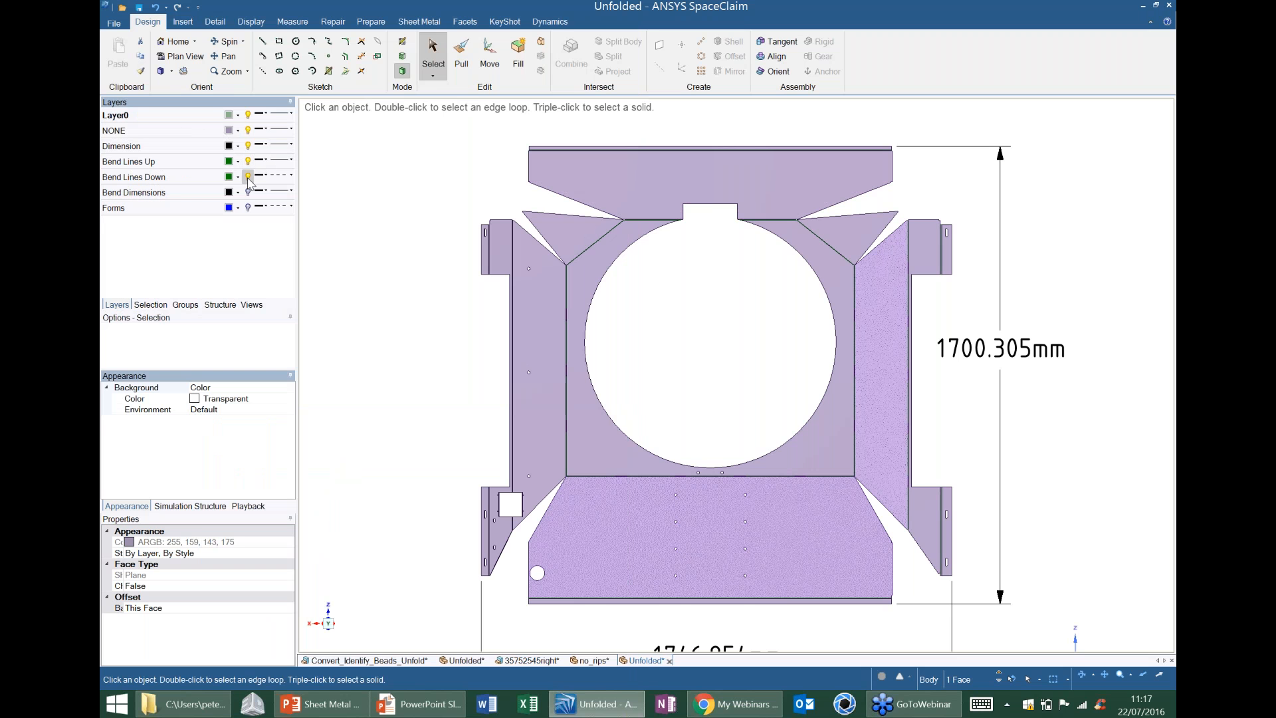
Toggle the Bend Lines Up and Bend Lines Down layers off and on to check the bend lines beside the rectangular notch.
scroll(630, 247, "up", 1)
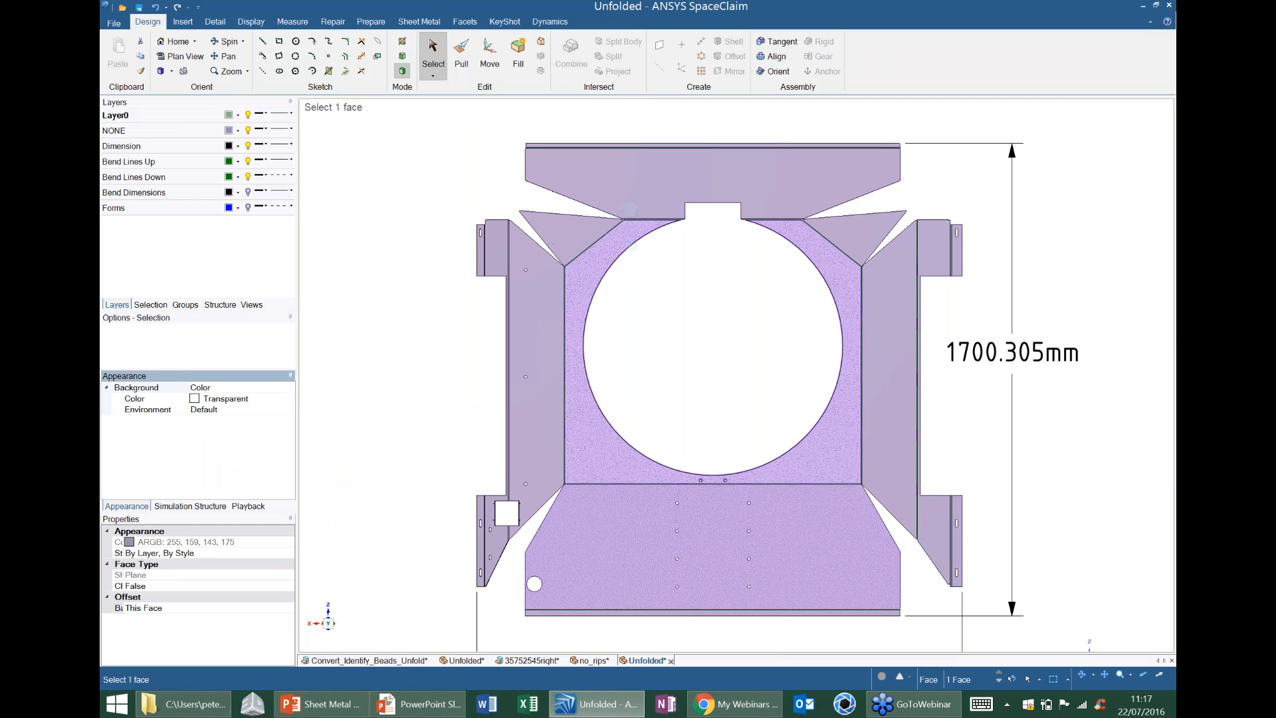
scroll(630, 211, "up", 5)
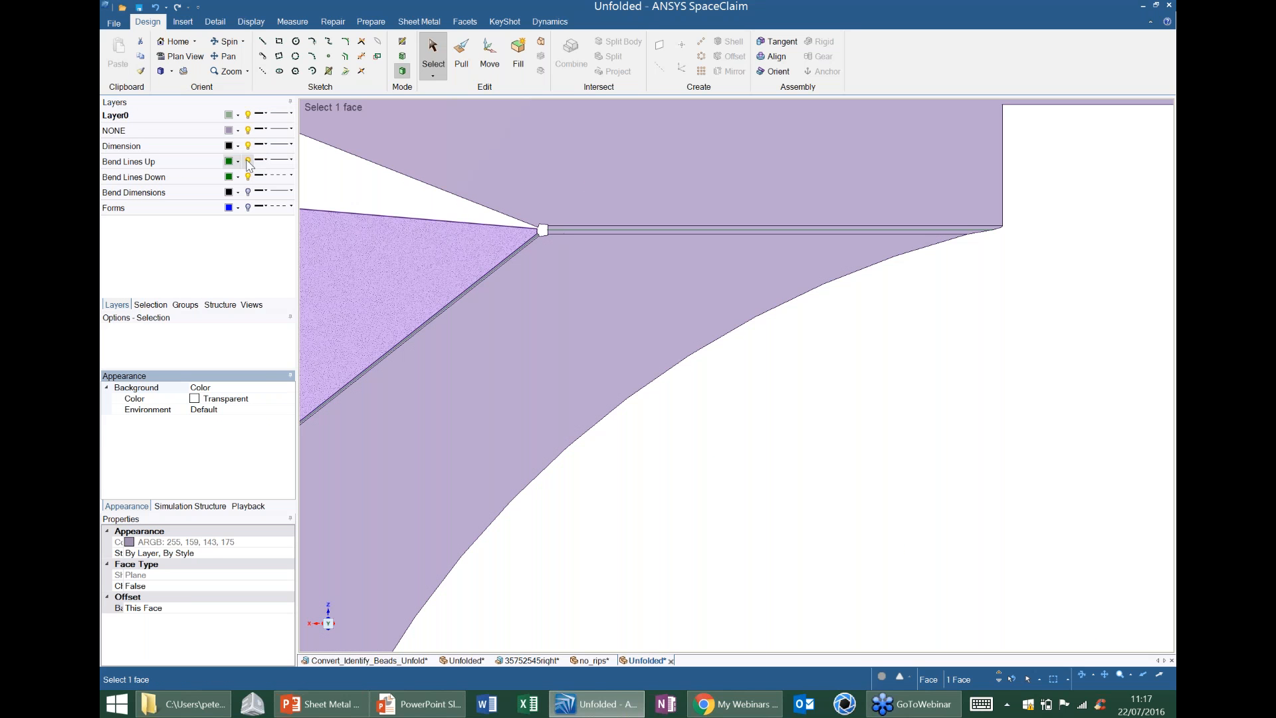
left_click(248, 161)
left_click(248, 177)
left_click(247, 177)
left_click(248, 160)
Turn on the Bend Dimensions layer and view the bend angles across the whole flat pattern.
left_click(248, 192)
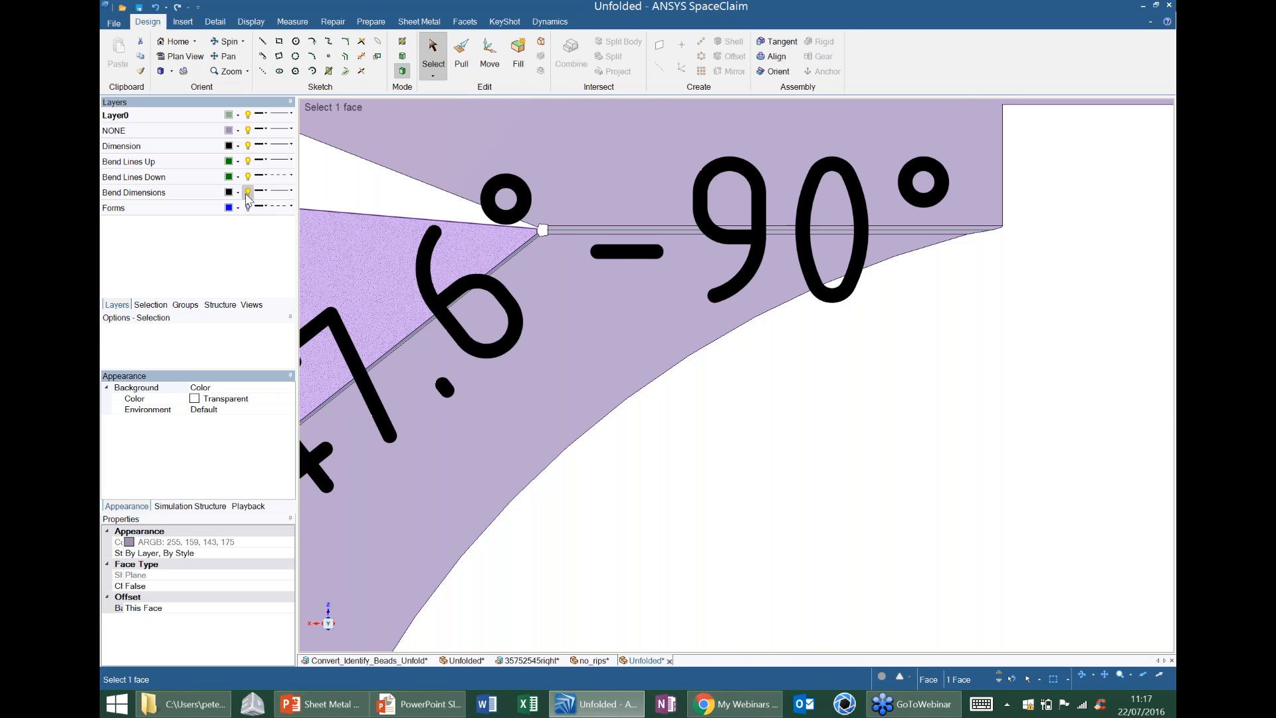
scroll(695, 398, "down", 5)
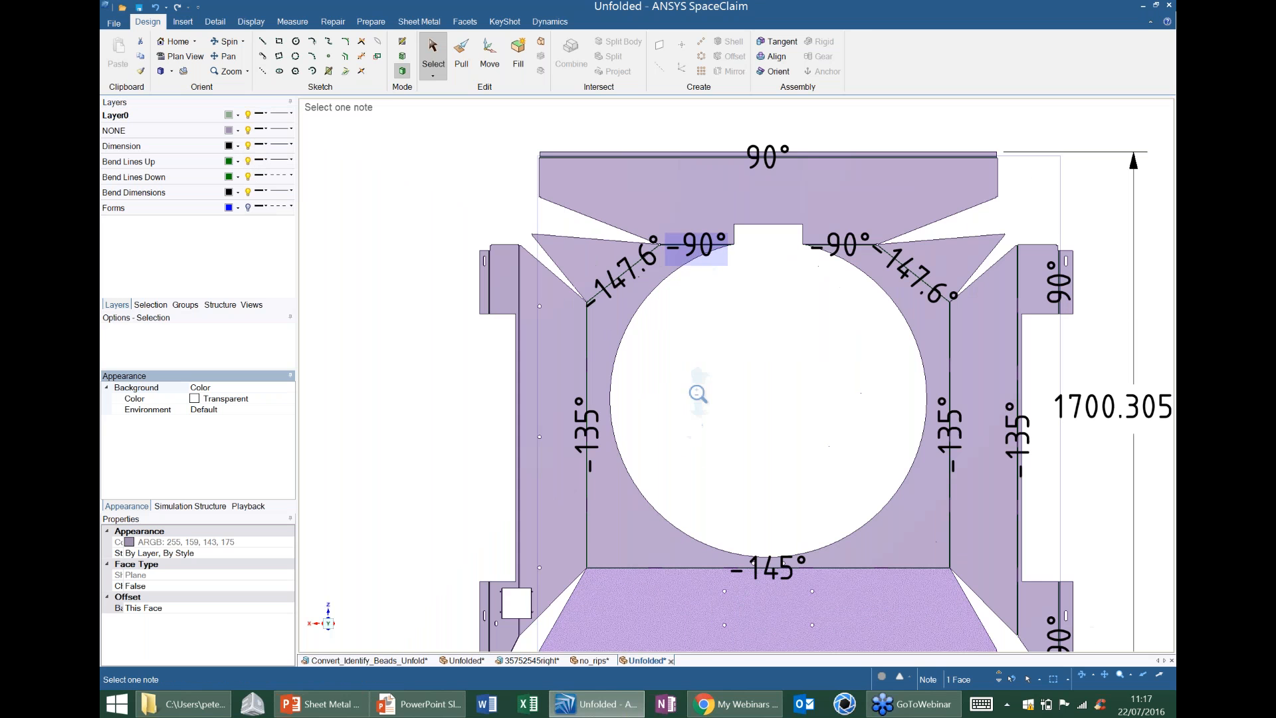
middle_click_drag(698, 394, 616, 311, "shift")
scroll(717, 366, "down", 2)
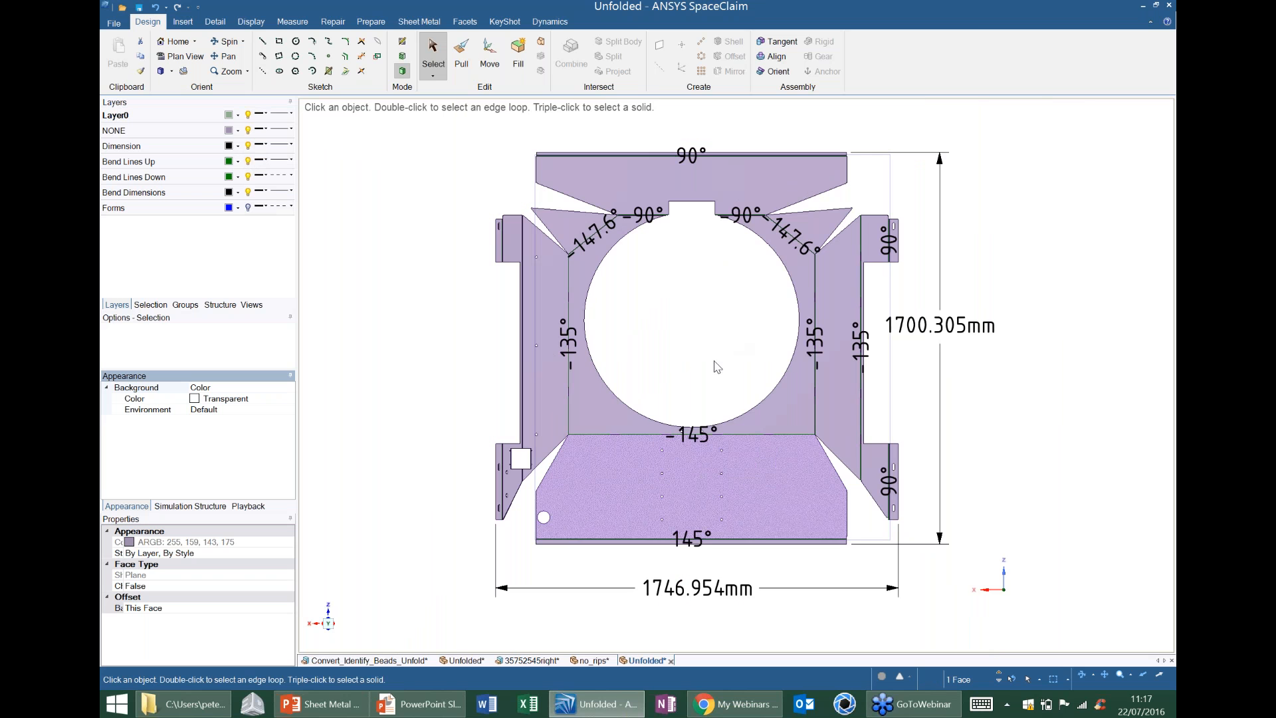
middle_click_drag(701, 439, 682, 378, "shift")
scroll(664, 403, "down", 2)
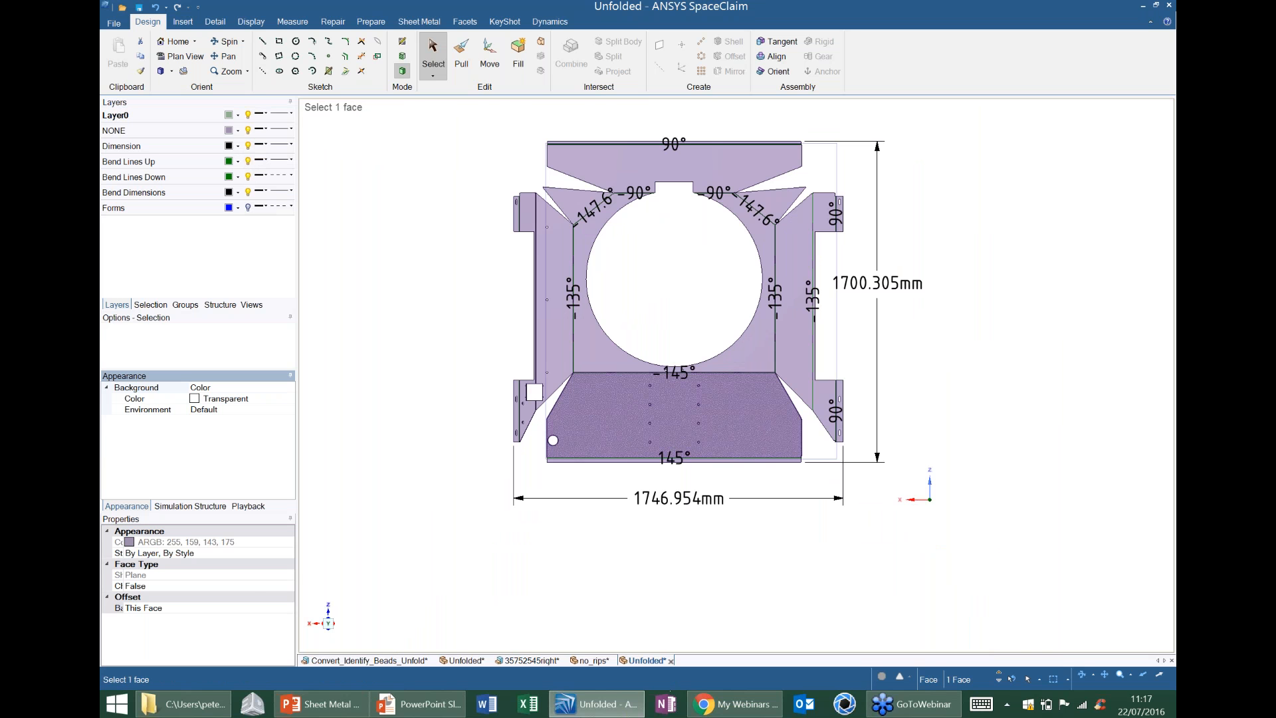
Open repair2.STEP from the Webinar SM folder and turn the imported part for a clear view of its base.
left_click(183, 704)
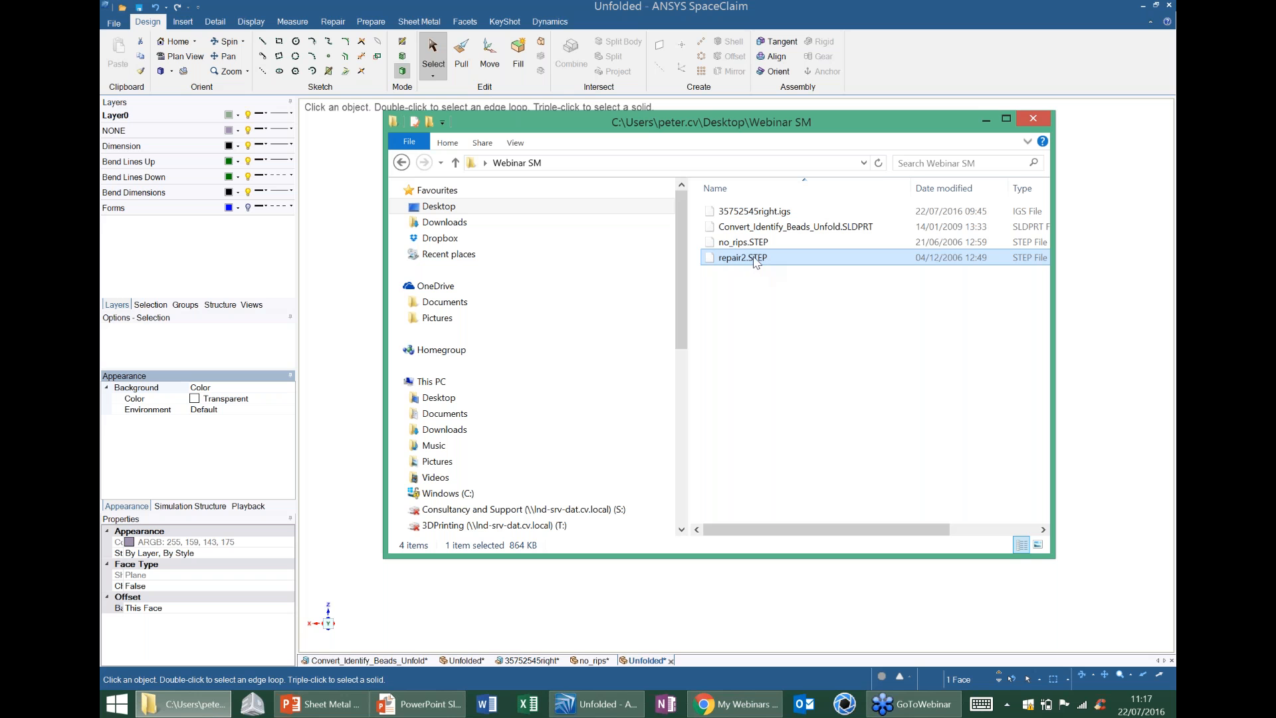
left_click_drag(754, 260, 917, 74)
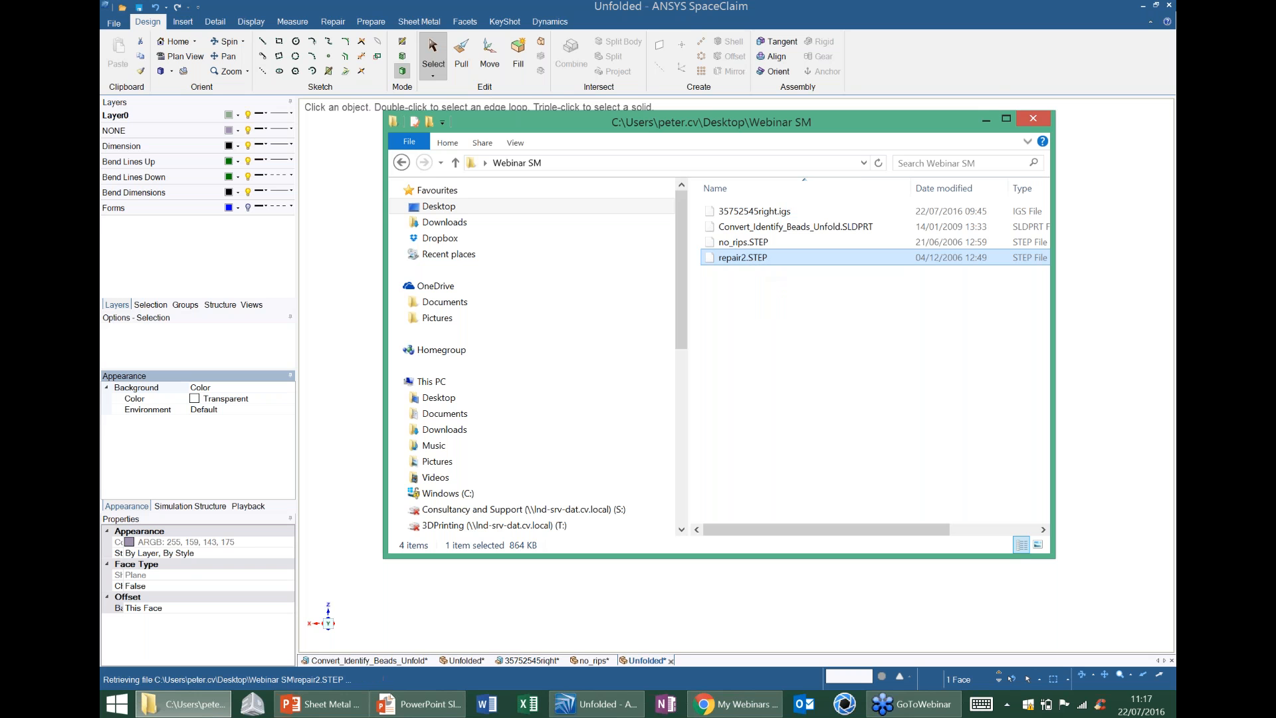
left_click(986, 121)
middle_click_drag(835, 208, 696, 299)
middle_click_drag(637, 343, 602, 240)
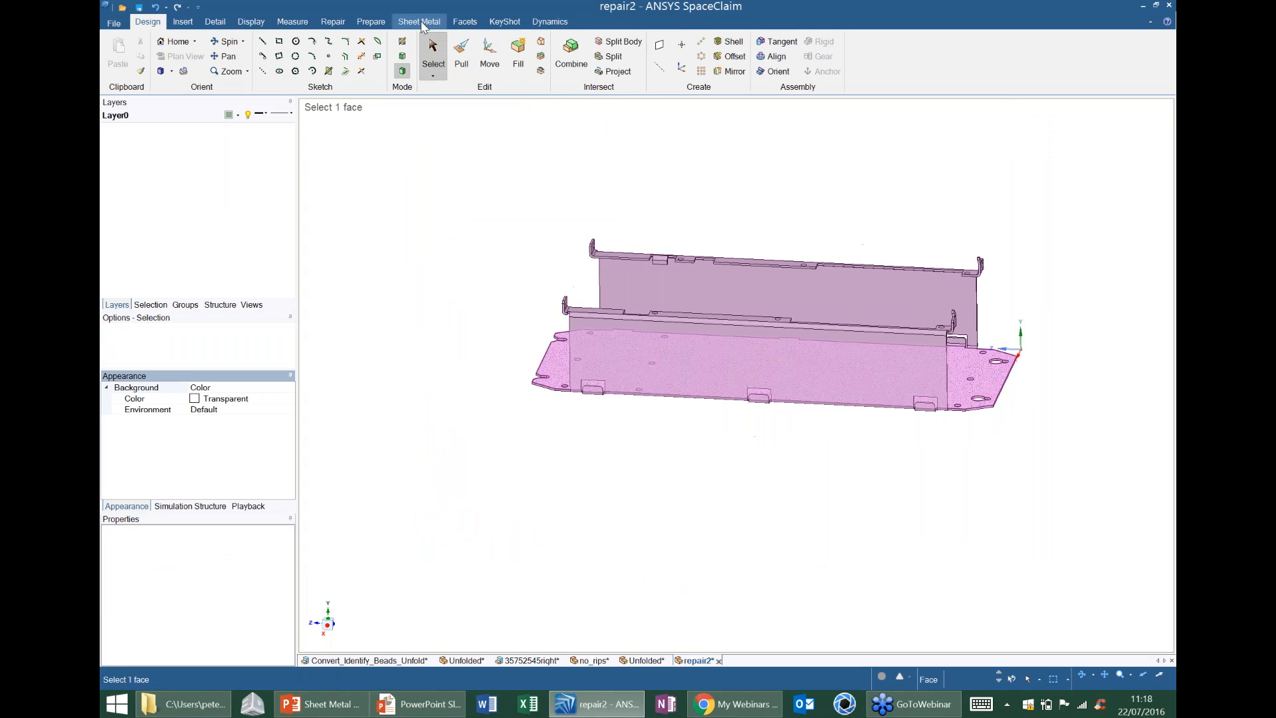
Convert the imported repair2 body to sheet metal using the large base plate face as reference.
left_click(424, 25)
left_click(175, 54)
middle_click_drag(516, 251, 593, 336)
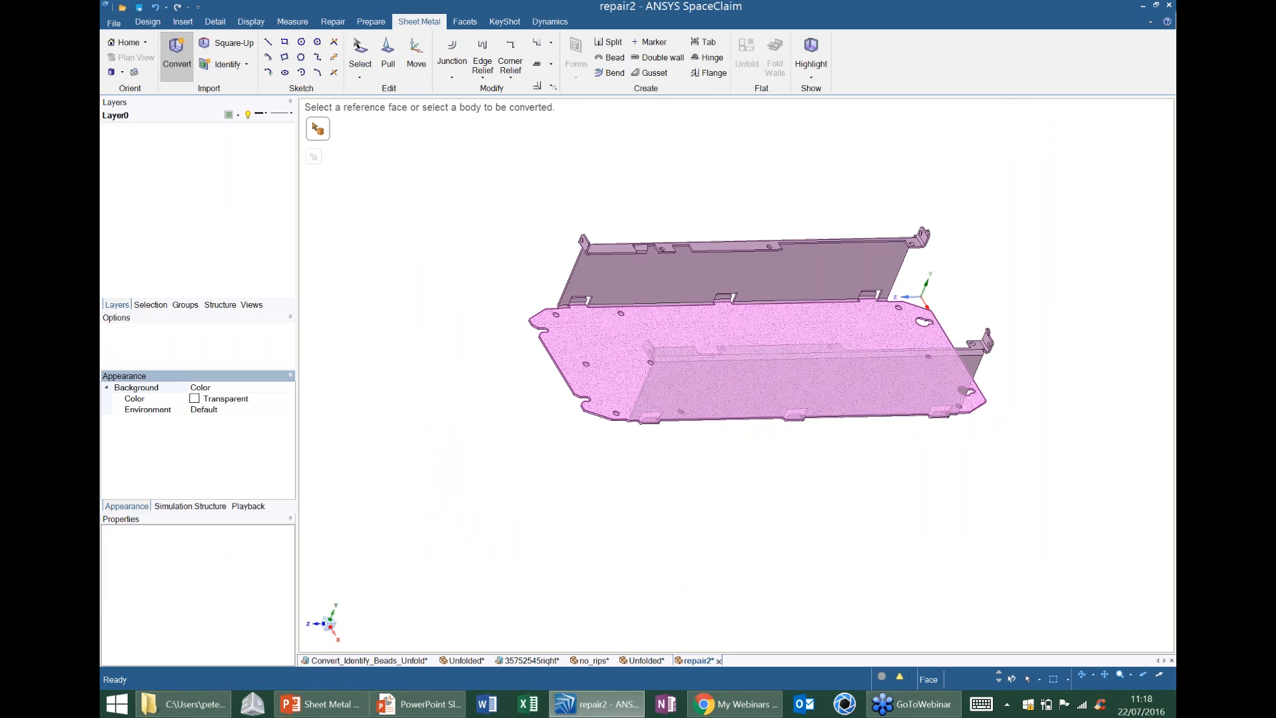
left_click(732, 332)
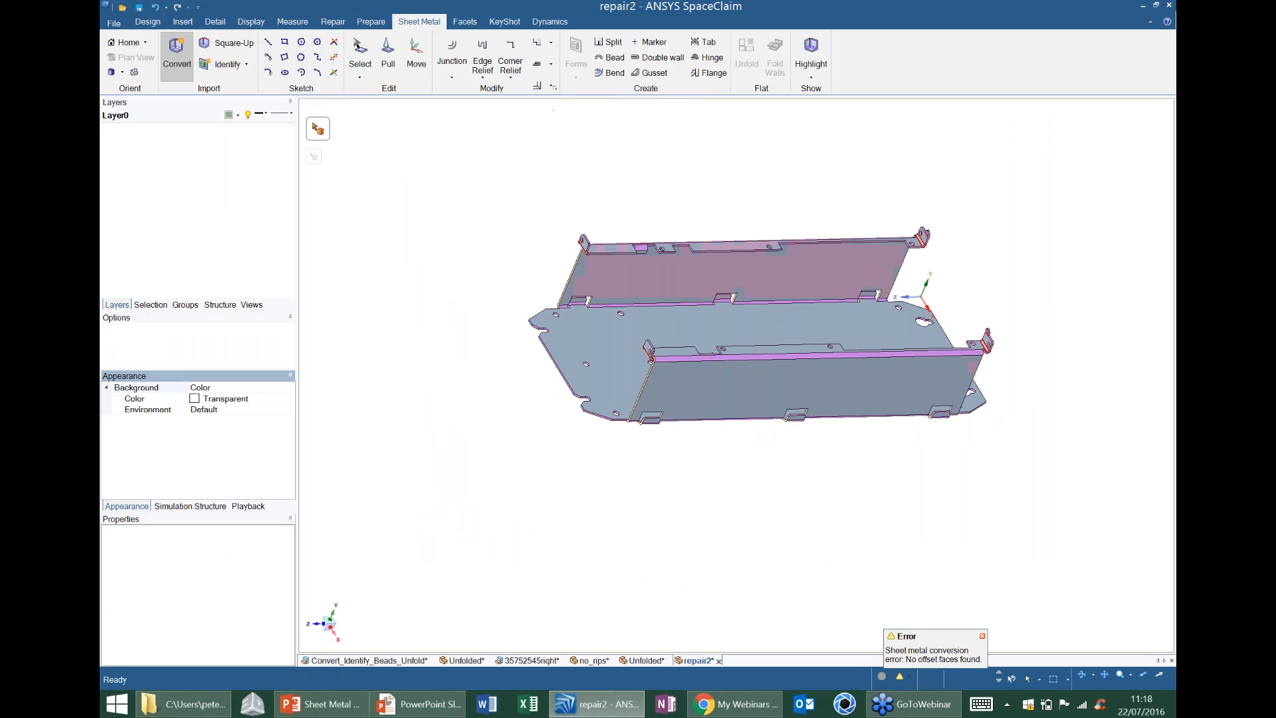
left_click(735, 330)
Examine the converted repair2 part from end to end for highlighted bends, reliefs and unconverted faces.
middle_click_drag(789, 315, 711, 295)
scroll(755, 315, "up", 3)
middle_click_drag(389, 412, 461, 312)
scroll(494, 399, "up", 5)
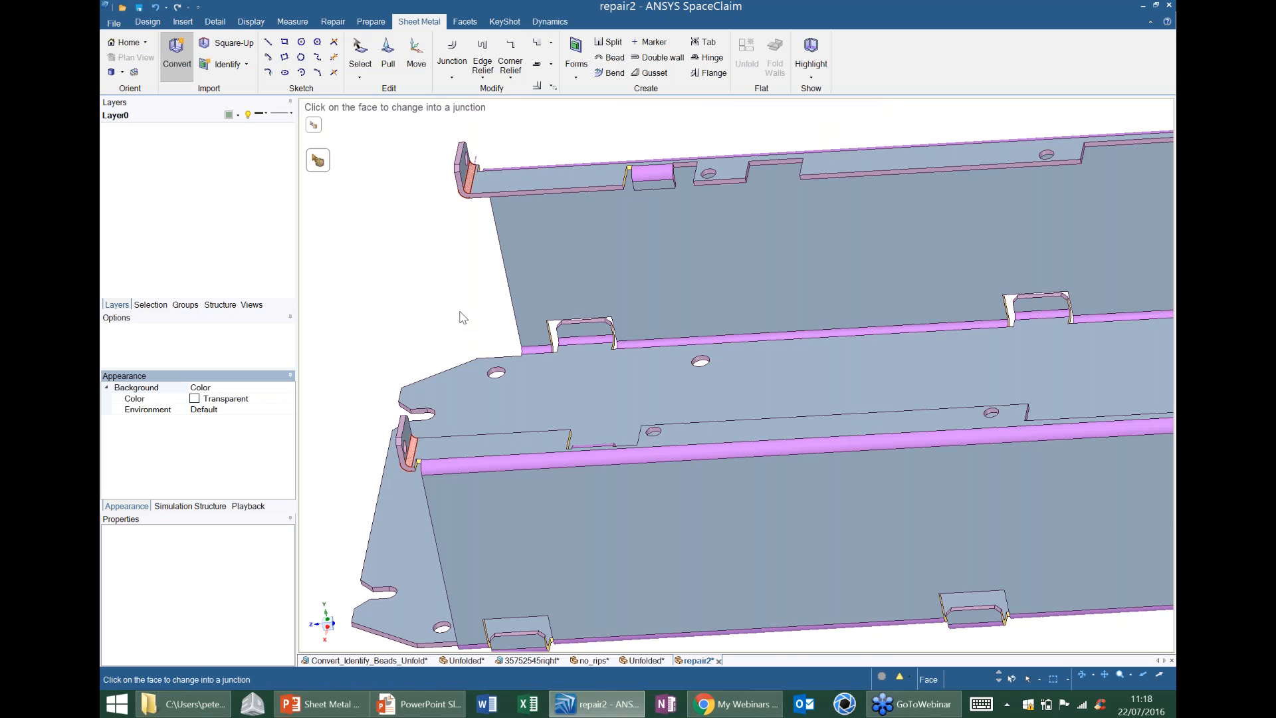
middle_click_drag(977, 288, 640, 299, "shift")
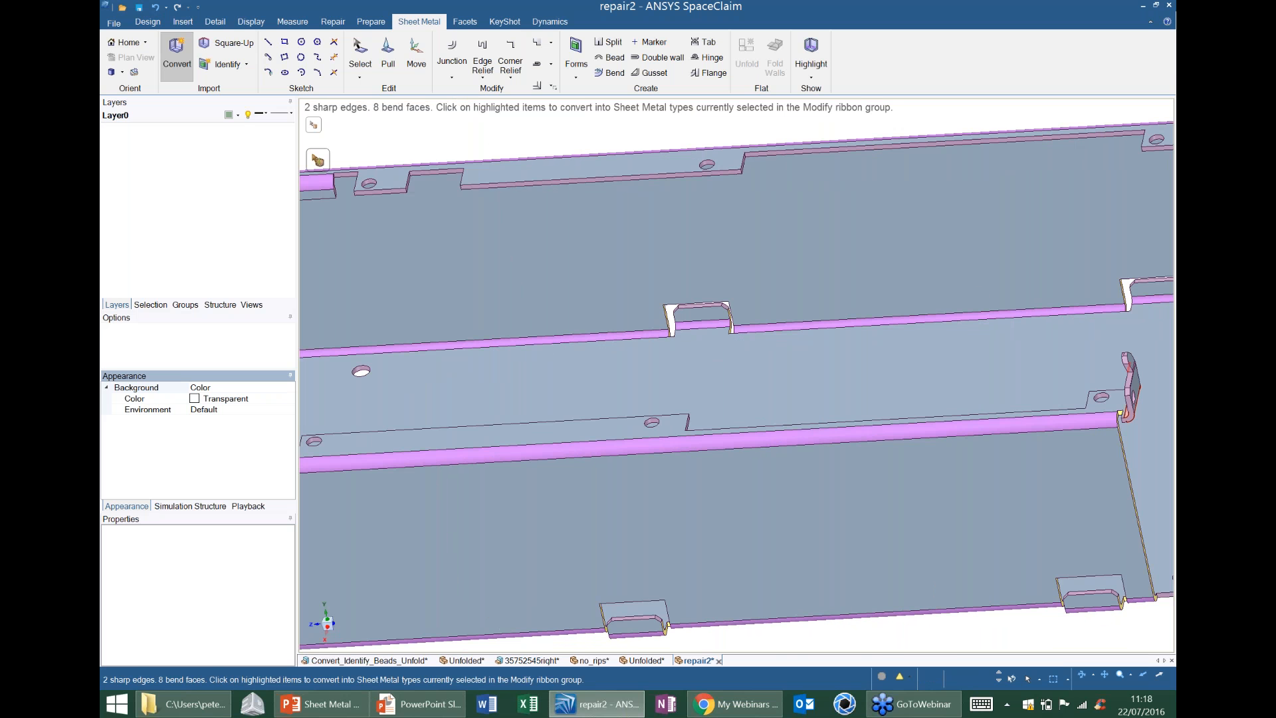
scroll(640, 300, "down", 2)
middle_click_drag(978, 293, 791, 313, "shift")
scroll(931, 206, "up", 2)
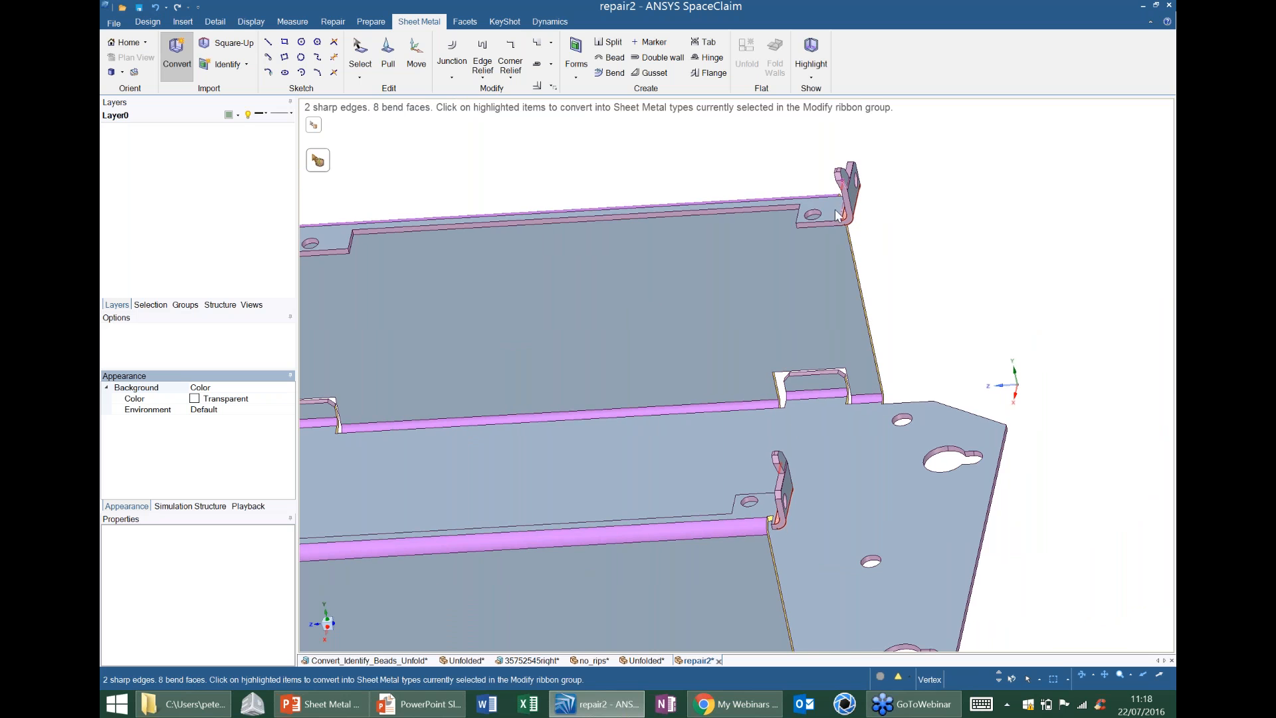
mouse_move(747, 320)
middle_mouse_down("shift")
mouse_move(797, 292)
mouse_move(853, 312)
mouse_move(944, 316)
middle_mouse_up("shift")
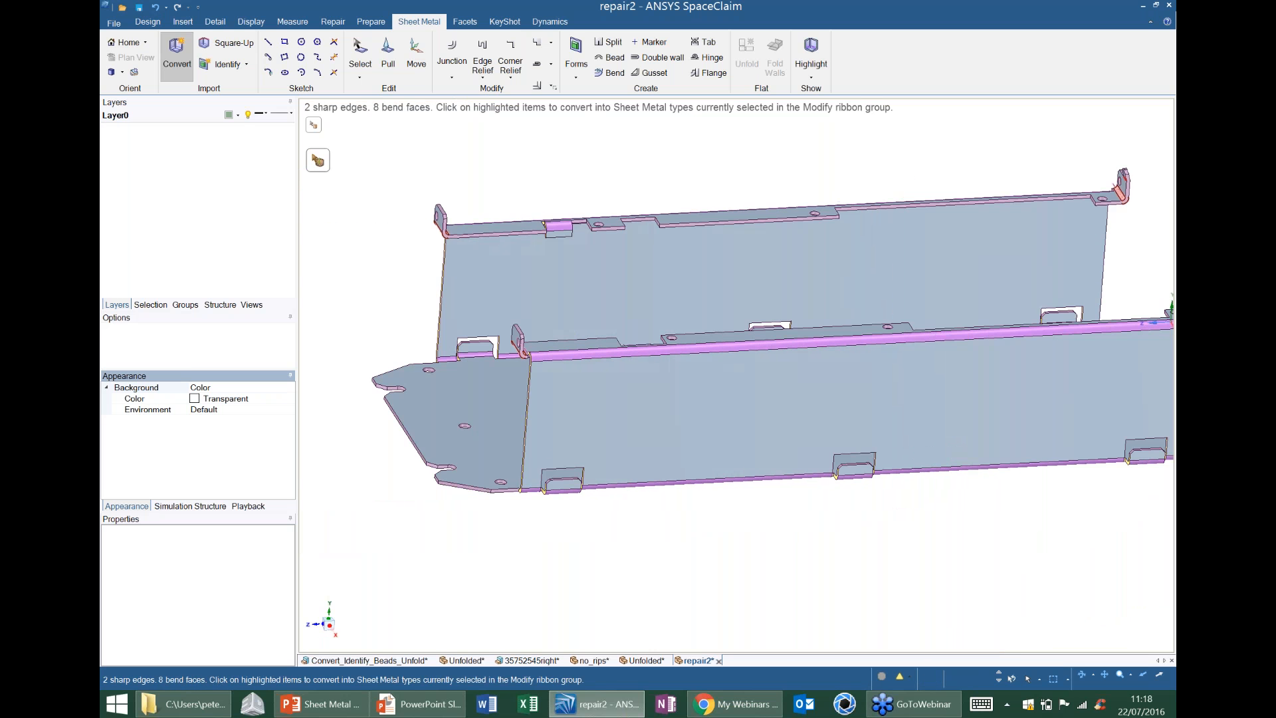
middle_click_drag(749, 273, 750, 281)
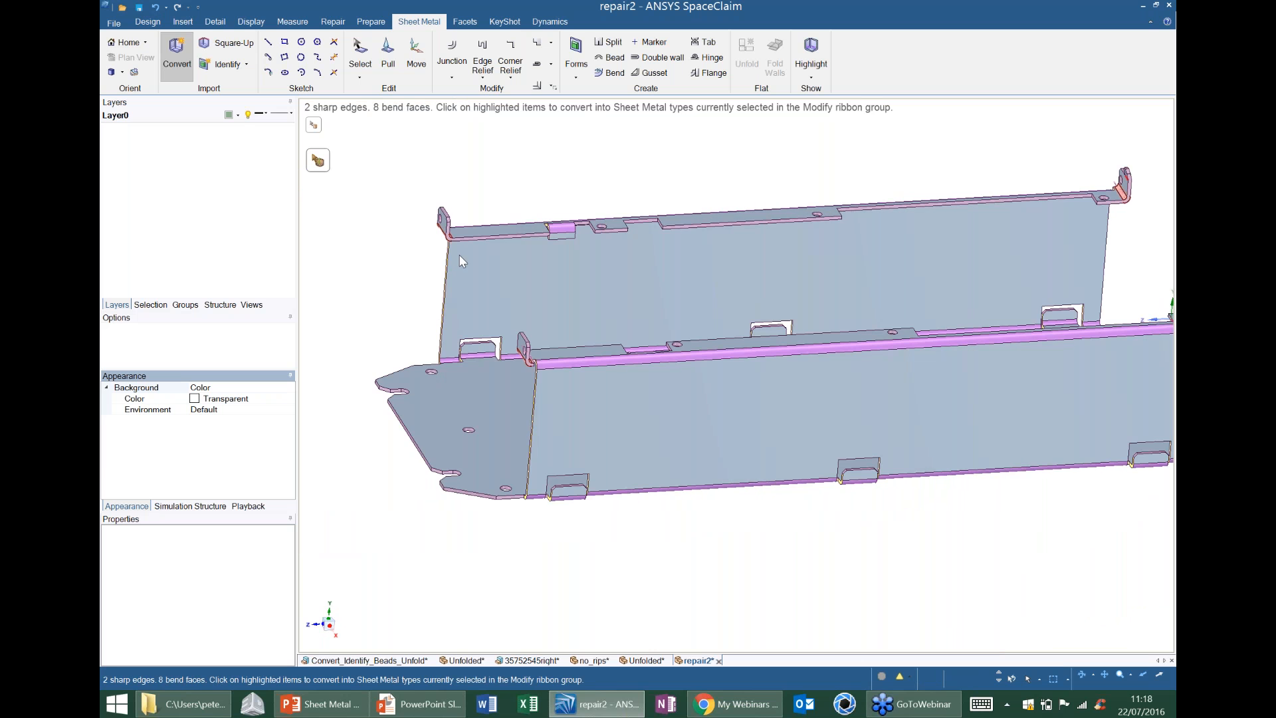
Convert the highlighted bend face of the rear flange's end tab, at the slotted end of the base, into a junction.
middle_click_drag(462, 261, 484, 271, "shift")
scroll(538, 278, "up", 5)
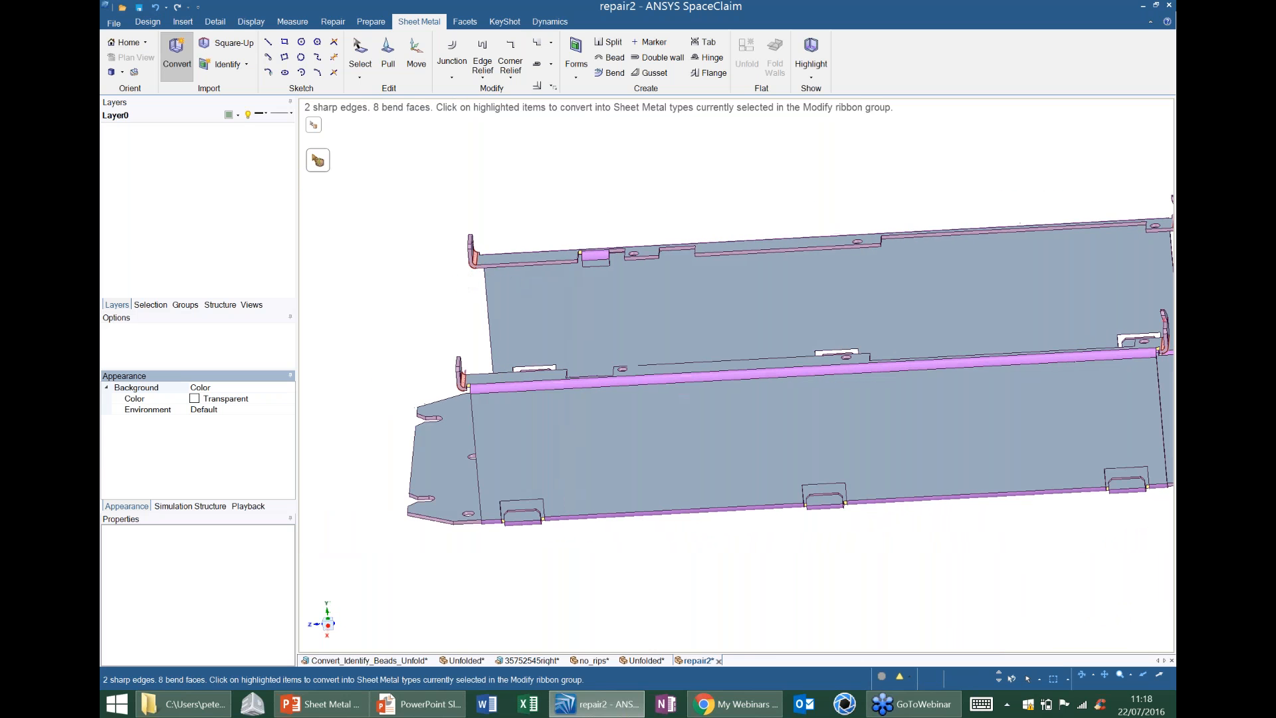
scroll(538, 277, "up", 5)
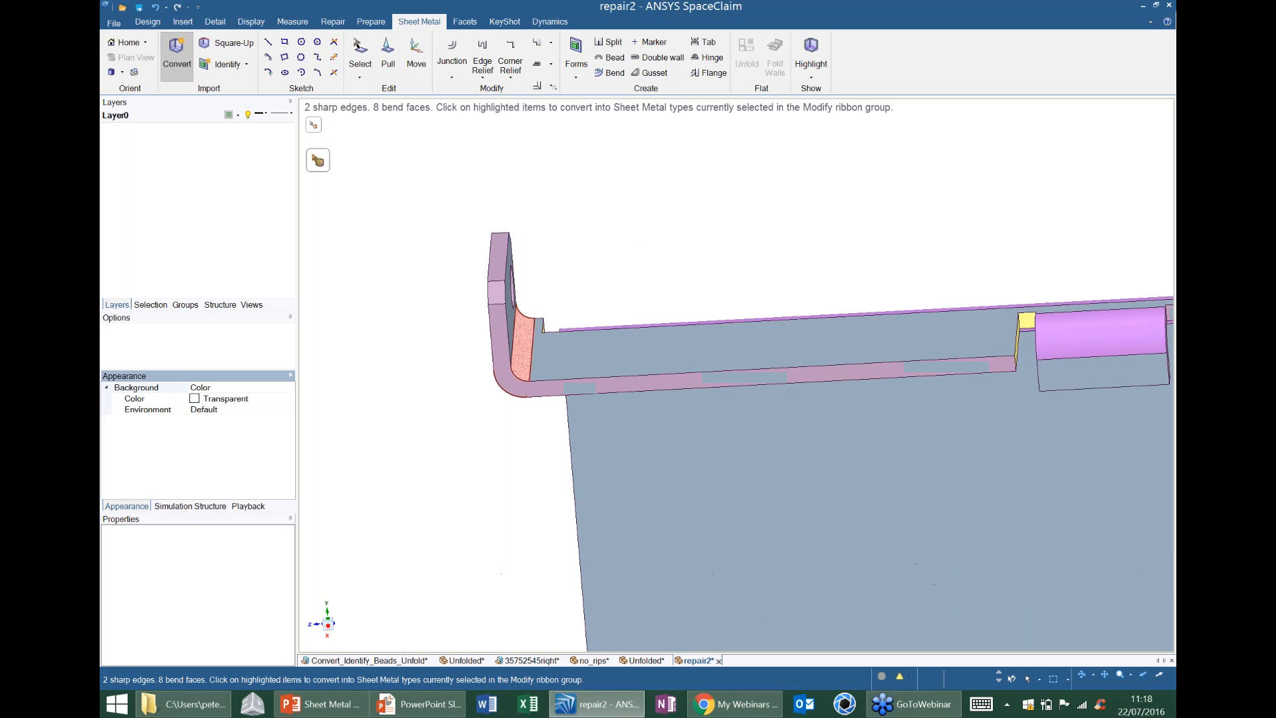
scroll(543, 279, "up", 1)
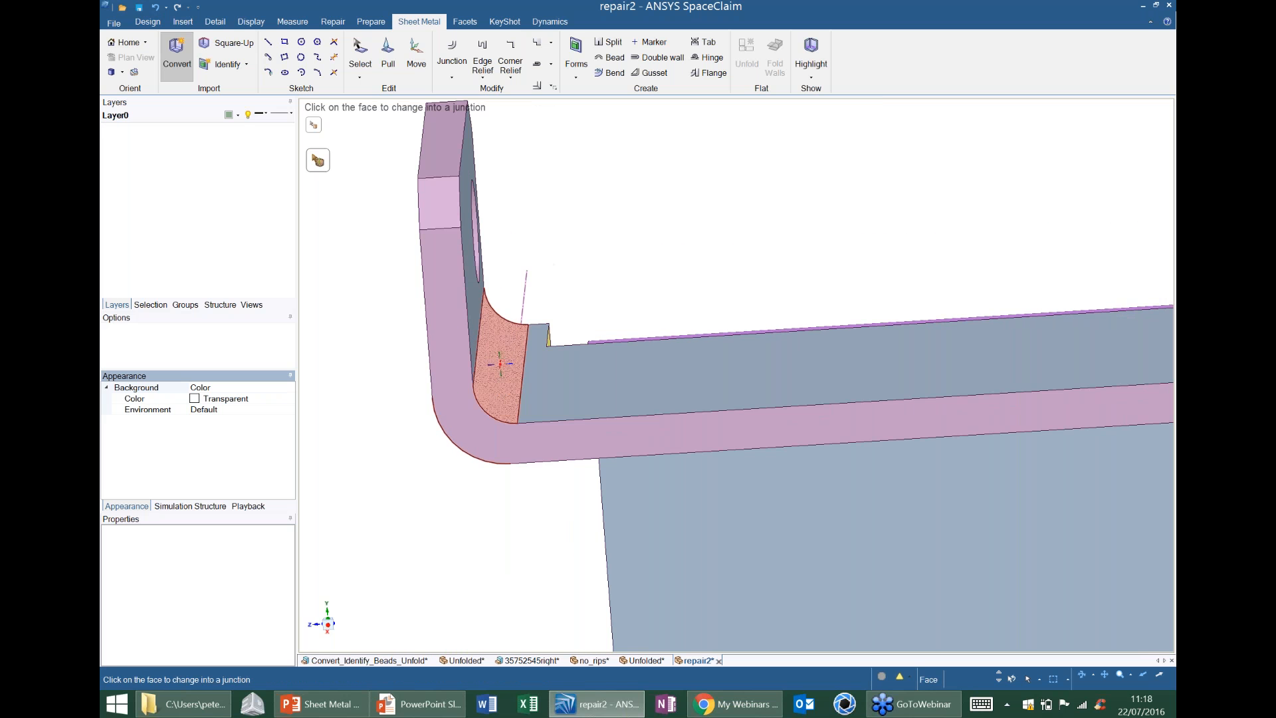
scroll(500, 364, "down", 4)
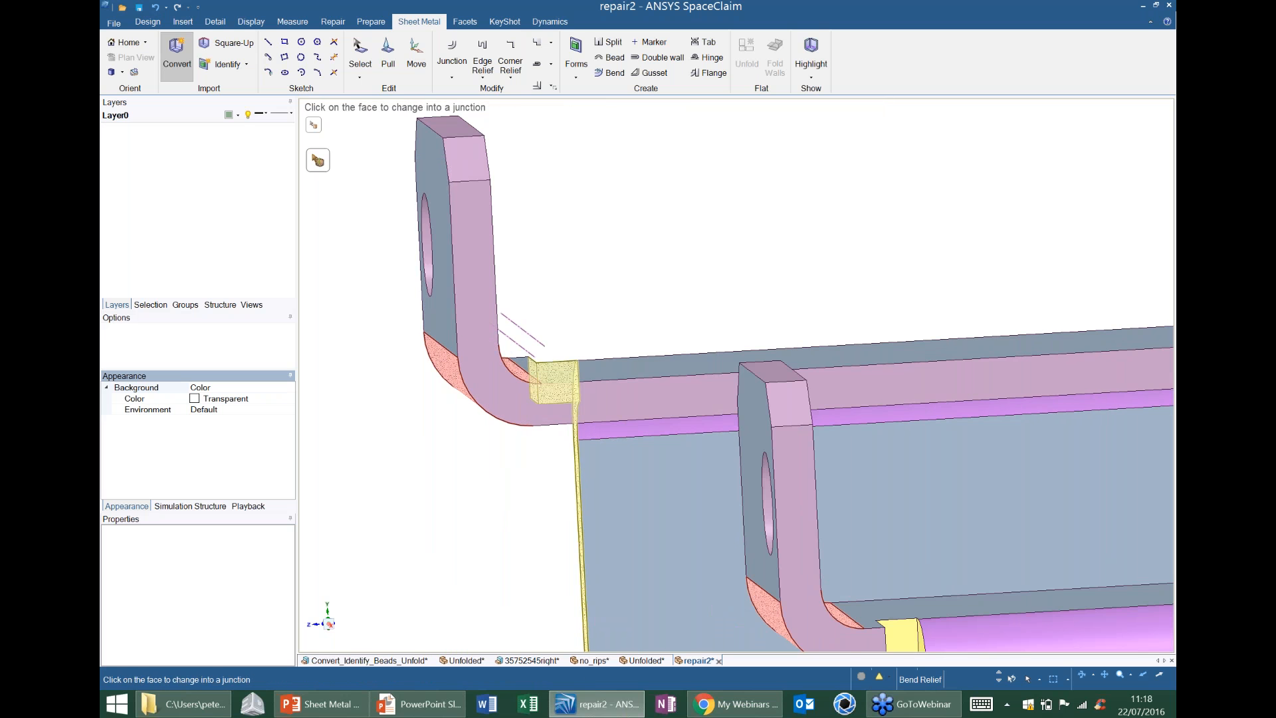
middle_click_drag(558, 382, 529, 377)
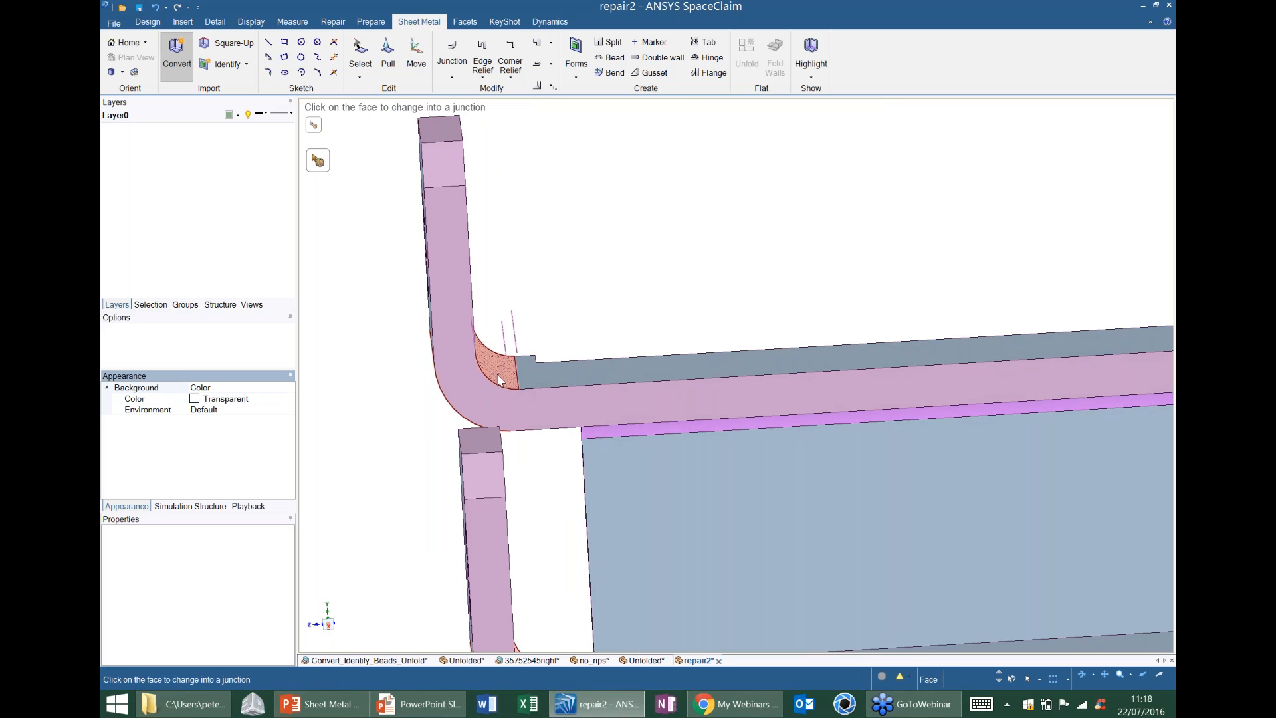
middle_click_drag(483, 364, 523, 345)
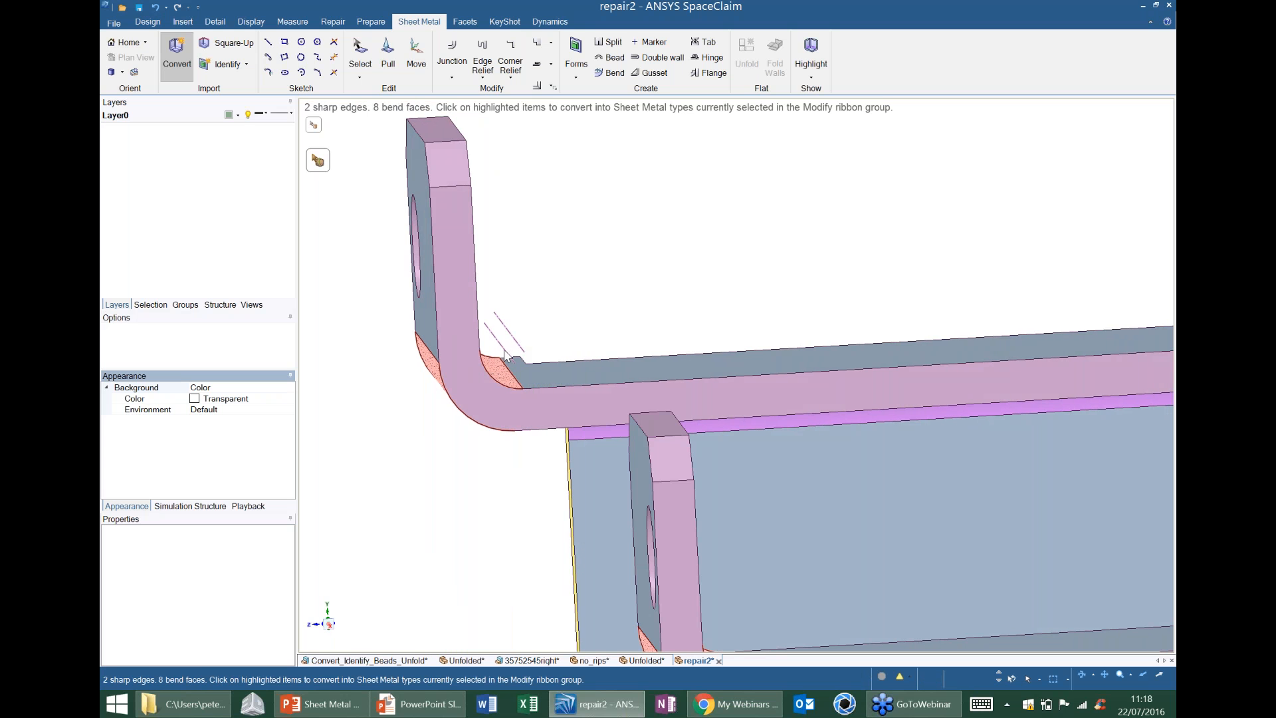
middle_click_drag(516, 377, 518, 365)
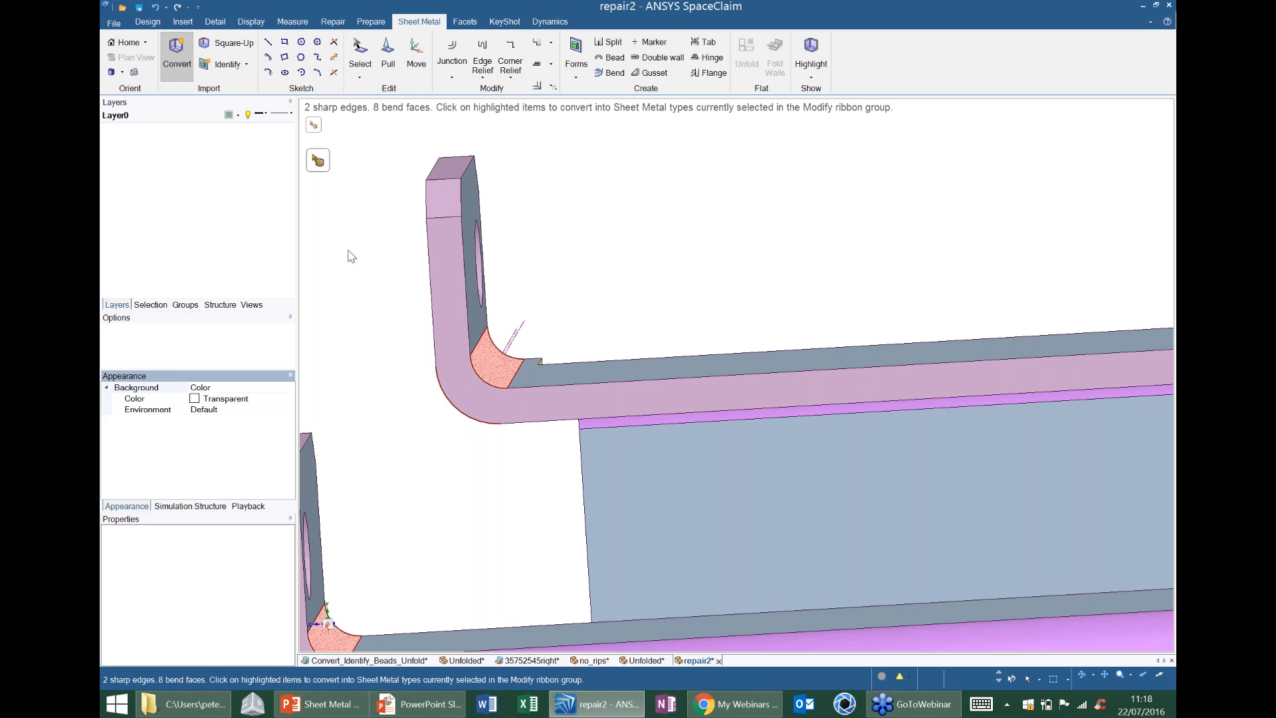
left_click(488, 367)
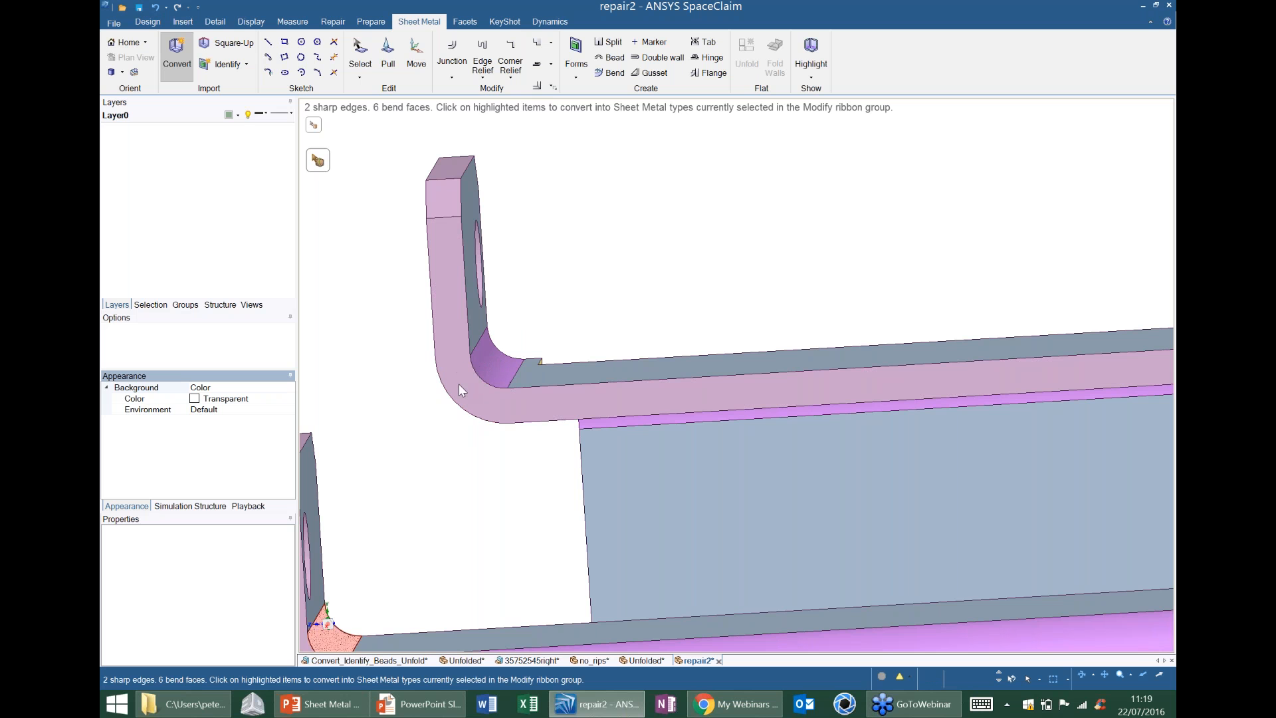
Convert the matching bend face of the front flange's end tab, at the slotted end, into a junction.
middle_click_drag(520, 393, 575, 268, "shift")
scroll(575, 268, "down", 2)
scroll(465, 420, "up", 2)
middle_click_drag(464, 420, 539, 286, "shift")
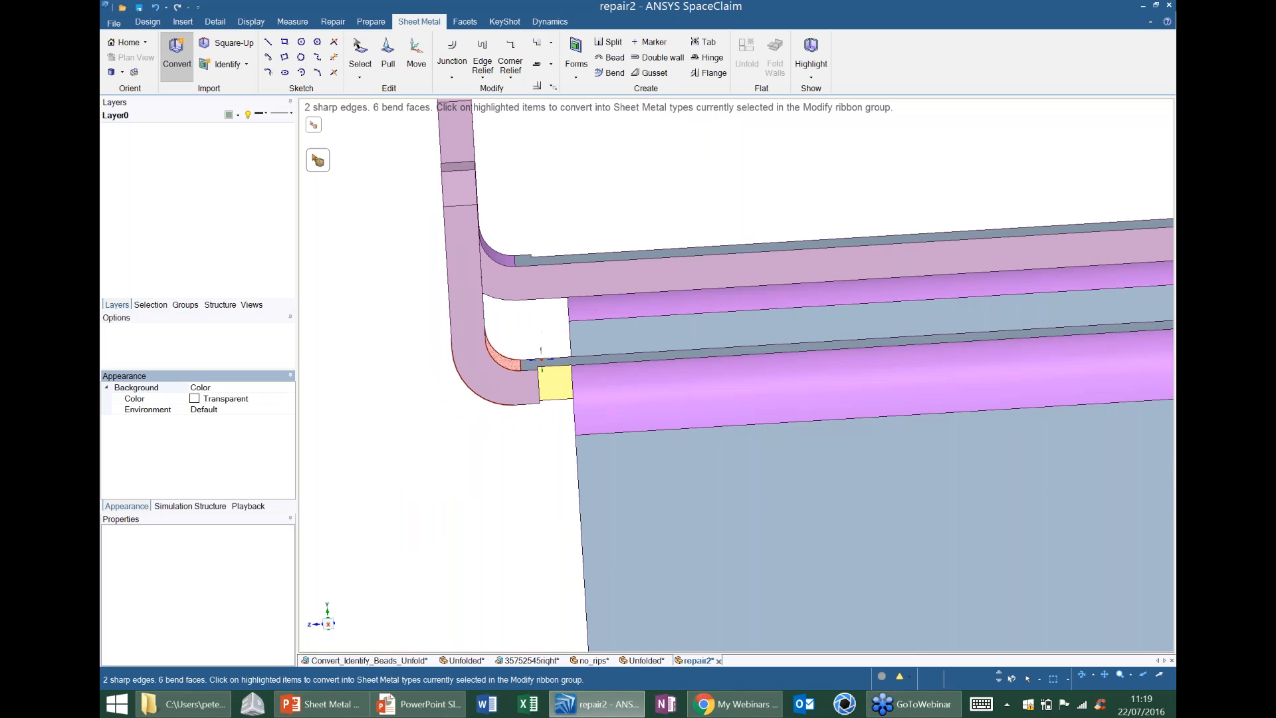
left_click(501, 362)
Convert the highlighted bend face of the front flange's tab, at the keyhole end of the base, into a junction.
middle_click_drag(538, 374, 449, 455)
middle_click_drag(615, 345, 590, 373)
middle_click_drag(465, 325, 469, 432, "ctrl")
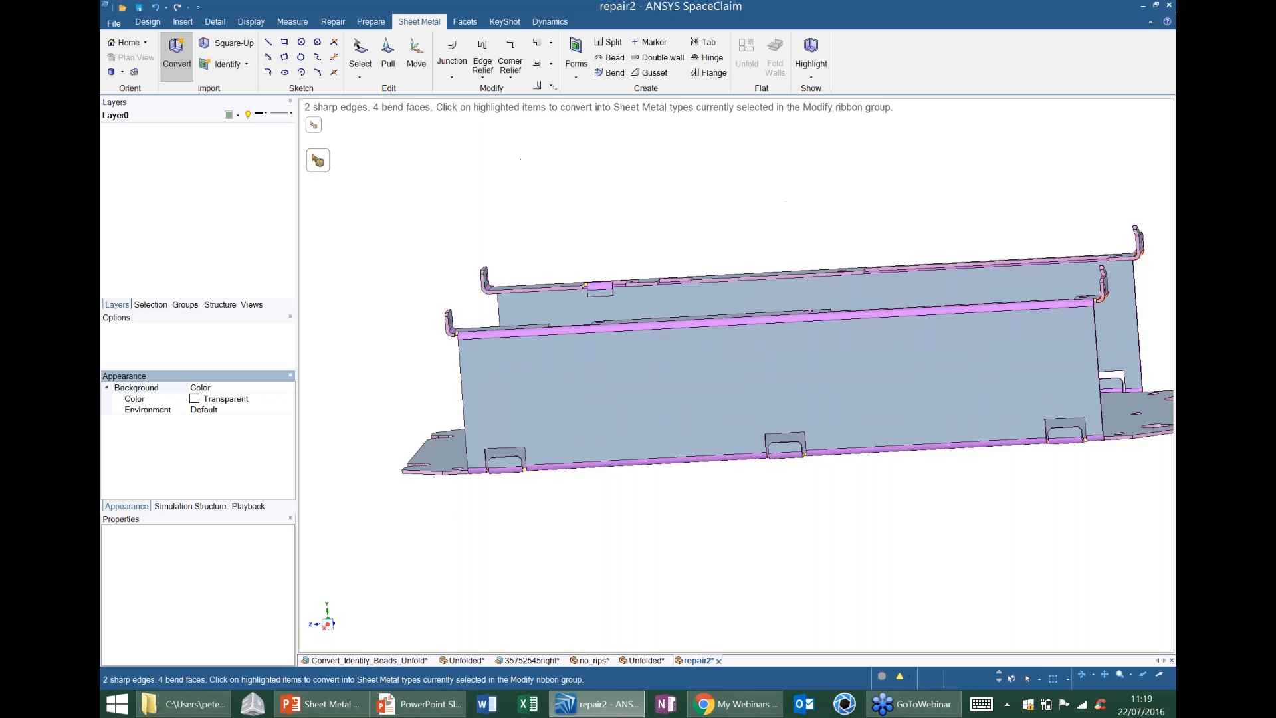
middle_click_drag(1070, 326, 733, 368, "shift")
scroll(753, 304, "up", 10)
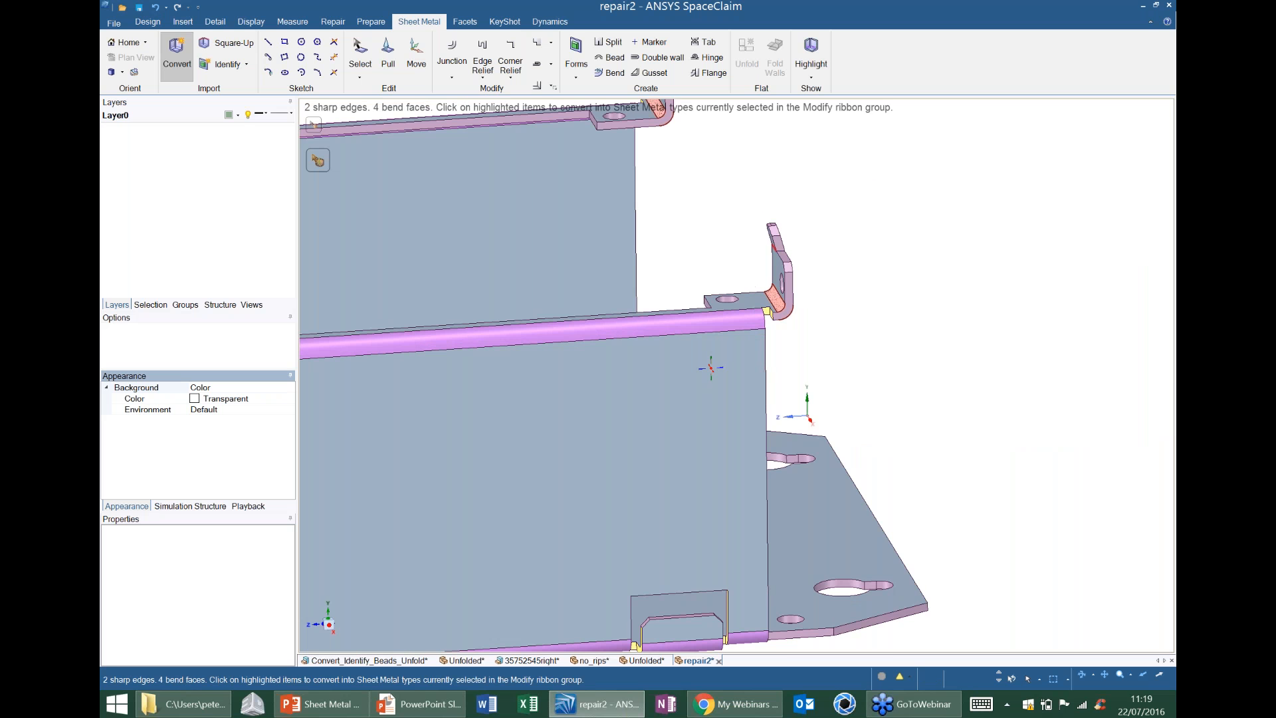
left_click(763, 303)
Convert the highlighted bend face of the rear flange's tab, at the keyhole end, into a junction.
middle_click_drag(713, 366, 834, 606, "shift")
middle_click_drag(640, 186, 682, 367, "shift")
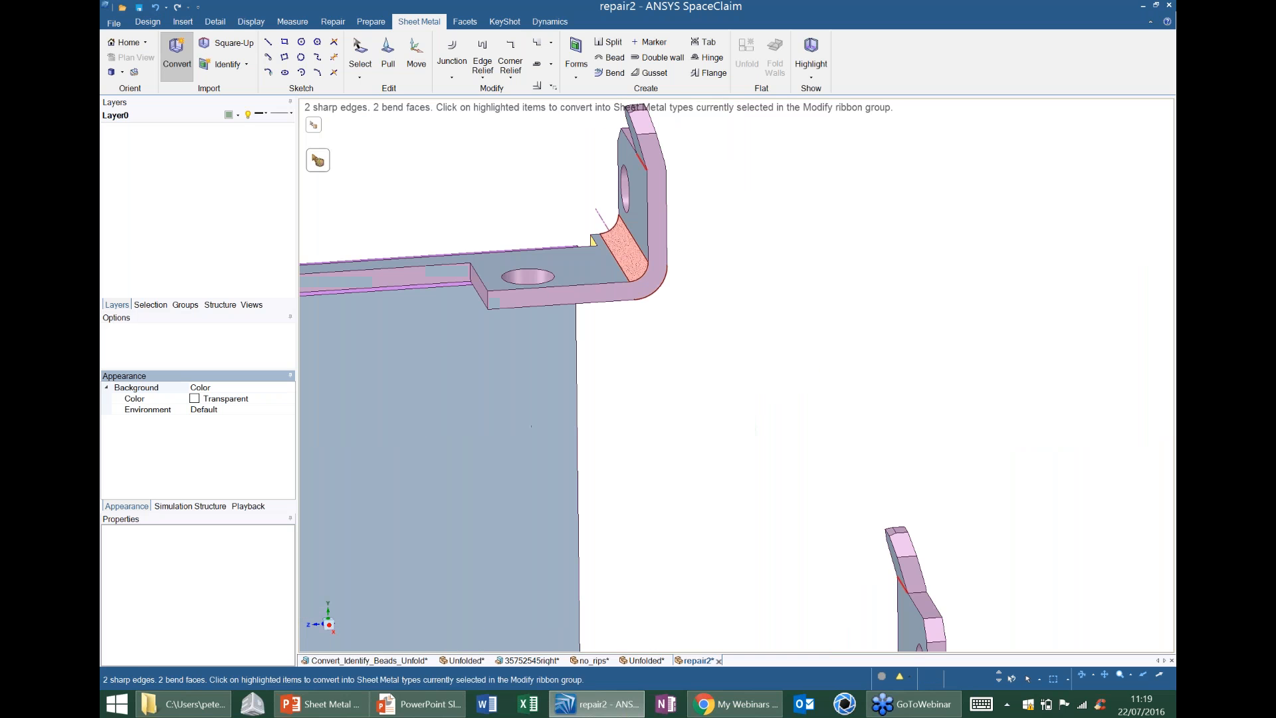
left_click(642, 265)
Change the sharp edges below the angled tips of both keyhole-end tabs into junctions.
middle_click_drag(925, 612, 750, 388, "shift")
middle_click_drag(749, 387, 754, 325)
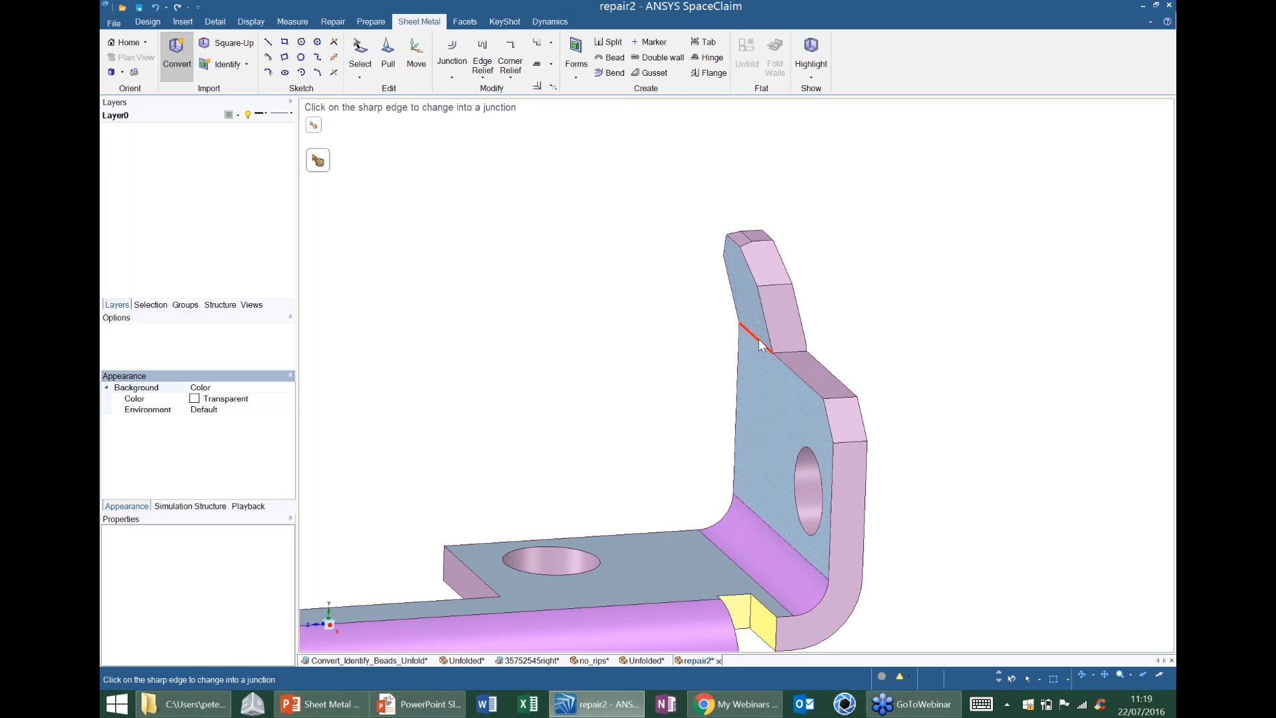
left_click(760, 344)
mouse_move(761, 344)
middle_mouse_down()
mouse_move(675, 356)
mouse_move(749, 349)
mouse_move(751, 392)
mouse_move(753, 349)
middle_mouse_up()
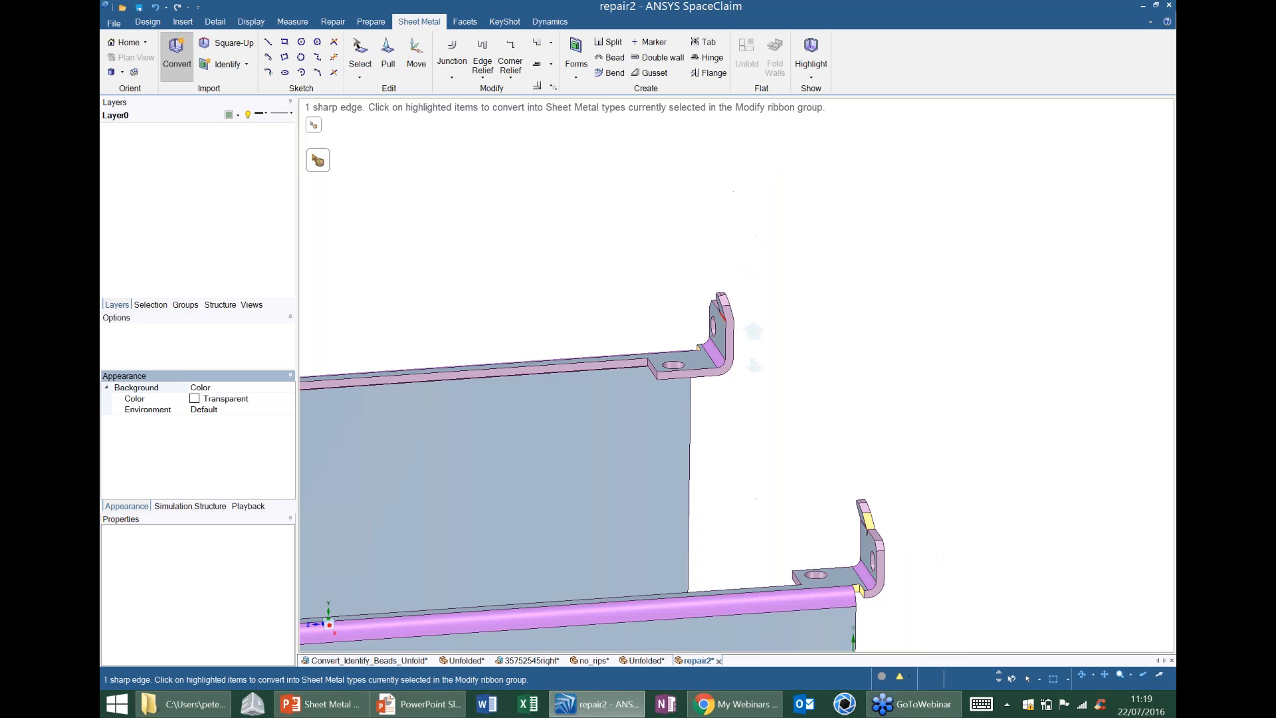
scroll(753, 349, "up", 5)
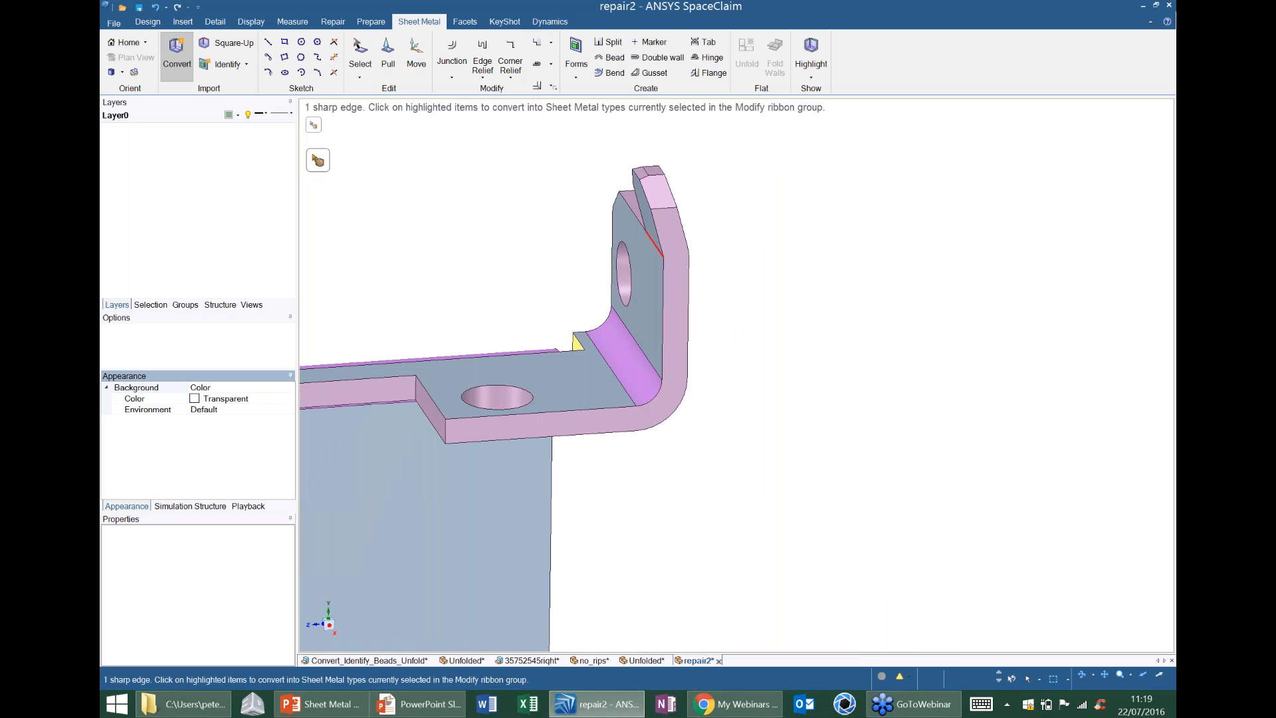
left_click(660, 247)
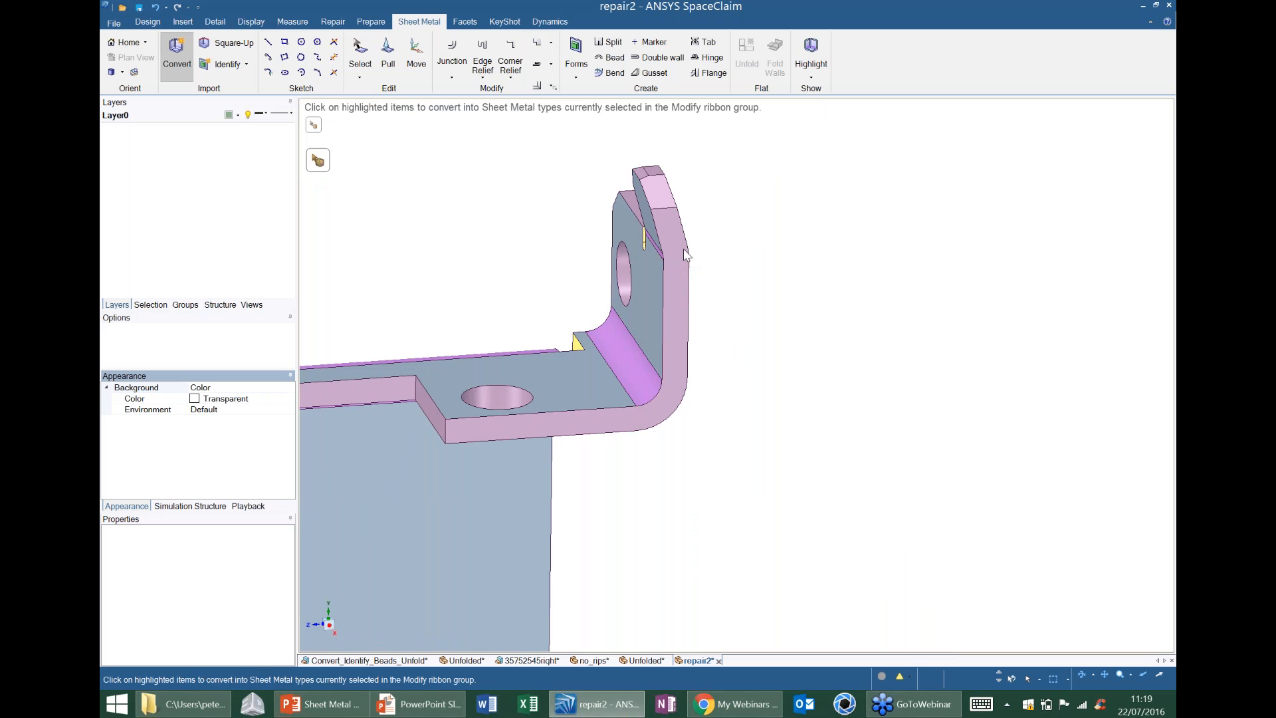
Square up the slanted side end face on the angled tip of the rear flange's keyhole-end tab.
scroll(683, 248, "down", 6)
scroll(683, 248, "down", 2)
middle_click_drag(665, 292, 752, 299)
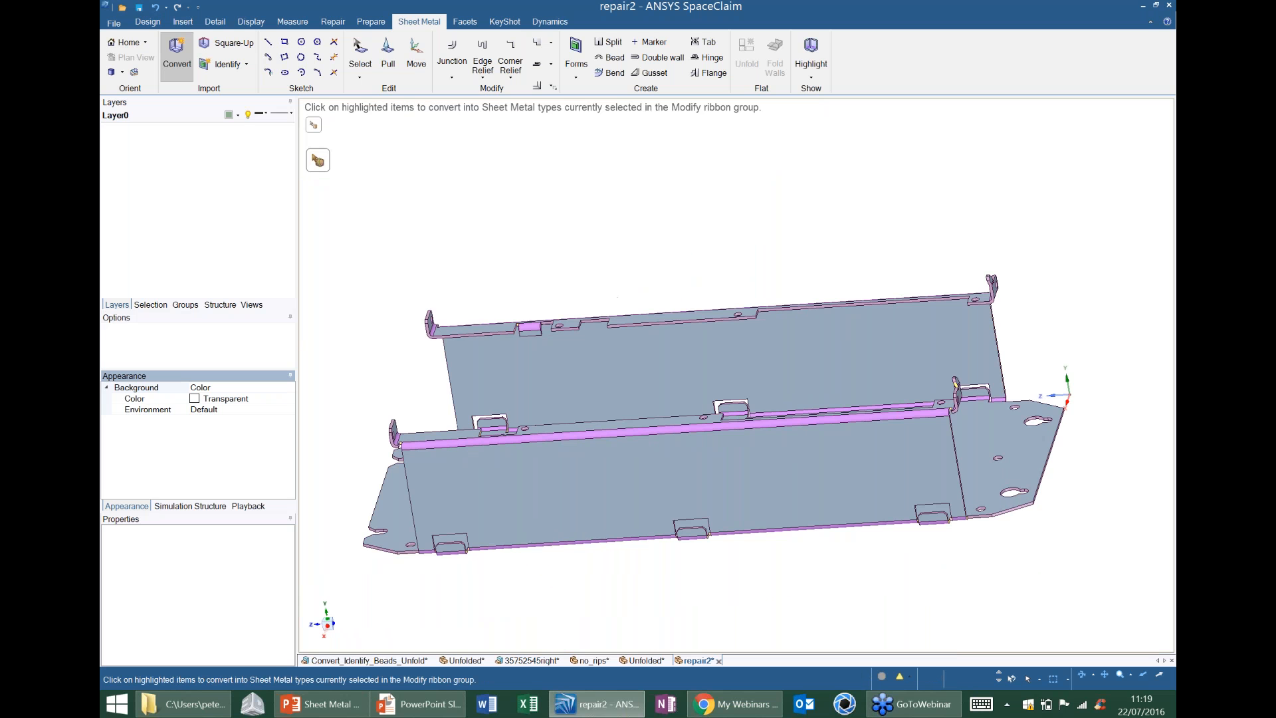
left_click(233, 44)
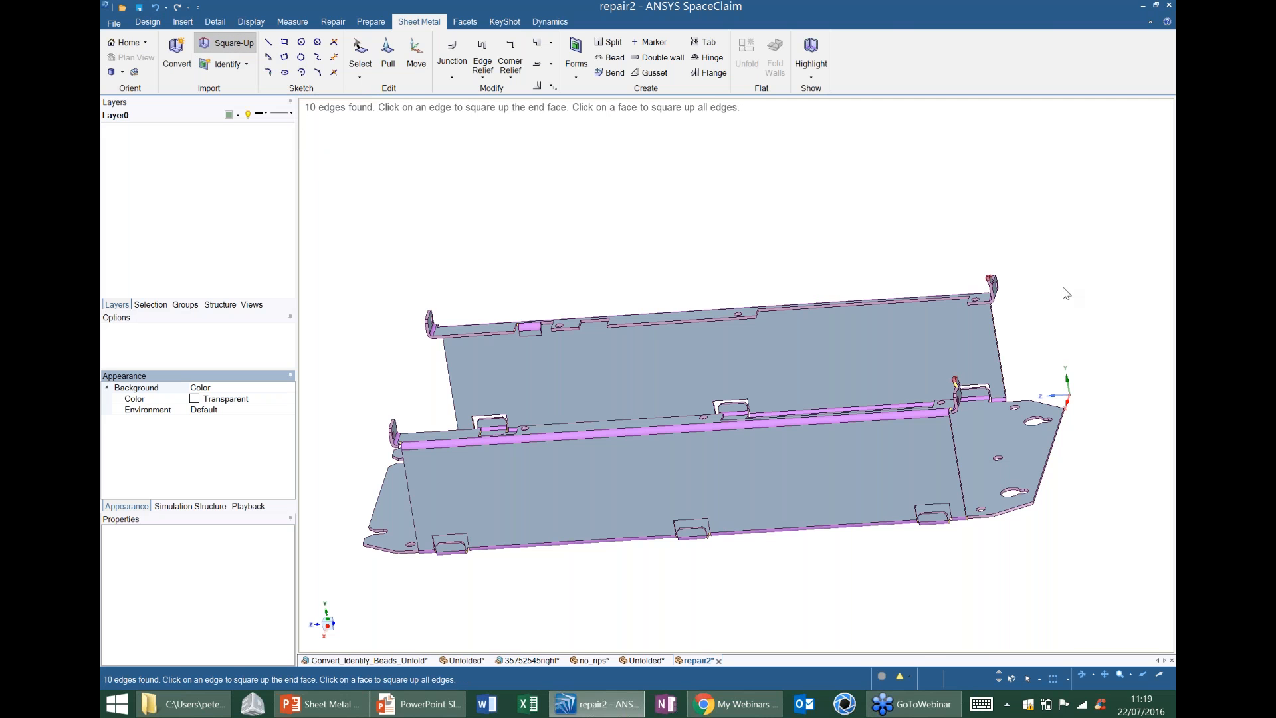
scroll(931, 332, "up", 5)
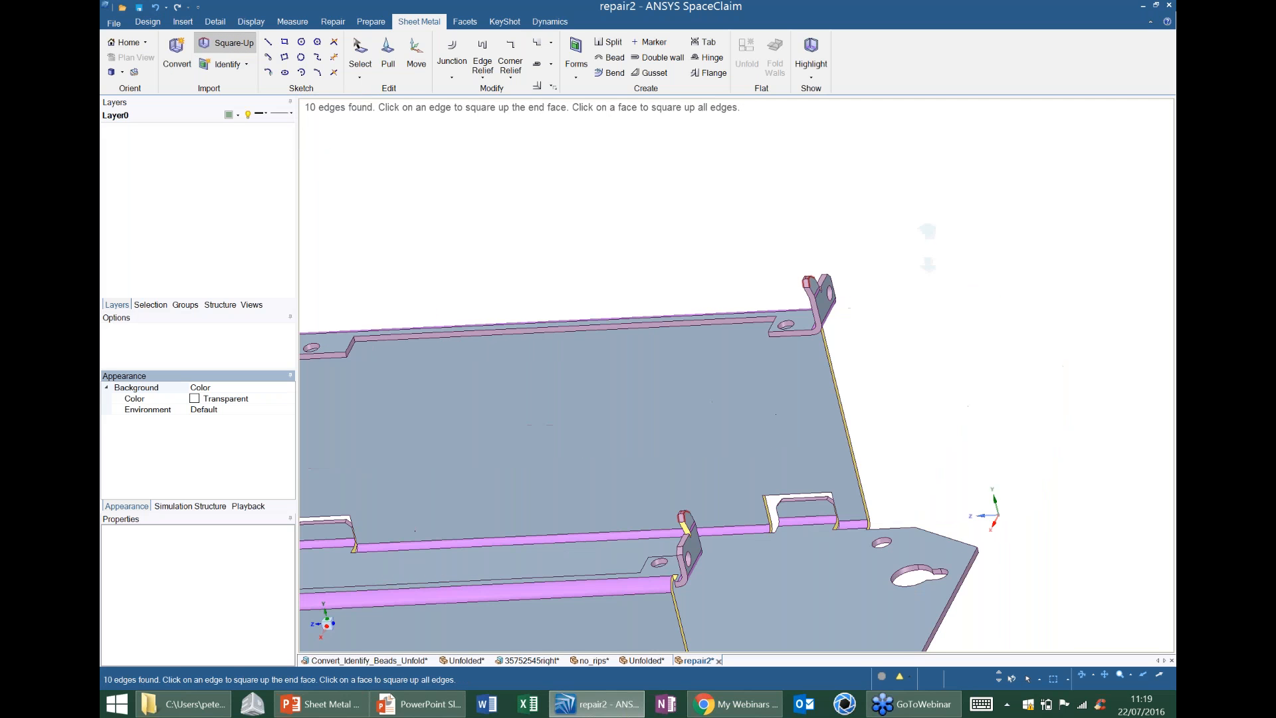
scroll(845, 260, "up", 2)
scroll(846, 260, "up", 5)
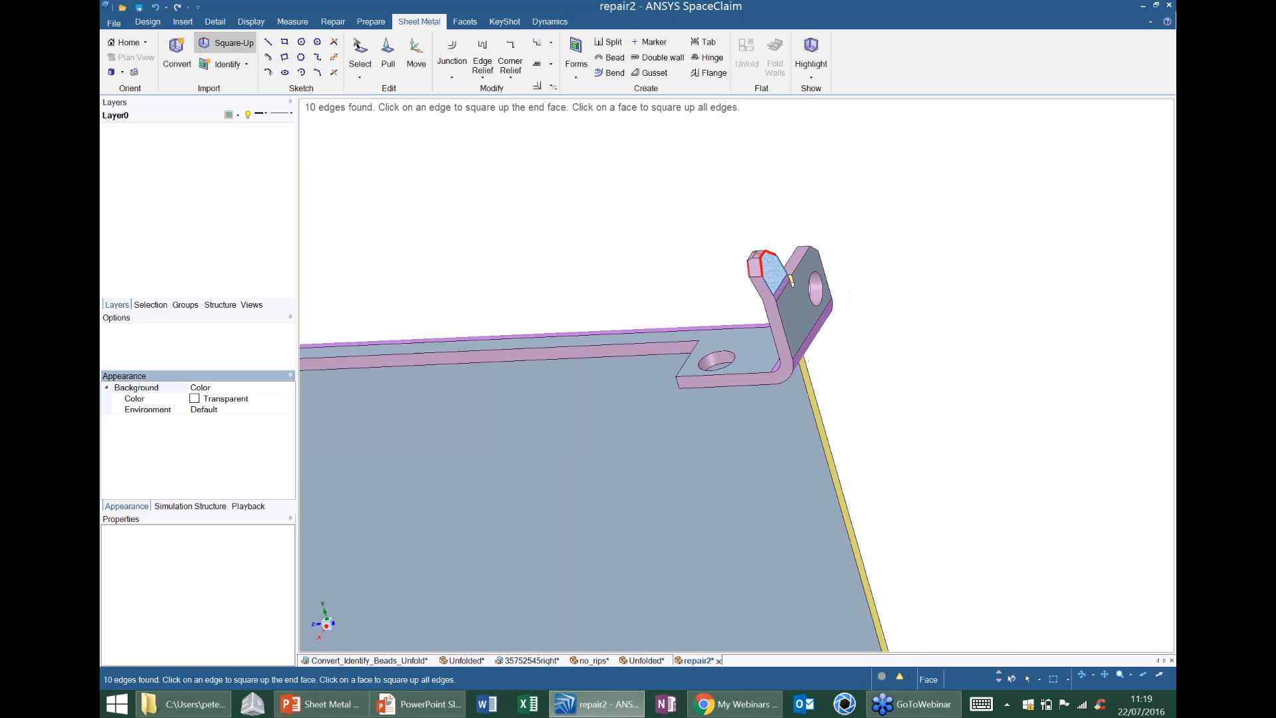
scroll(747, 226, "up", 3)
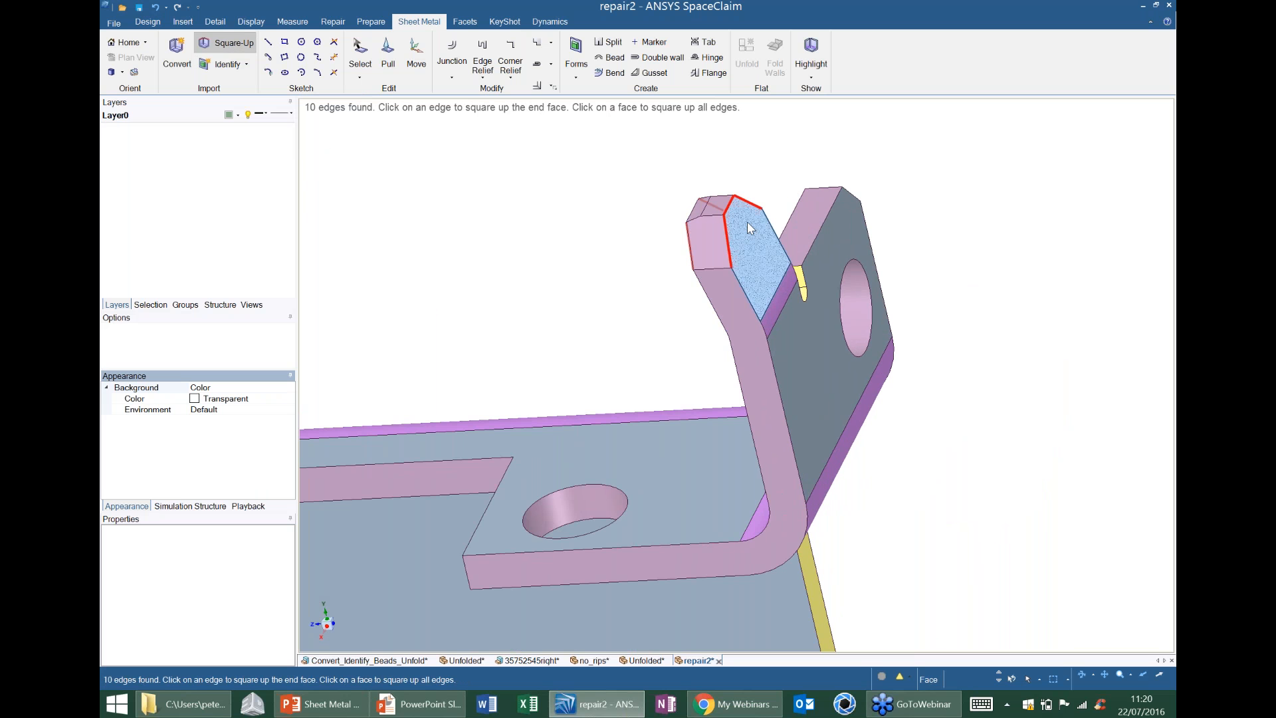
middle_click_drag(746, 236, 743, 242)
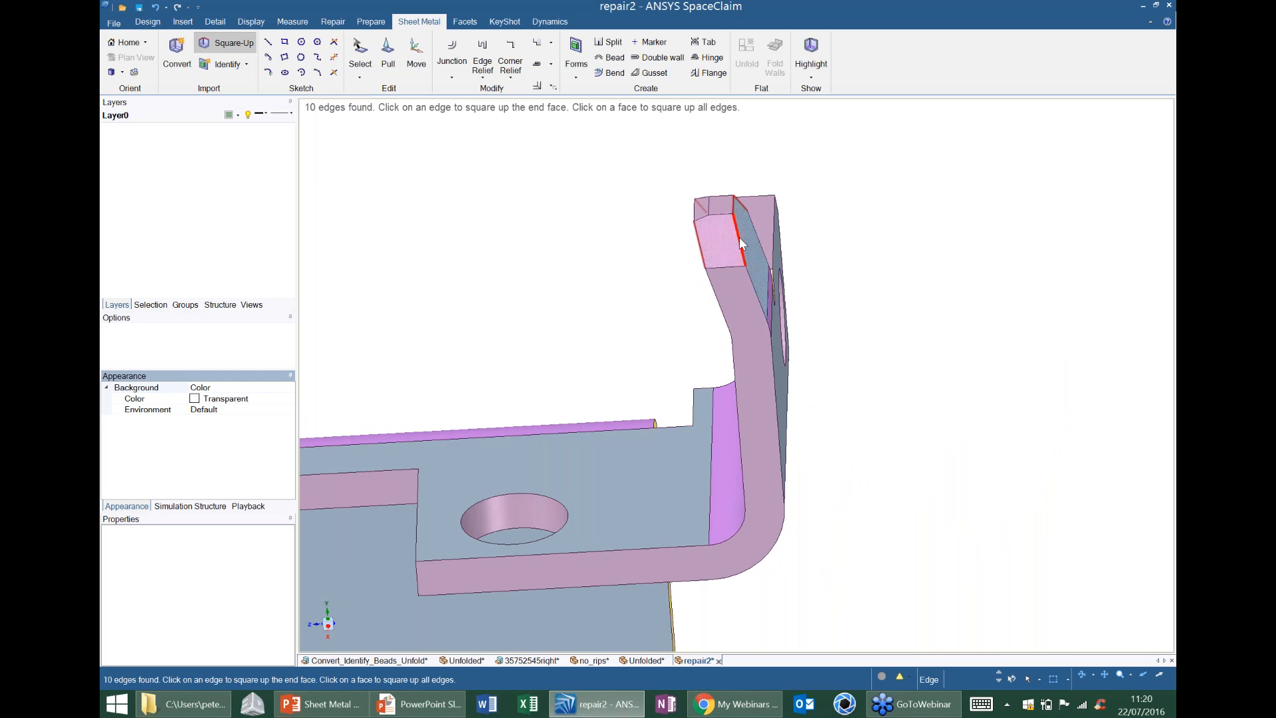
middle_click_drag(763, 220, 750, 229)
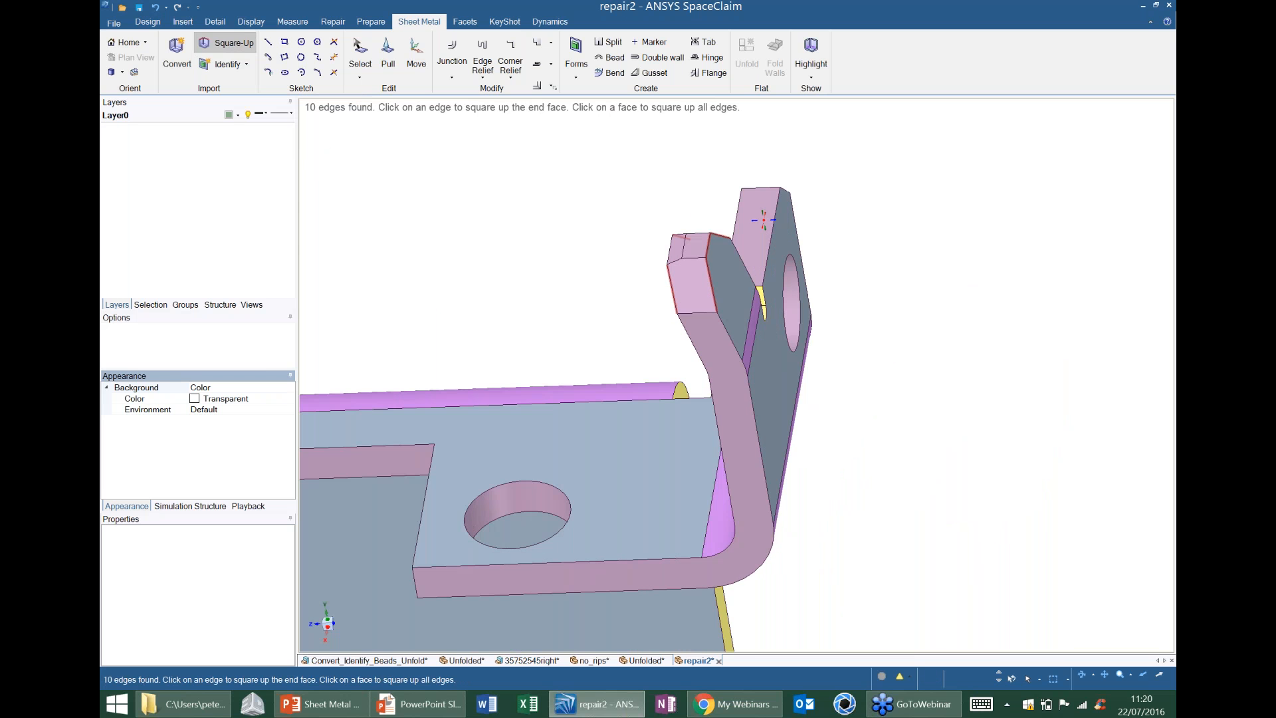
left_click(709, 268)
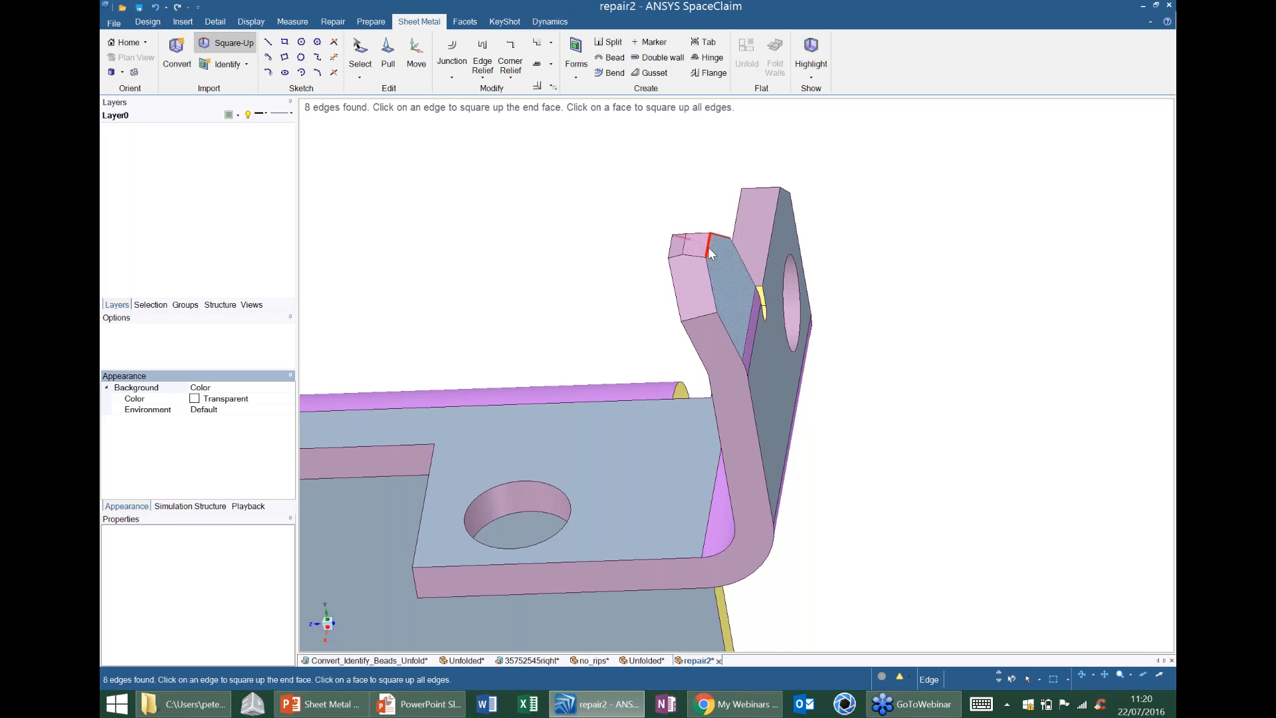
Square up the remaining slanted end faces on the rear keyhole-end tab's angled tip and all flagged edges of the front tab's tip.
left_click(708, 243)
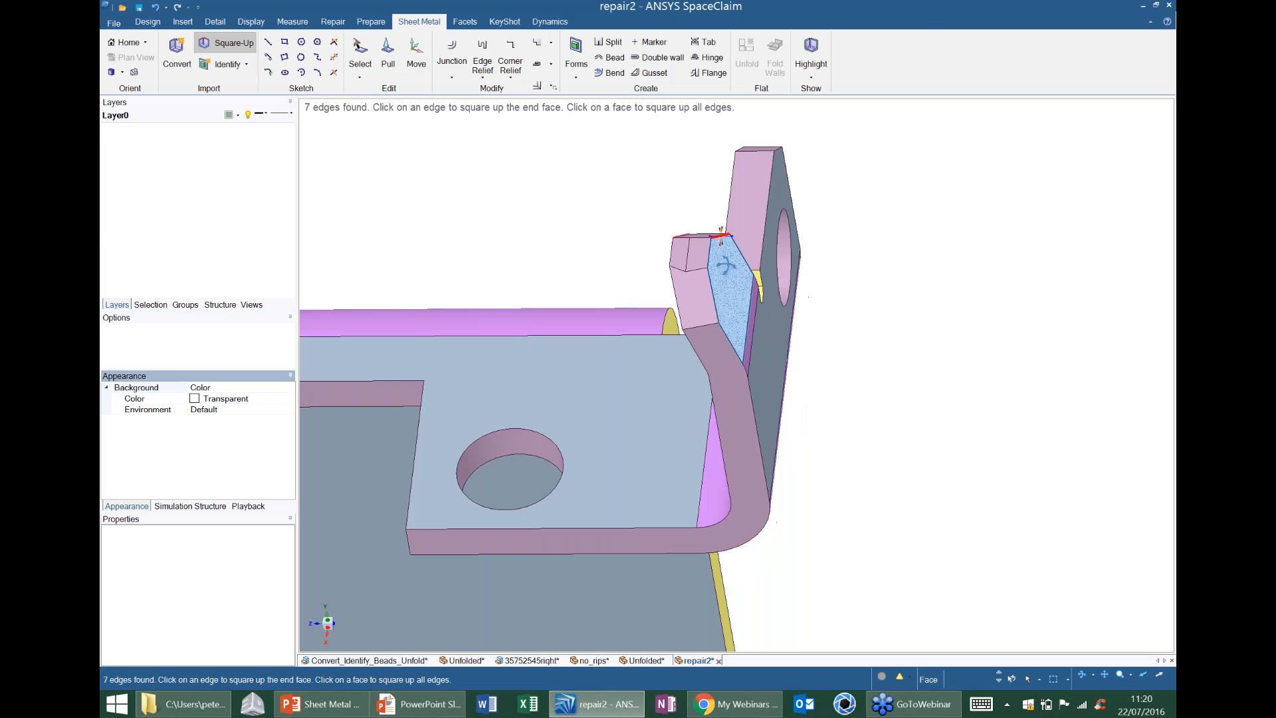
mouse_move(718, 239)
middle_mouse_down()
mouse_move(743, 249)
mouse_move(724, 228)
mouse_move(737, 183)
mouse_move(744, 225)
mouse_move(684, 219)
middle_mouse_up()
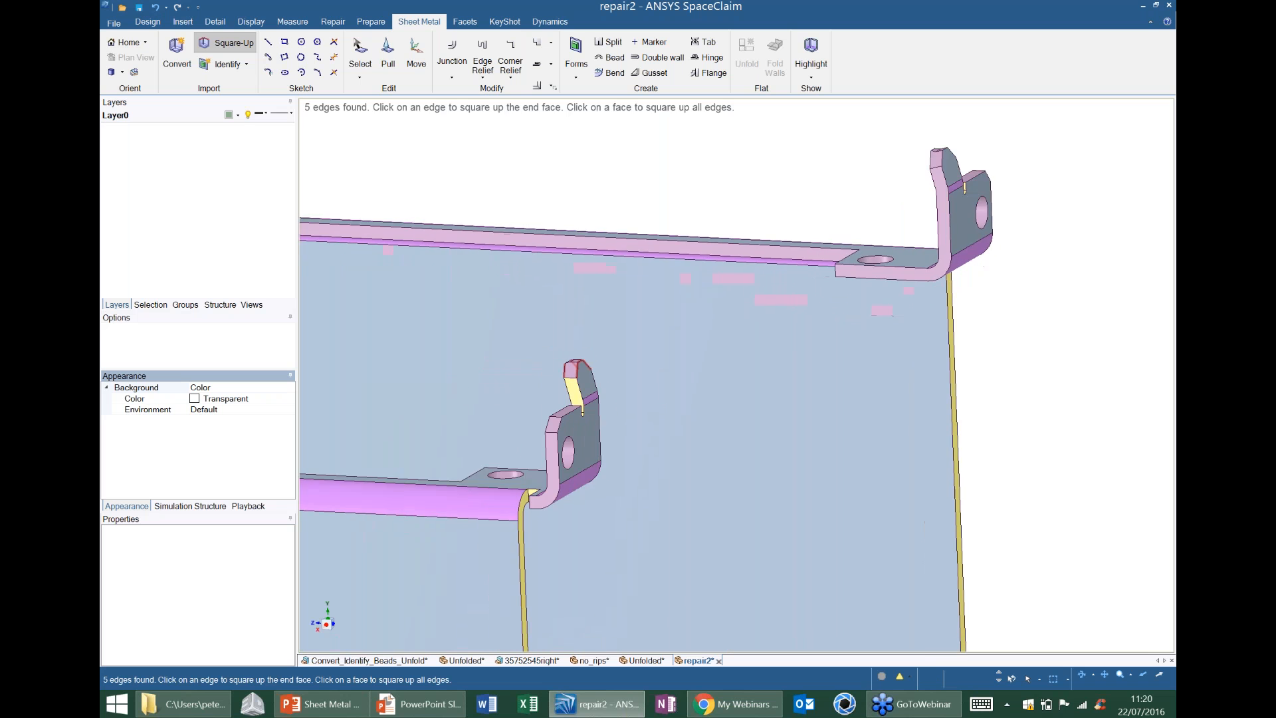
scroll(565, 425, "up", 5)
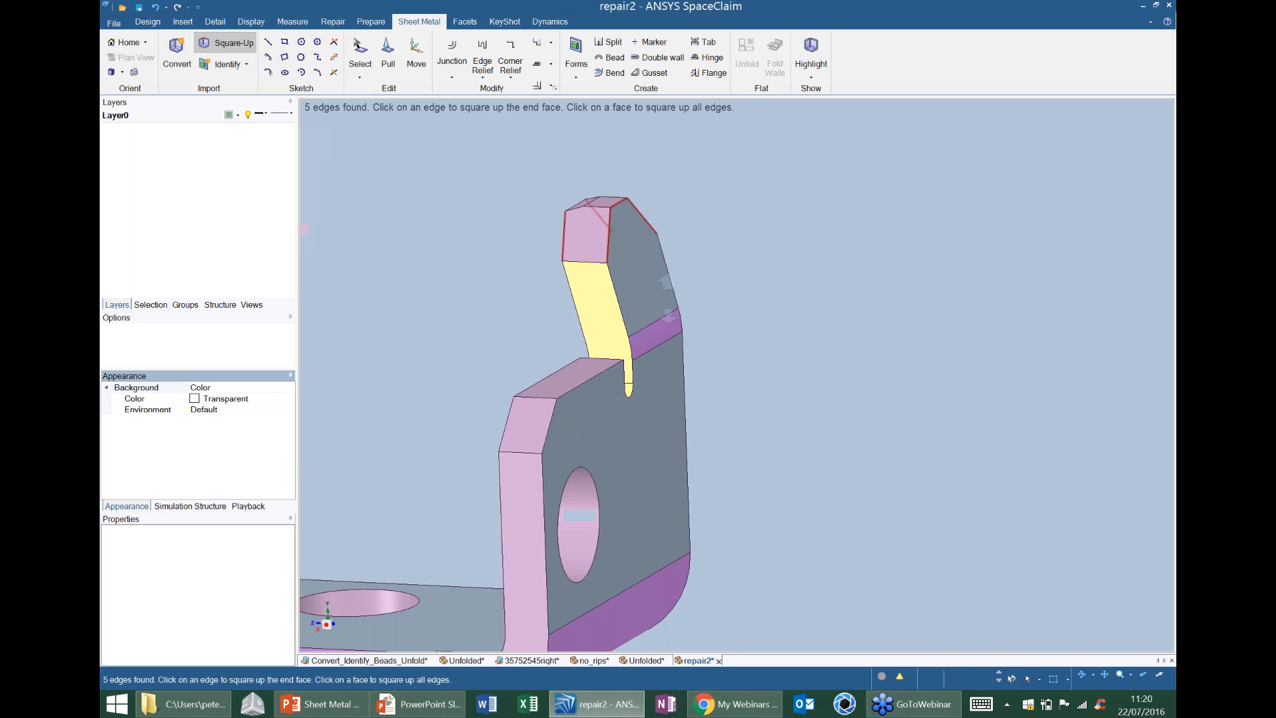
left_click(650, 245)
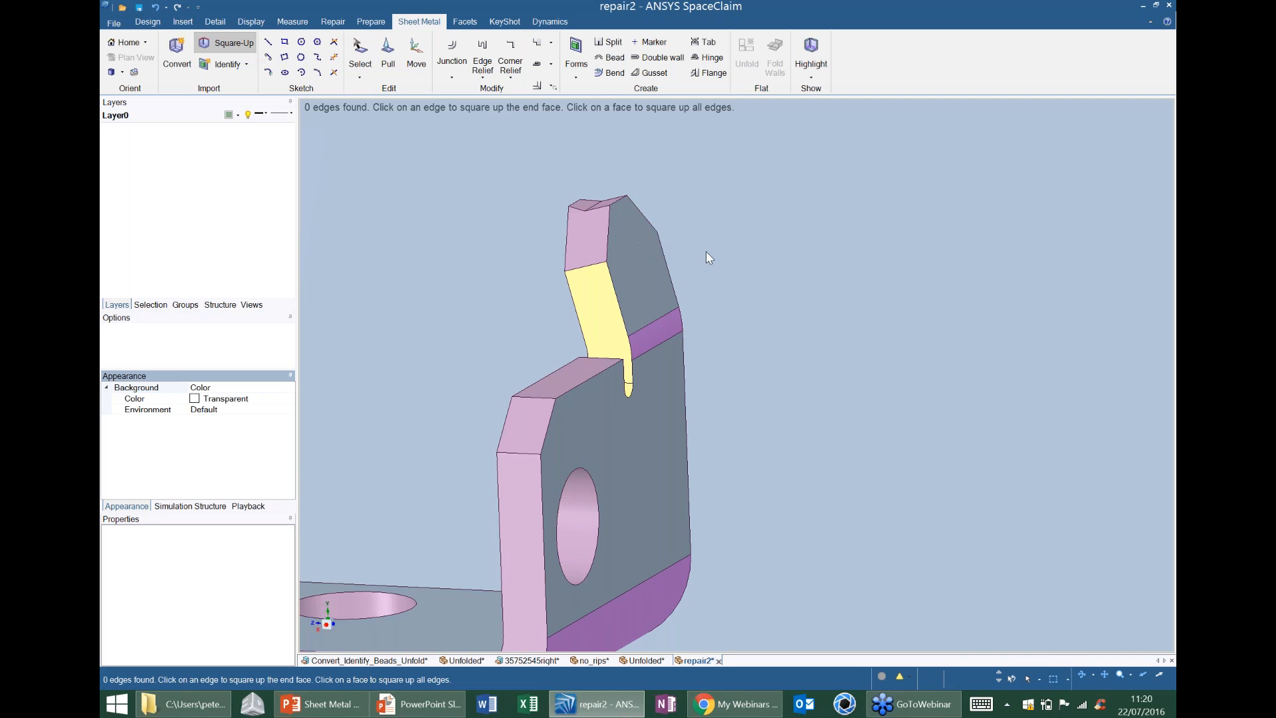
middle_click_drag(593, 212, 589, 216)
scroll(588, 226, "down", 8)
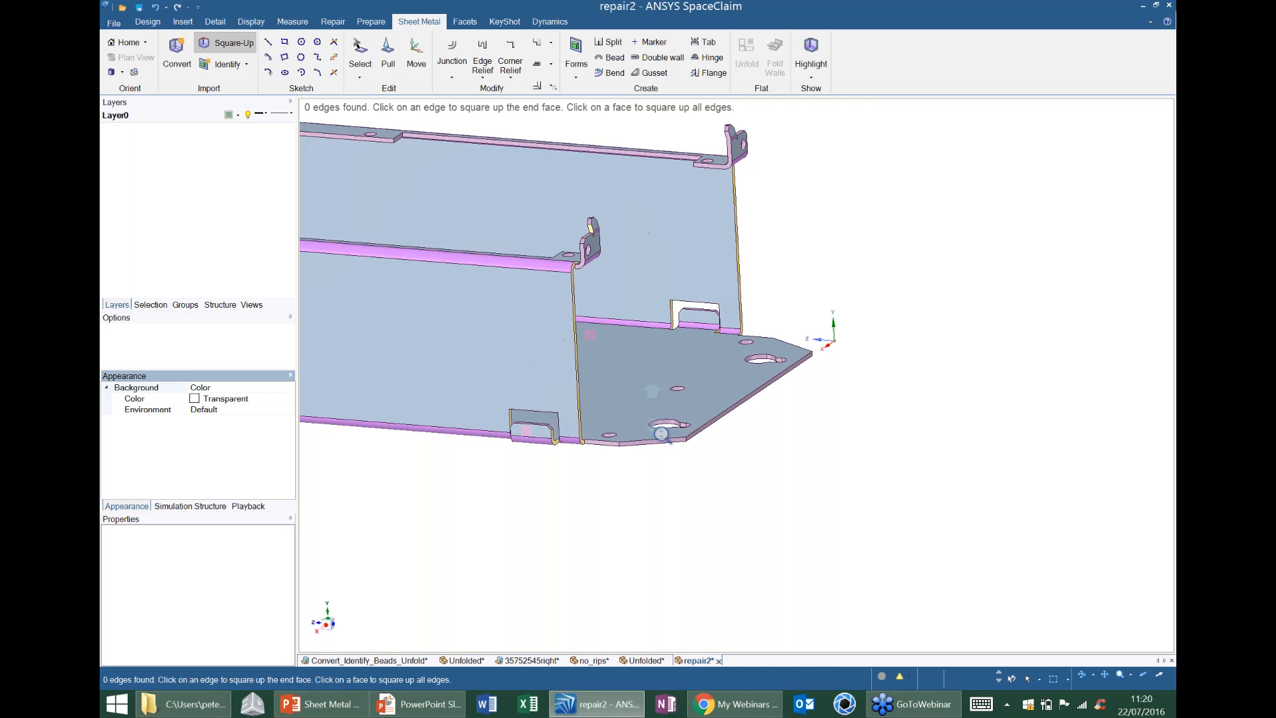
Unfold the repaired part into a flat pattern, using the base's face near the keyholes as the reference.
middle_click_drag(571, 289, 580, 297)
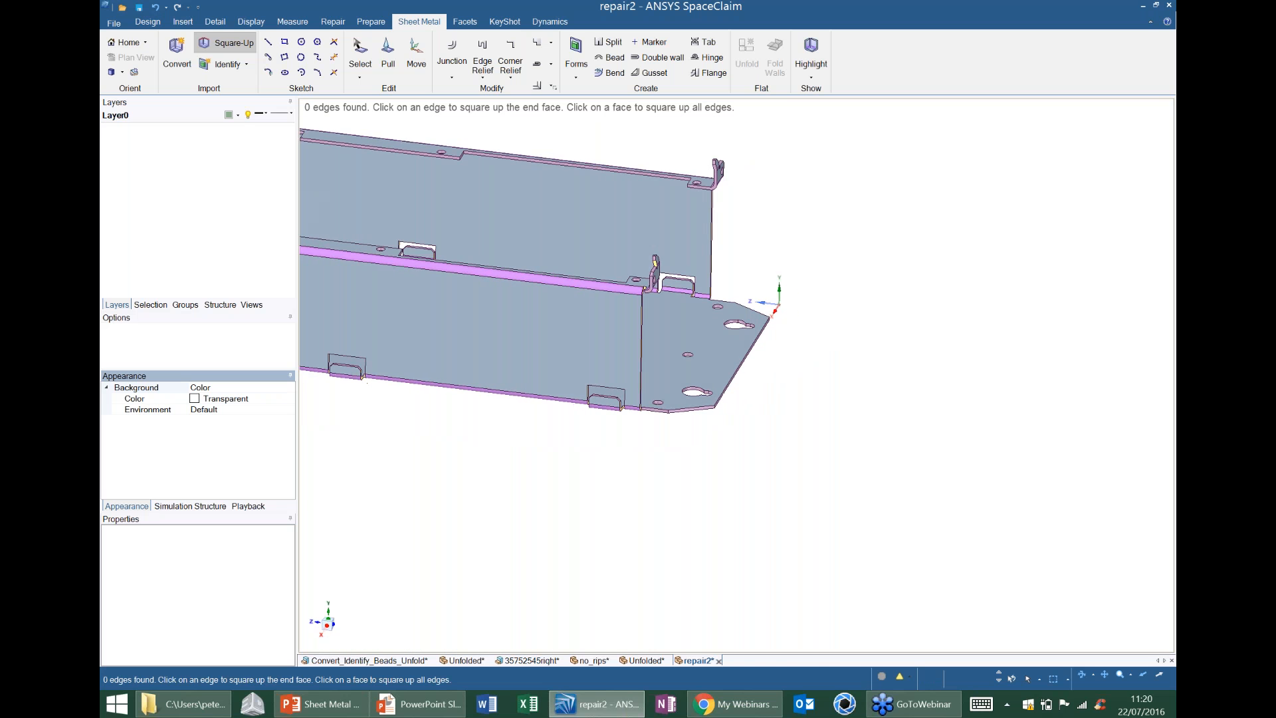
middle_click_drag(380, 132, 547, 281, "ctrl")
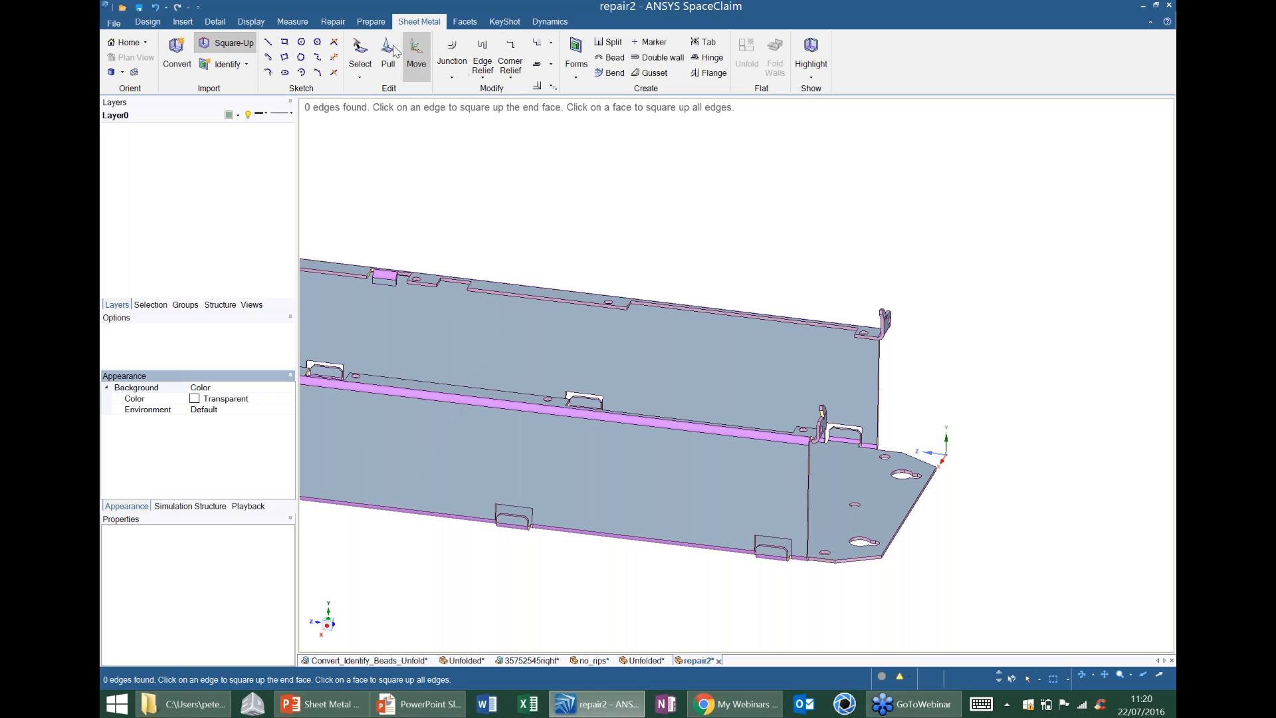
key("Escape")
left_click(834, 485)
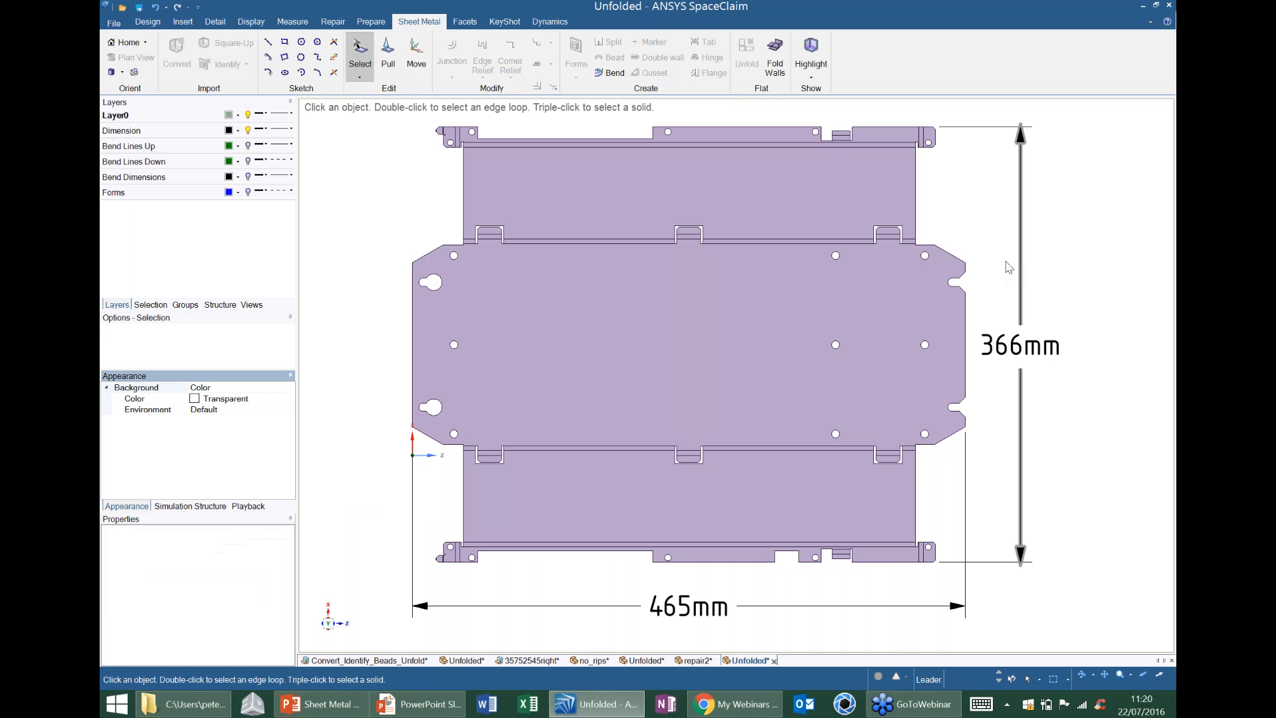
Examine the unfolded part from an oblique angle and in a plan view of its central face.
left_click(695, 352)
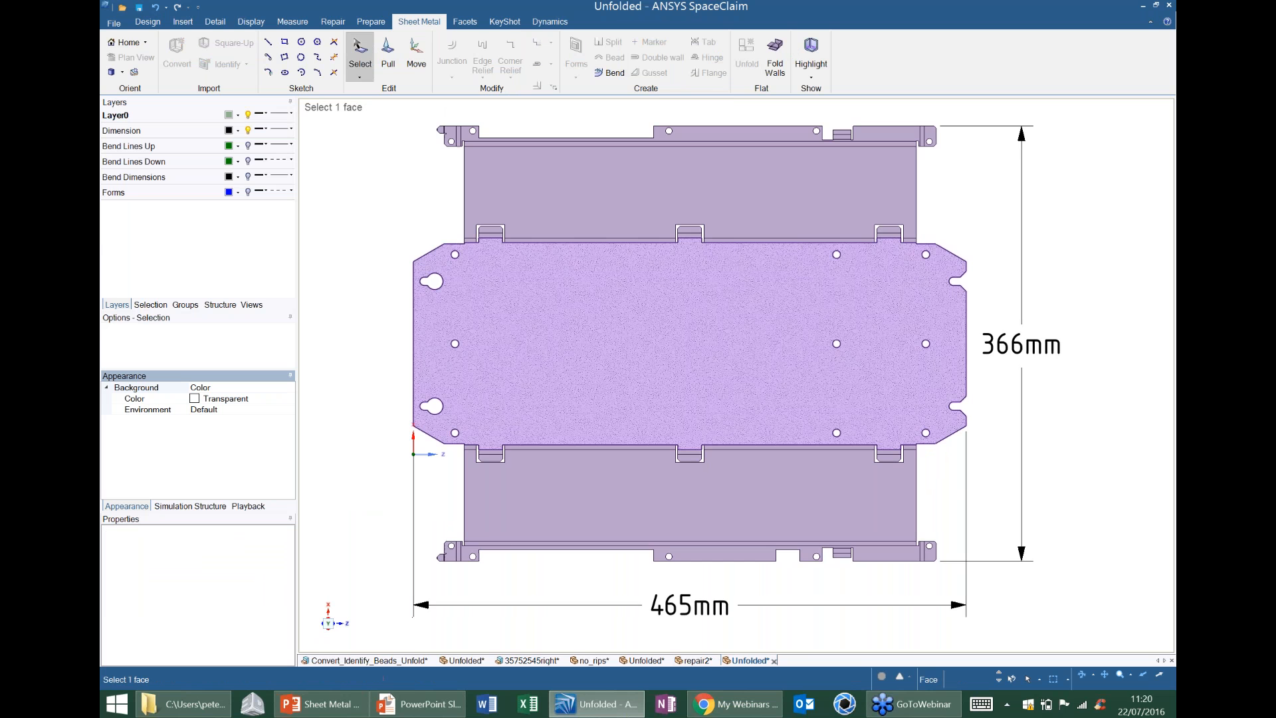
middle_click_drag(1020, 345, 805, 355)
scroll(804, 355, "up", 5)
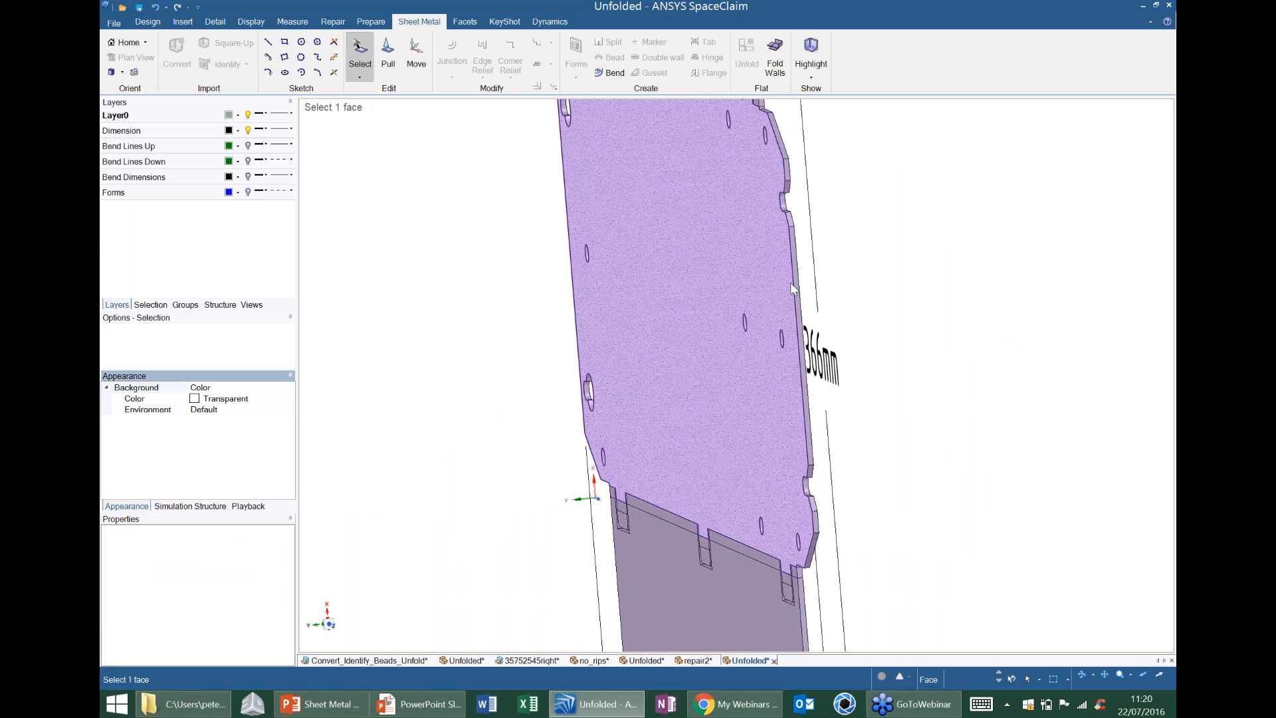
left_click(791, 282)
key("v")
middle_click_drag(860, 212, 795, 402, "shift")
middle_click_drag(786, 355, 814, 353)
left_click(727, 291)
key("v")
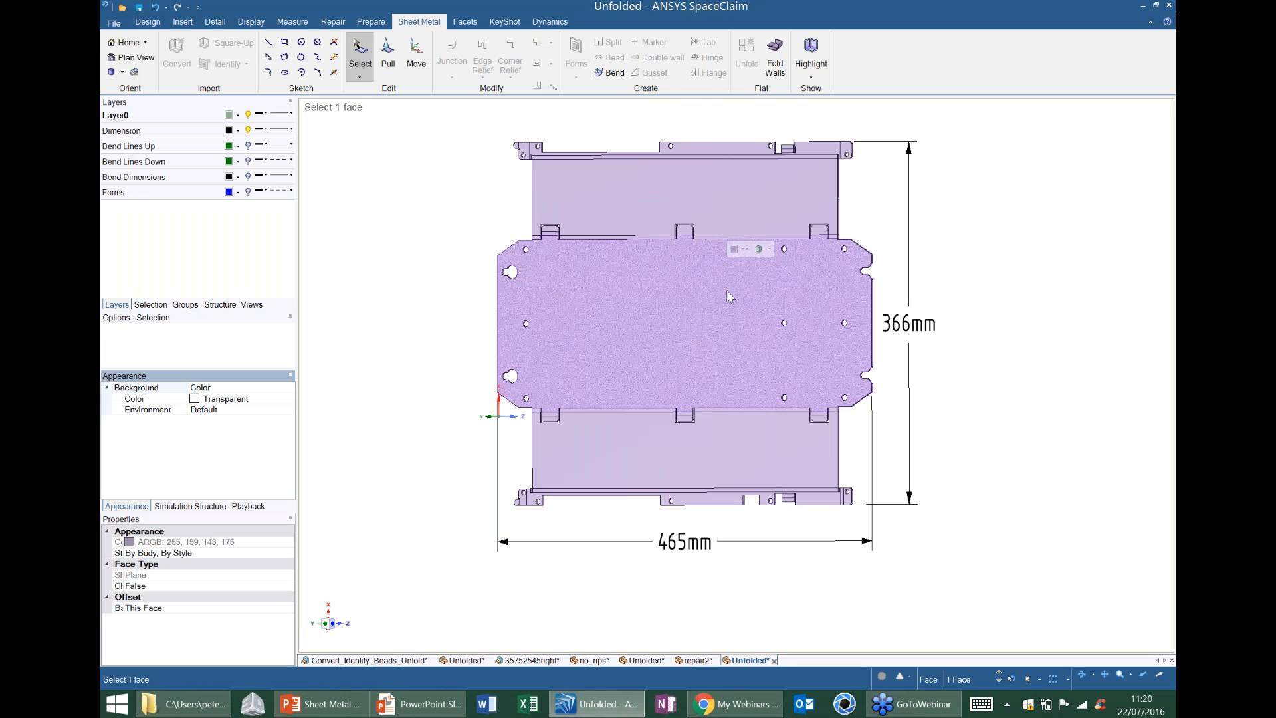
key("v")
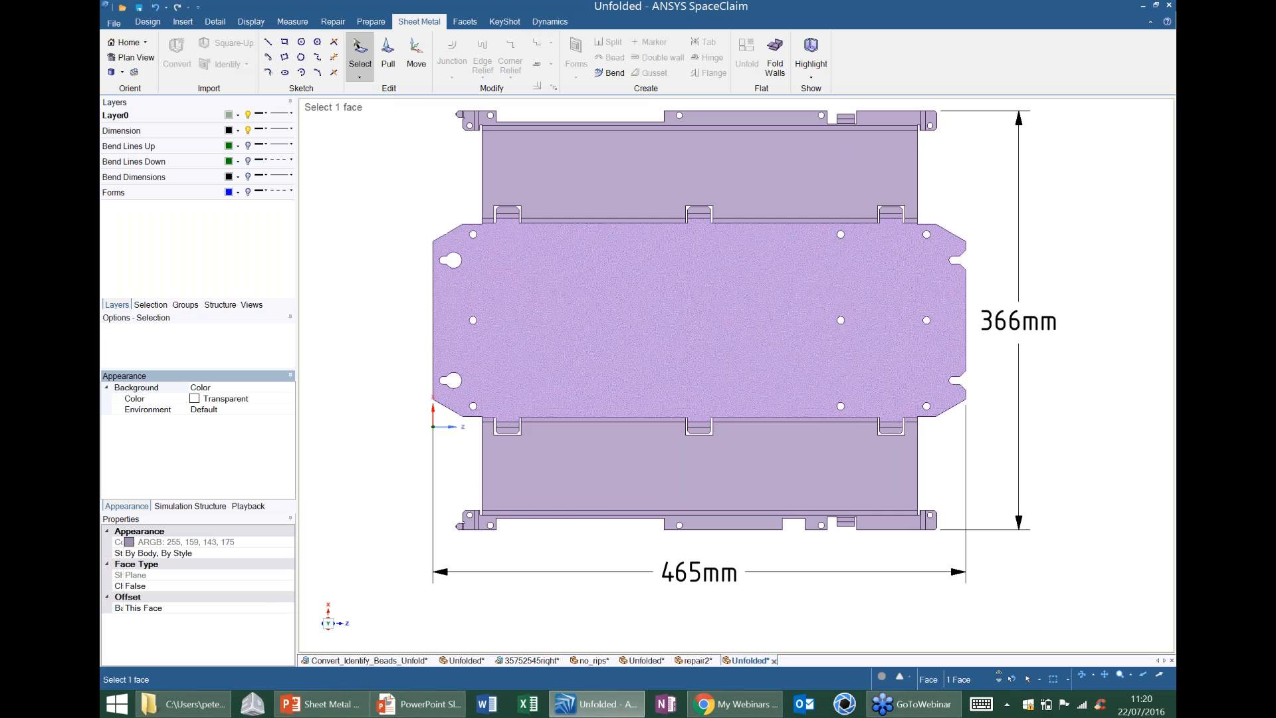
Return to the repair2 design and add a drawing sheet for it.
left_click(696, 660)
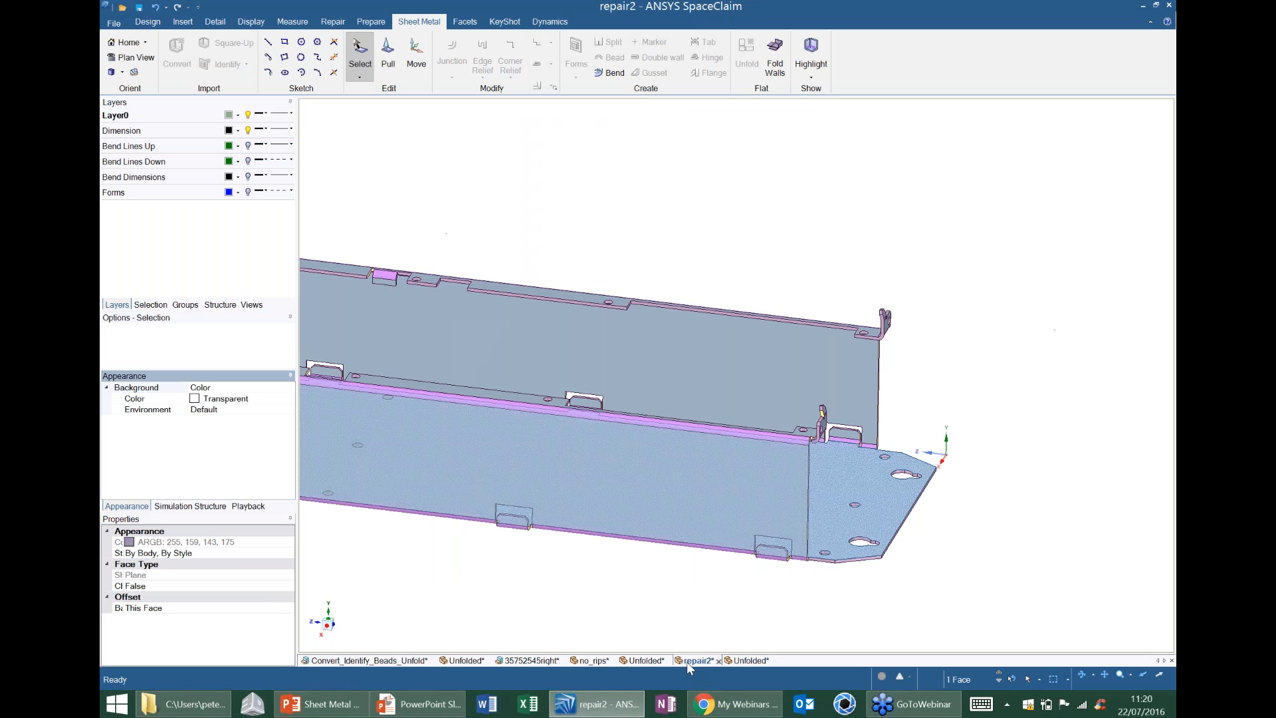
scroll(749, 217, "down", 4)
left_click(749, 217)
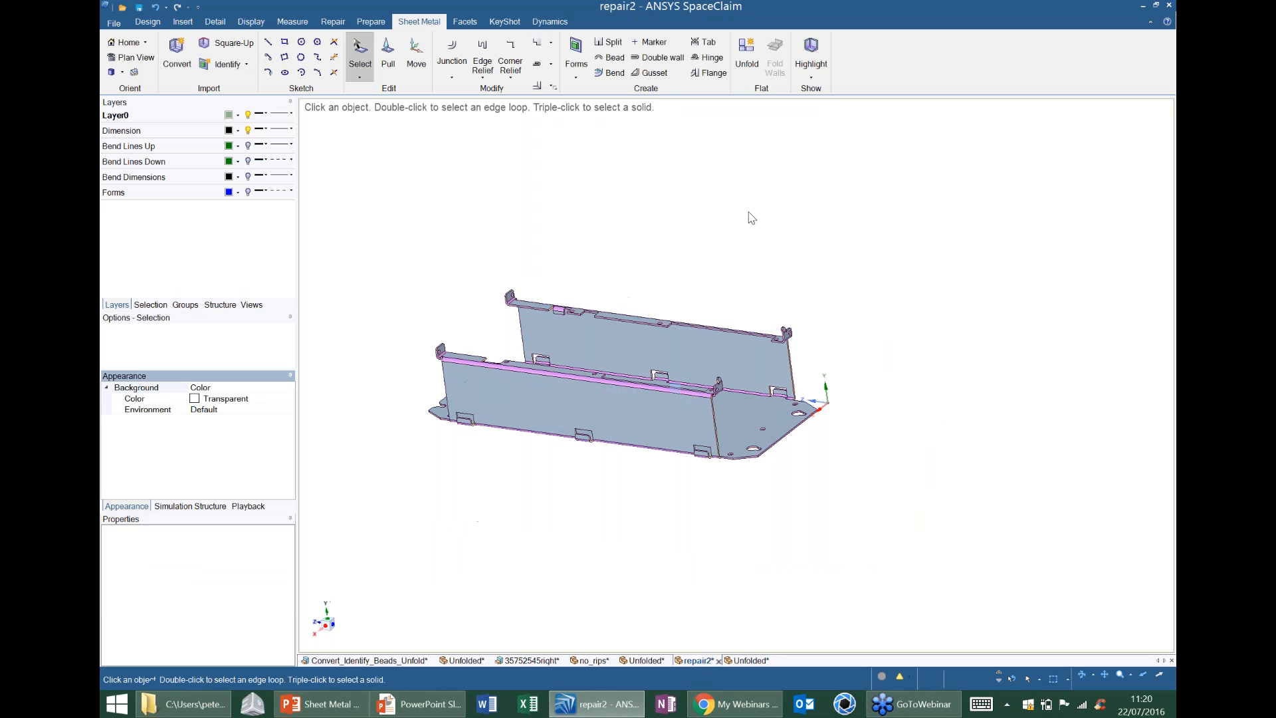
middle_click_drag(749, 217, 771, 191)
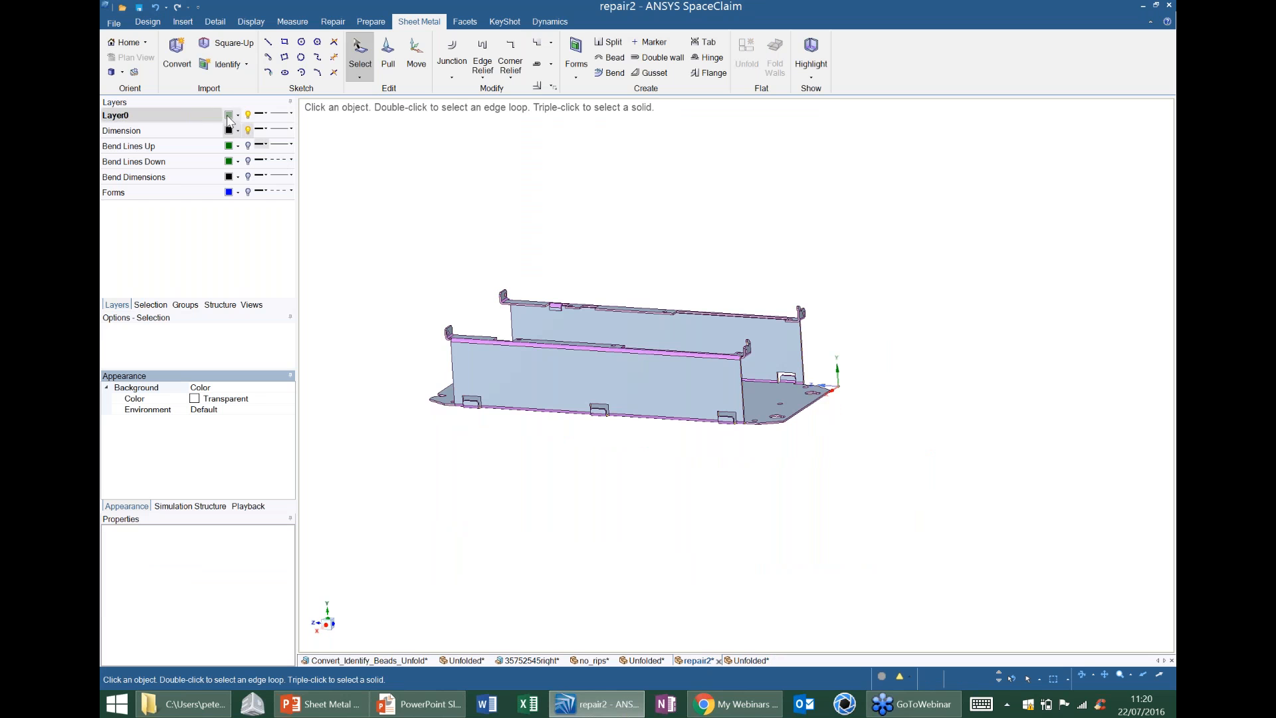
left_click(113, 26)
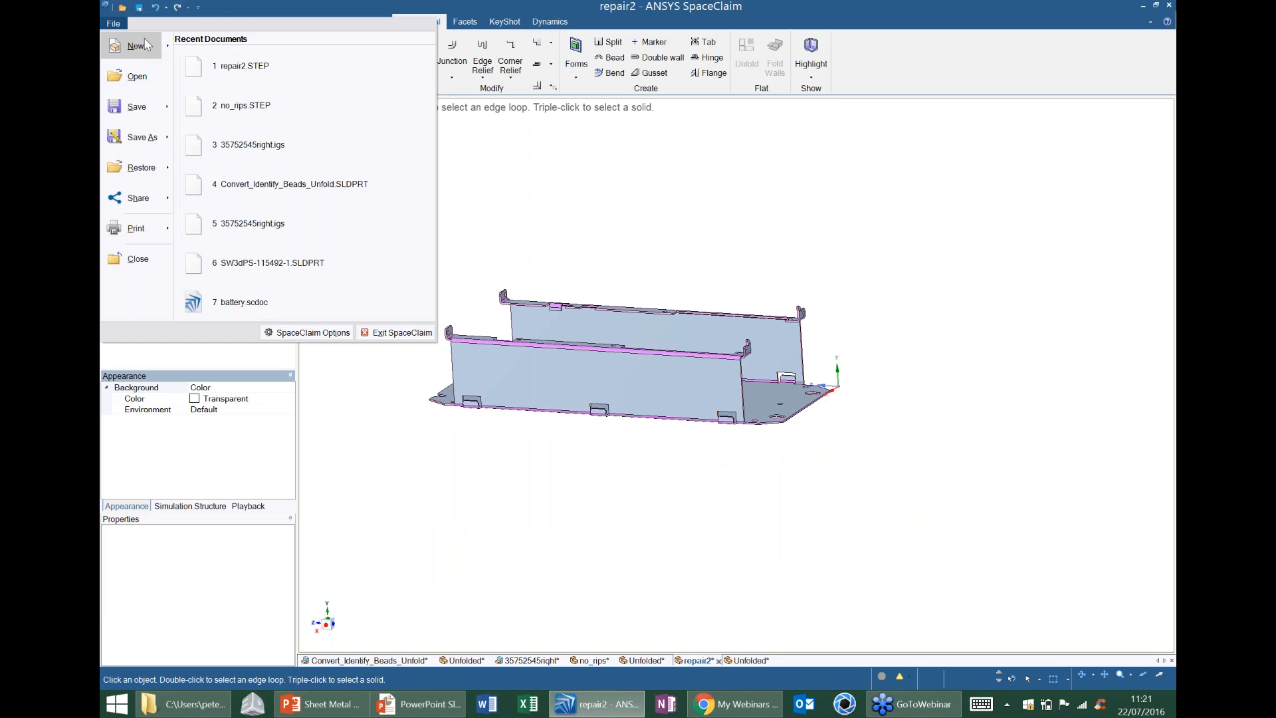
mouse_move(133, 45)
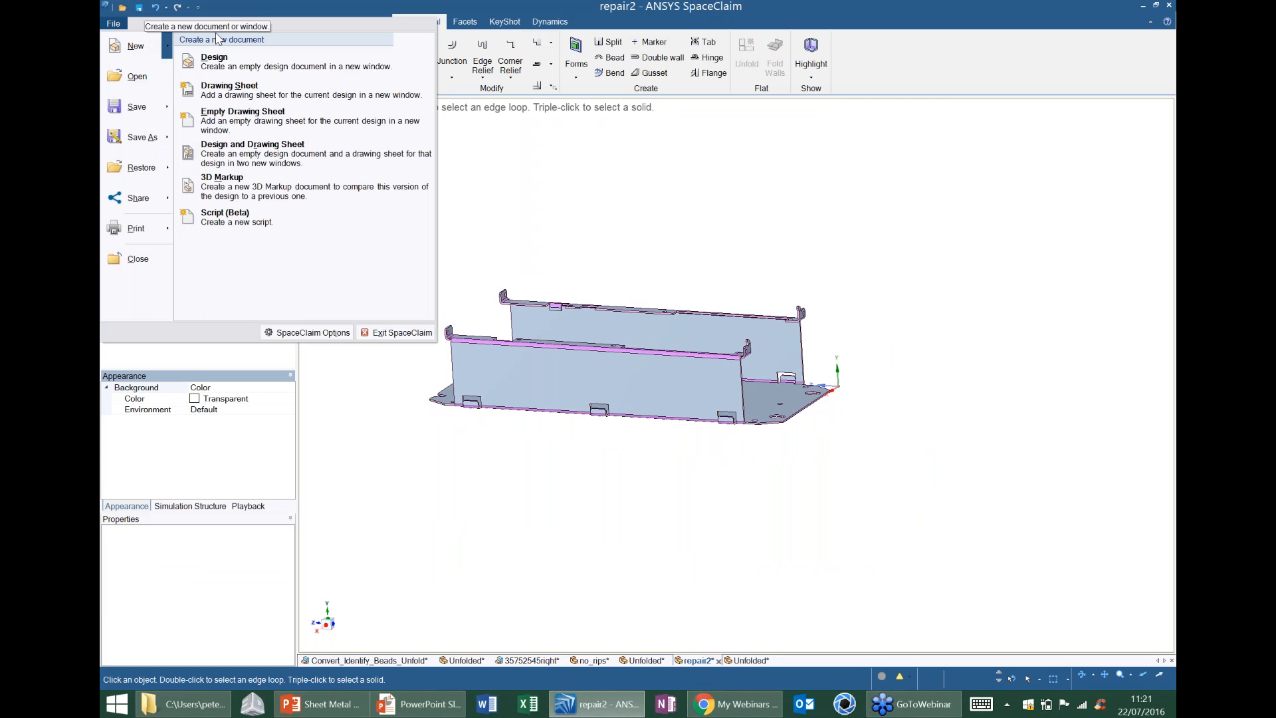
left_click(273, 86)
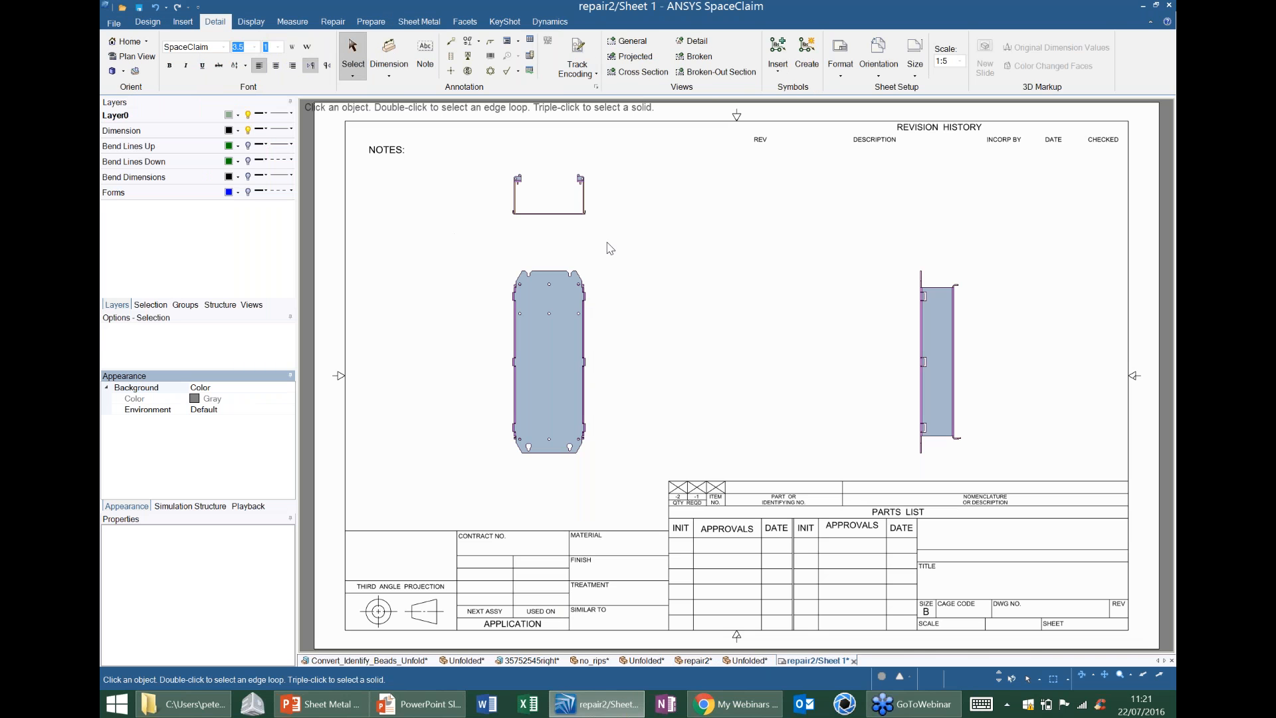
Examine the part's views on the new drawing sheet and the available detailing and display tools.
scroll(601, 243, "up", 2)
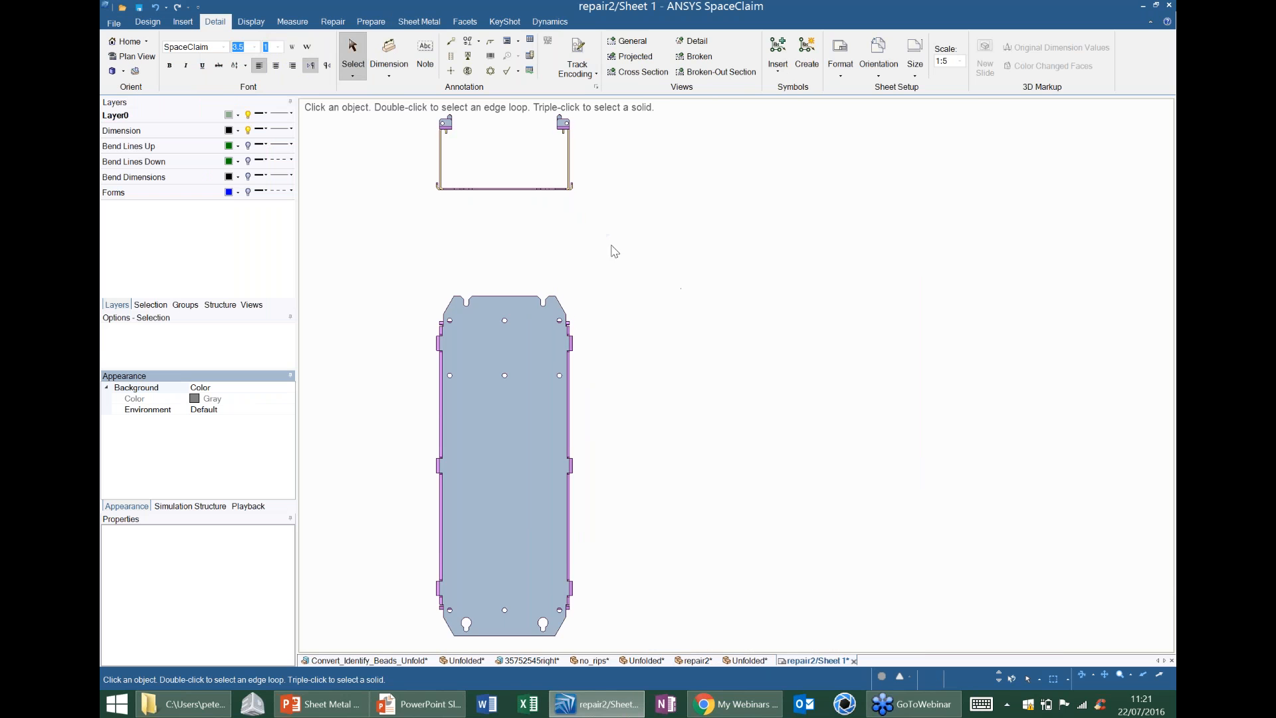
scroll(609, 228, "down", 3)
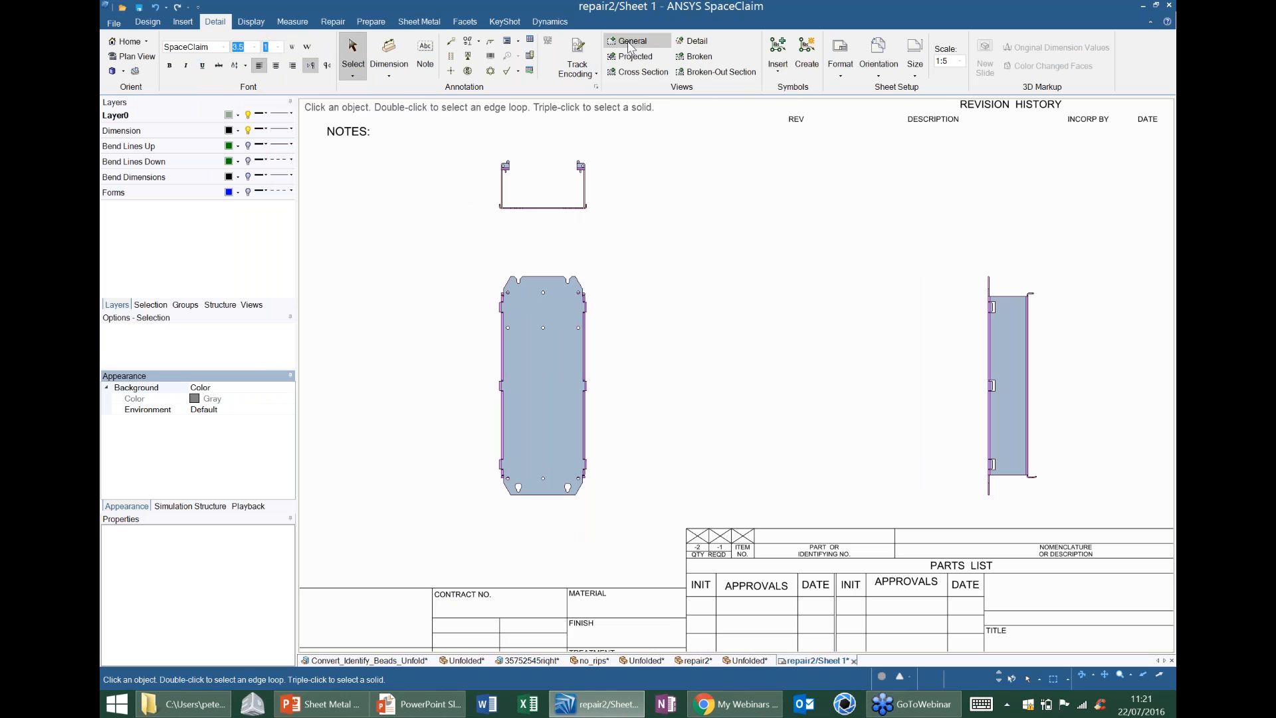
middle_click_drag(863, 329, 760, 310, "ctrl")
mouse_move(760, 310)
middle_mouse_down()
mouse_move(706, 325)
mouse_move(716, 354)
mouse_move(692, 373)
mouse_move(703, 374)
mouse_move(605, 299)
middle_mouse_up()
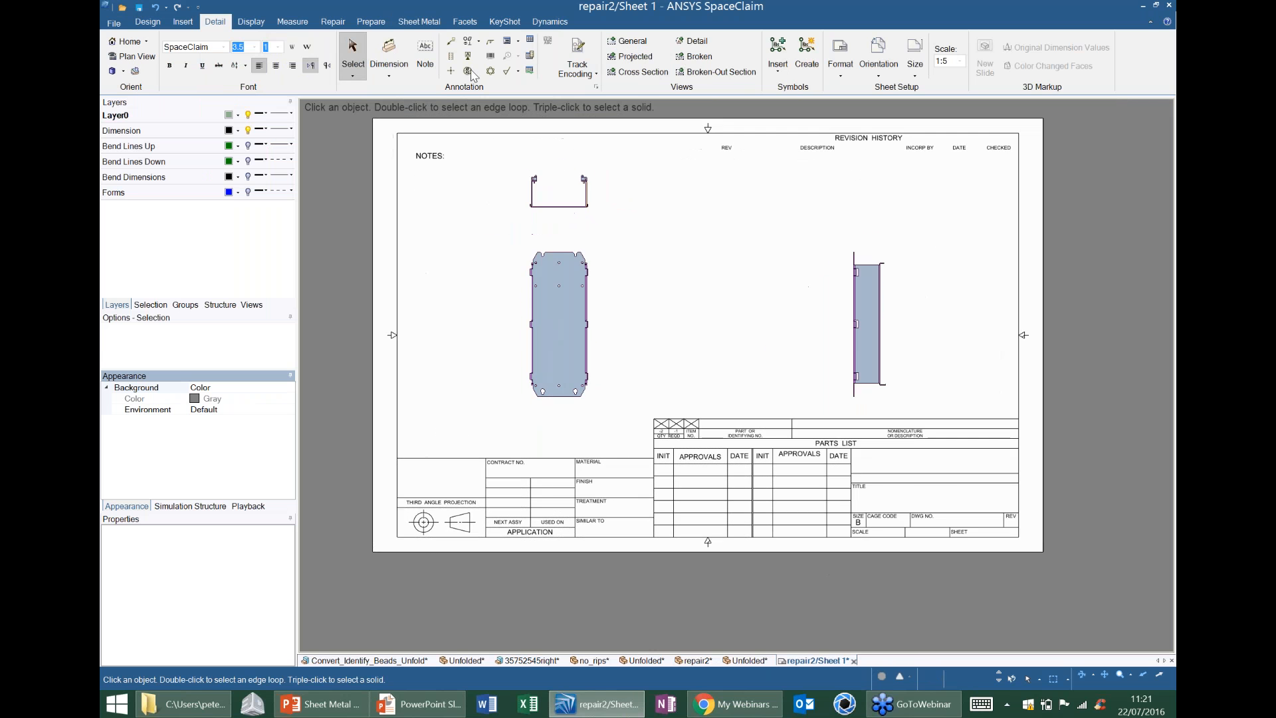
left_click(251, 24)
left_click(217, 25)
left_click(244, 23)
left_click(214, 22)
Add an angular dimension between the left wall and the base in the U-shaped end view.
left_click(389, 56)
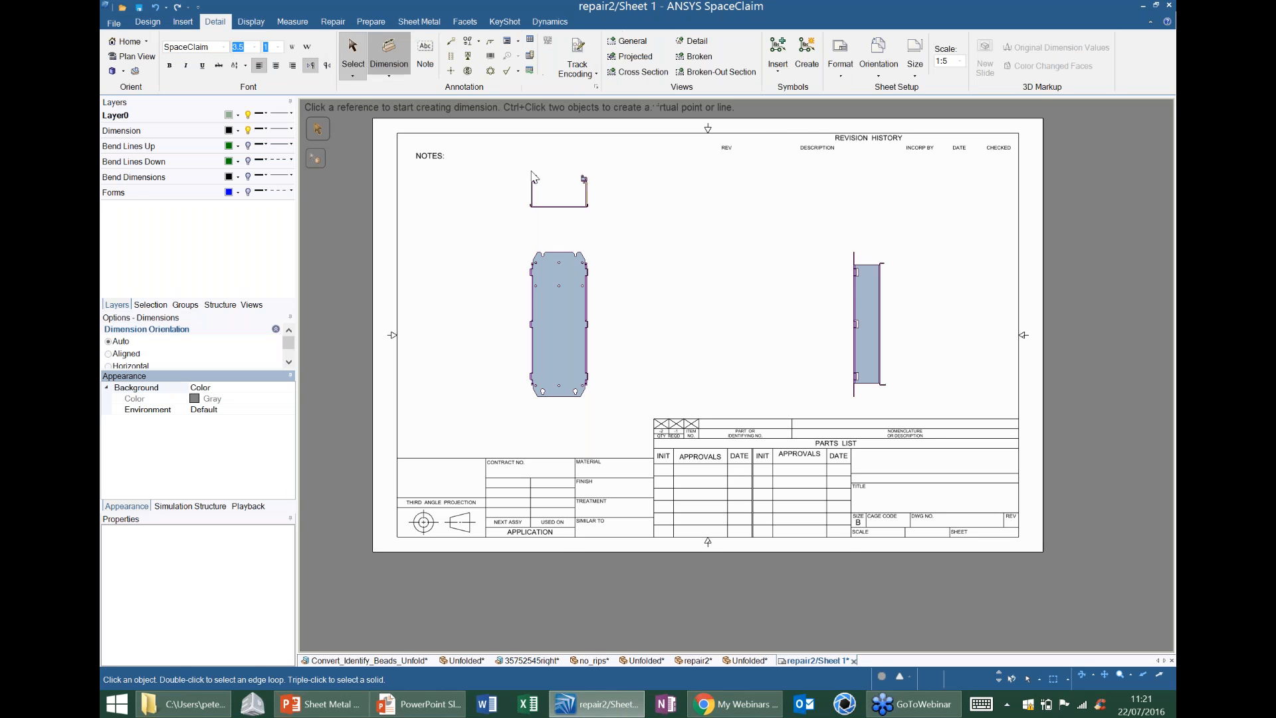
middle_click_drag(532, 172, 530, 210, "shift")
scroll(555, 258, "up", 2)
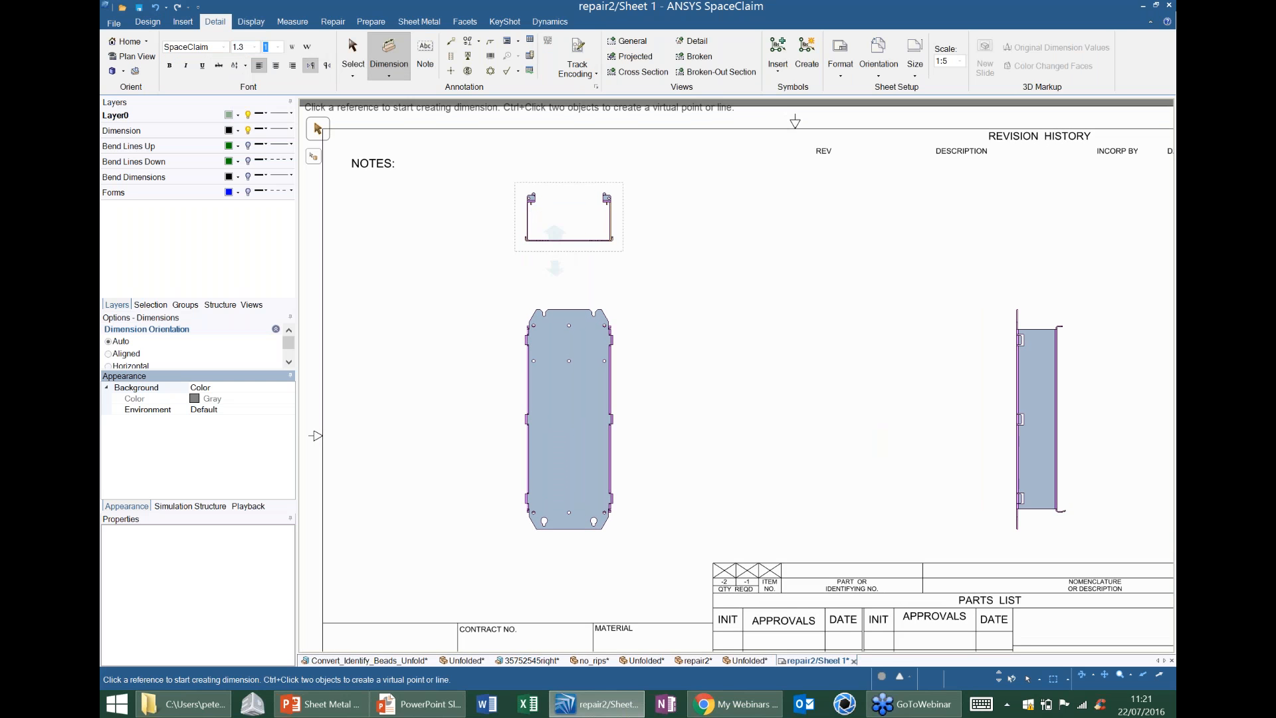
scroll(553, 251, "up", 5)
left_click(473, 196)
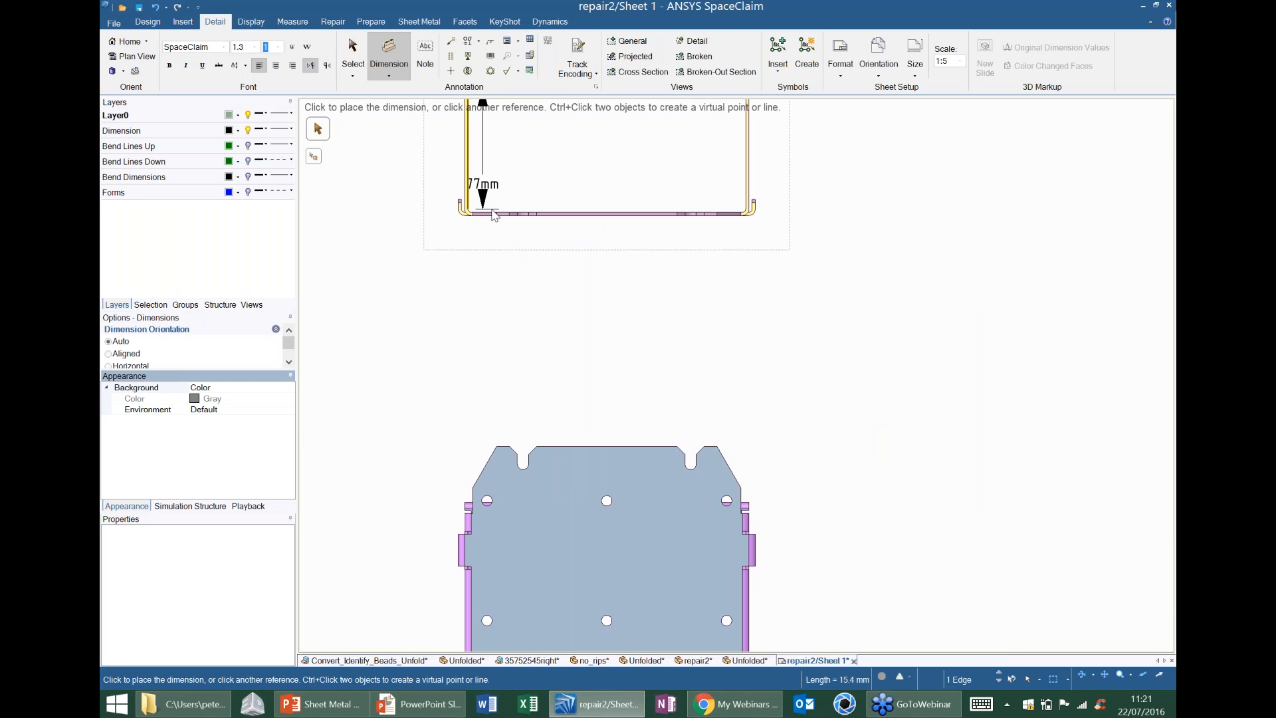
left_click(516, 212)
left_click(522, 178)
Dimension the width across the two side walls, placing the dimension below the U-shaped end view.
left_click(468, 184)
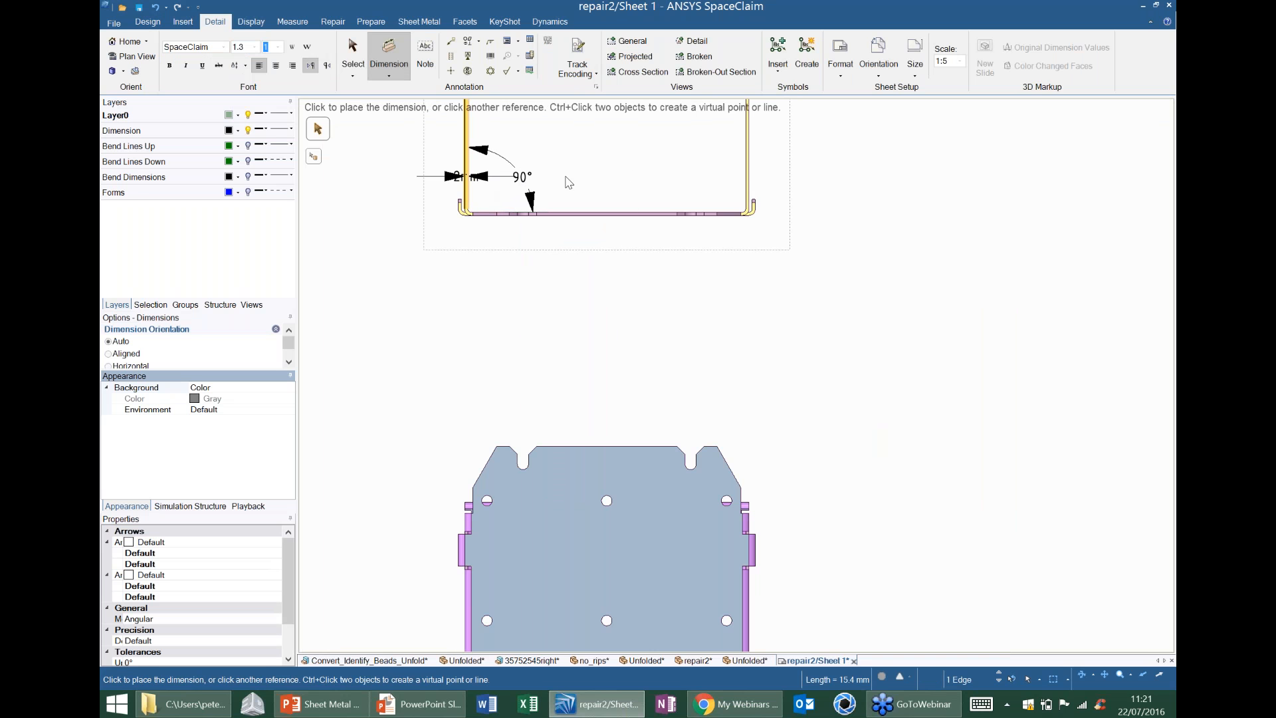
left_click(749, 188)
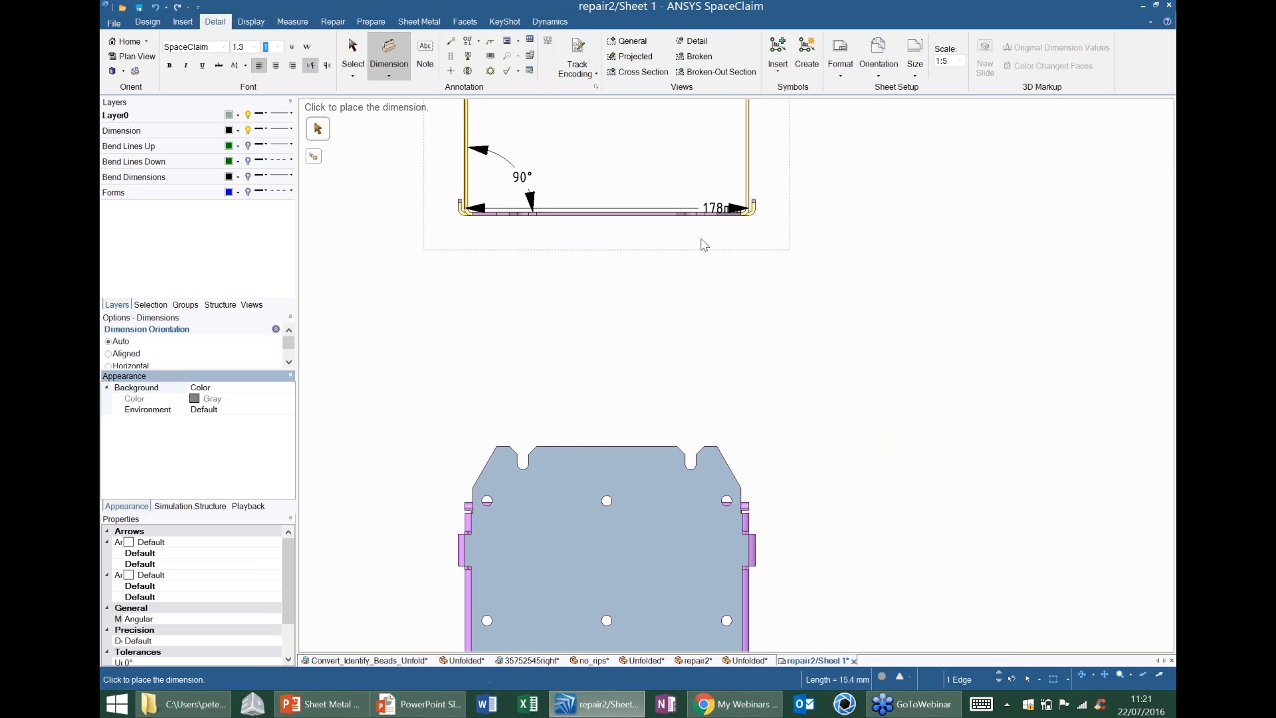
left_click(609, 262)
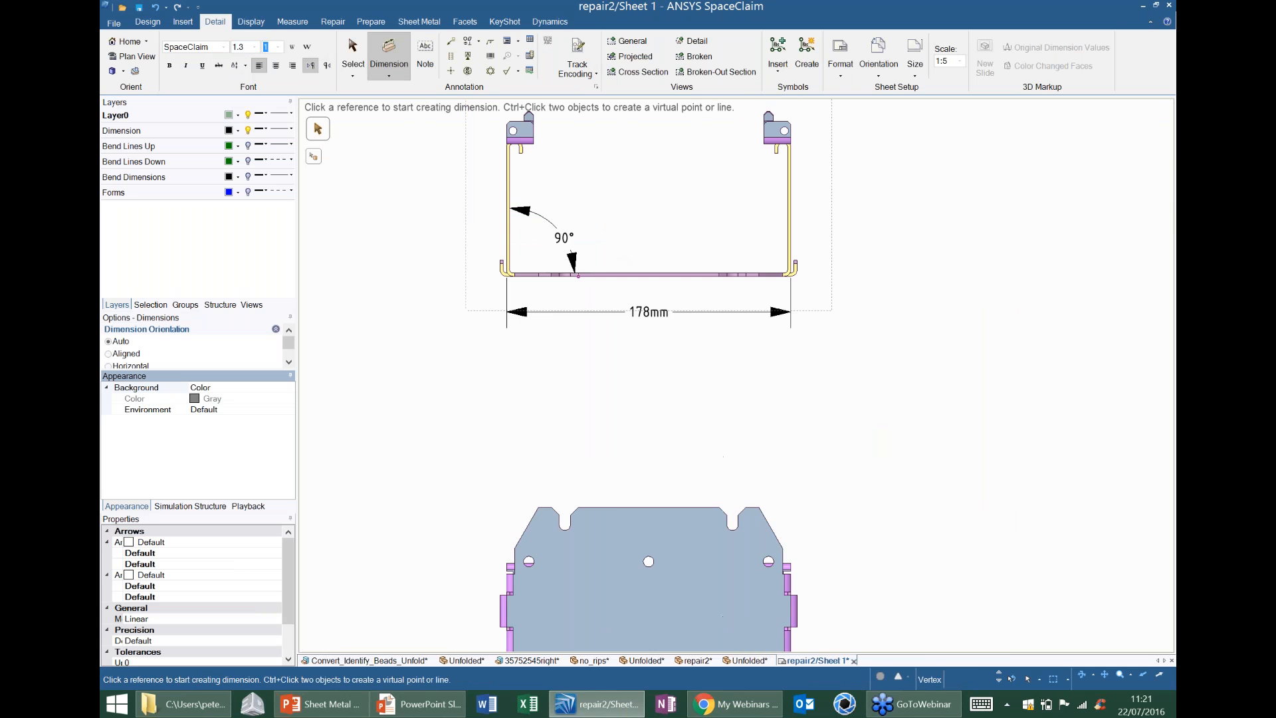
Dimension the end view's height from the base to the upper edge of the left tab, placed beside the left wall.
scroll(636, 335, "down", 2)
scroll(545, 302, "up", 4)
left_click(551, 276)
middle_click_drag(553, 169, 565, 315, "shift")
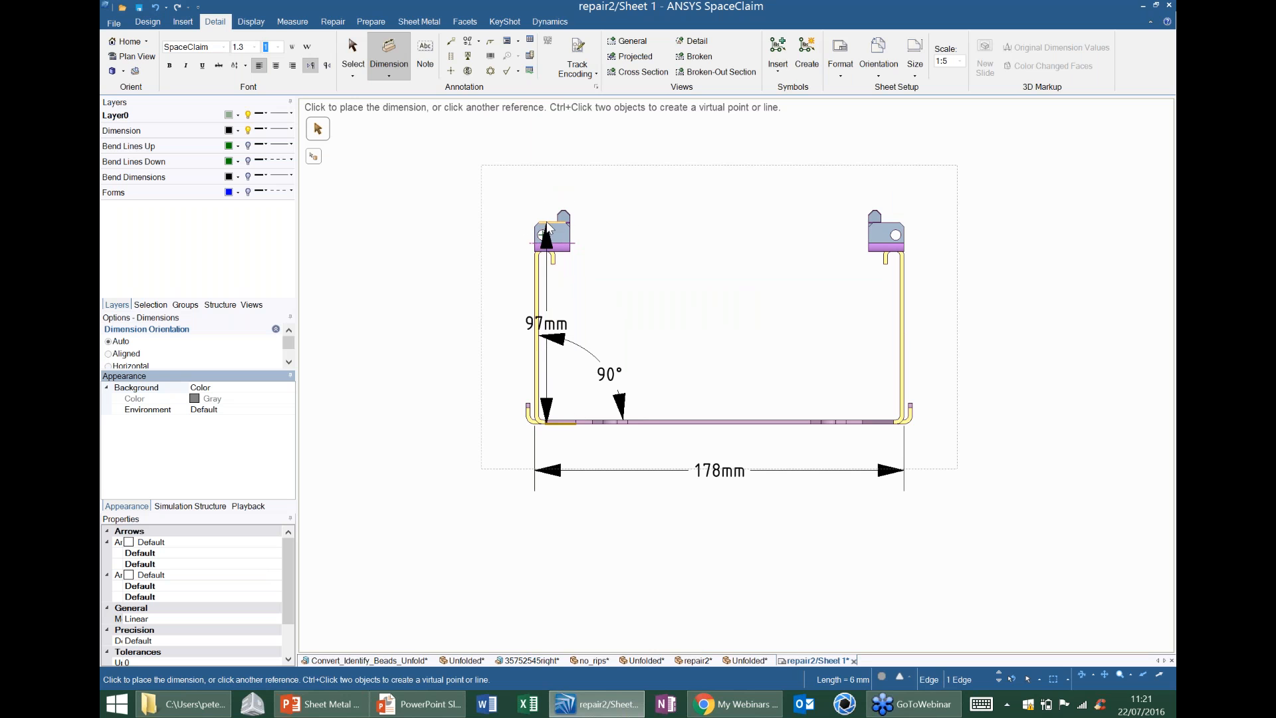
left_click(465, 259)
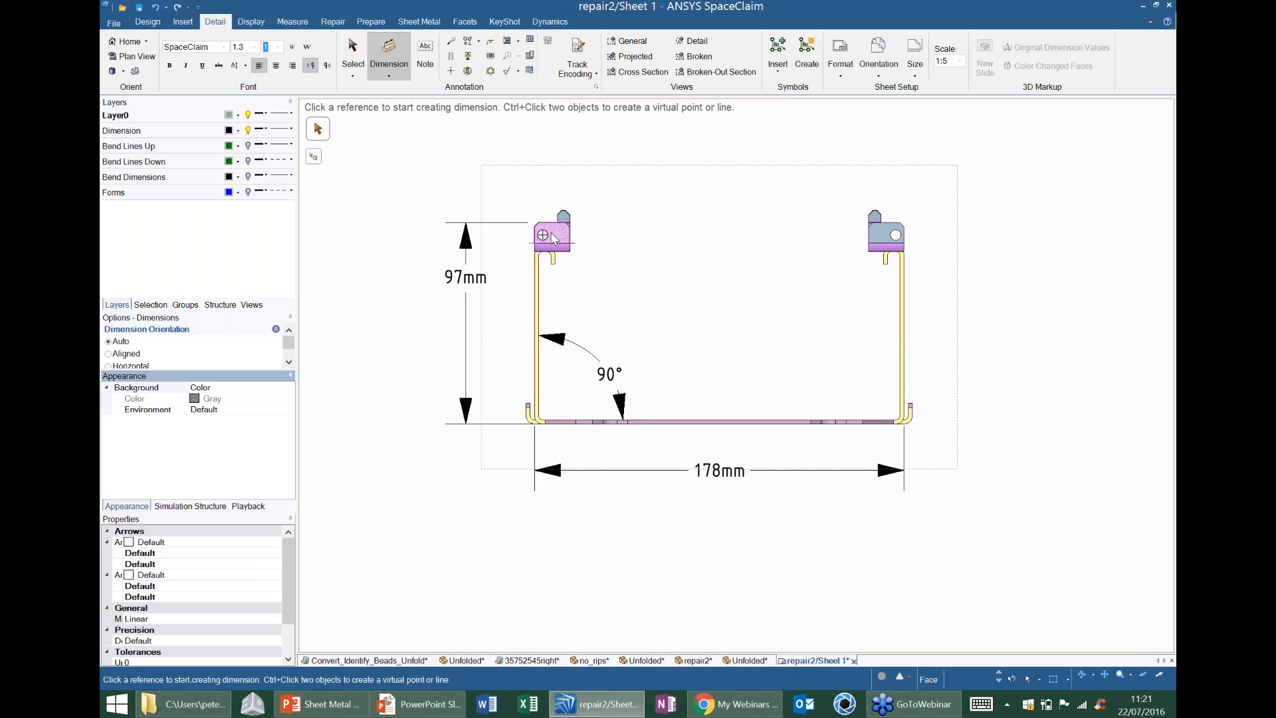
Dimension the height of the left tab's hole centre above the base's underside, placed inside the existing height dimension.
left_click(544, 236)
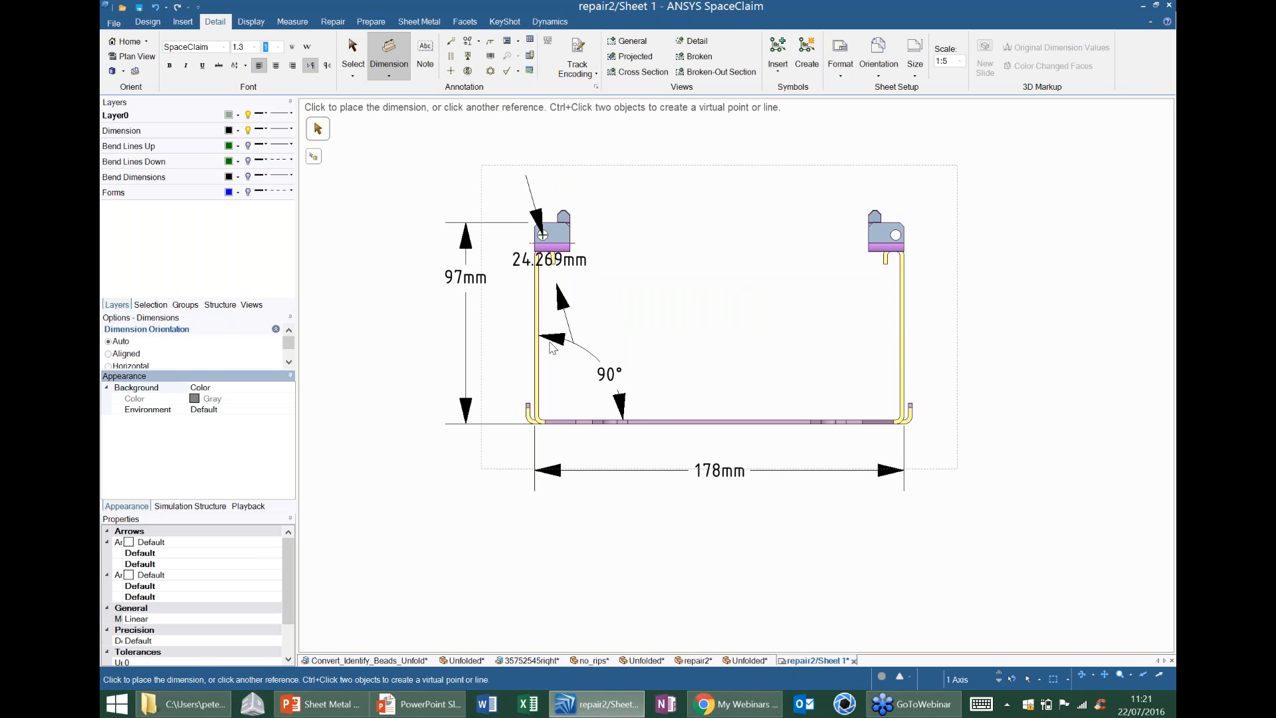
left_click(550, 425)
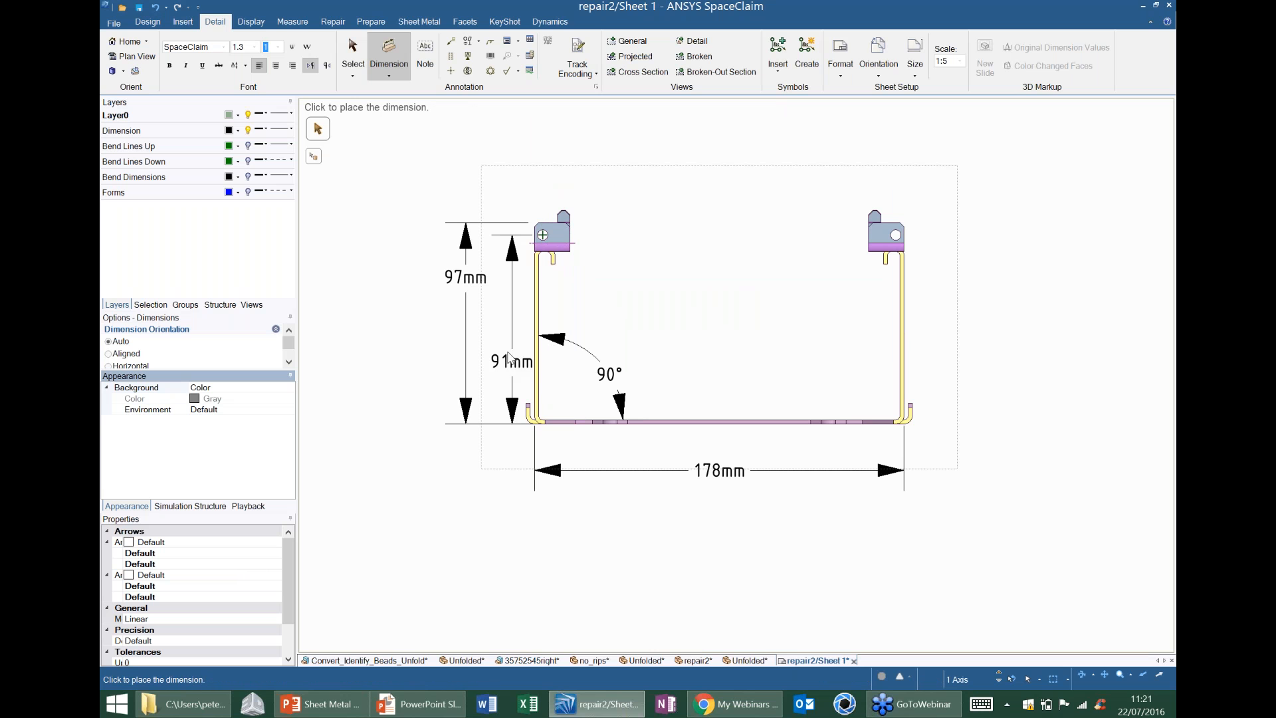
left_click(503, 340)
Review the dimensioned end view and the layout of the whole drawing sheet.
middle_click_drag(520, 336, 477, 313, "ctrl")
scroll(675, 237, "down", 3)
middle_click_drag(855, 310, 687, 264, "ctrl")
scroll(775, 270, "down", 2)
scroll(687, 264, "down", 1)
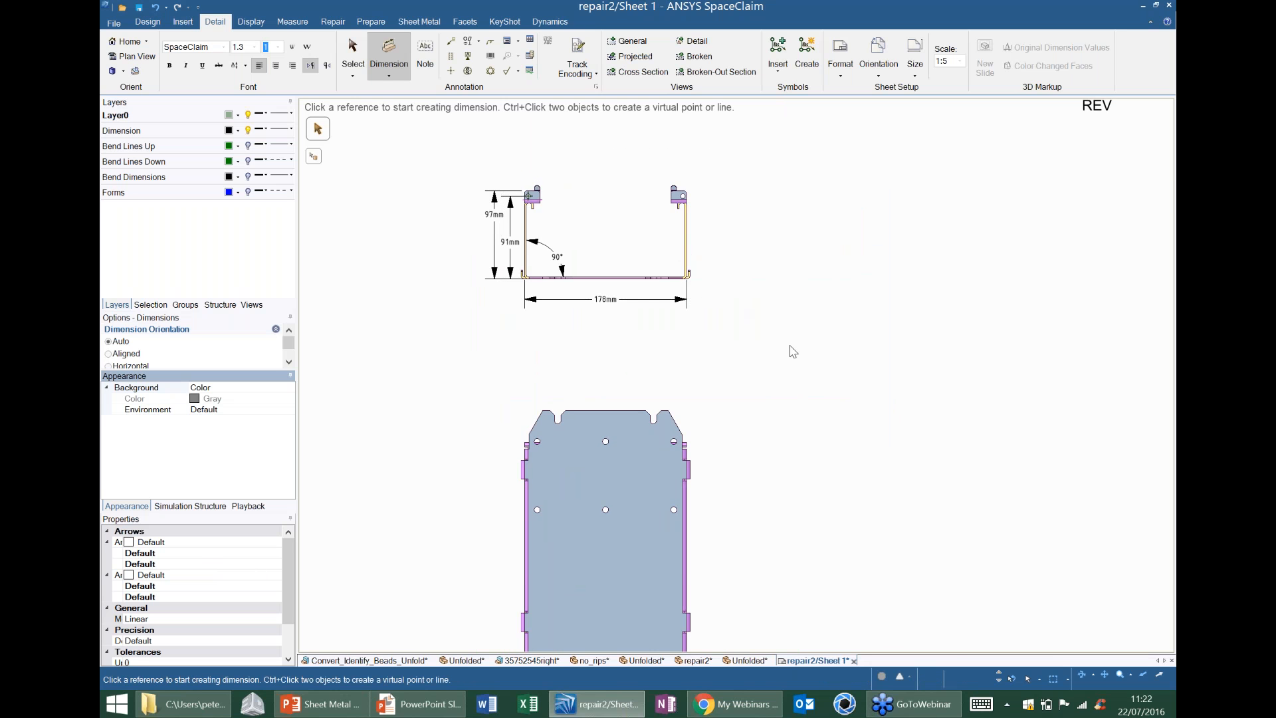
middle_click_drag(743, 424, 736, 370, "ctrl")
scroll(735, 370, "down", 3)
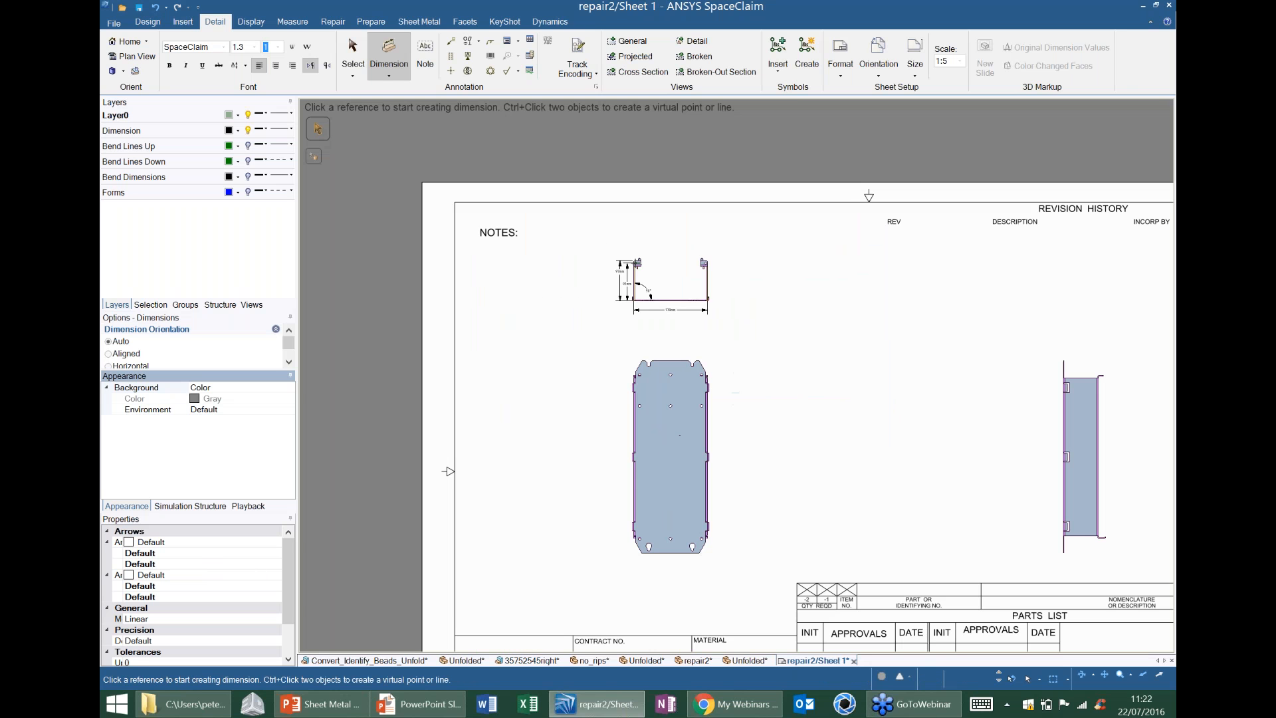
middle_click_drag(927, 486, 829, 430, "ctrl")
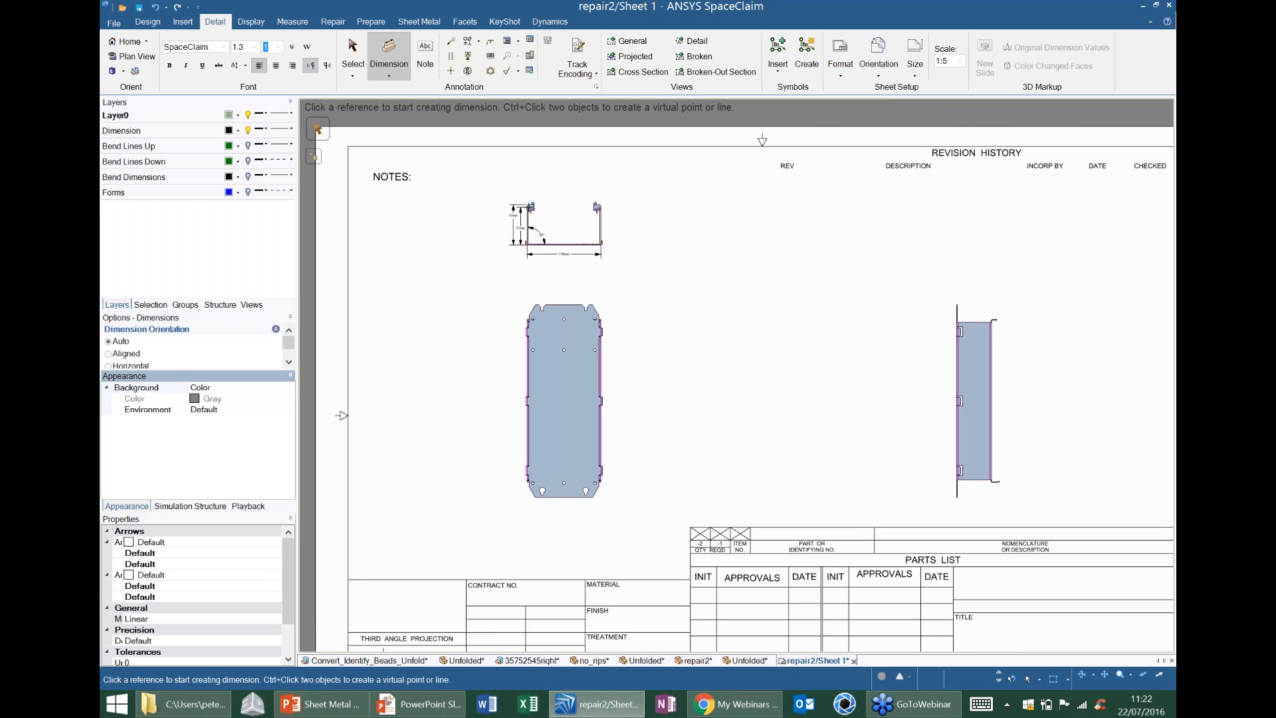
middle_click_drag(655, 385, 581, 347, "shift")
scroll(689, 392, "down", 3)
Review the file formats available for saving the repair2 drawing, leaving the save dialog without saving.
left_click(114, 24)
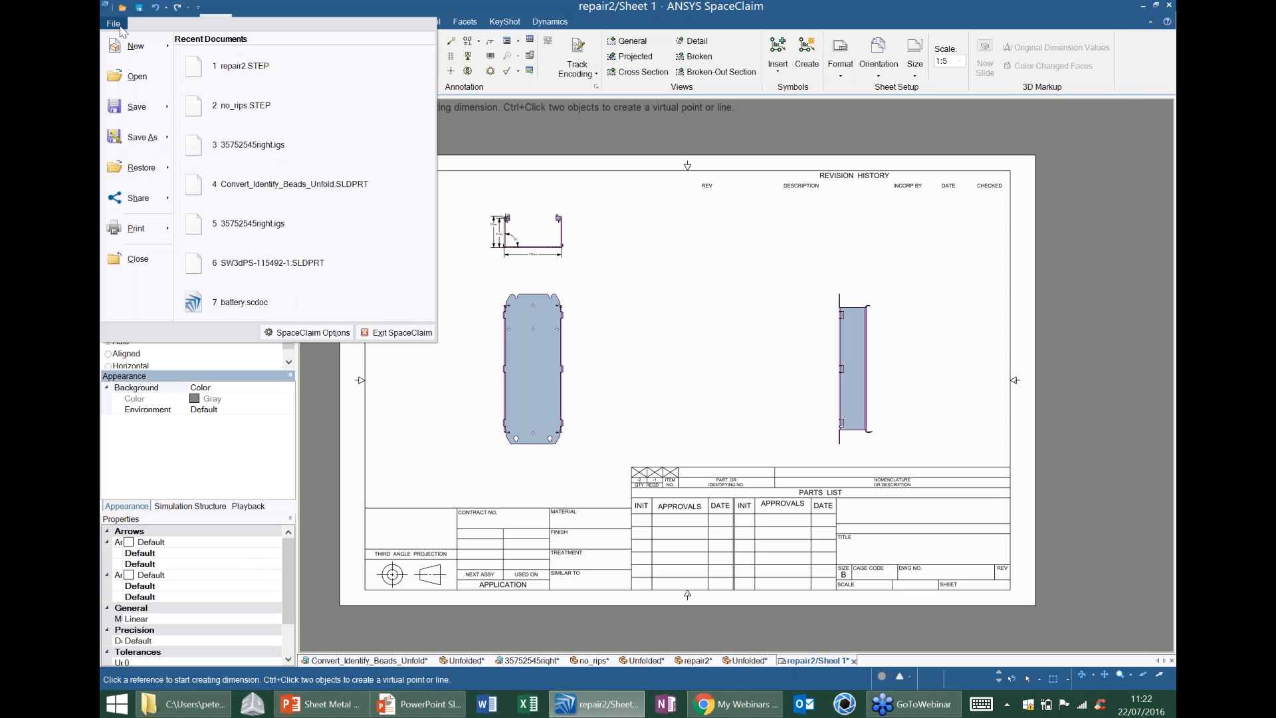
mouse_move(162, 136)
left_click(217, 60)
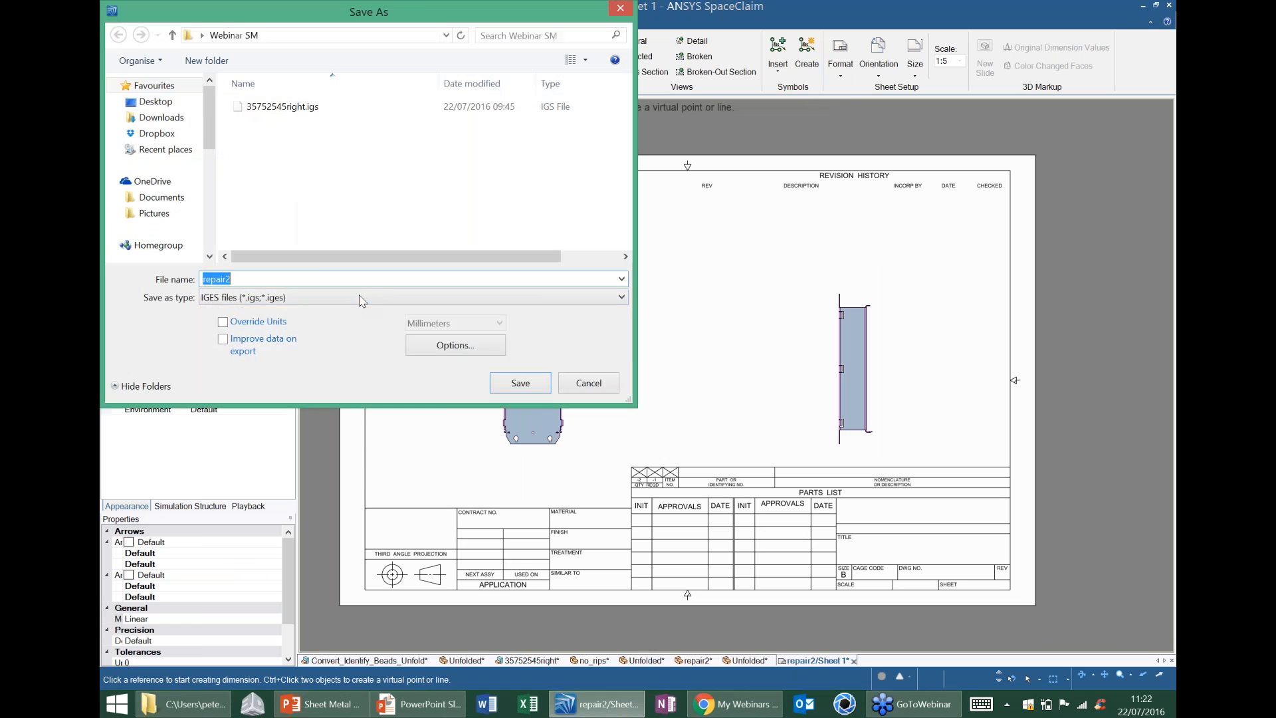
left_click(359, 297)
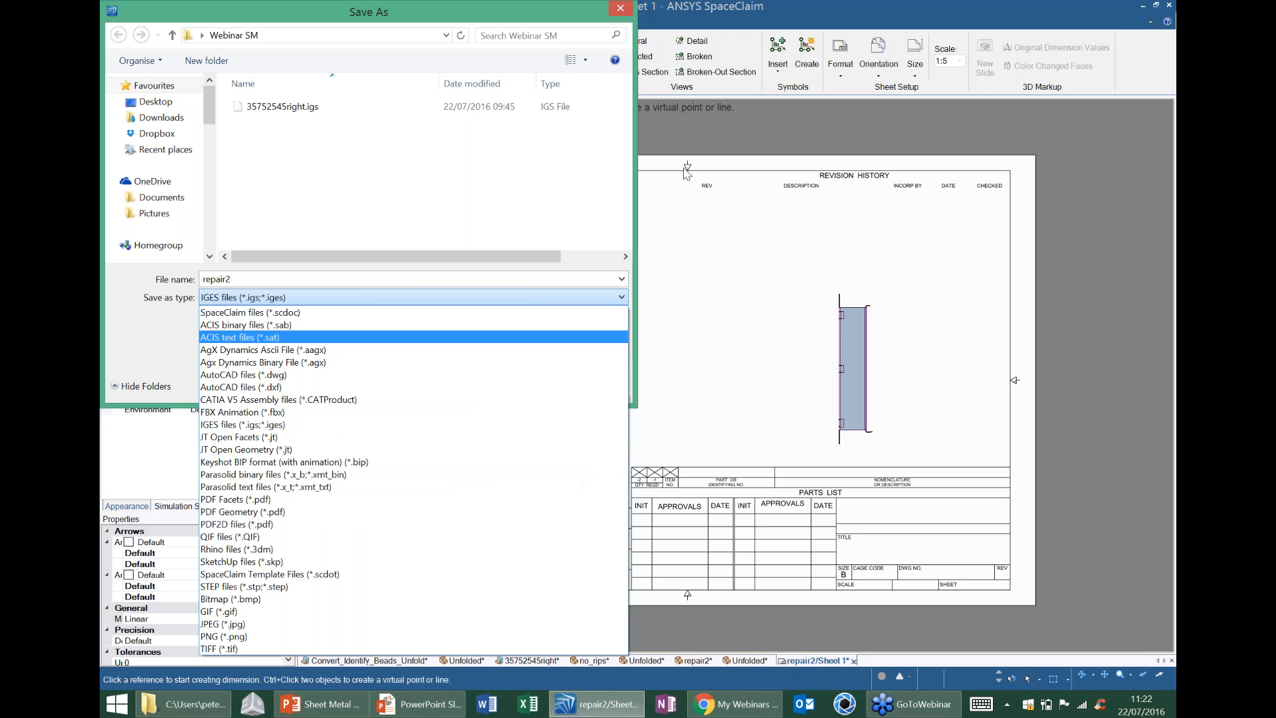
left_click(625, 13)
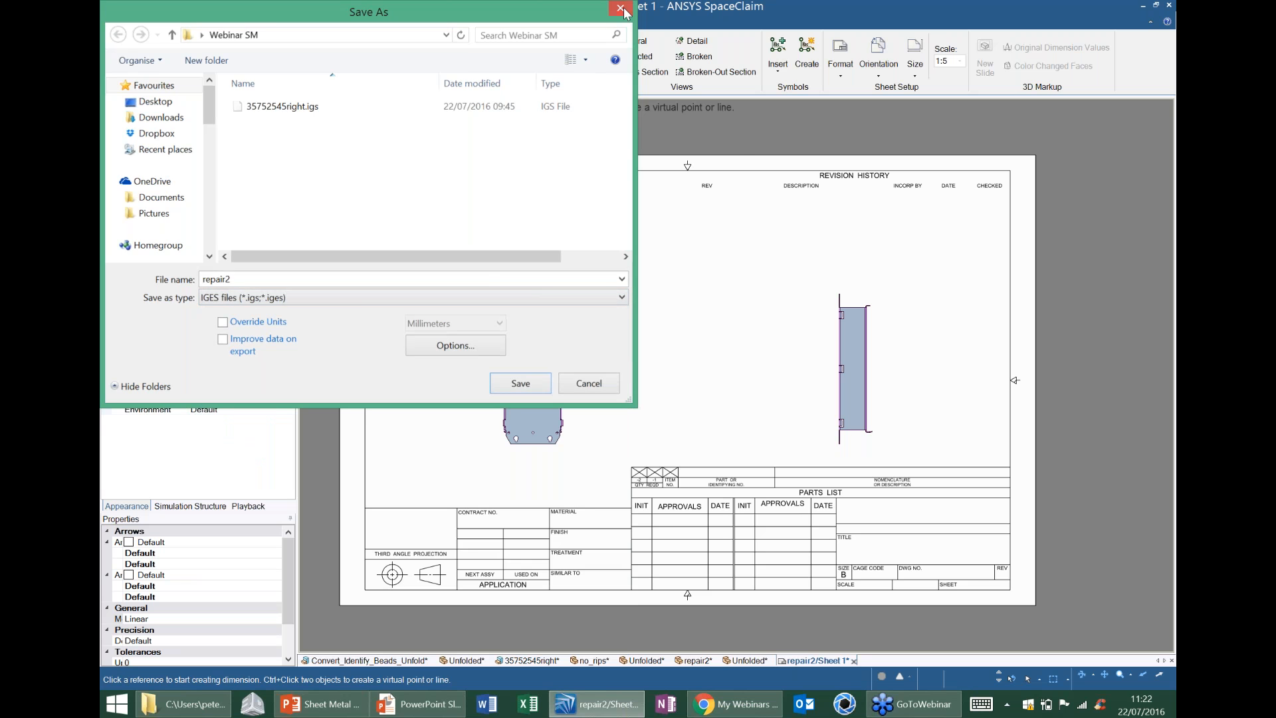
left_click(621, 9)
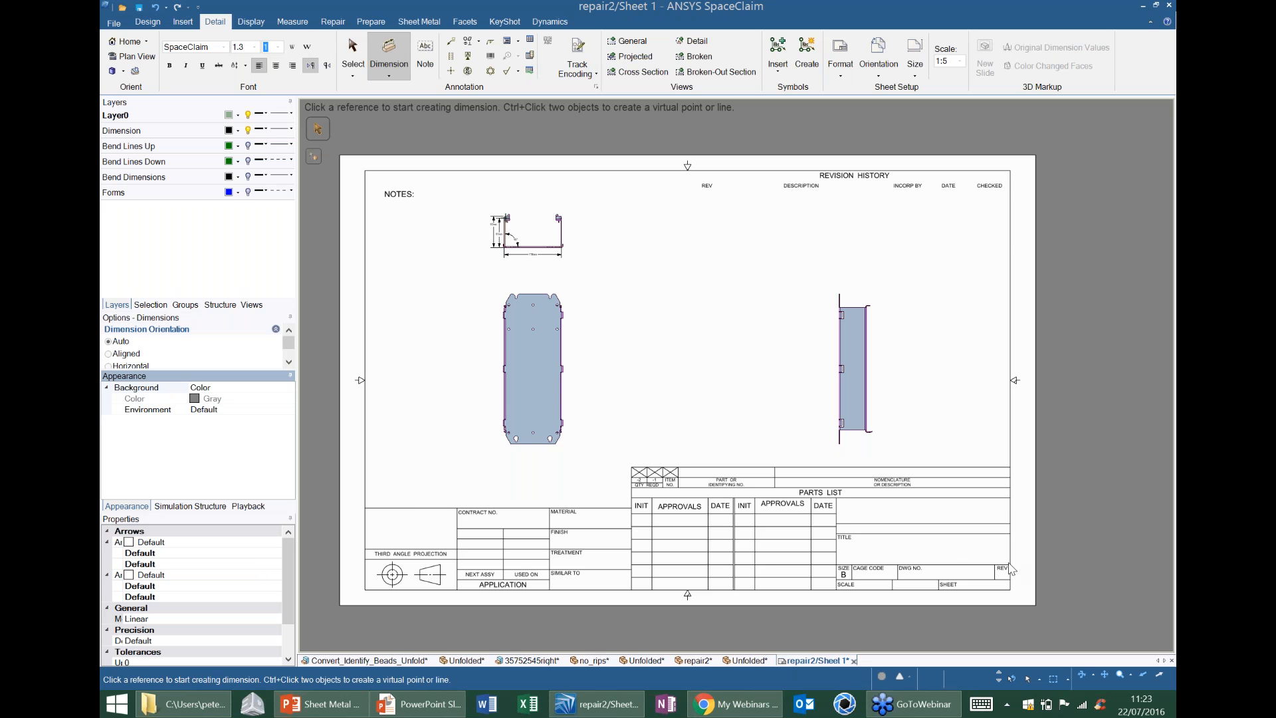
Return to the folded repair2 model and inspect its side walls and base from different angles.
left_click(752, 661)
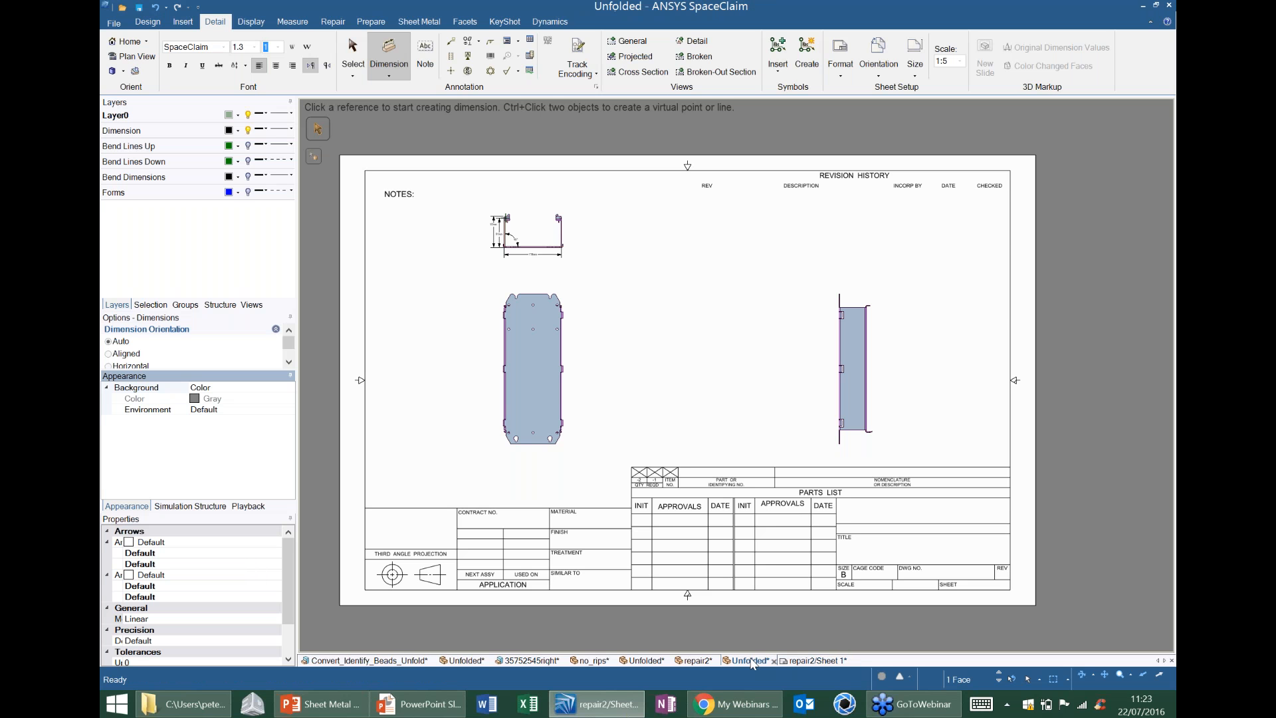
left_click(696, 661)
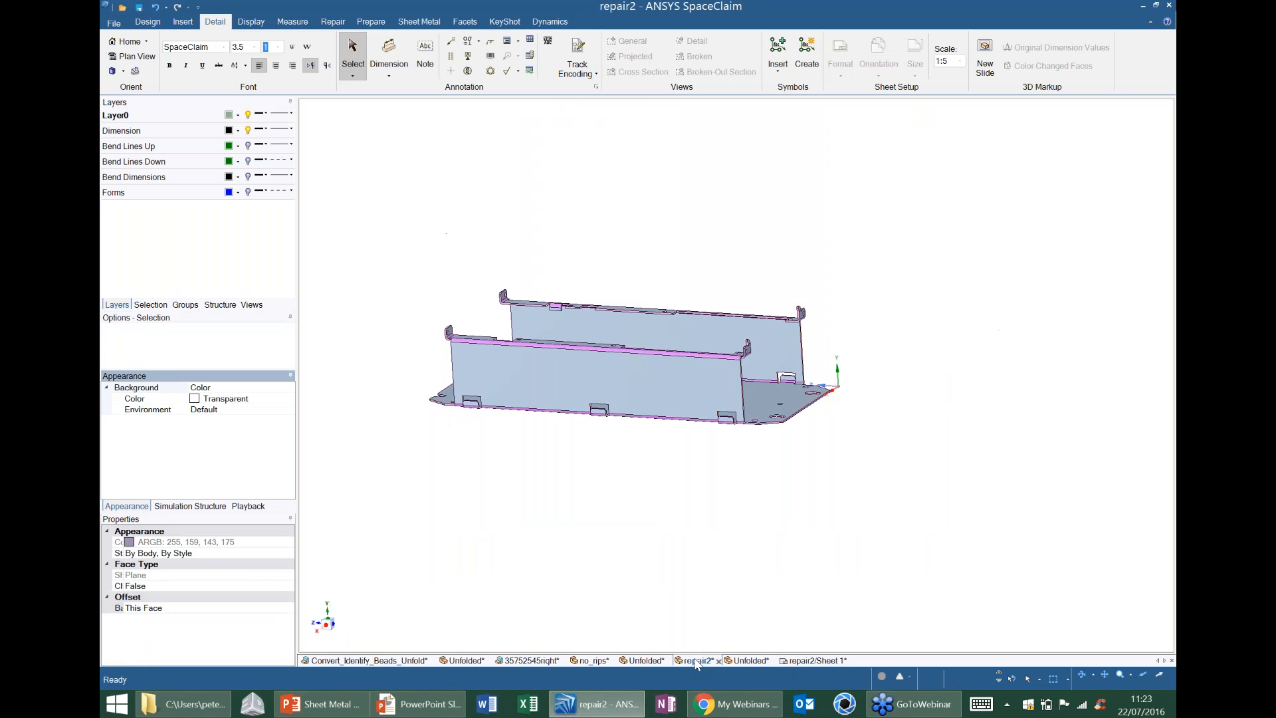
middle_click_drag(695, 436, 559, 363)
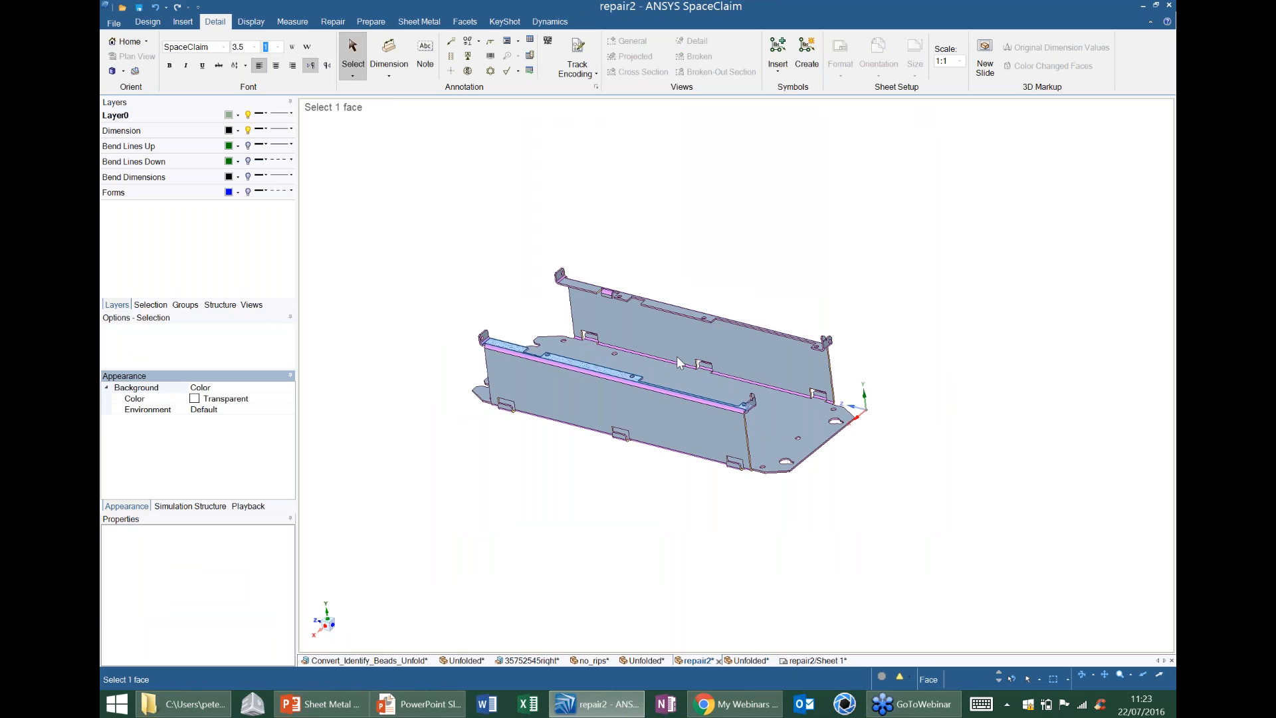
mouse_move(603, 420)
middle_mouse_down()
mouse_move(541, 432)
mouse_move(615, 422)
middle_mouse_up()
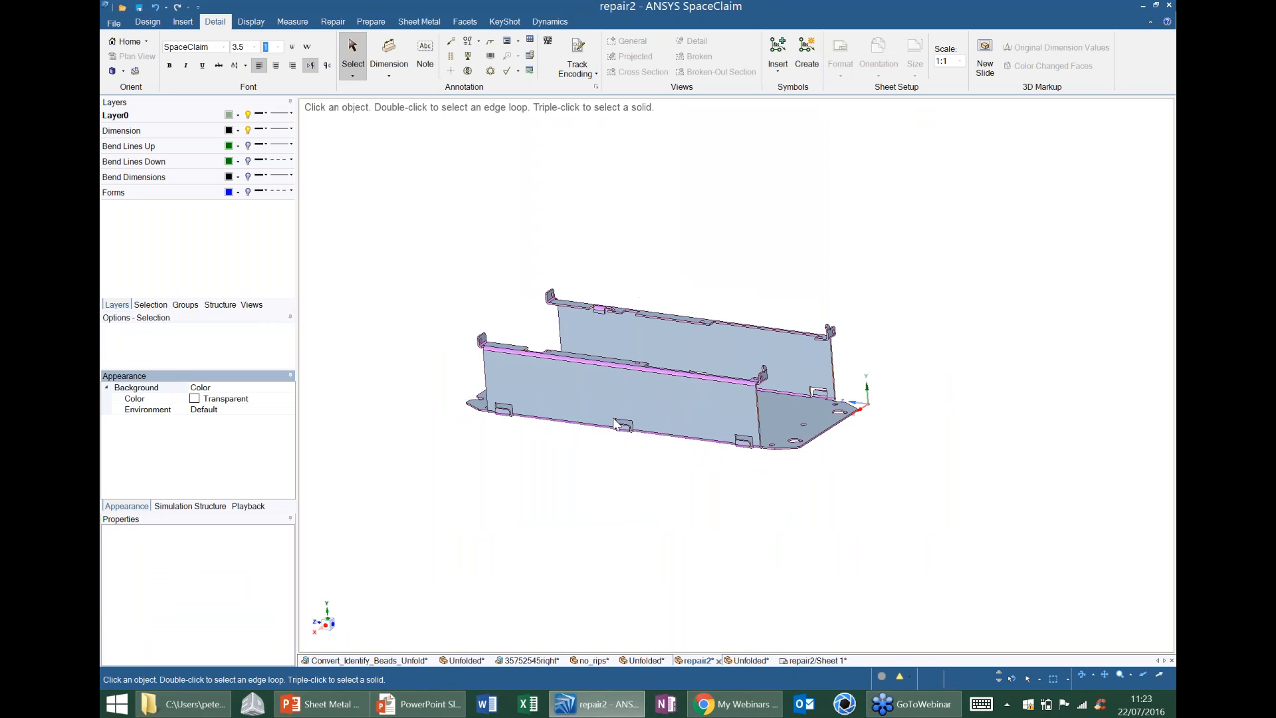
Open the no_rips model and inspect the whole folded hood around its large circular opening.
left_click(599, 663)
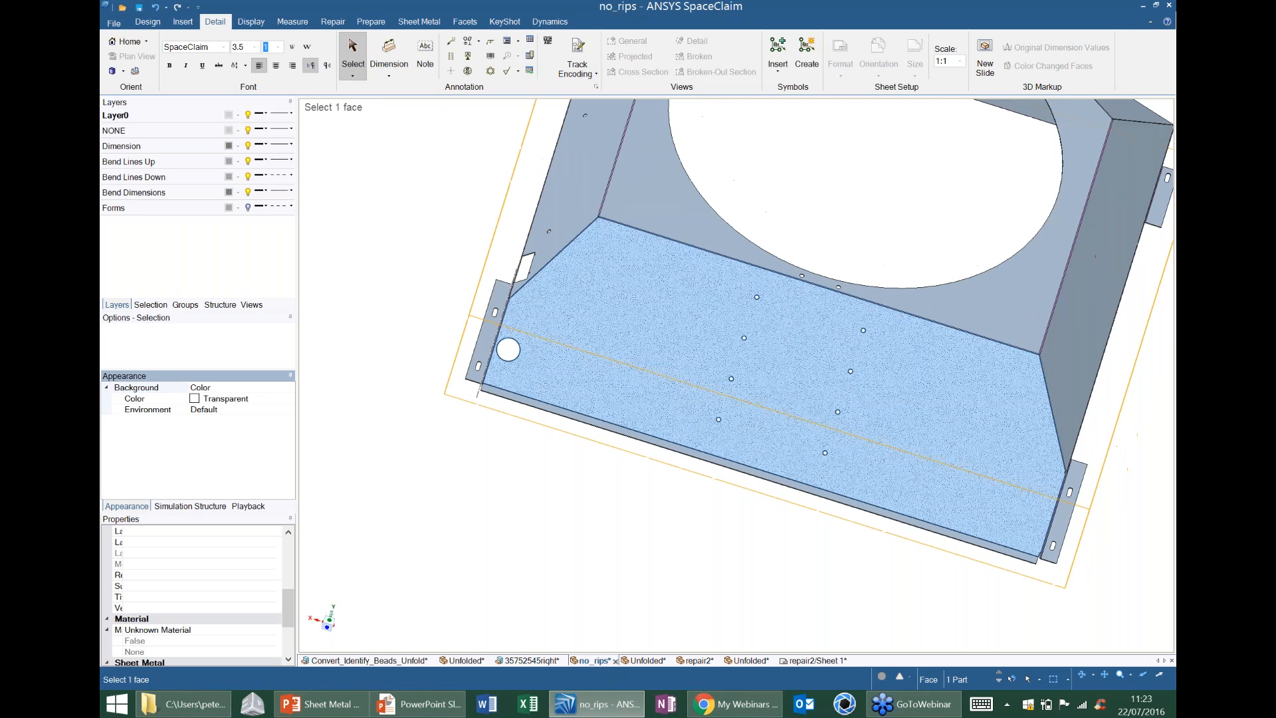
scroll(665, 426, "down", 3)
middle_click_drag(665, 425, 628, 424)
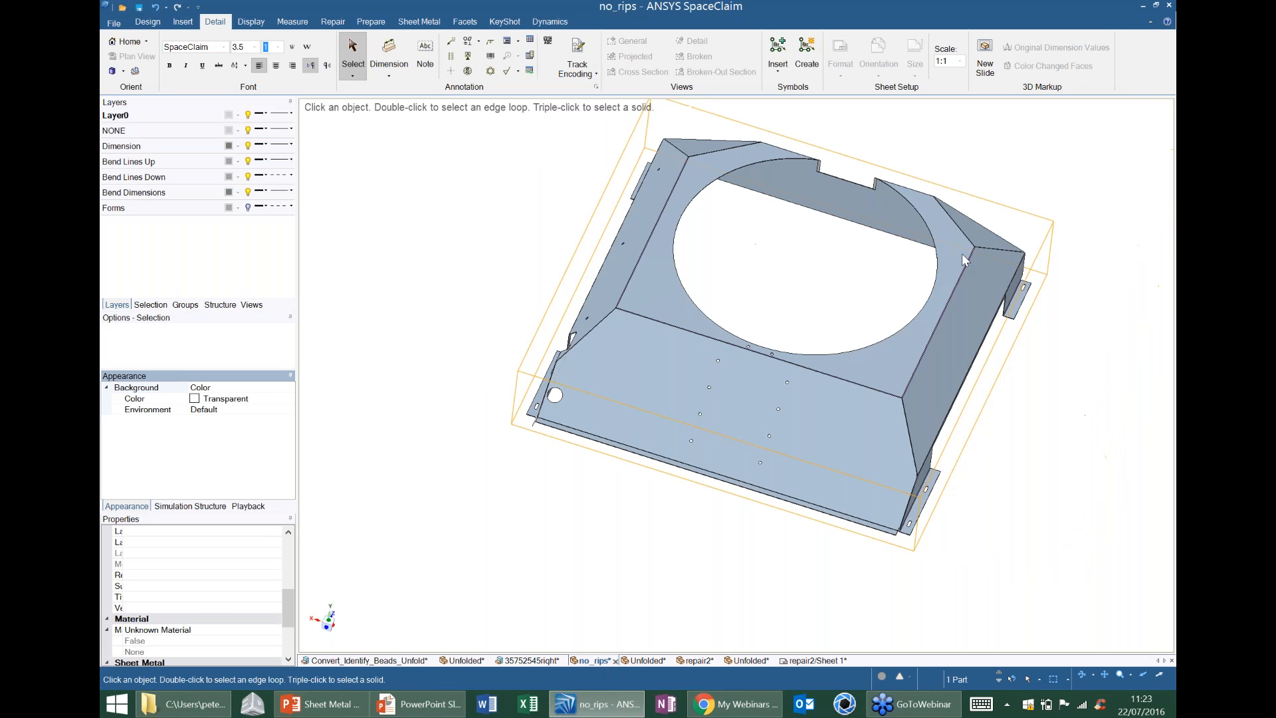